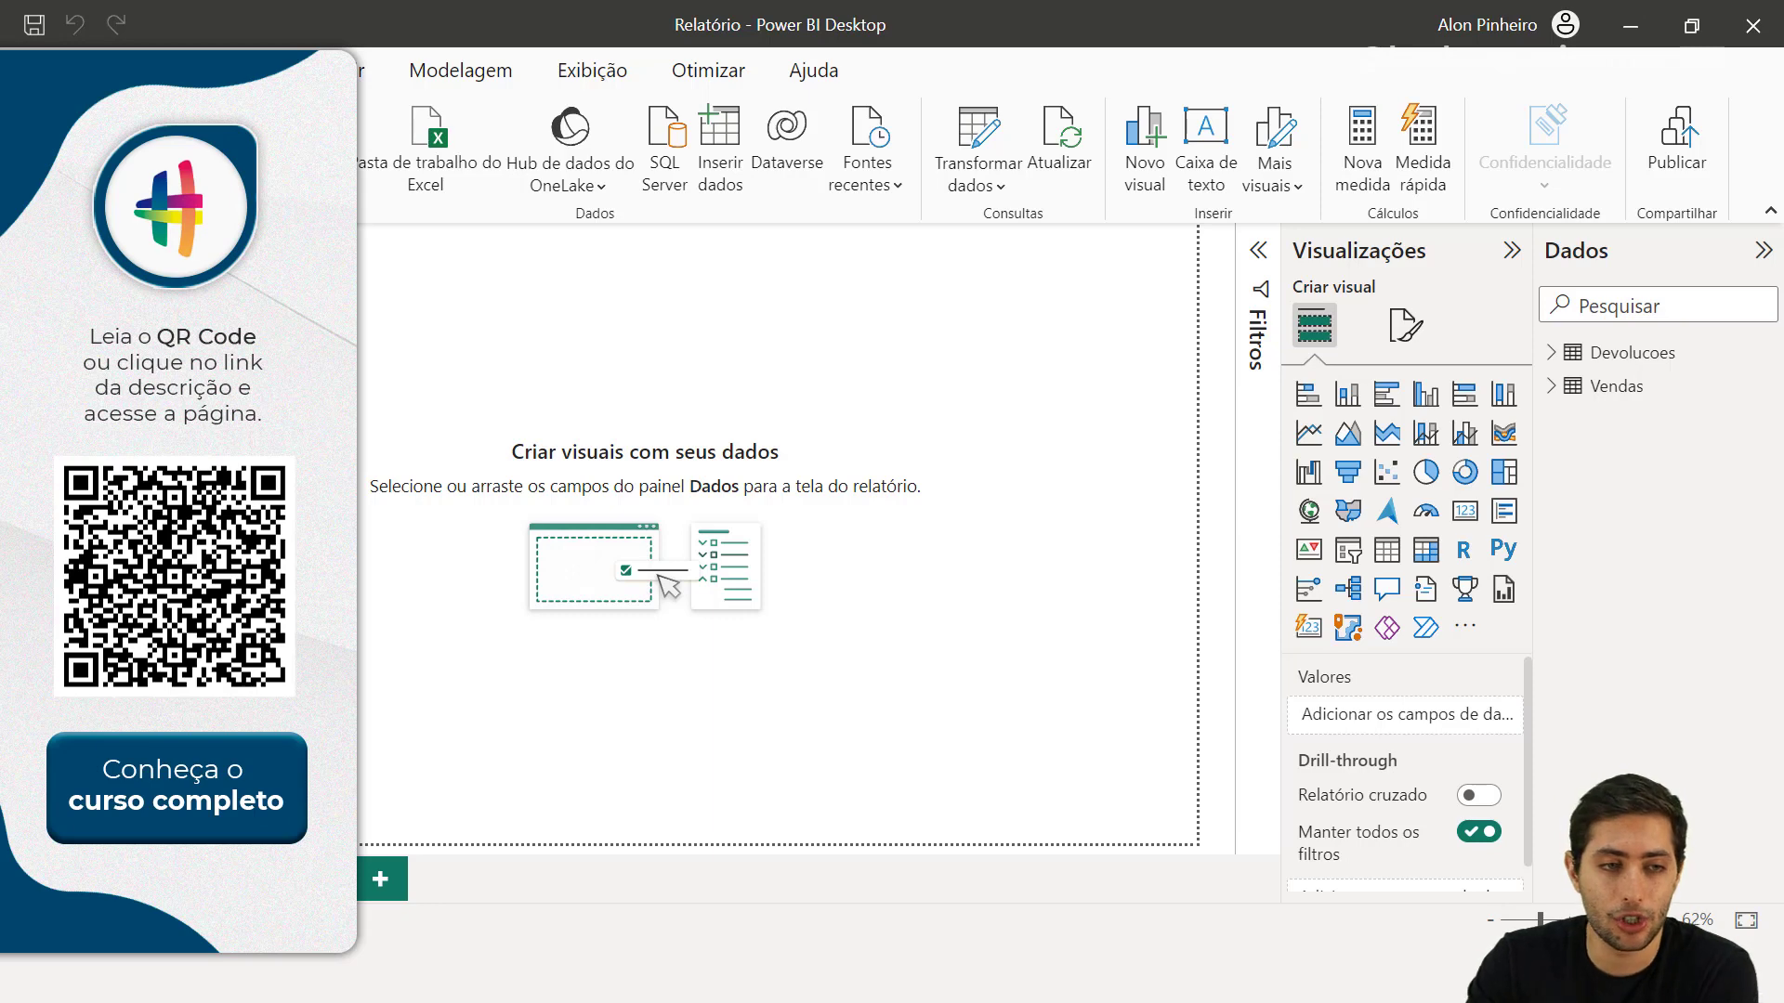
Step: Examine the Devolucoes and Vendas tables in table view, including the Codigo Venda, Lucro and Faturamento columns of Vendas
left_click(25, 298)
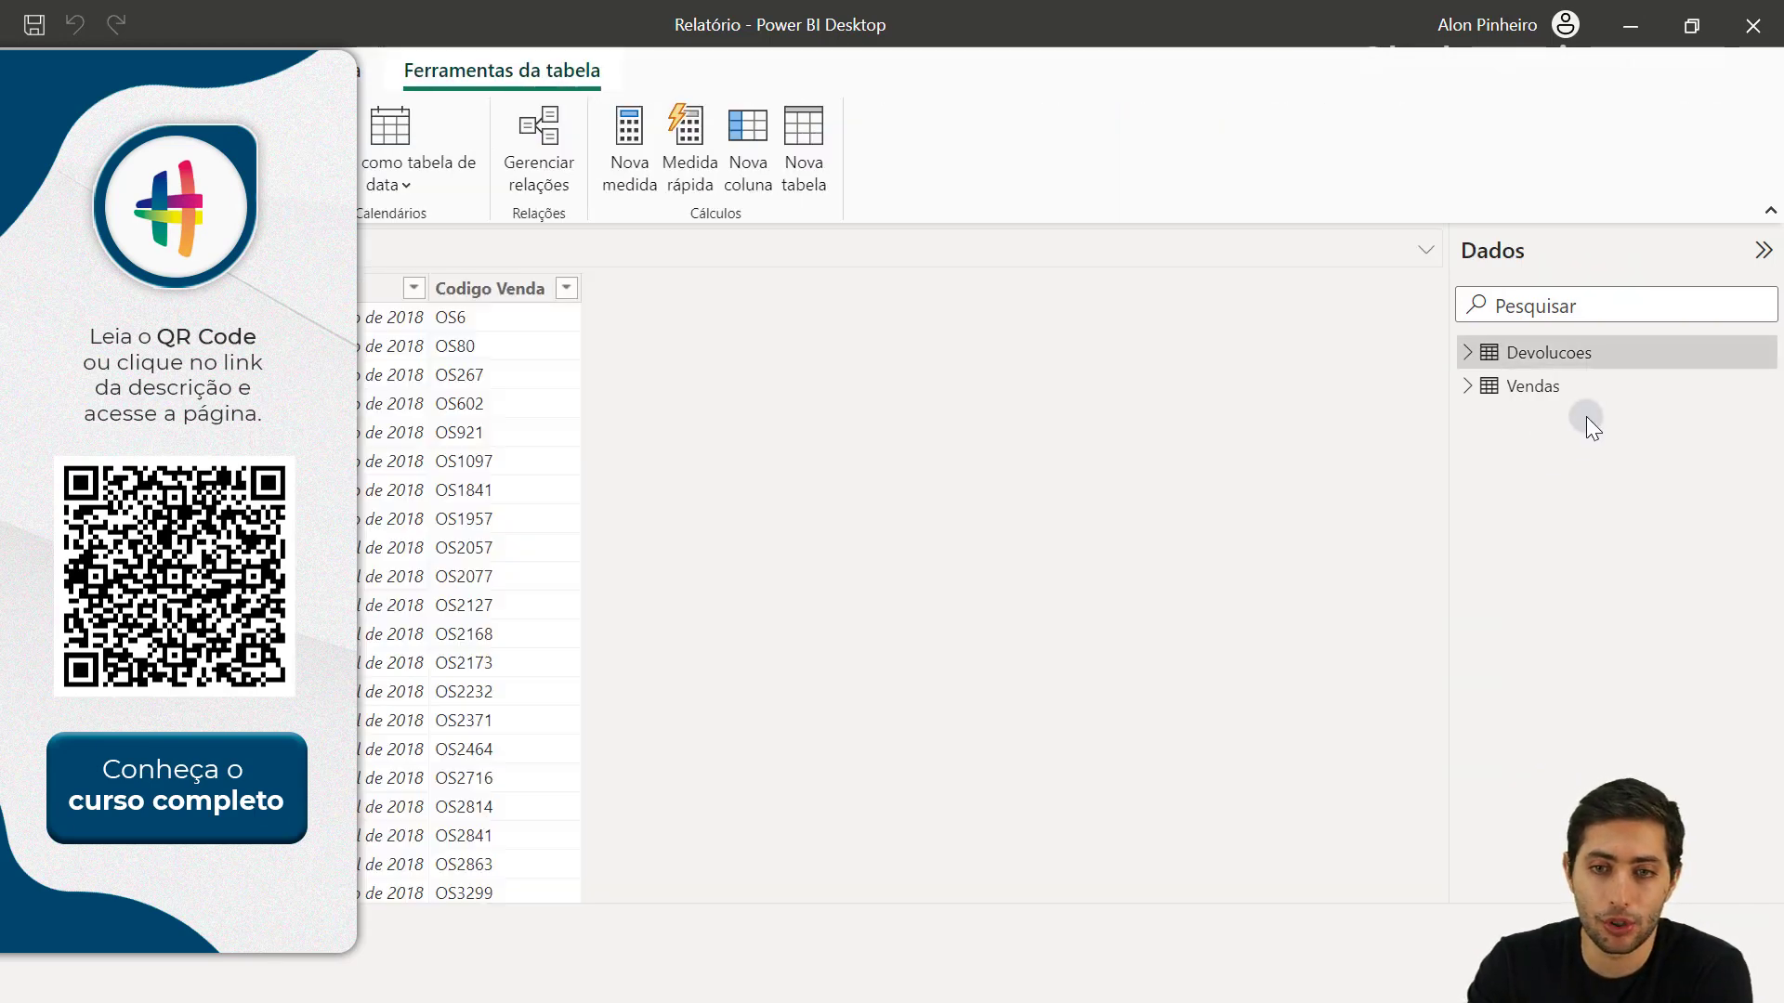
left_click(1594, 385)
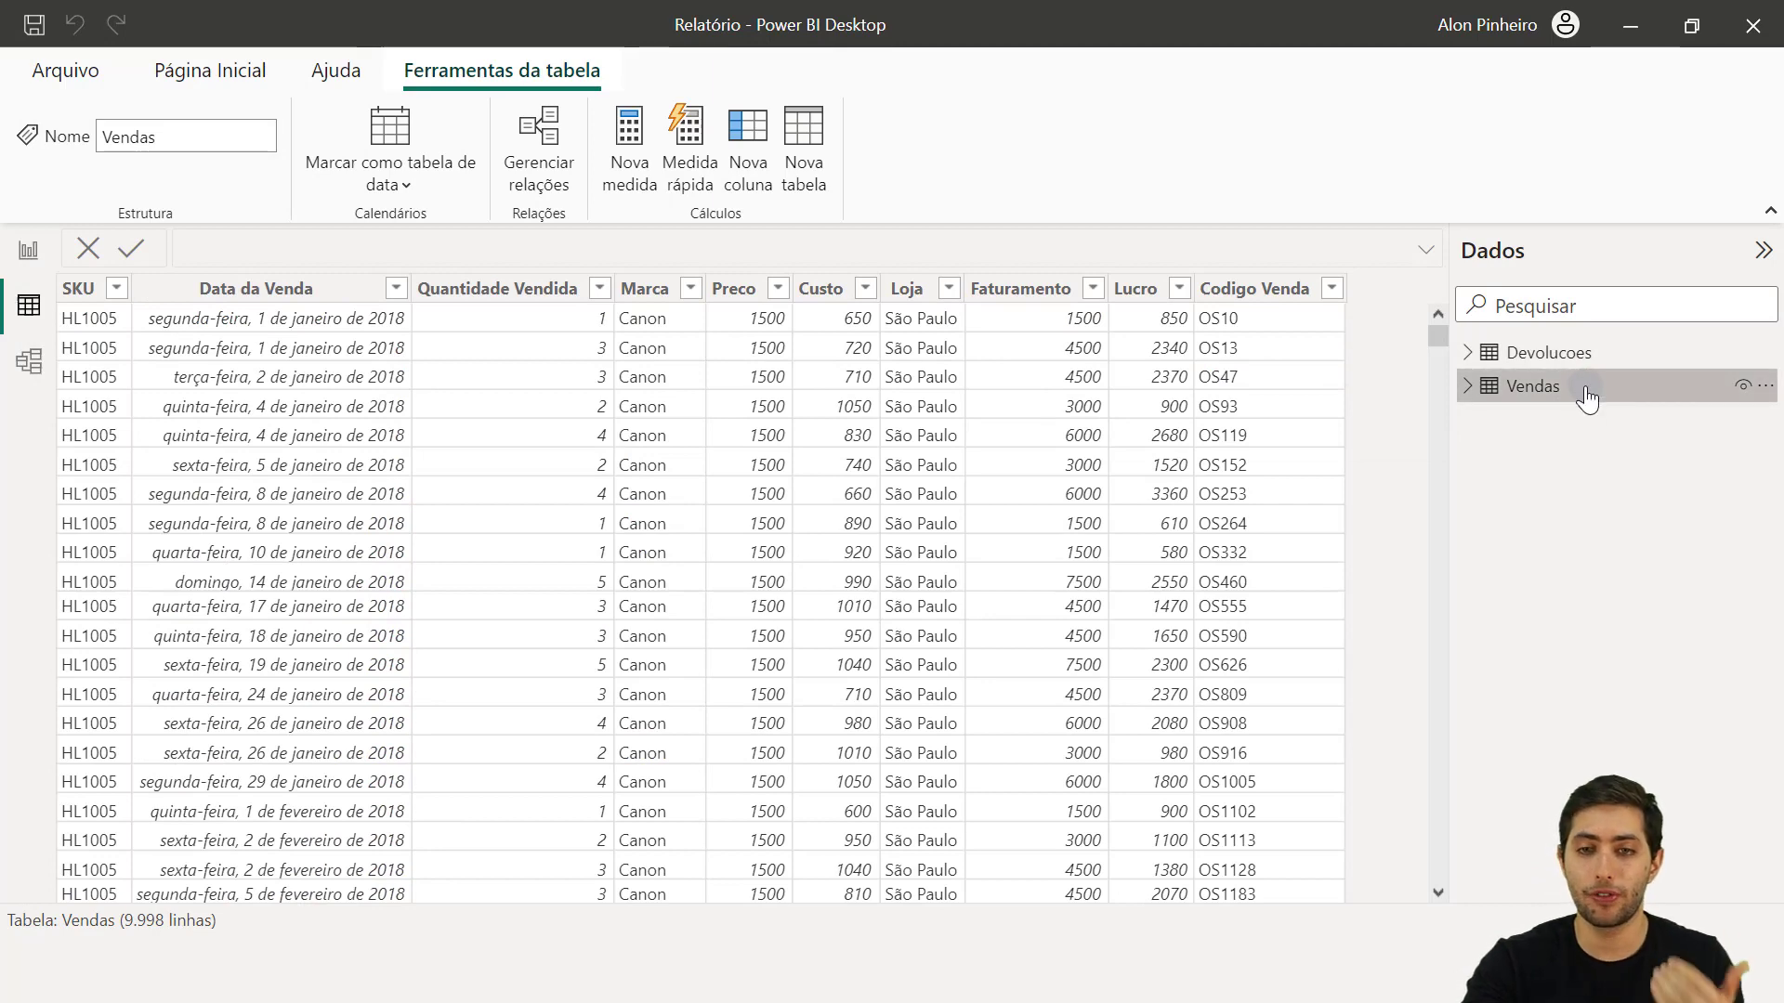
left_click(1592, 353)
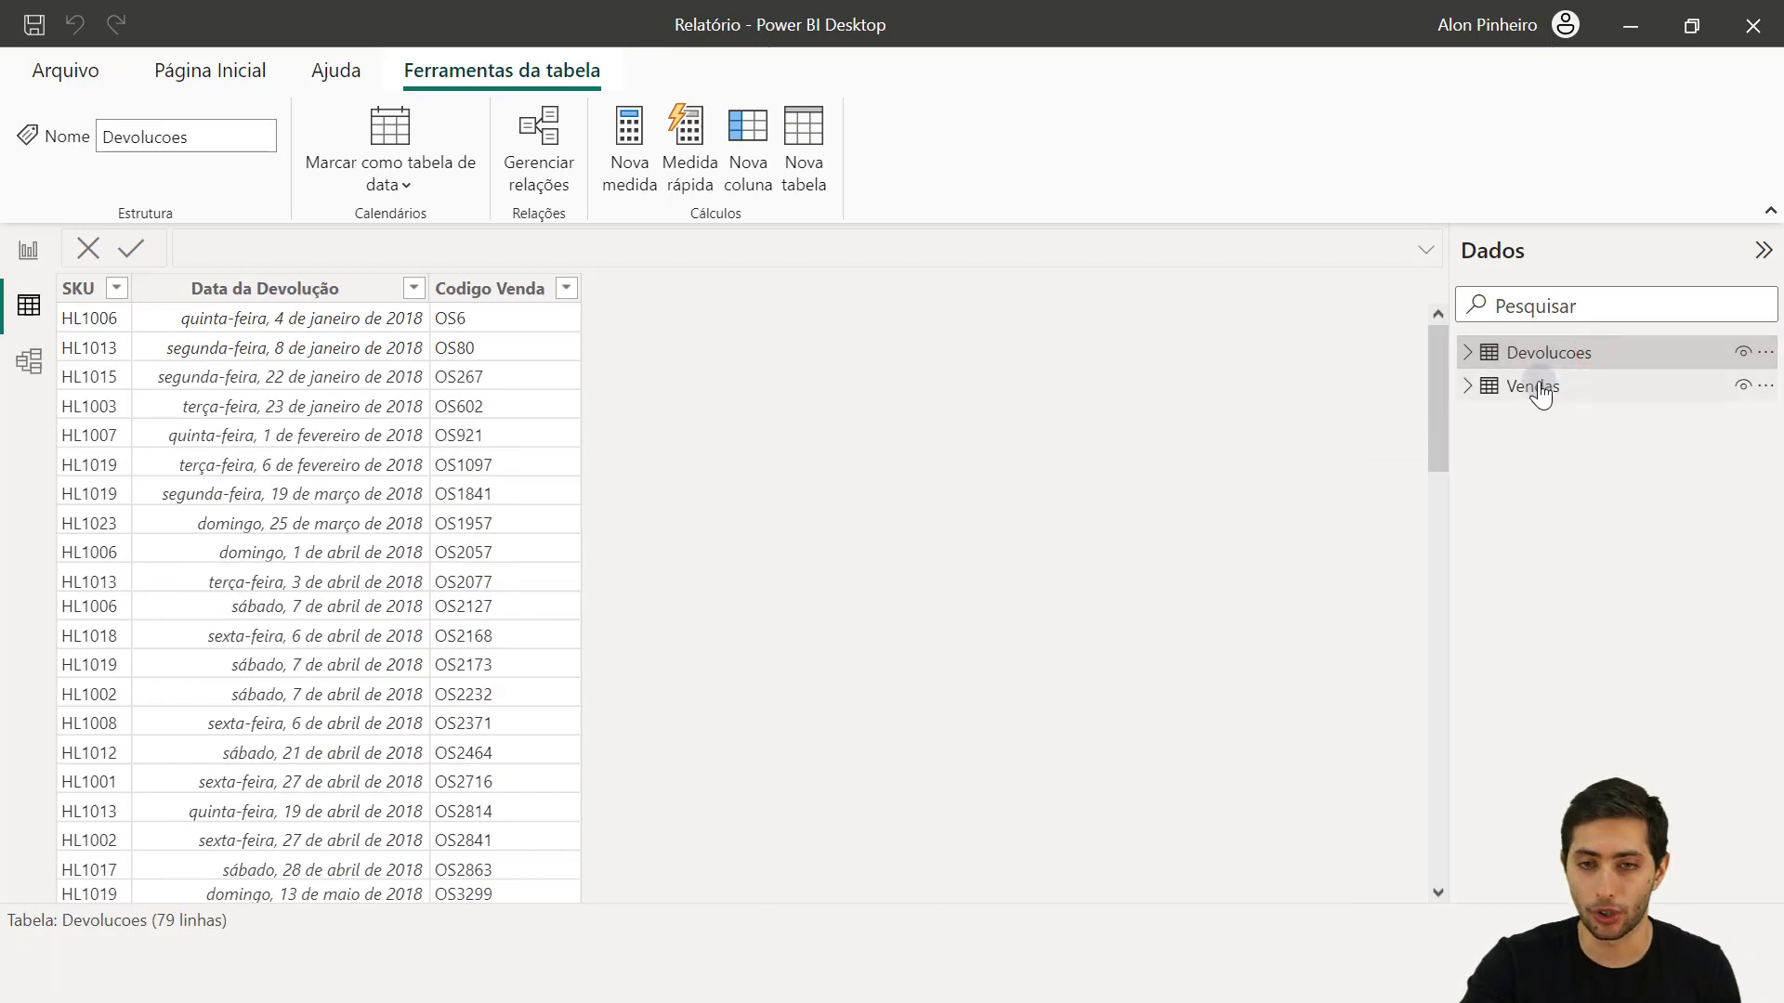
left_click(1539, 384)
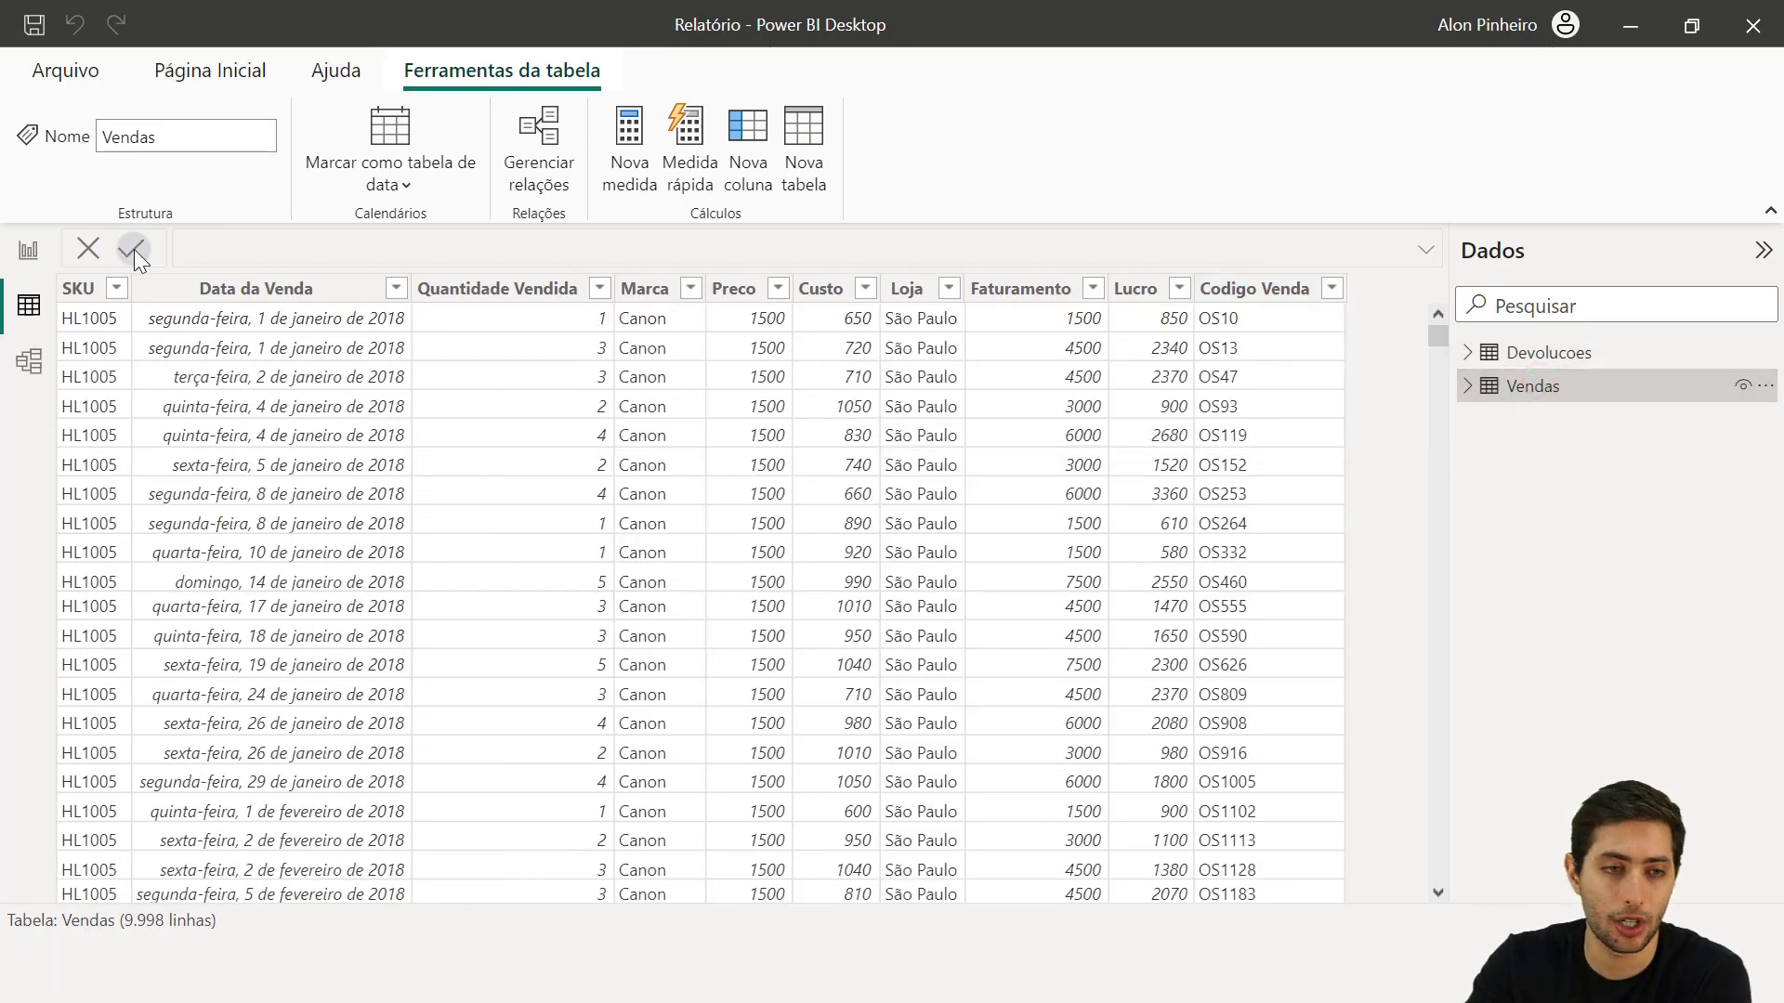
left_click(172, 288)
left_click(490, 342)
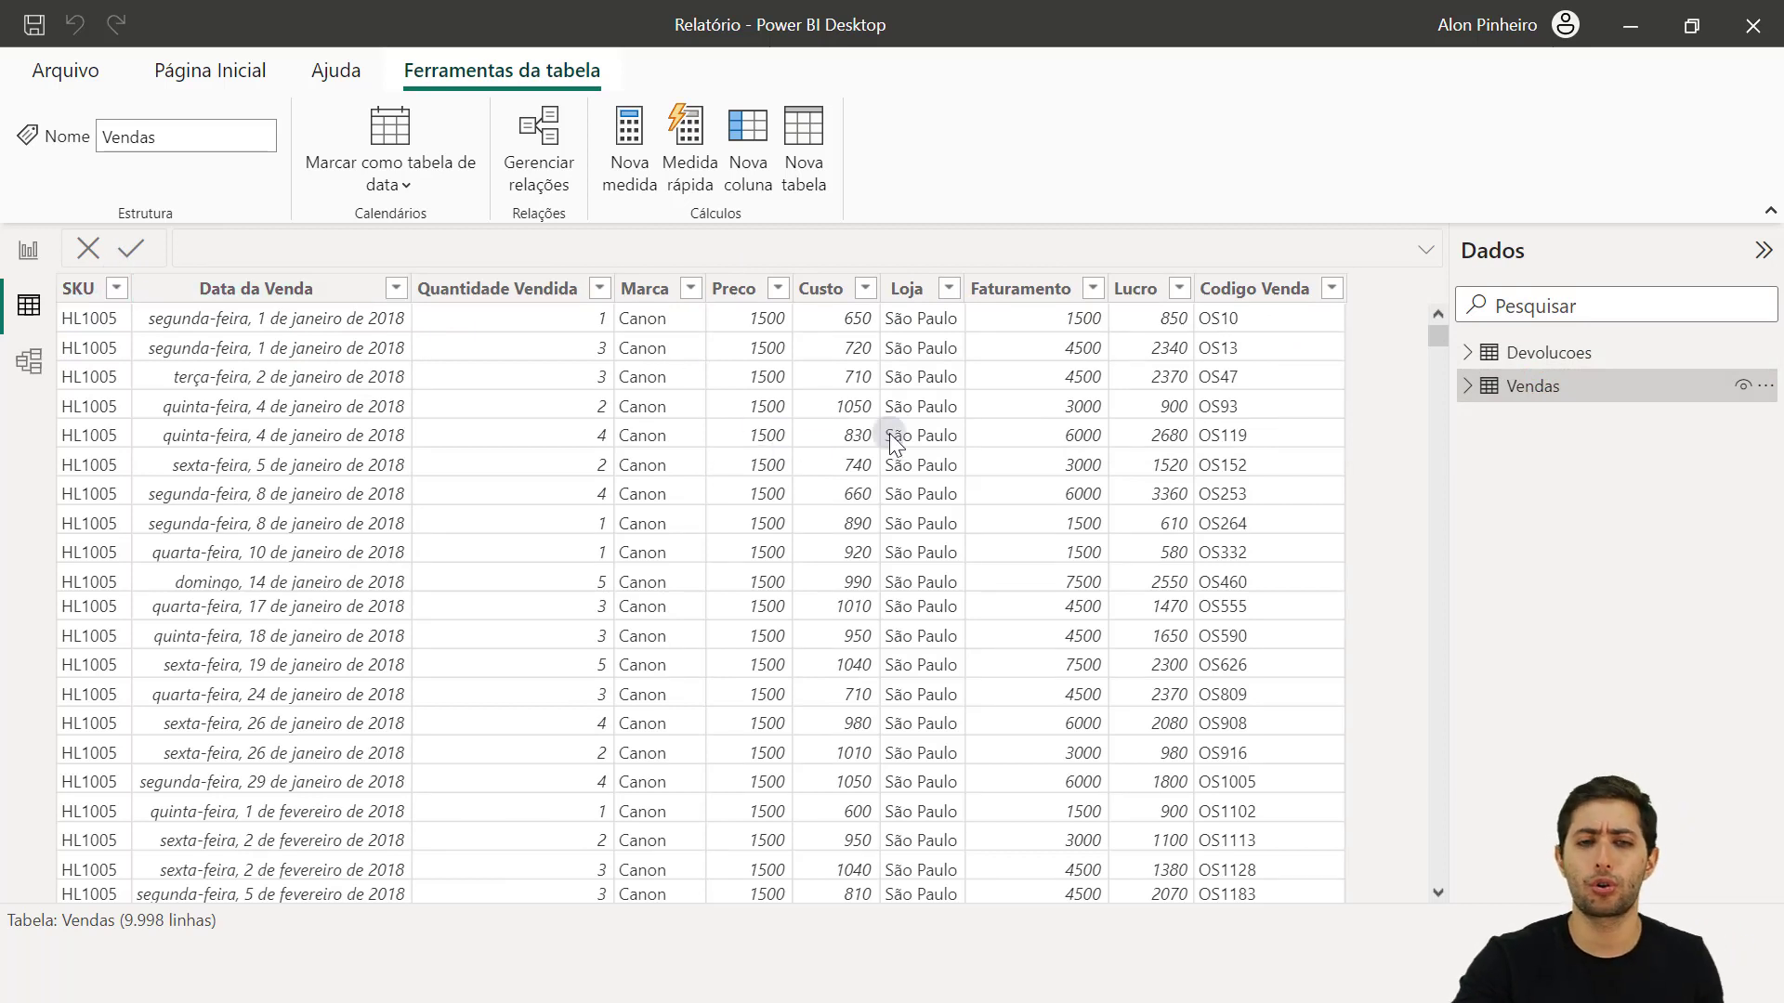
left_click(1250, 290)
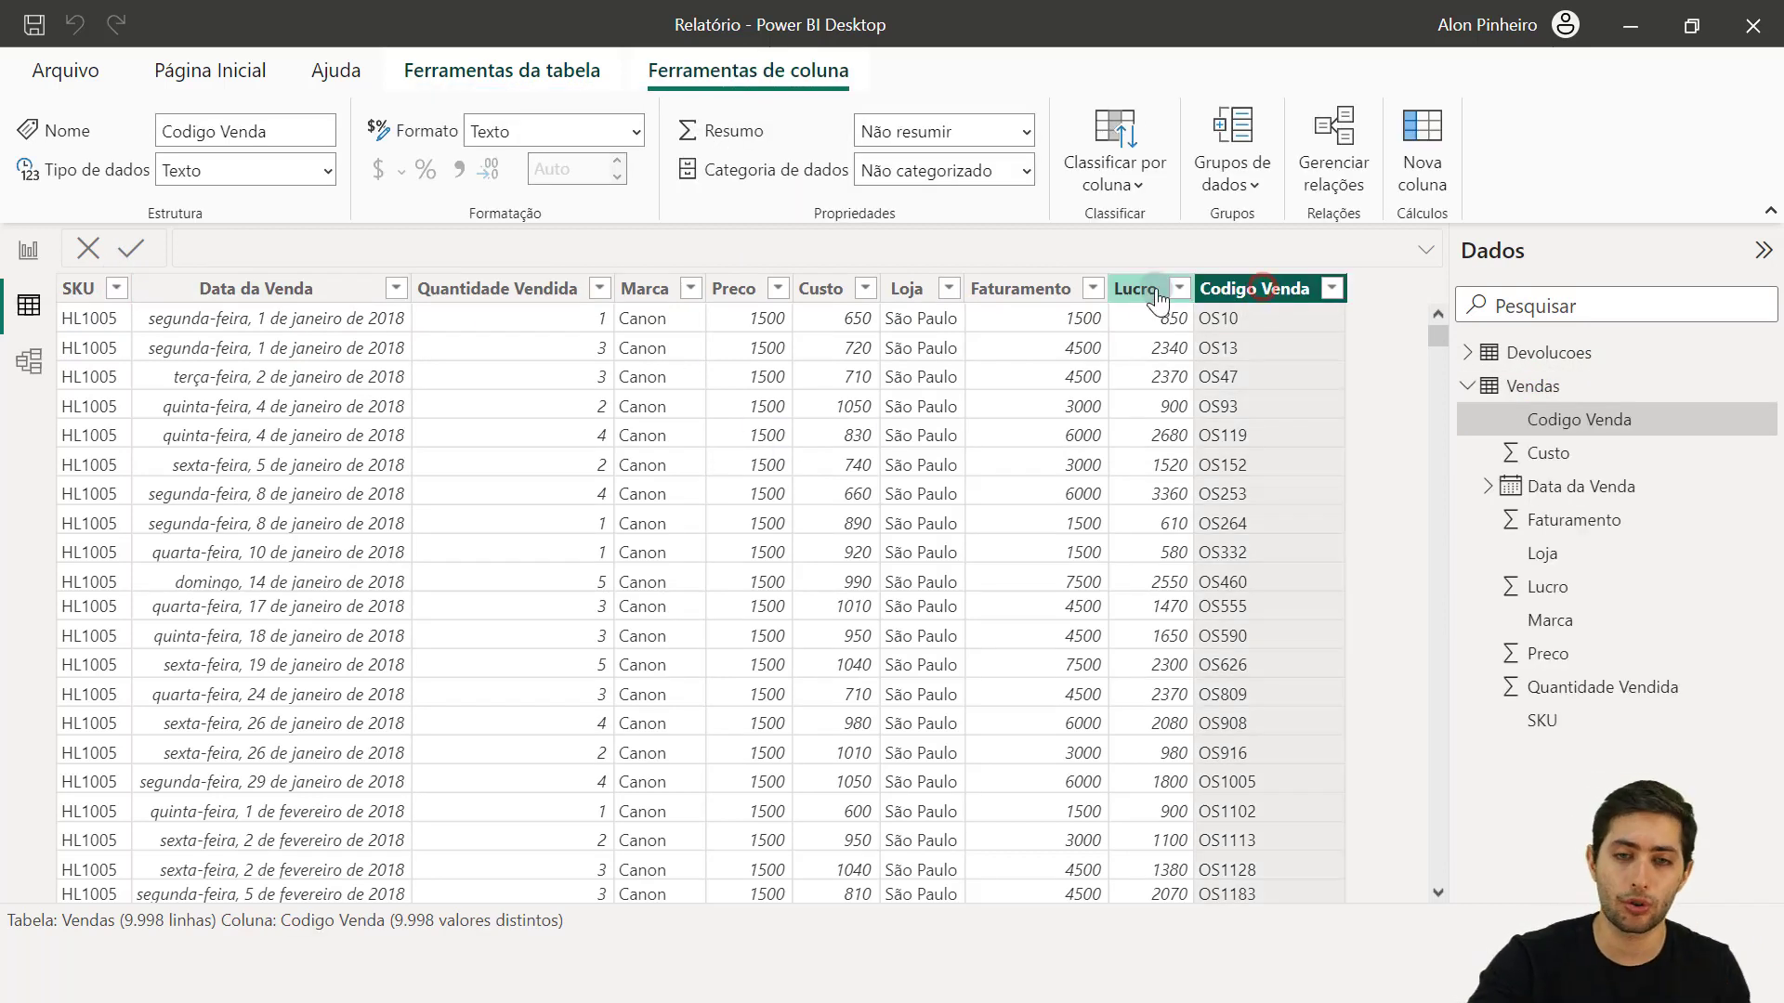
left_click(1152, 292)
left_click(1000, 284)
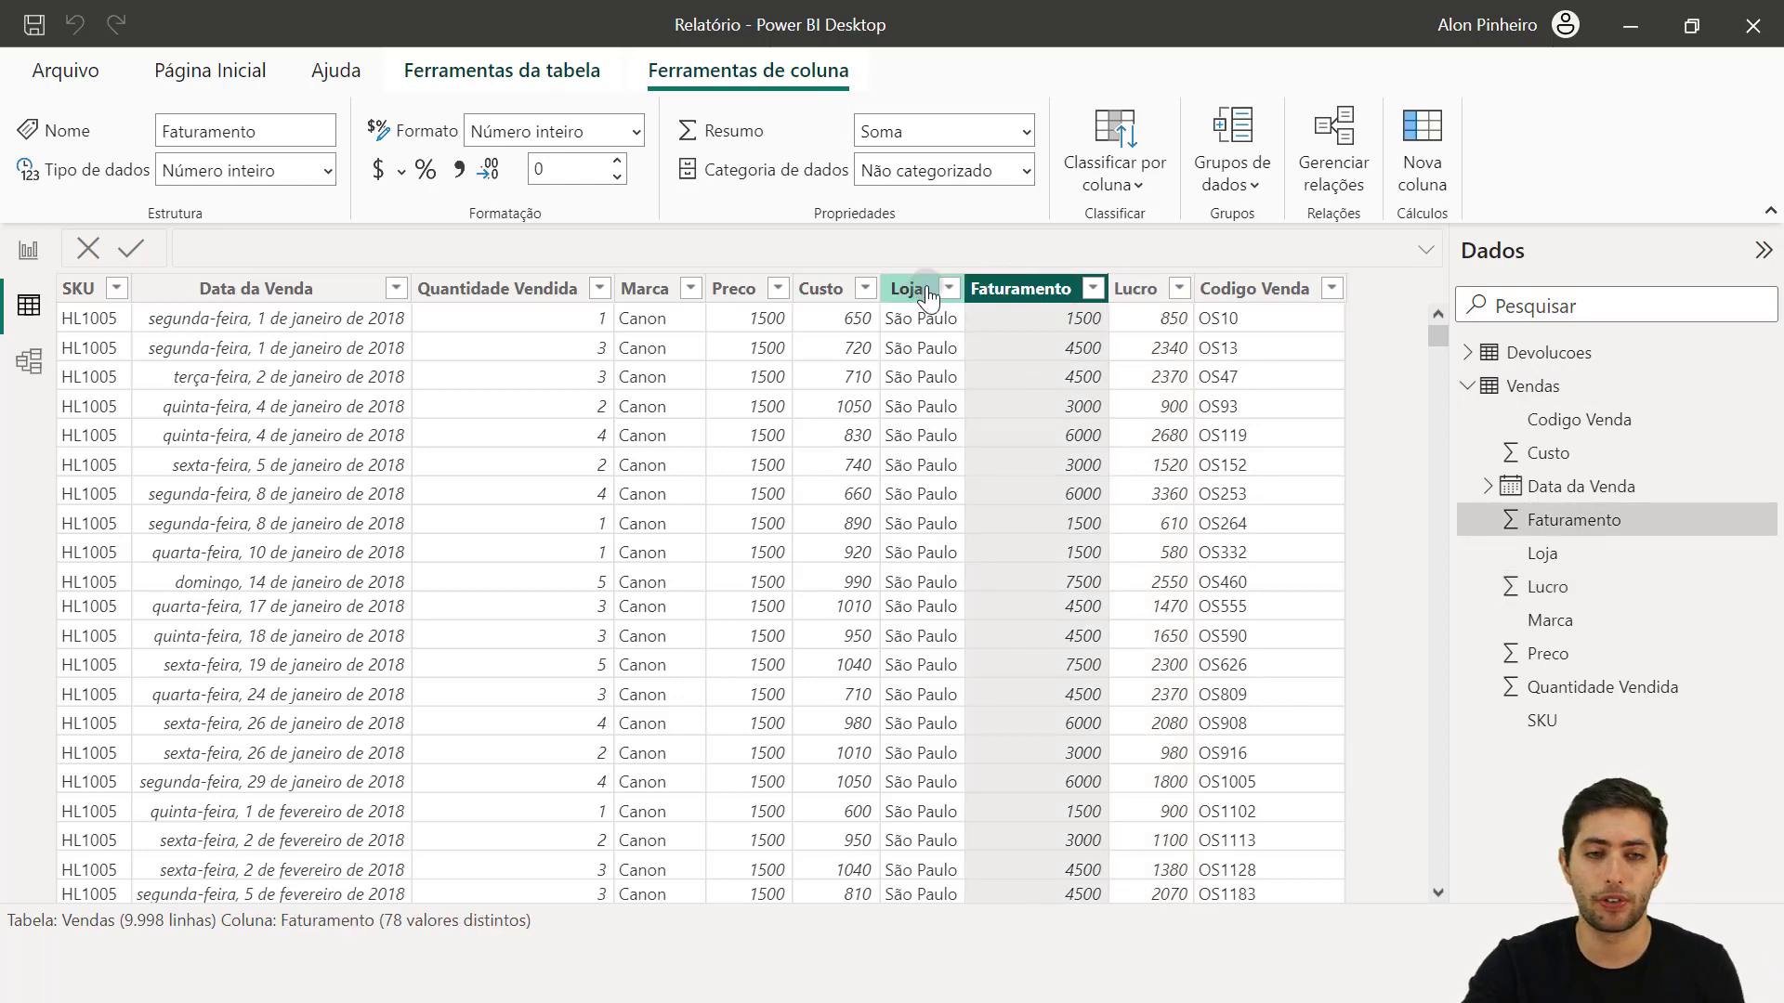
left_click(1538, 354)
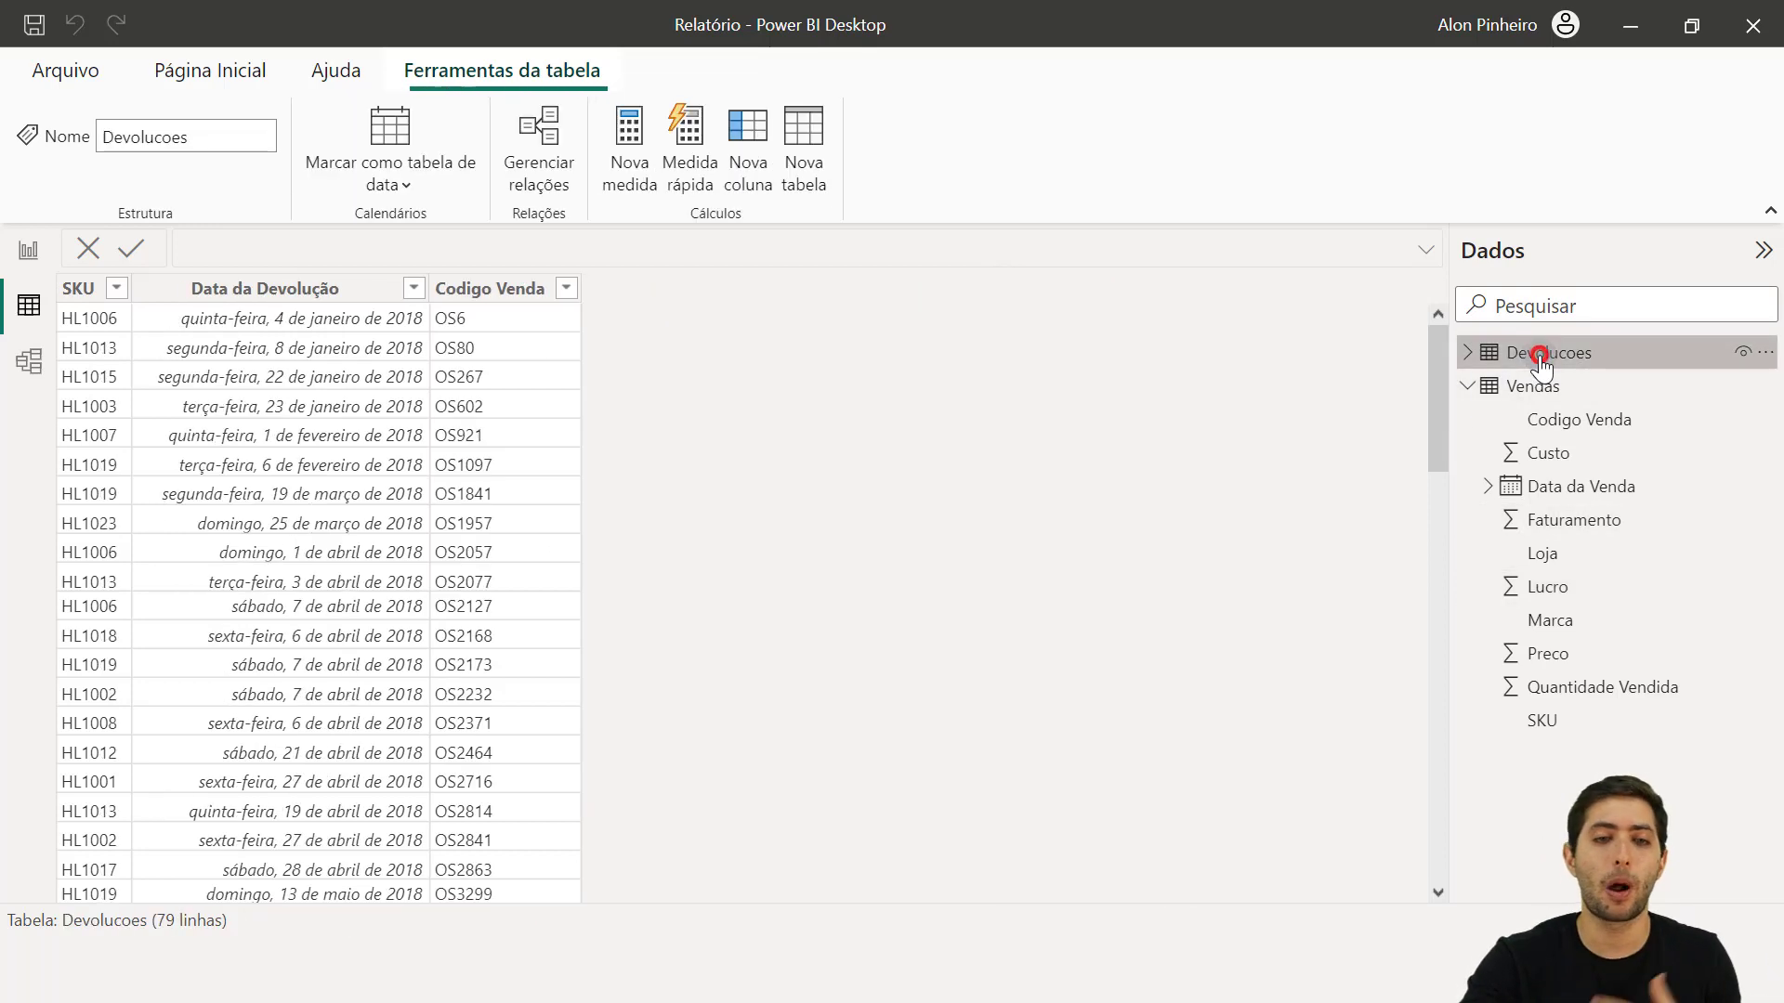
left_click(1089, 515)
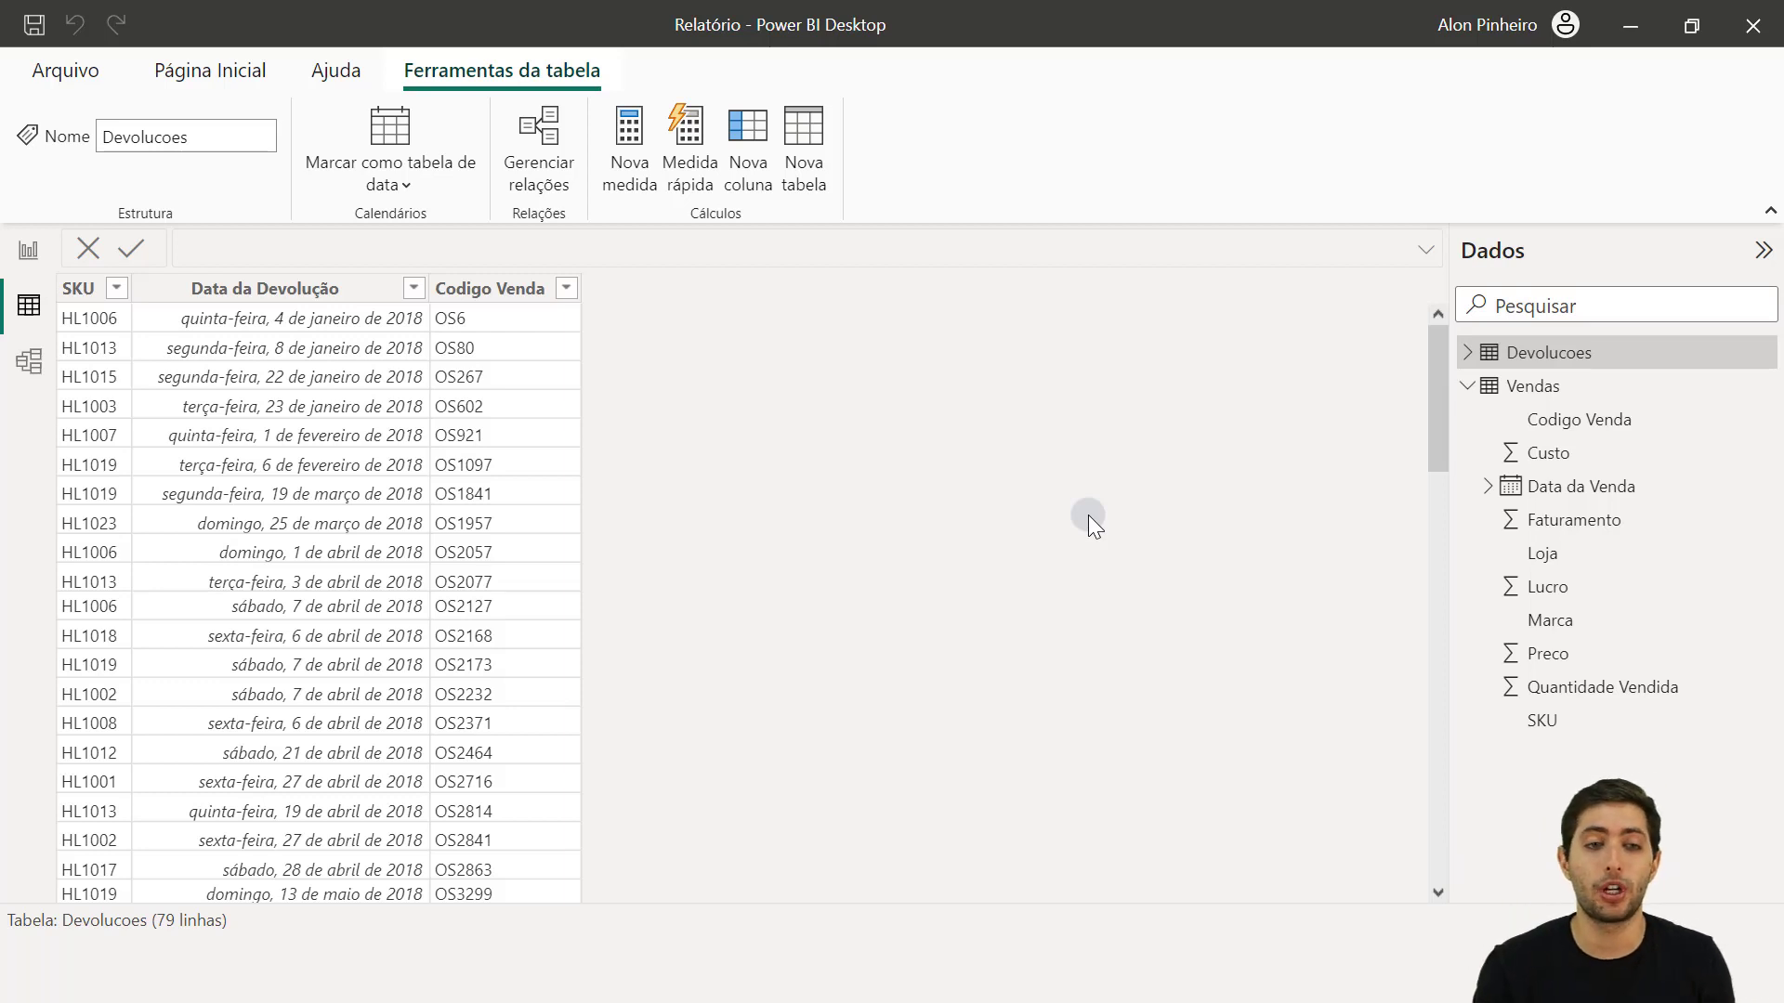
Step: Create a new measure in the Vendas table and name it Faturamento Bruto
left_click(1561, 384)
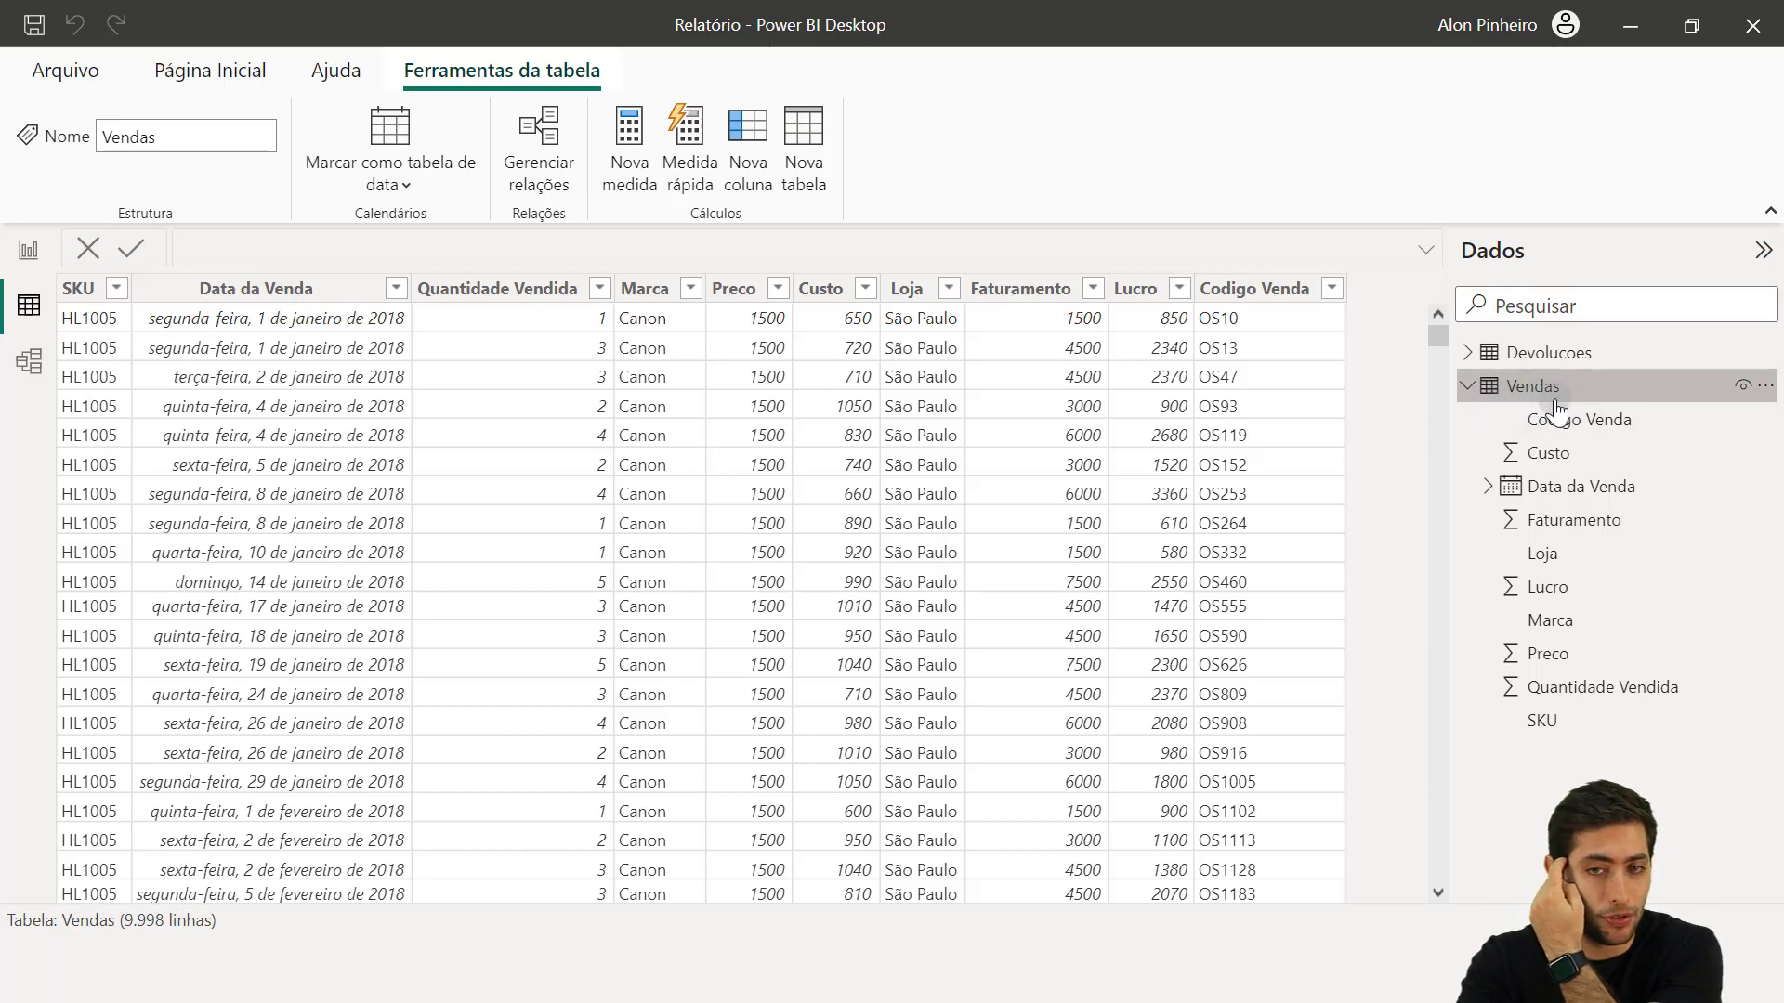
left_click(1054, 295)
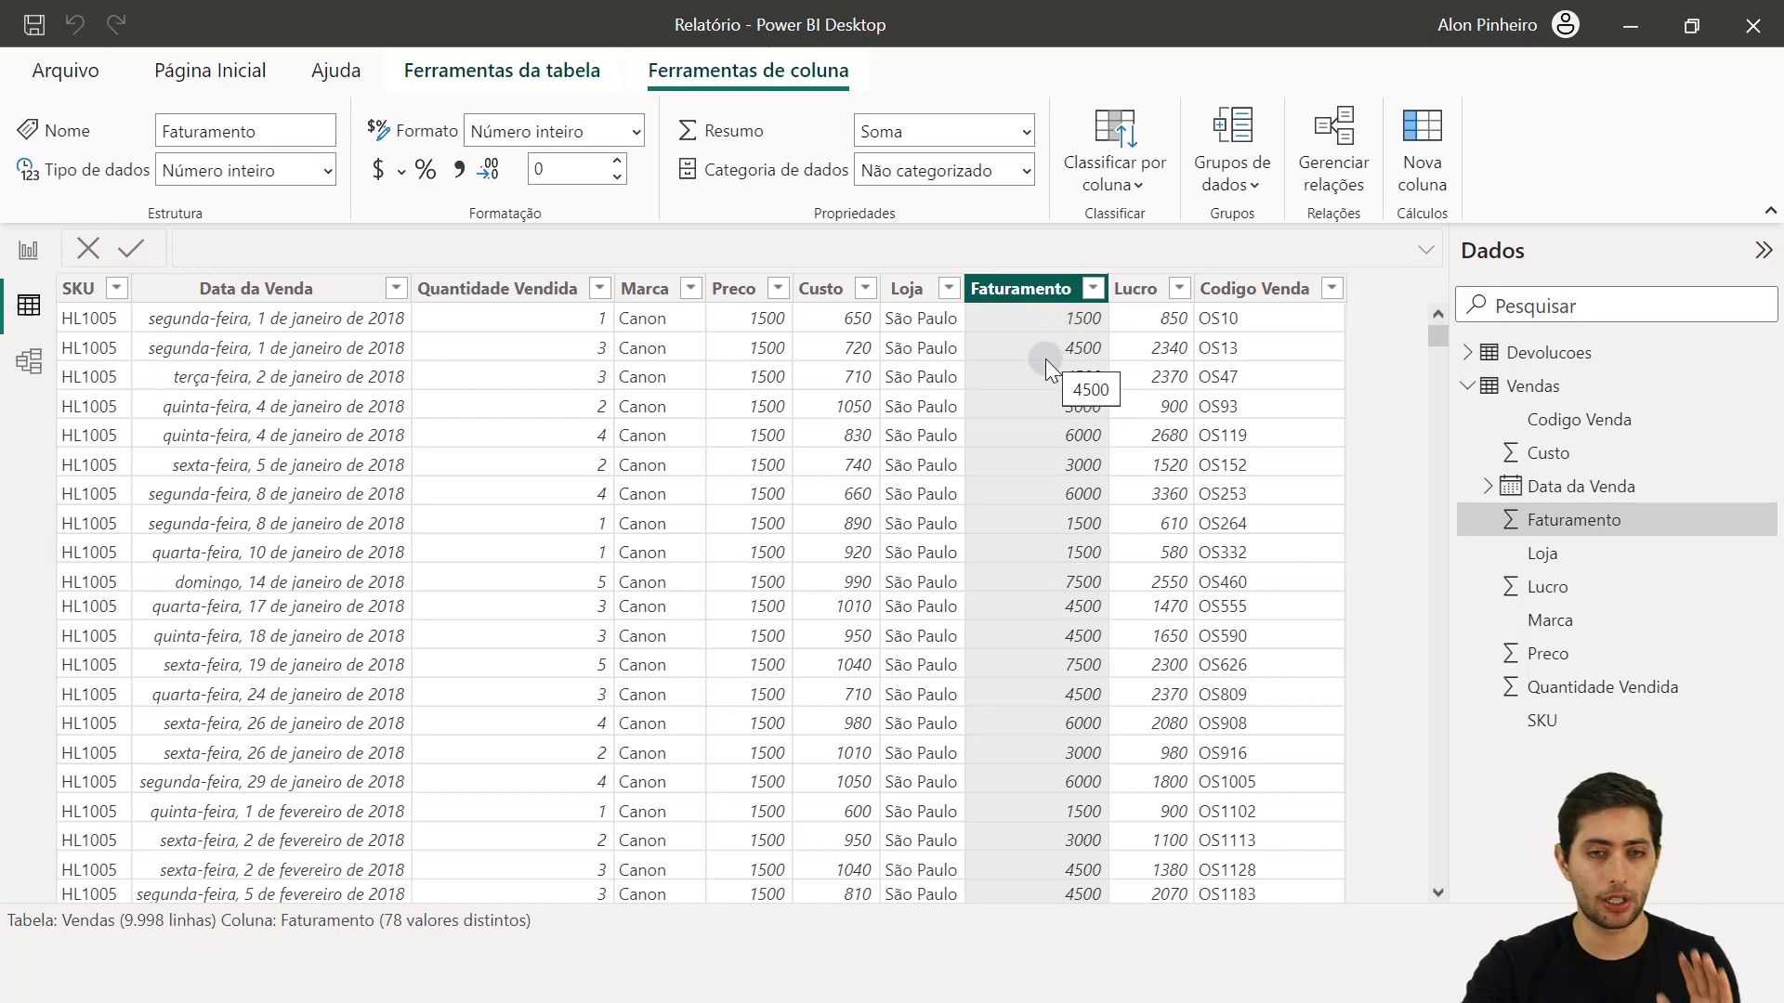
right_click(1026, 402)
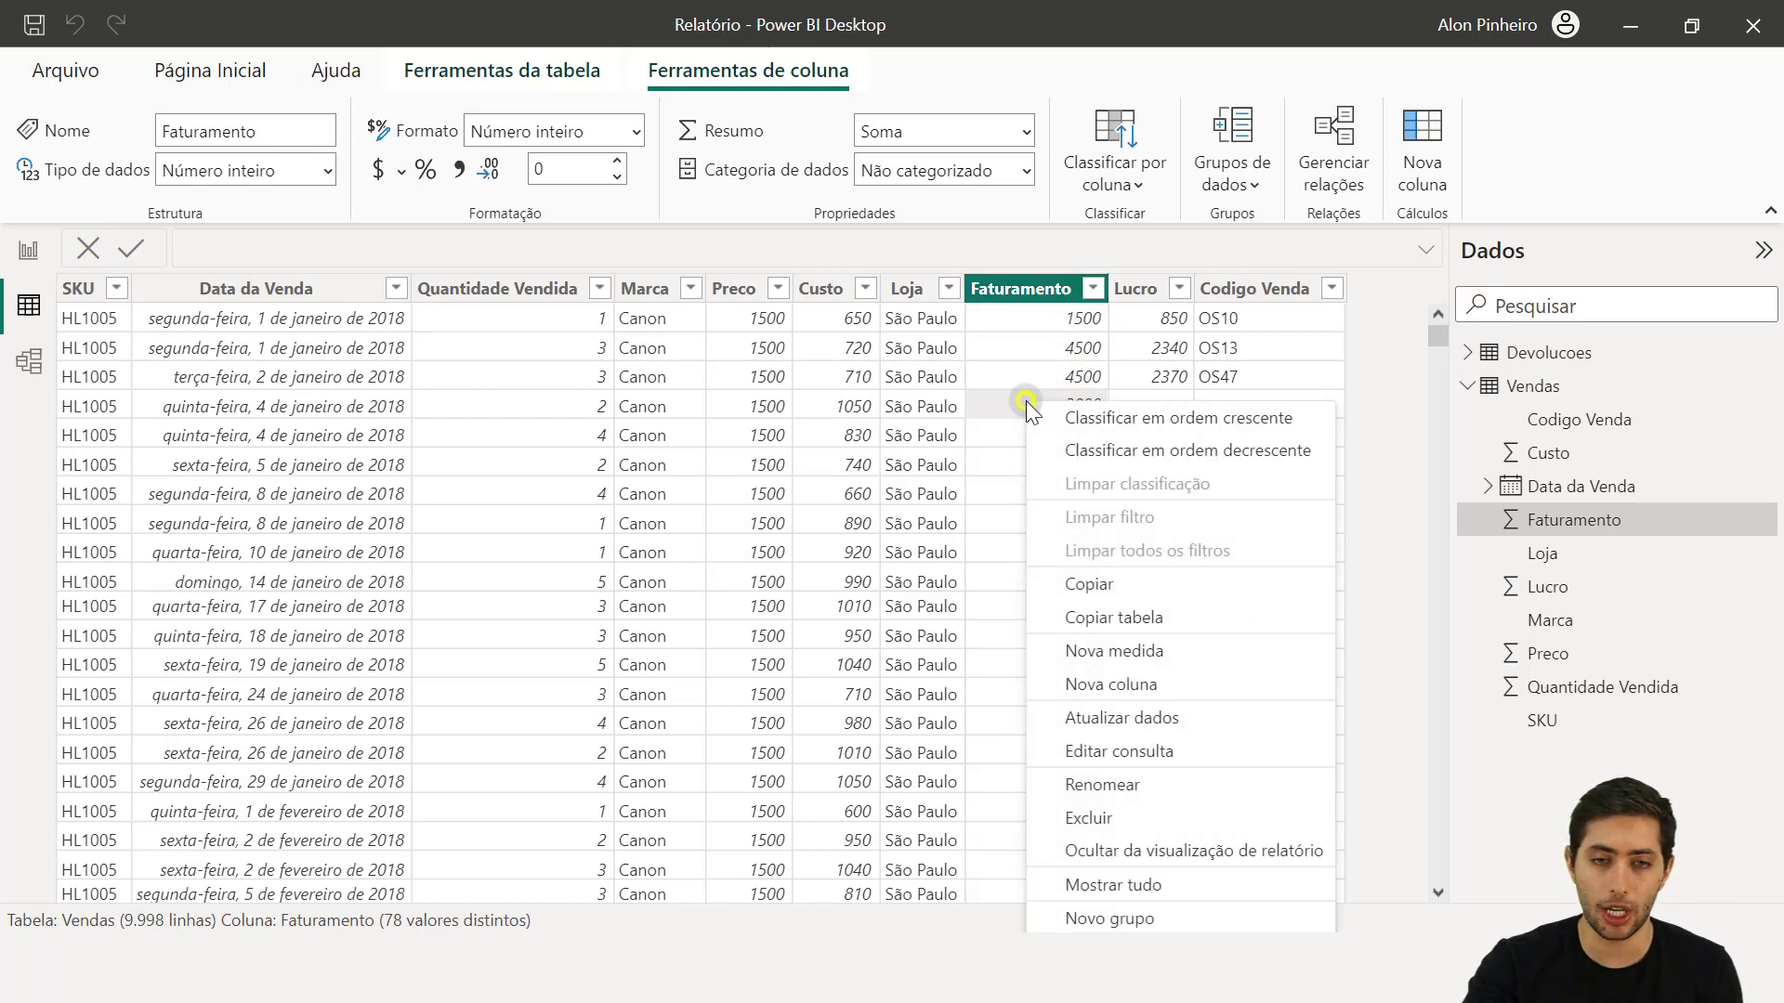
left_click(1133, 655)
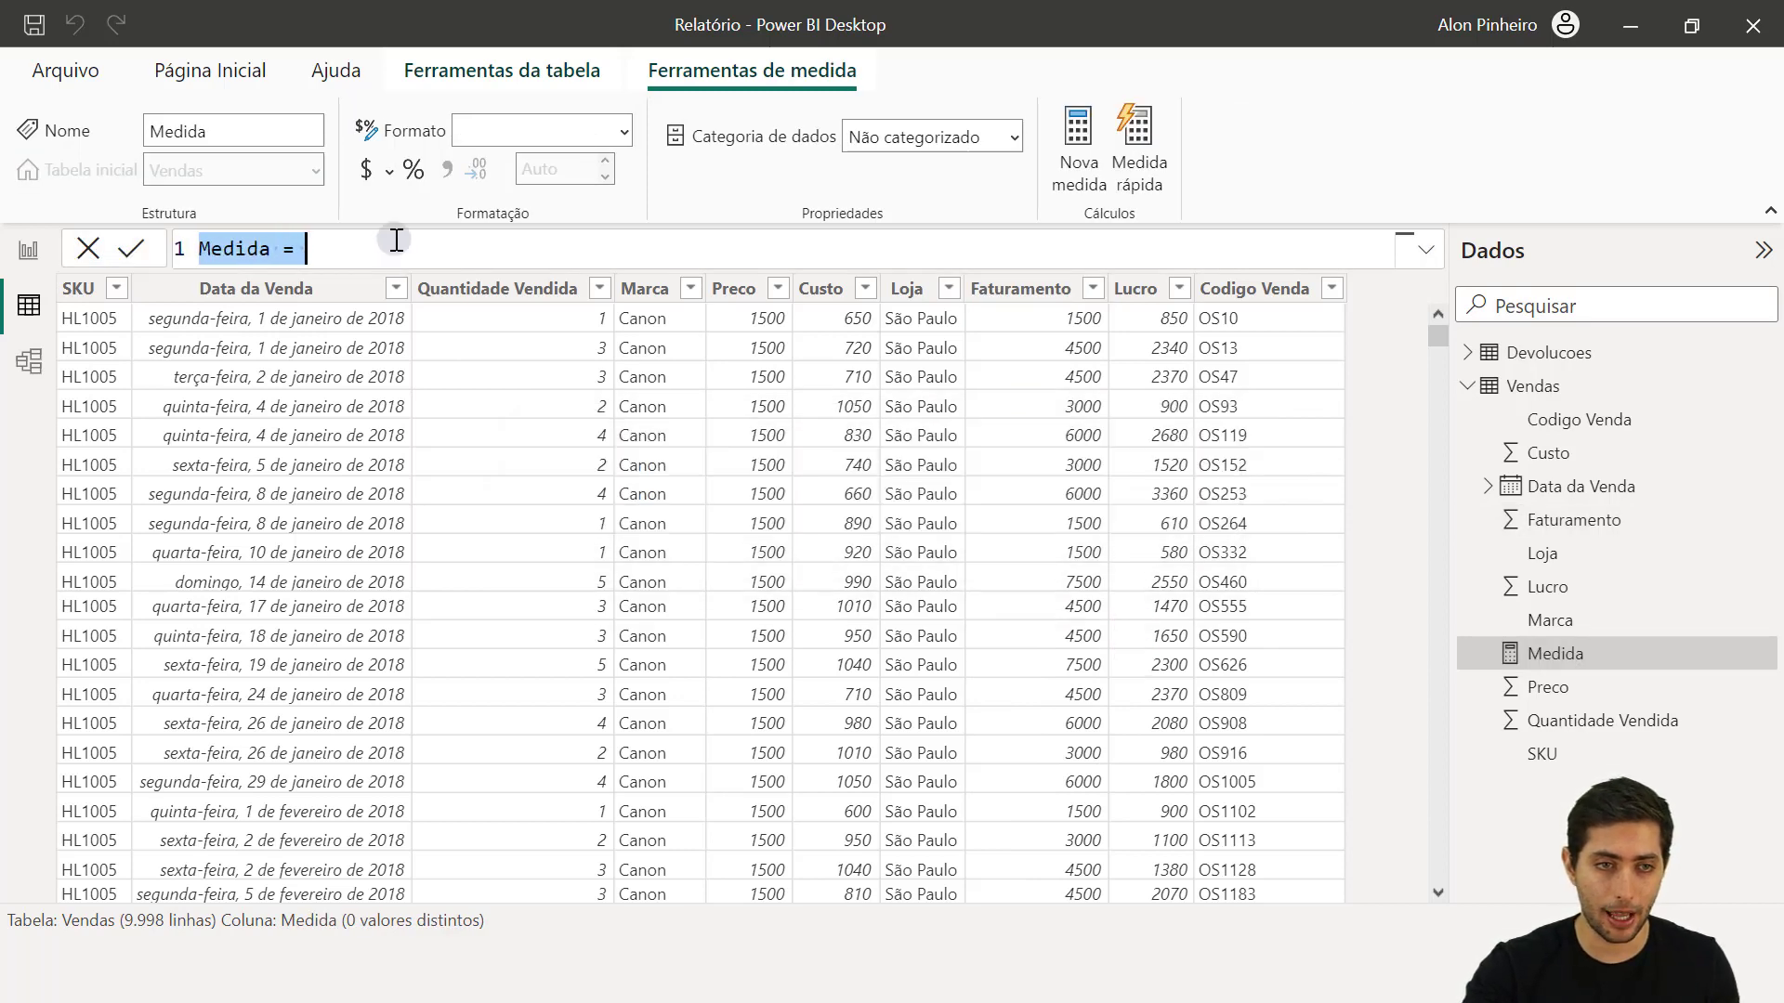
type("Faturamento T")
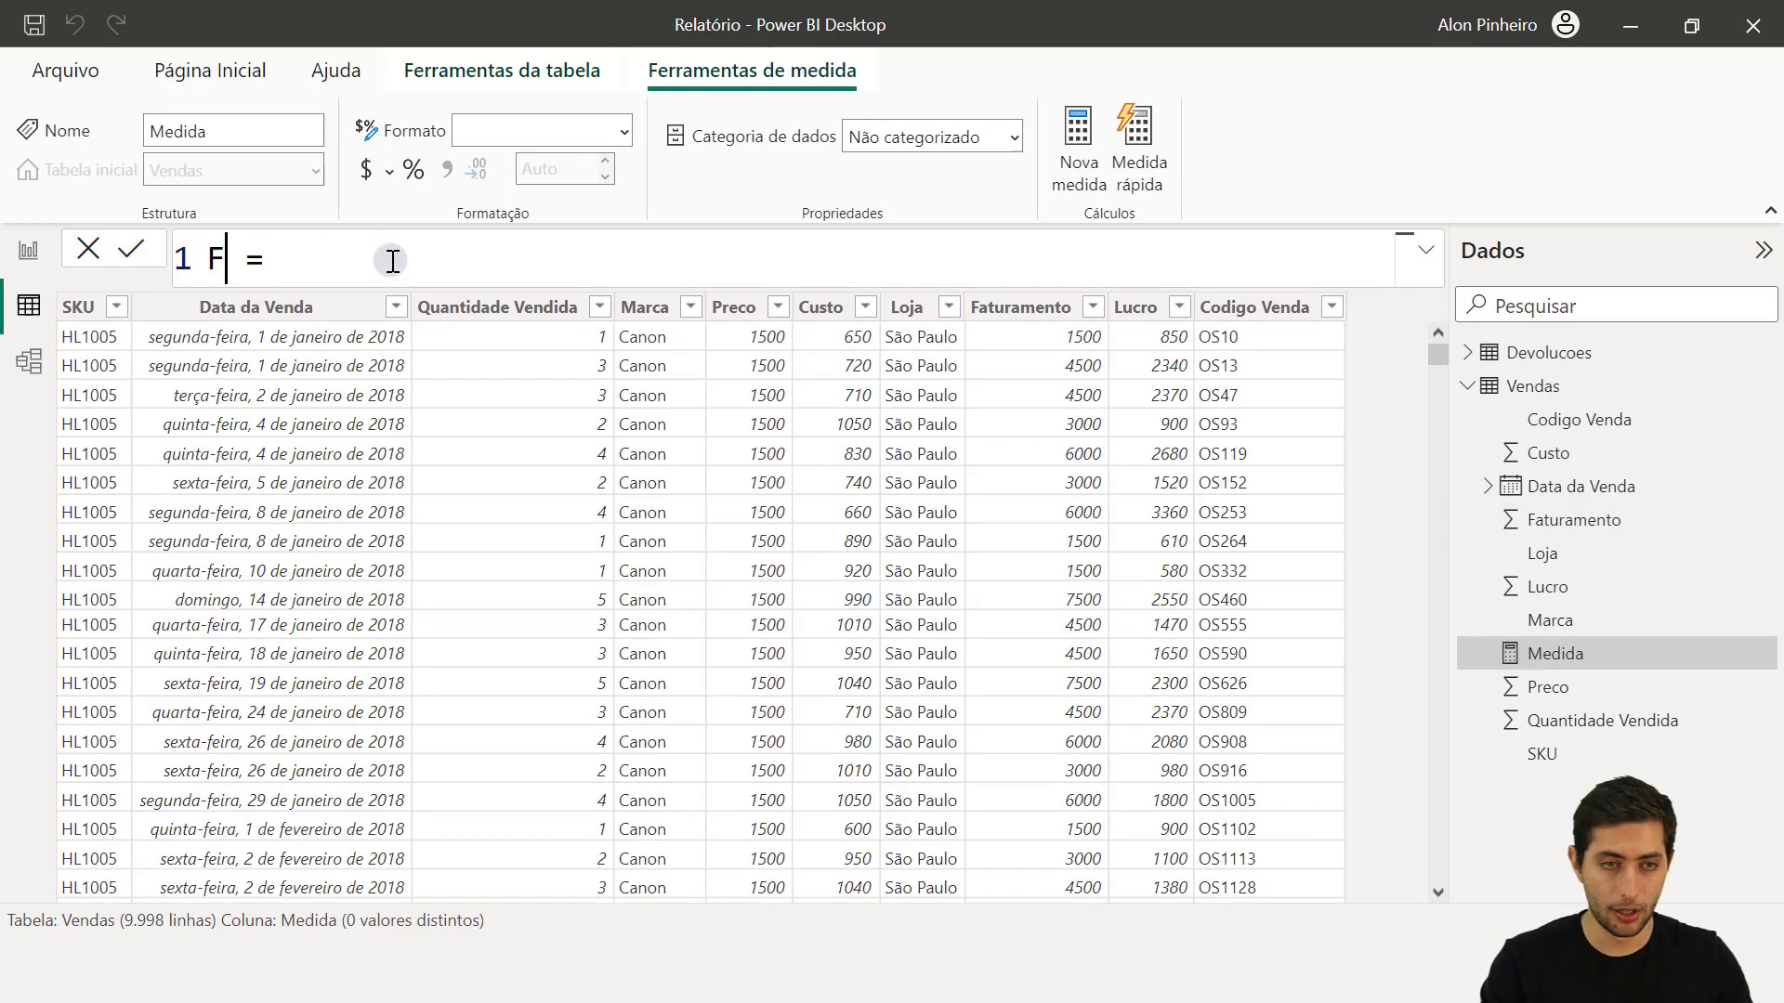
type("ota")
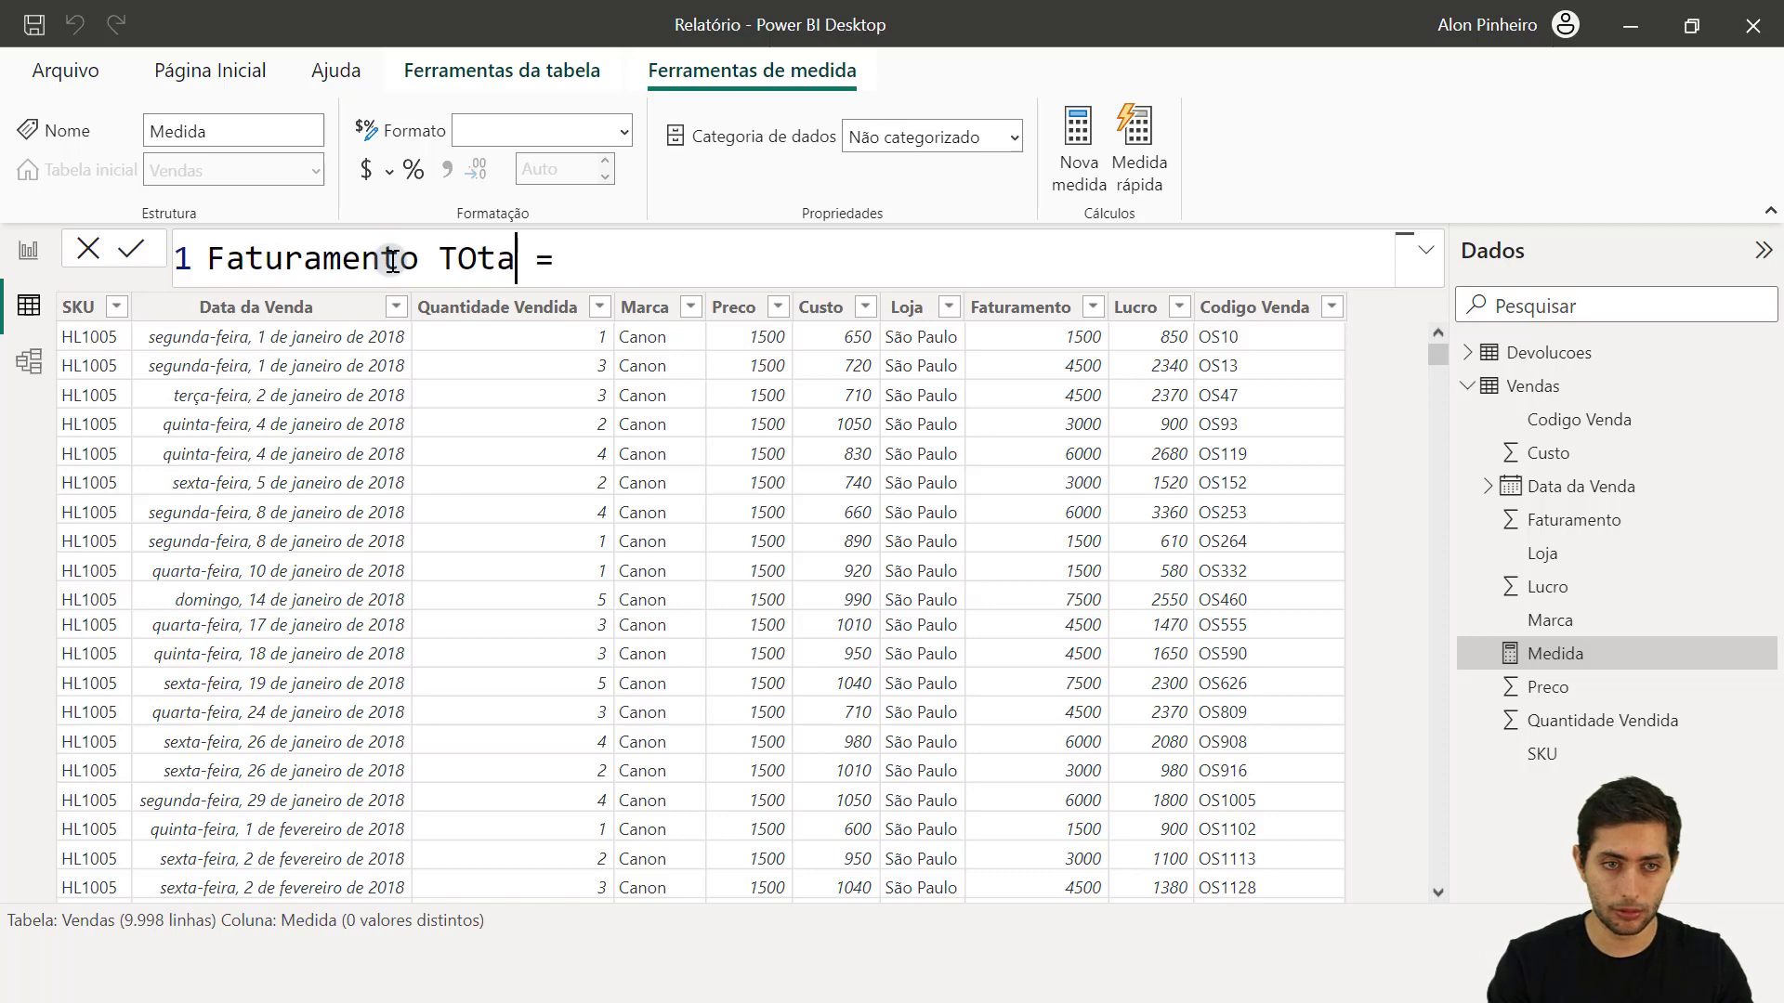
key("BackSpace")
key("BackSpace")
key("BackSpace")
key("BackSpace")
type("Bruto")
key("End")
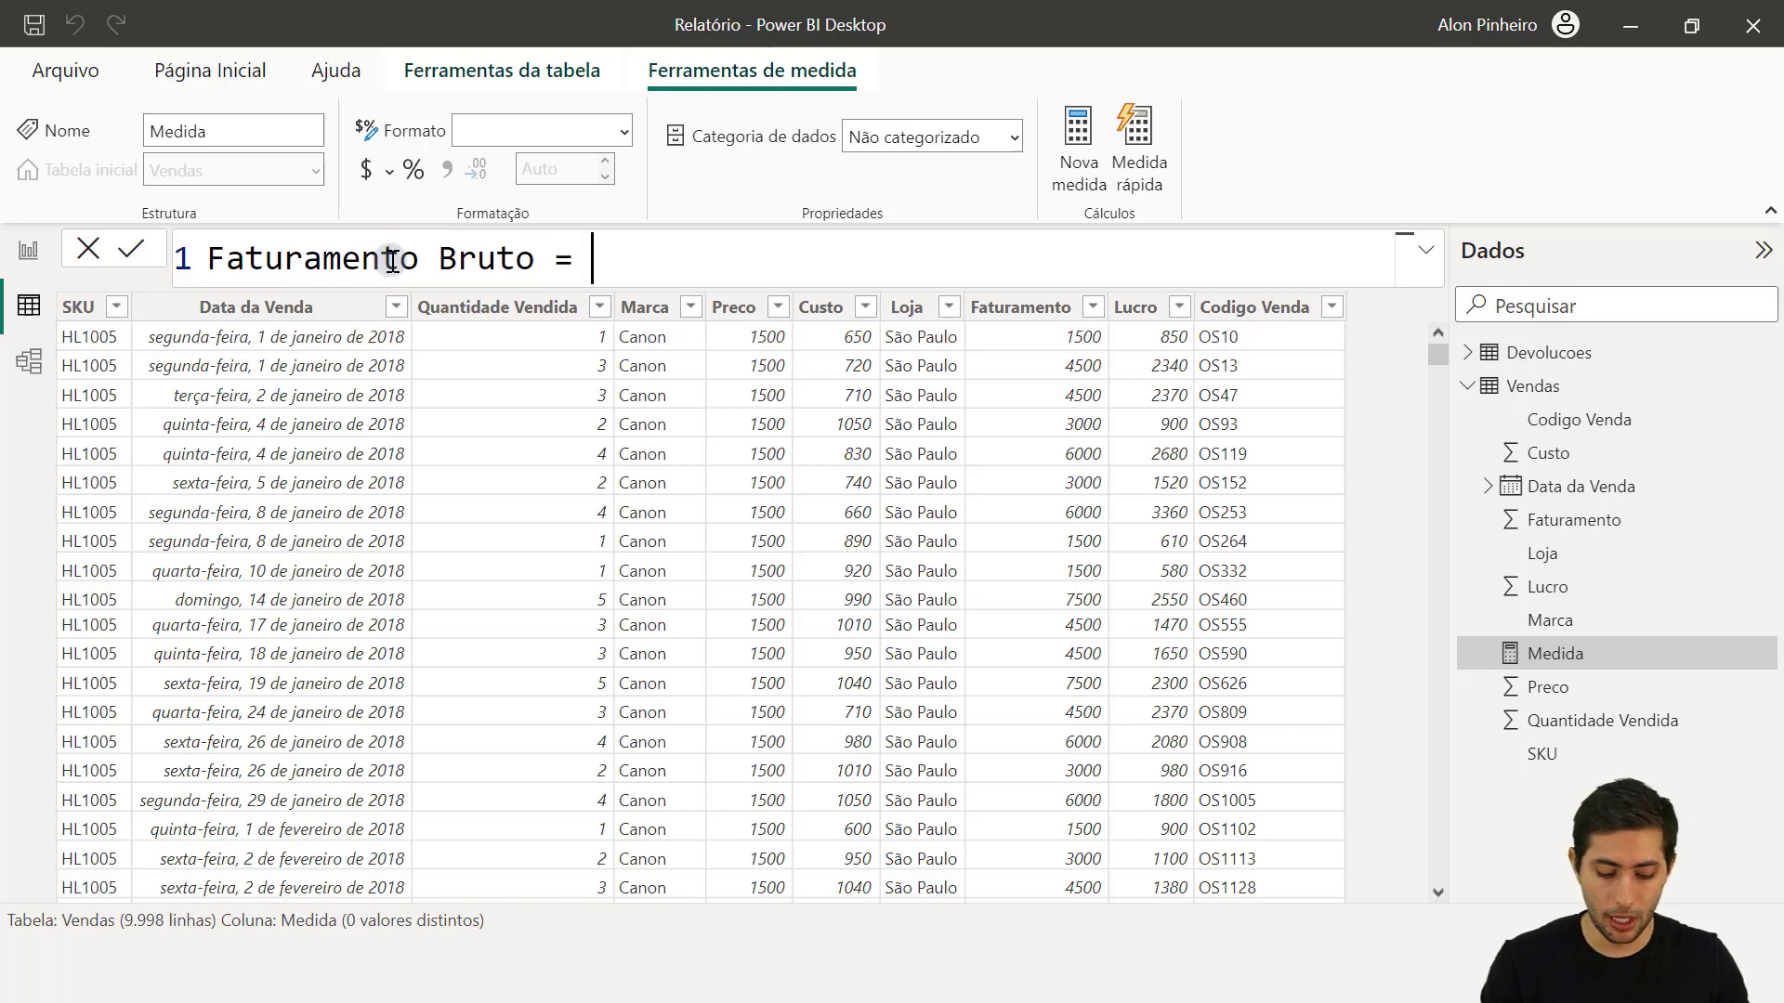
Step: Define the Faturamento Bruto measure as SUM(Vendas[Faturamento]) and commit the formula
type("sum(")
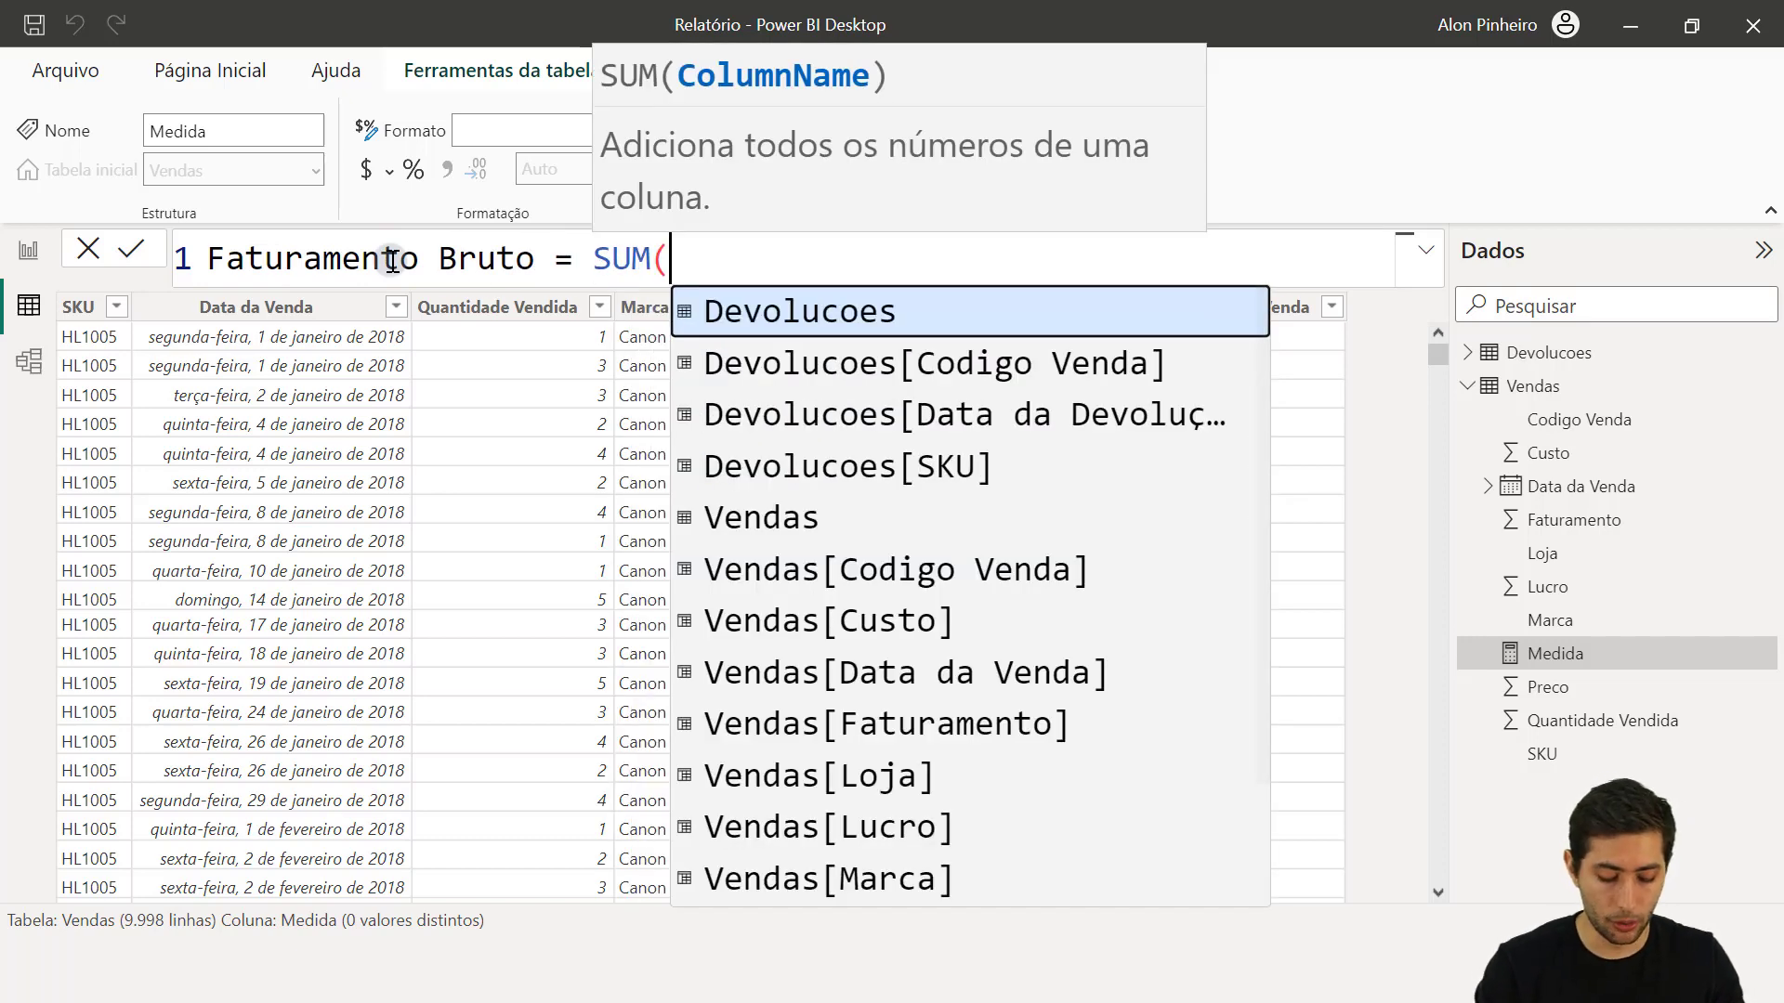
type("fatu")
key("Tab")
type(")")
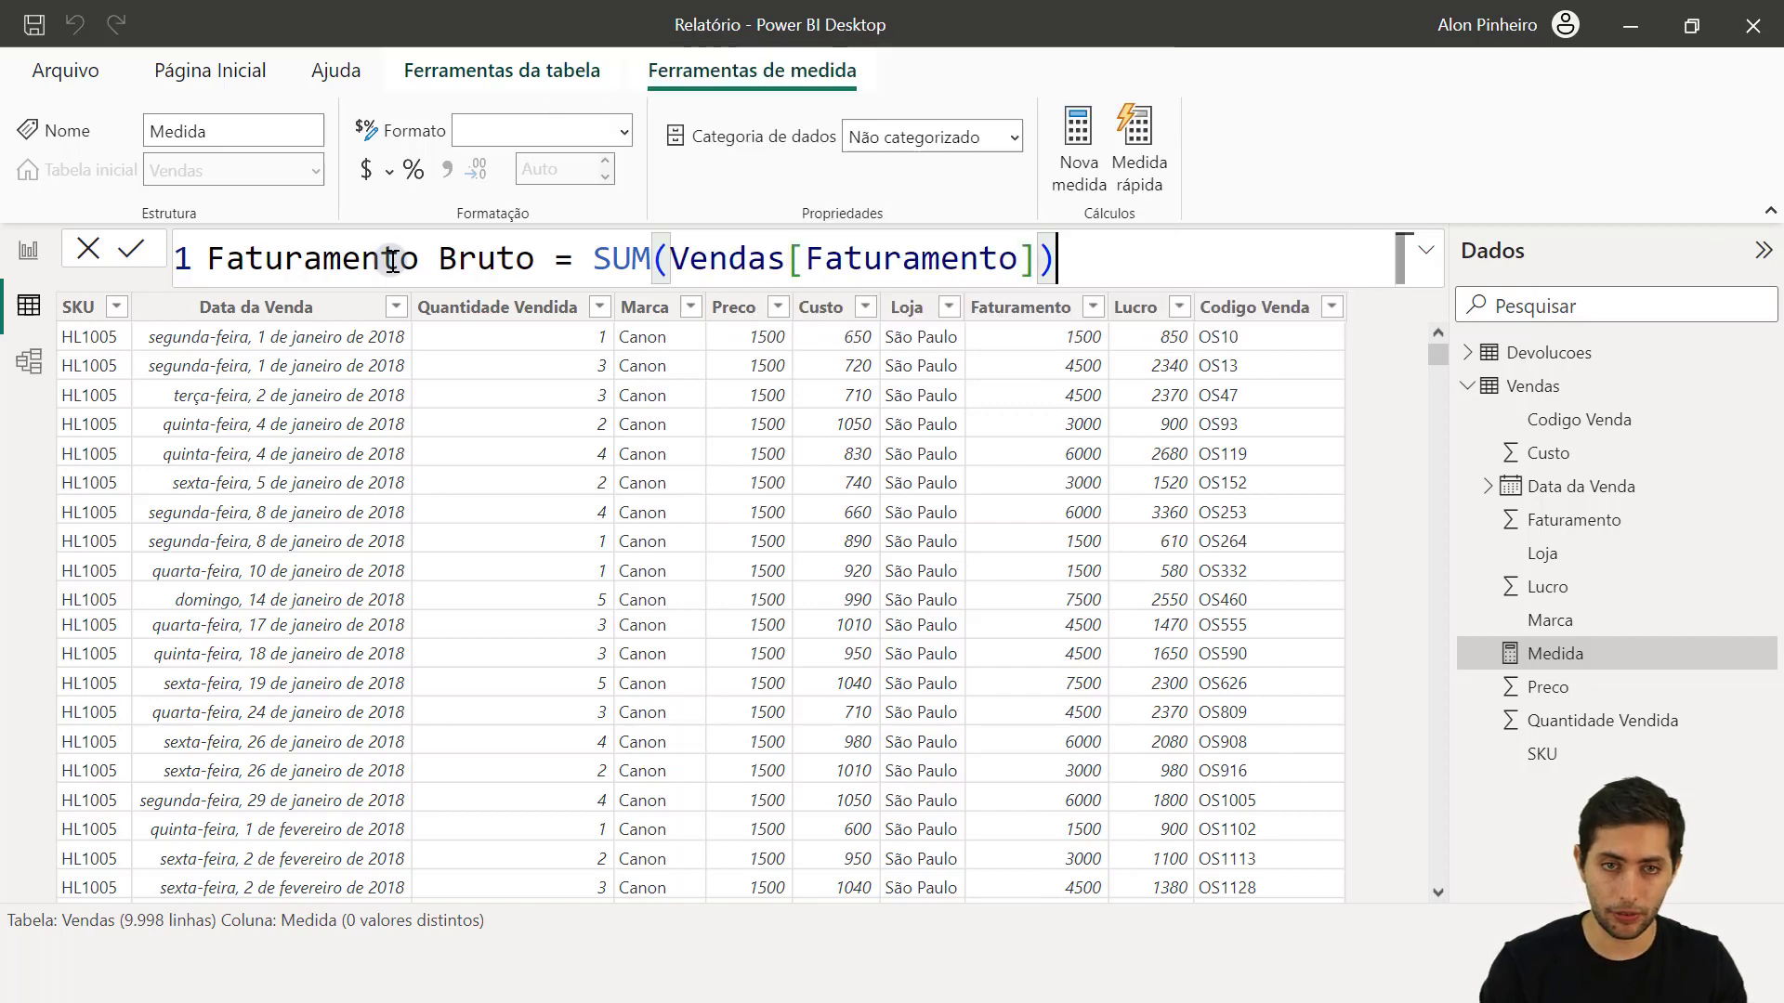
key("Return")
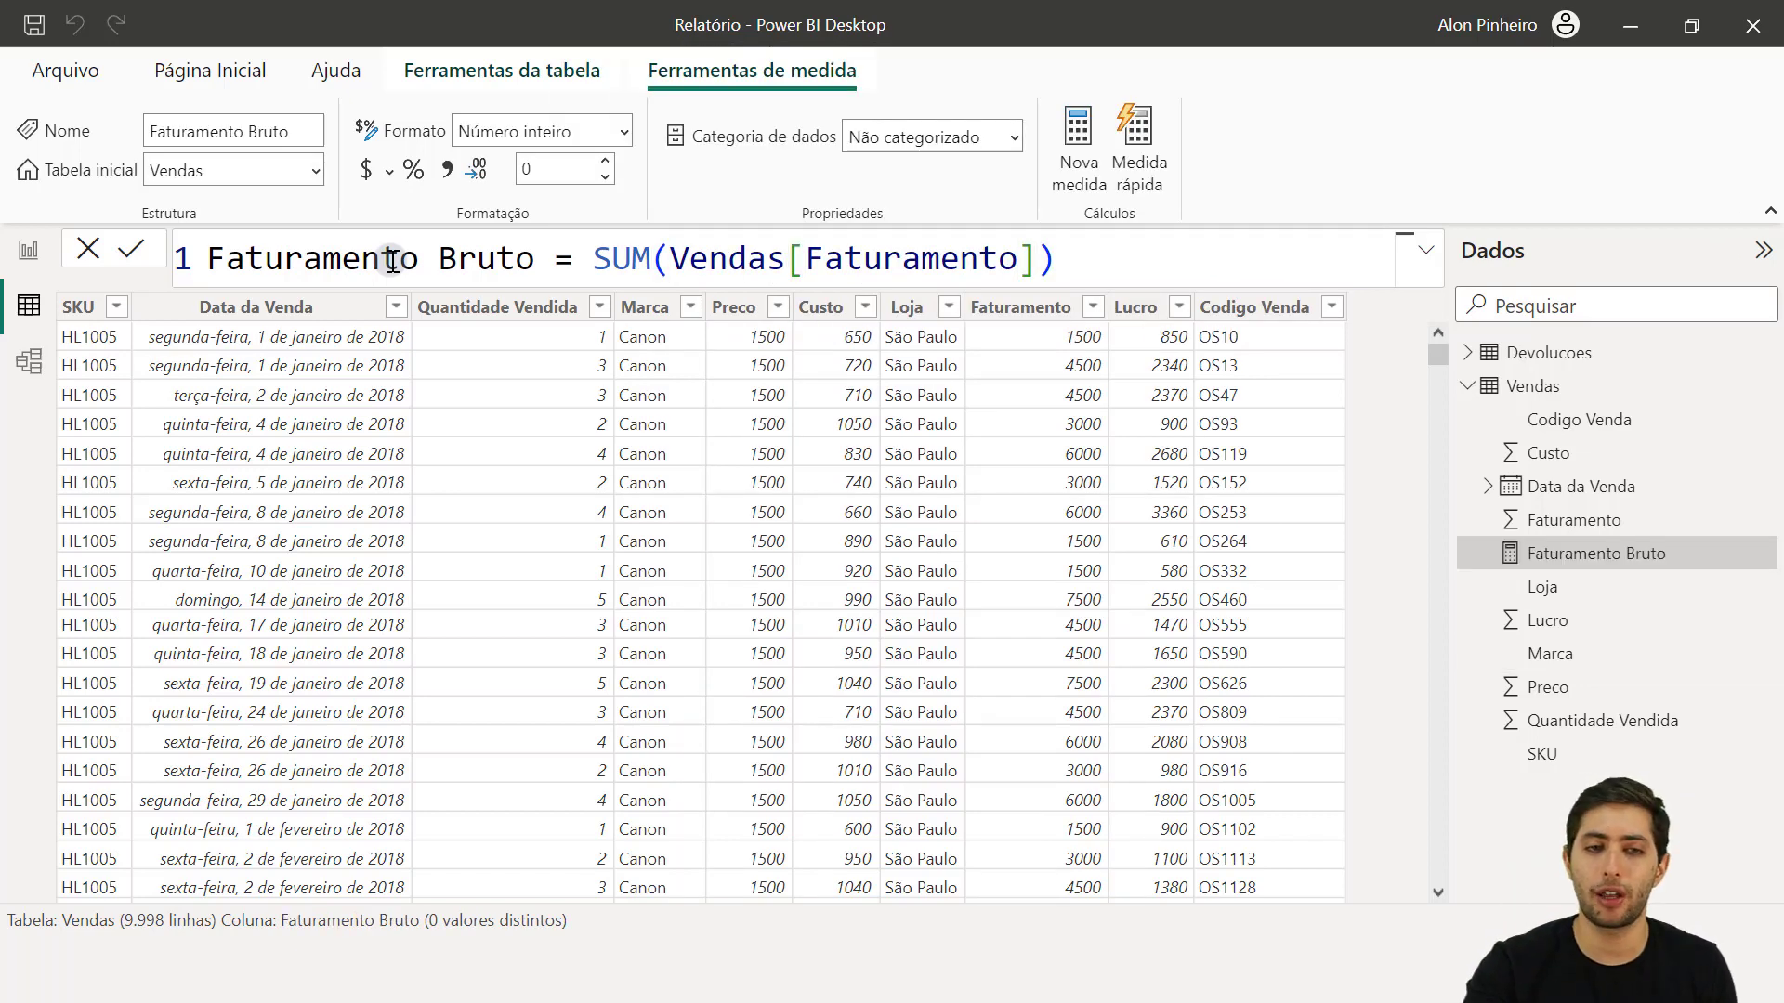
left_click(526, 254)
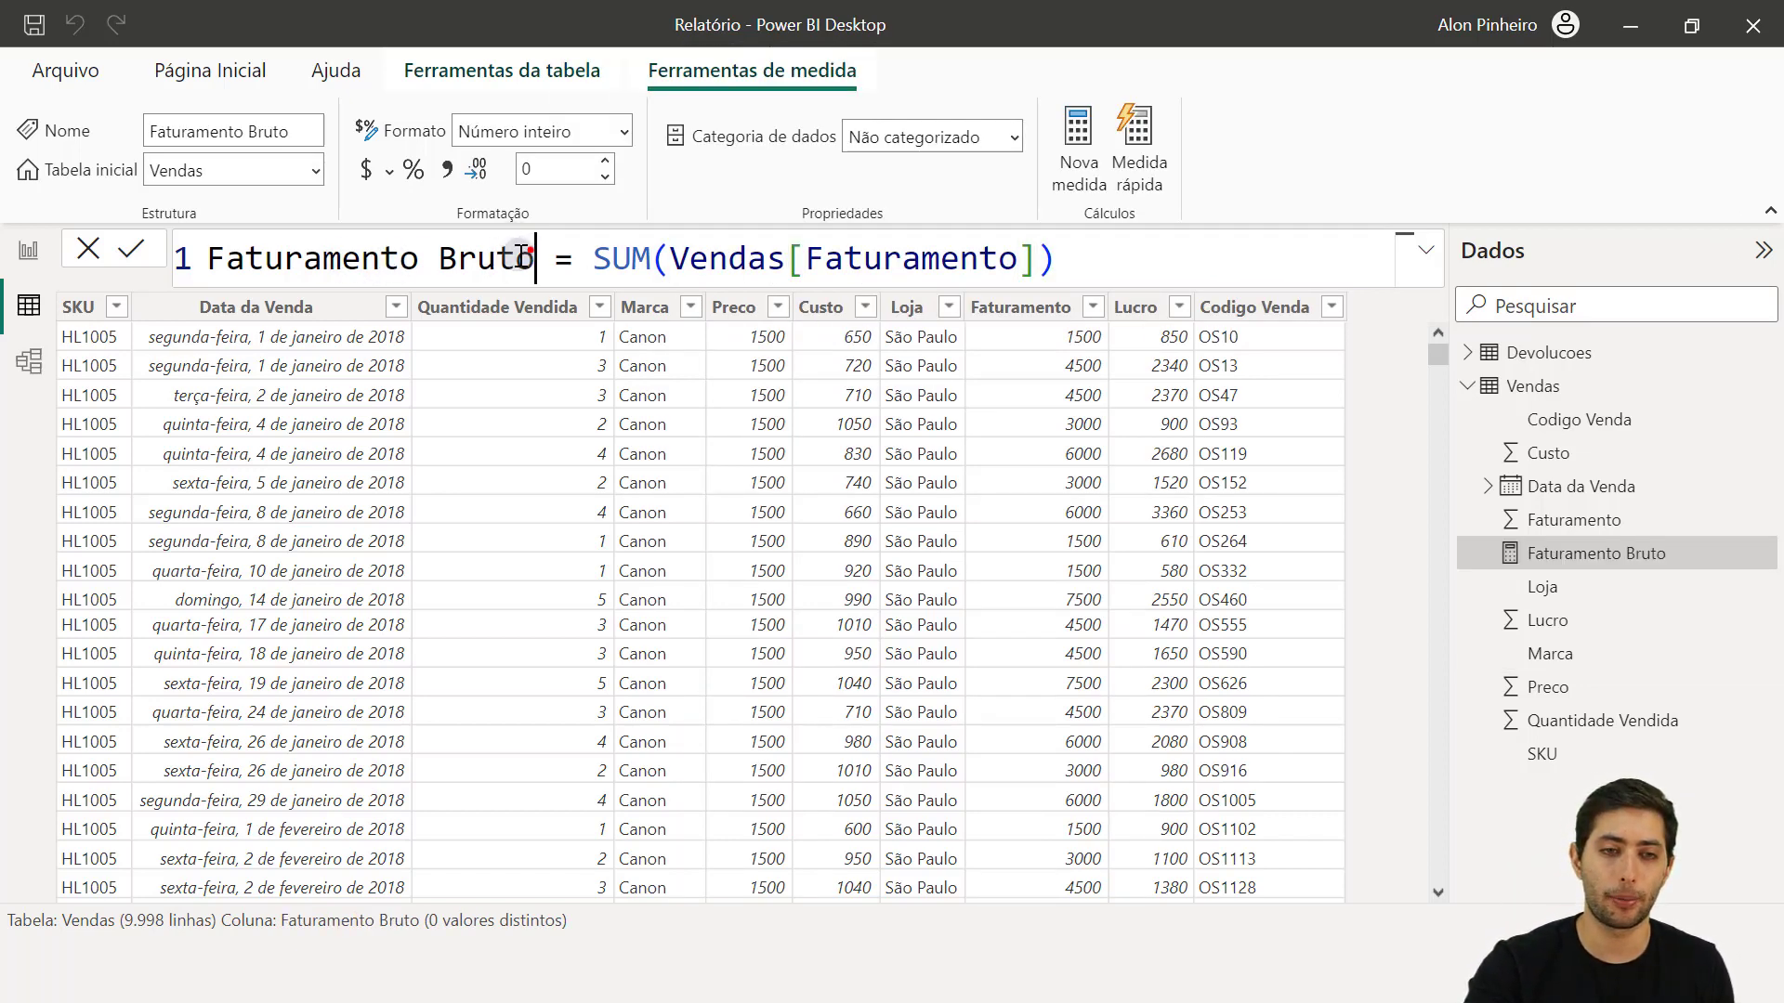
left_click_drag(526, 254, 195, 256)
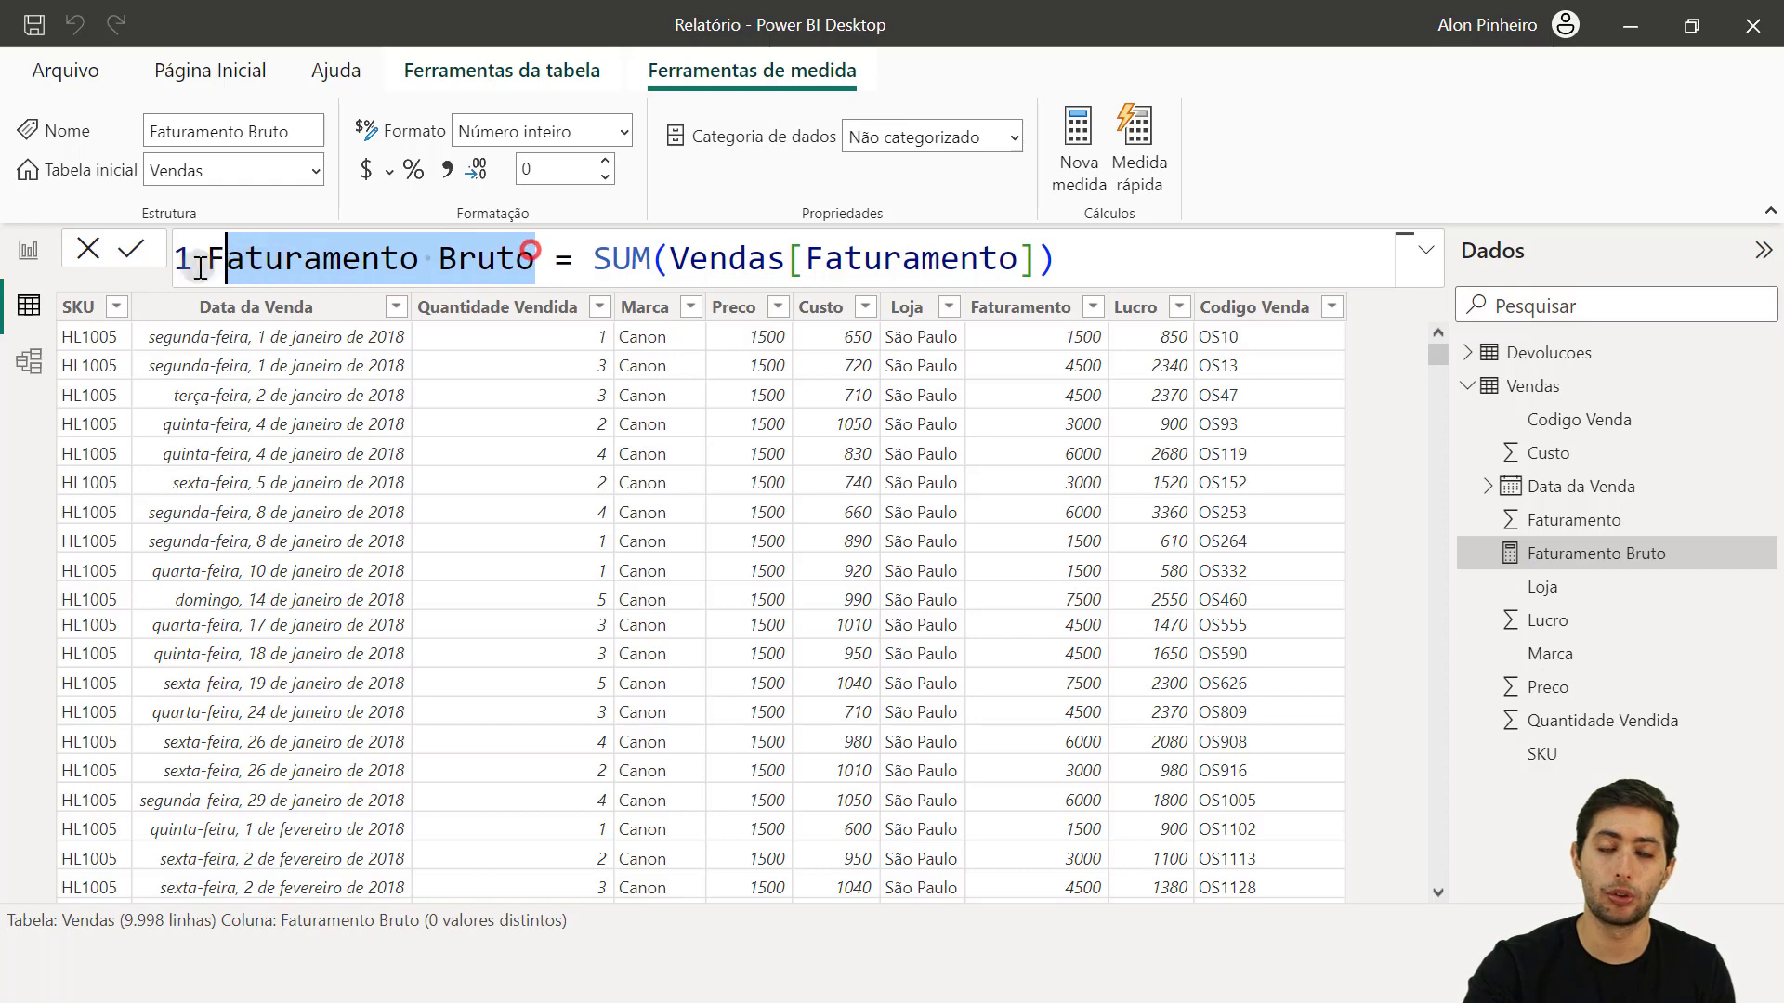
Step: Add a card visual showing the Faturamento Bruto measure to the report page and size it in the page's upper-left area
left_click(27, 258)
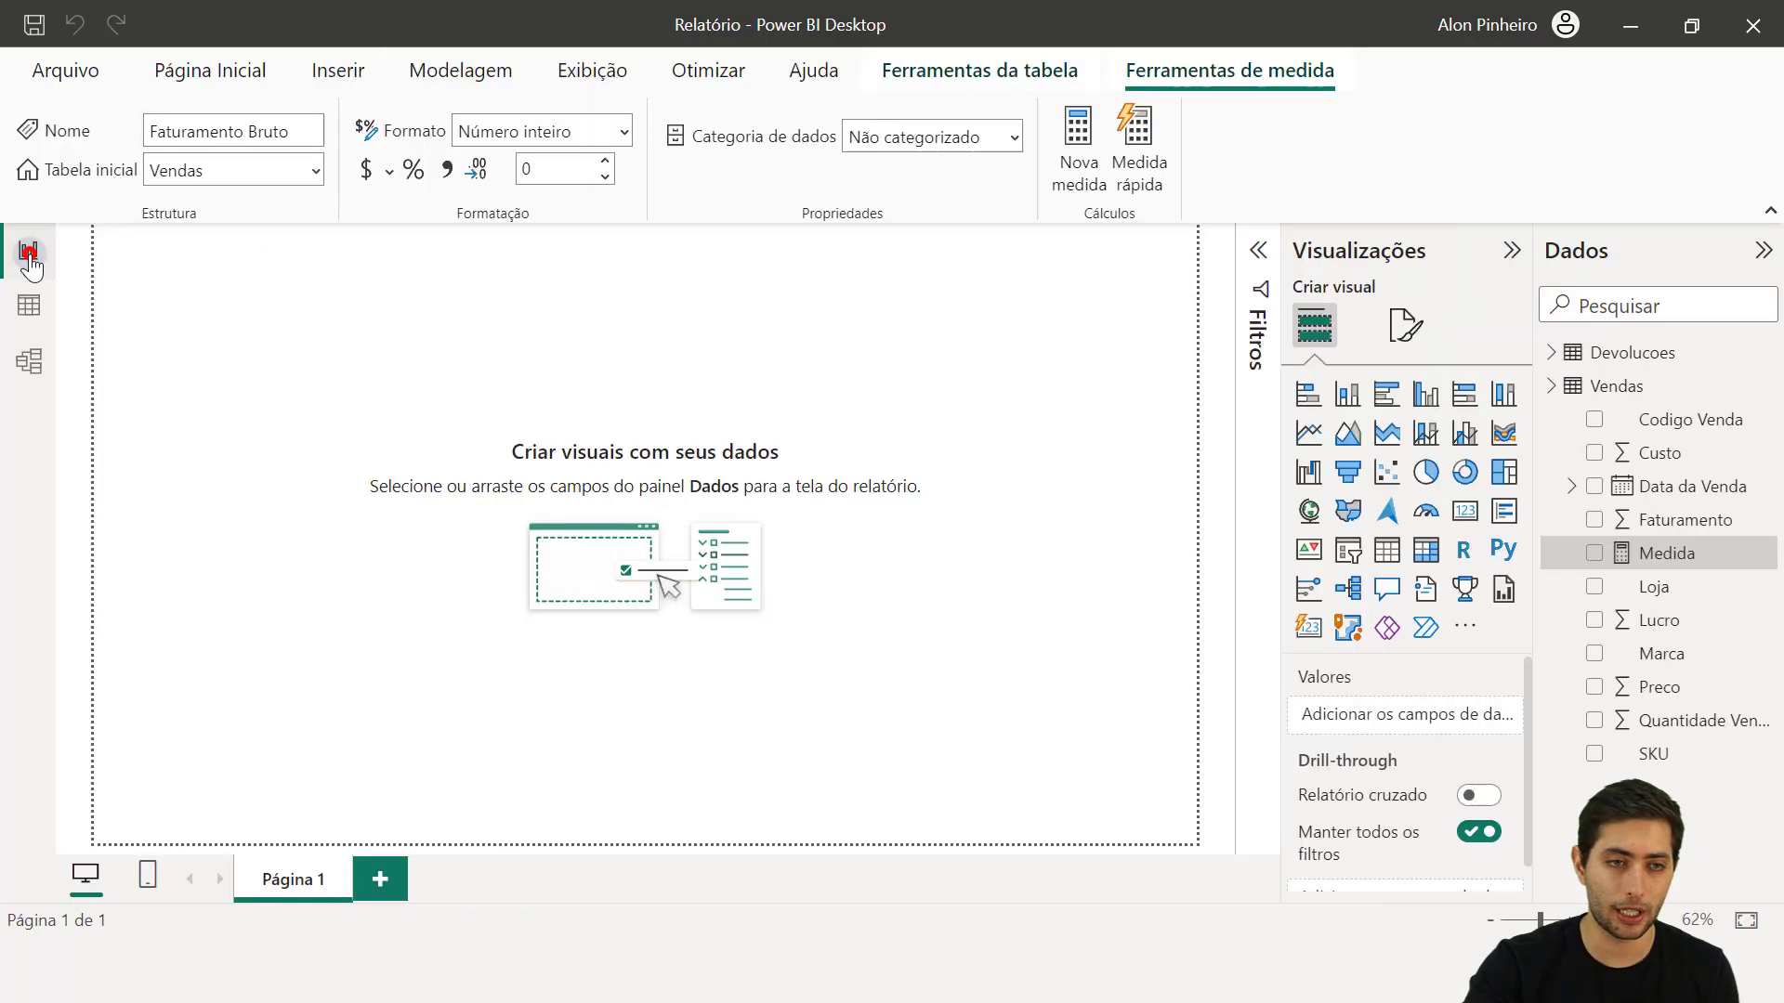
left_click(1463, 517)
left_click_drag(249, 367, 468, 467)
left_click_drag(1699, 555, 1474, 712)
left_click_drag(553, 555, 438, 436)
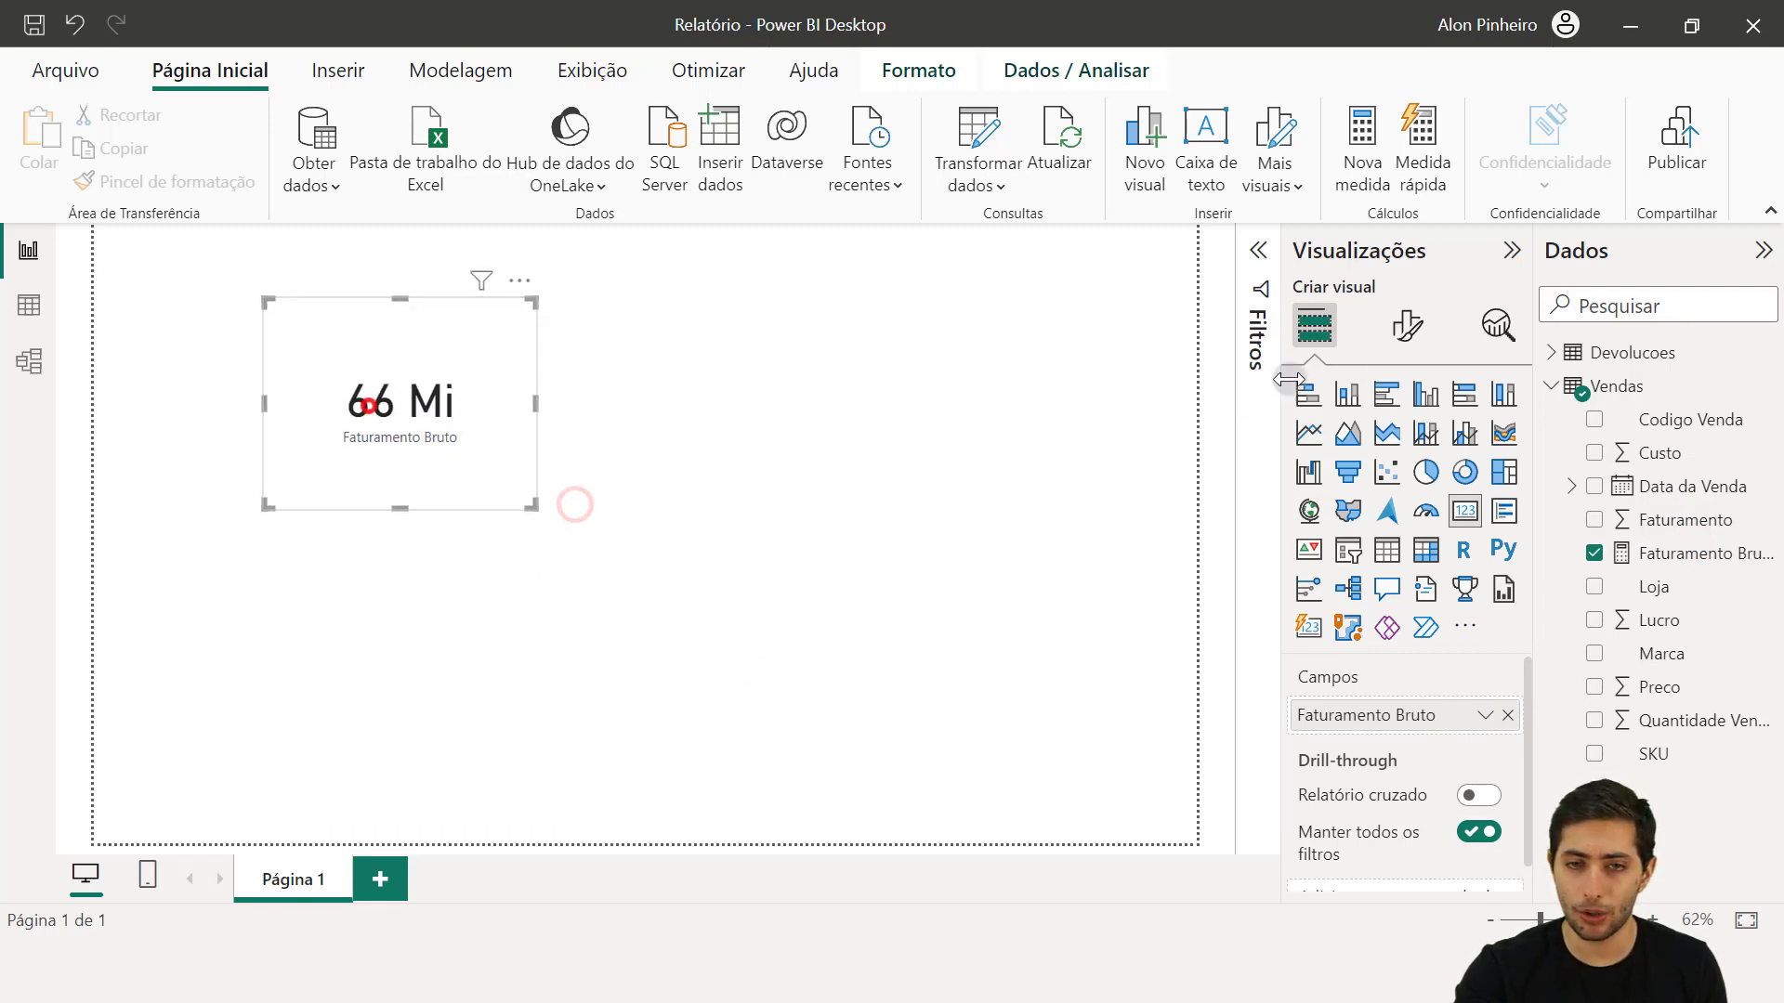
Step: Set the display units of the card's callout value to Nenhum
left_click(1409, 327)
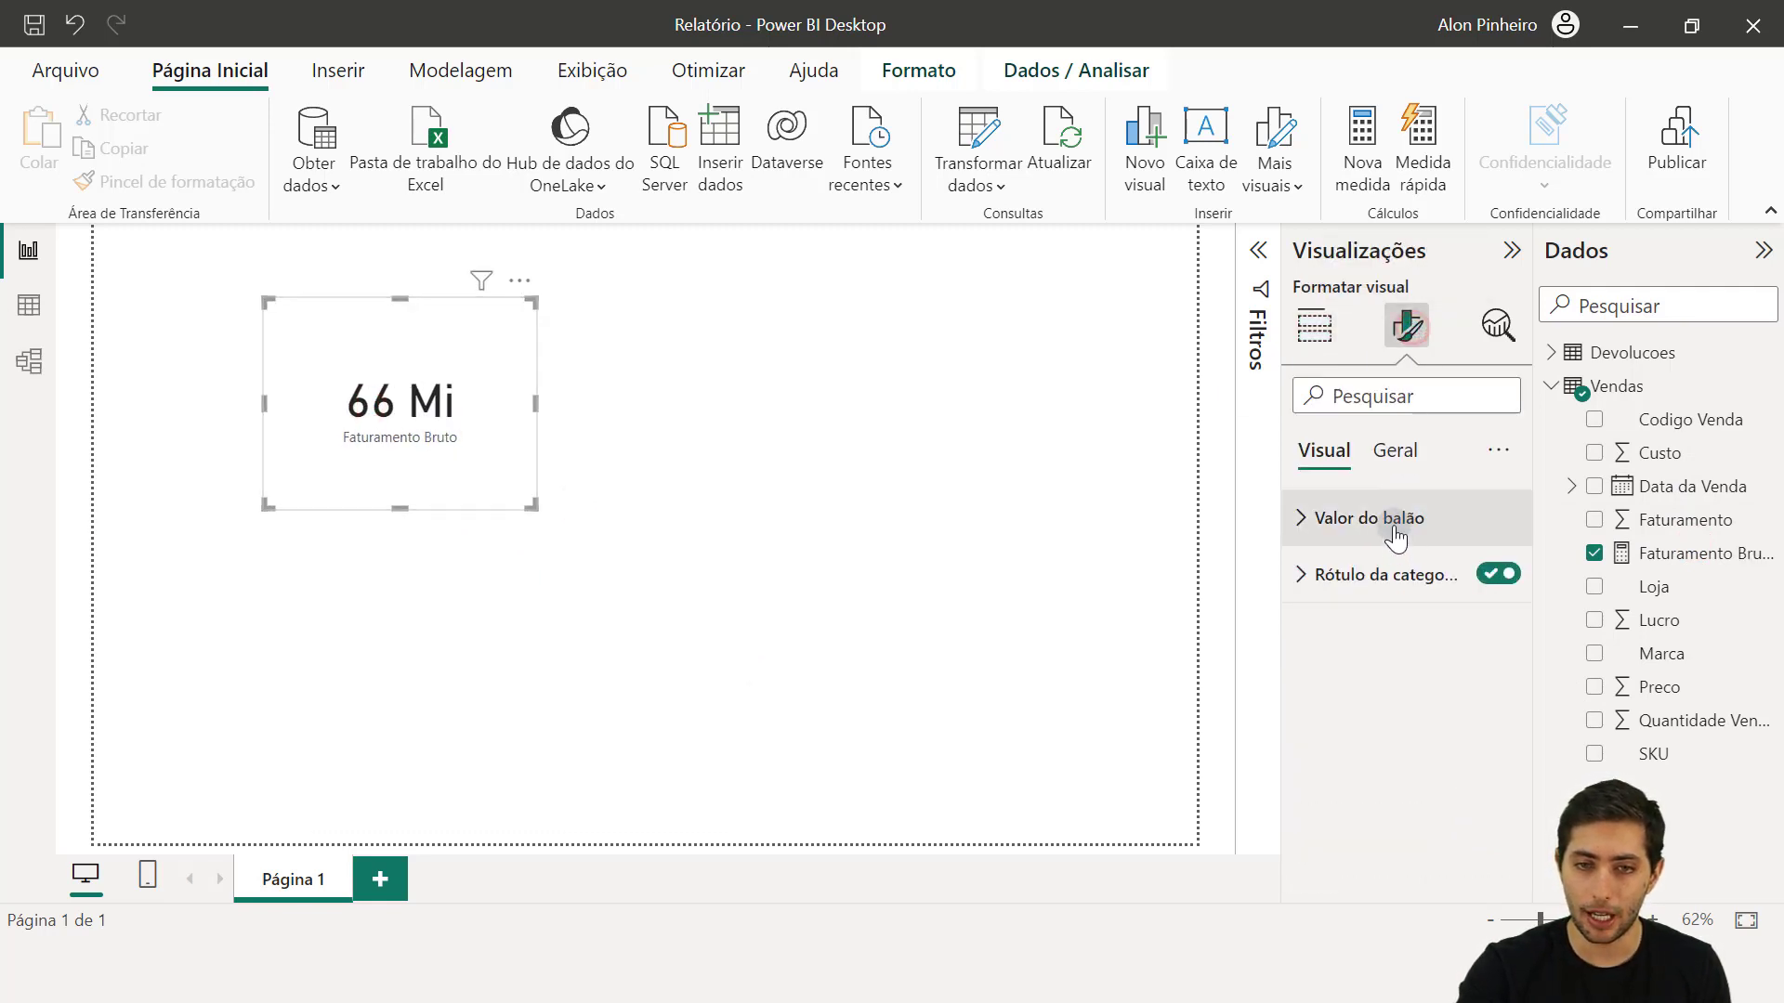
left_click(1392, 526)
scroll(1392, 706, "down", 1)
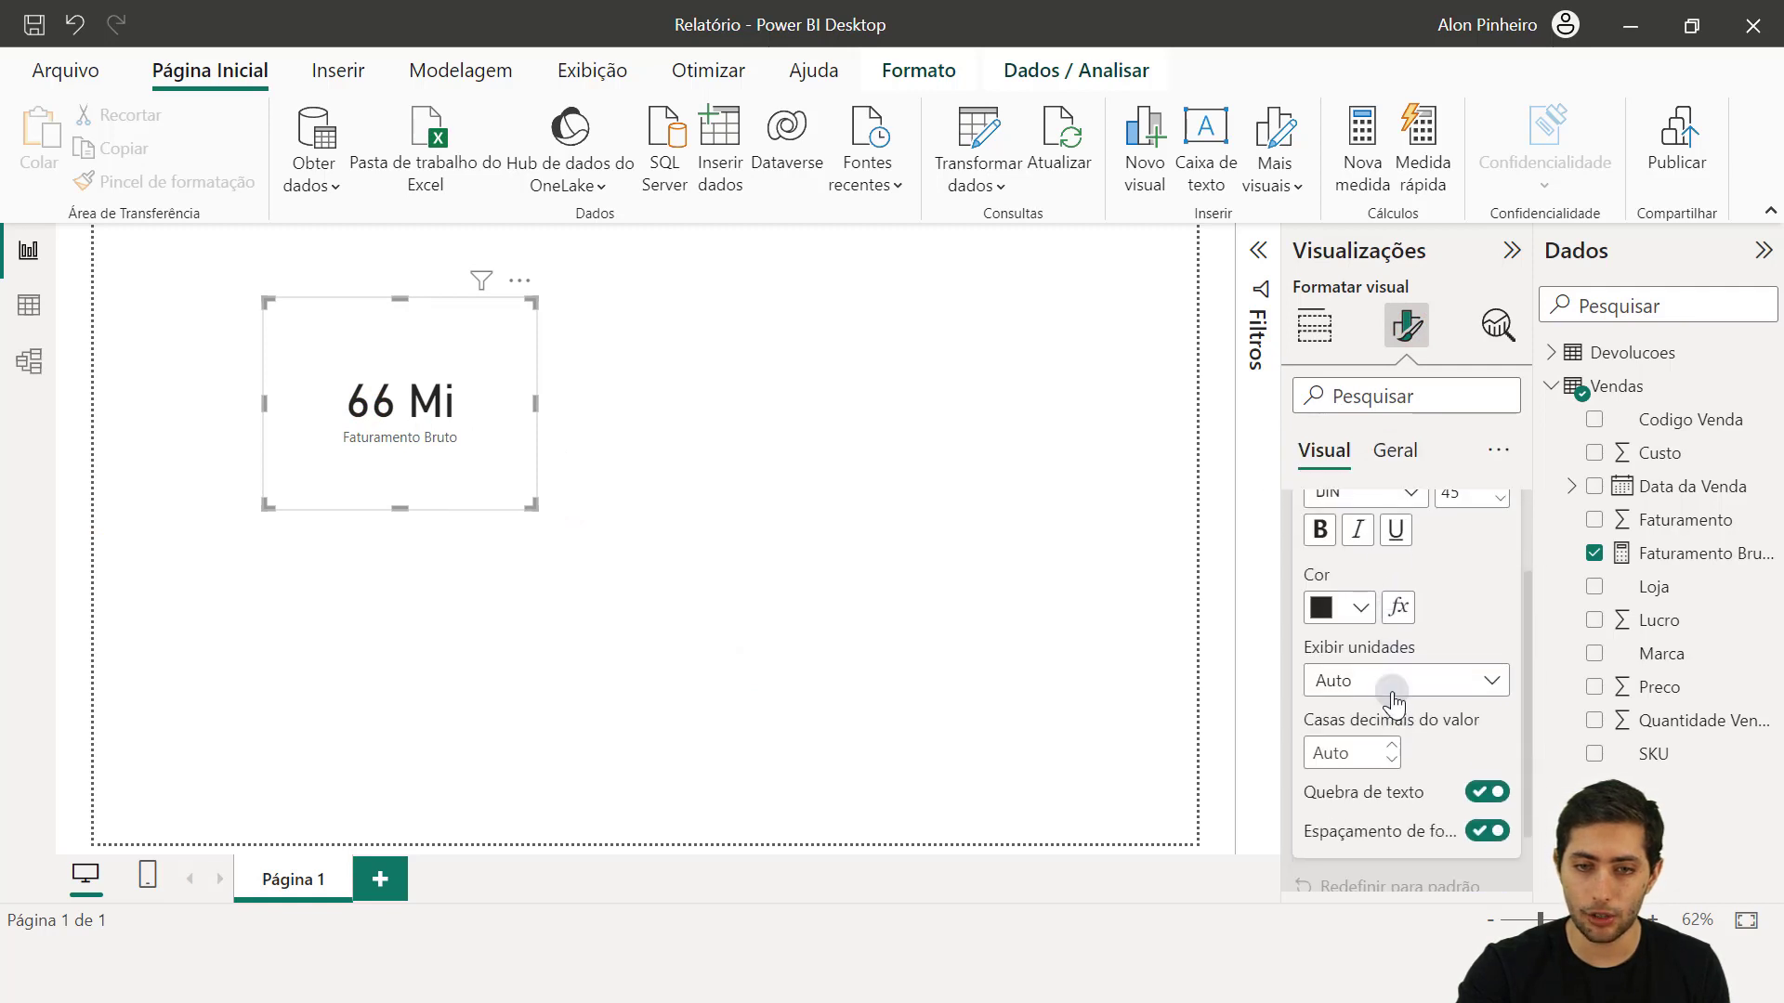
left_click(1385, 677)
left_click(1396, 752)
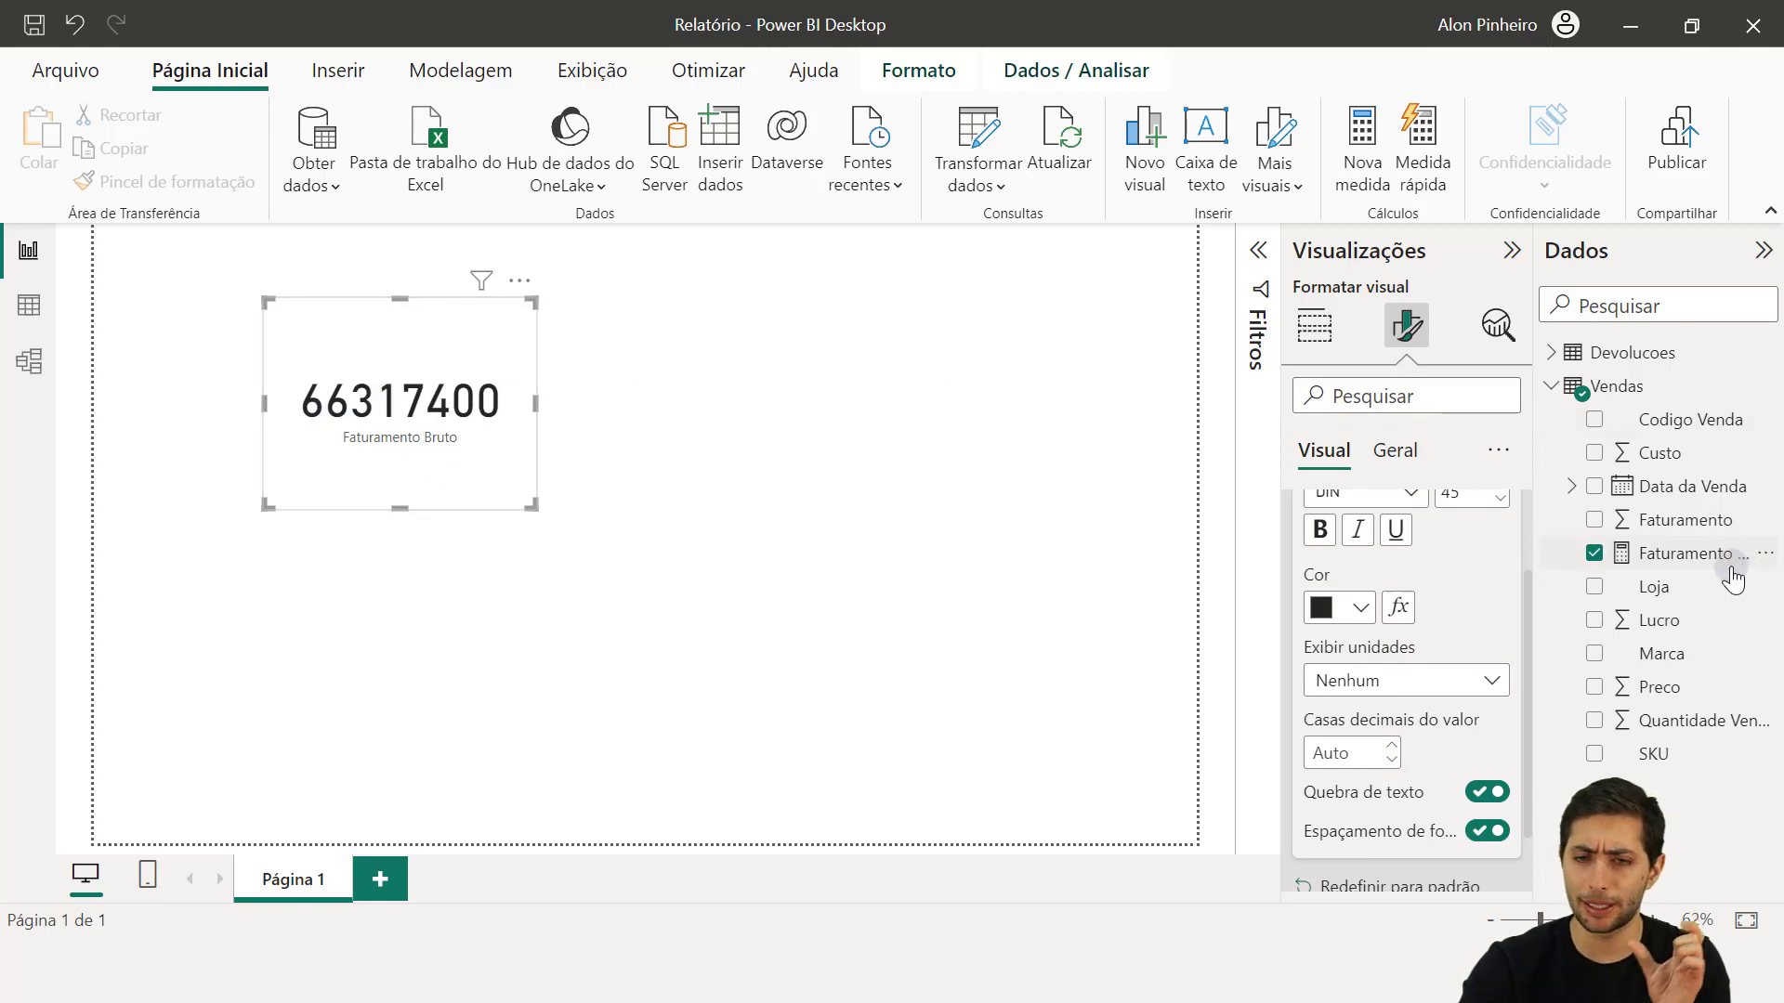
Step: Format the Faturamento Bruto measure as R$ Português (Brasil) currency and widen the card so the value fits on one line
left_click(1690, 560)
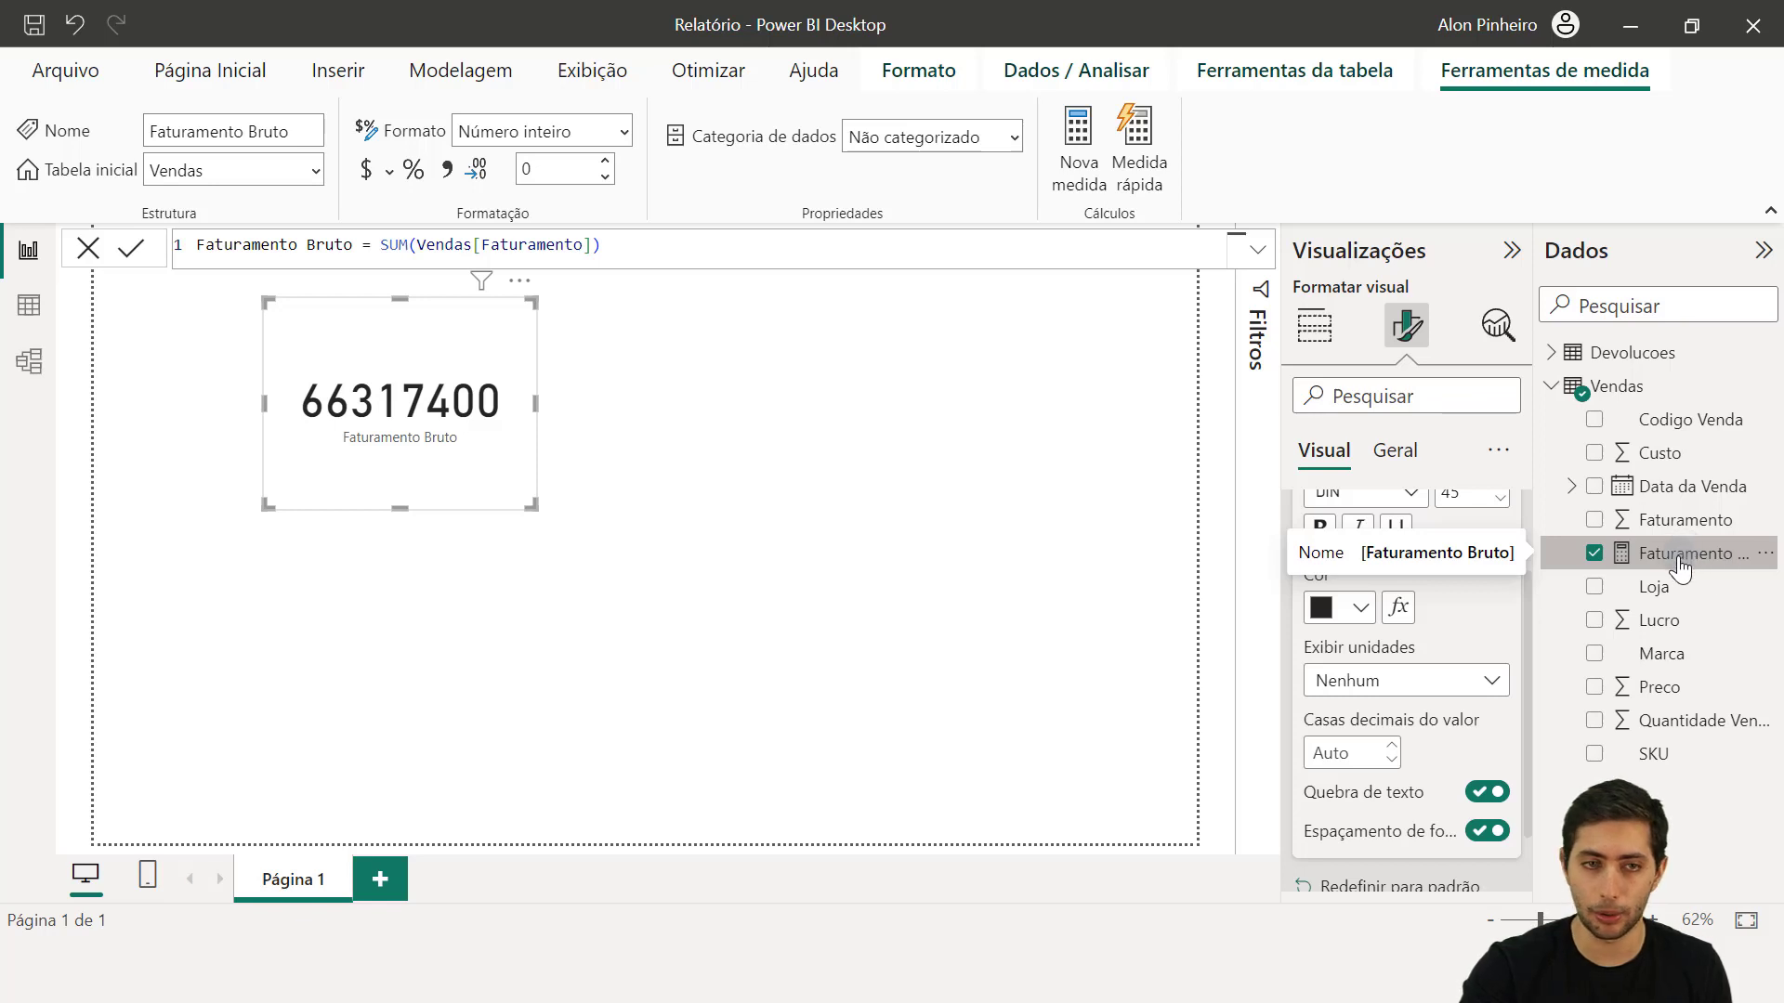
left_click(390, 170)
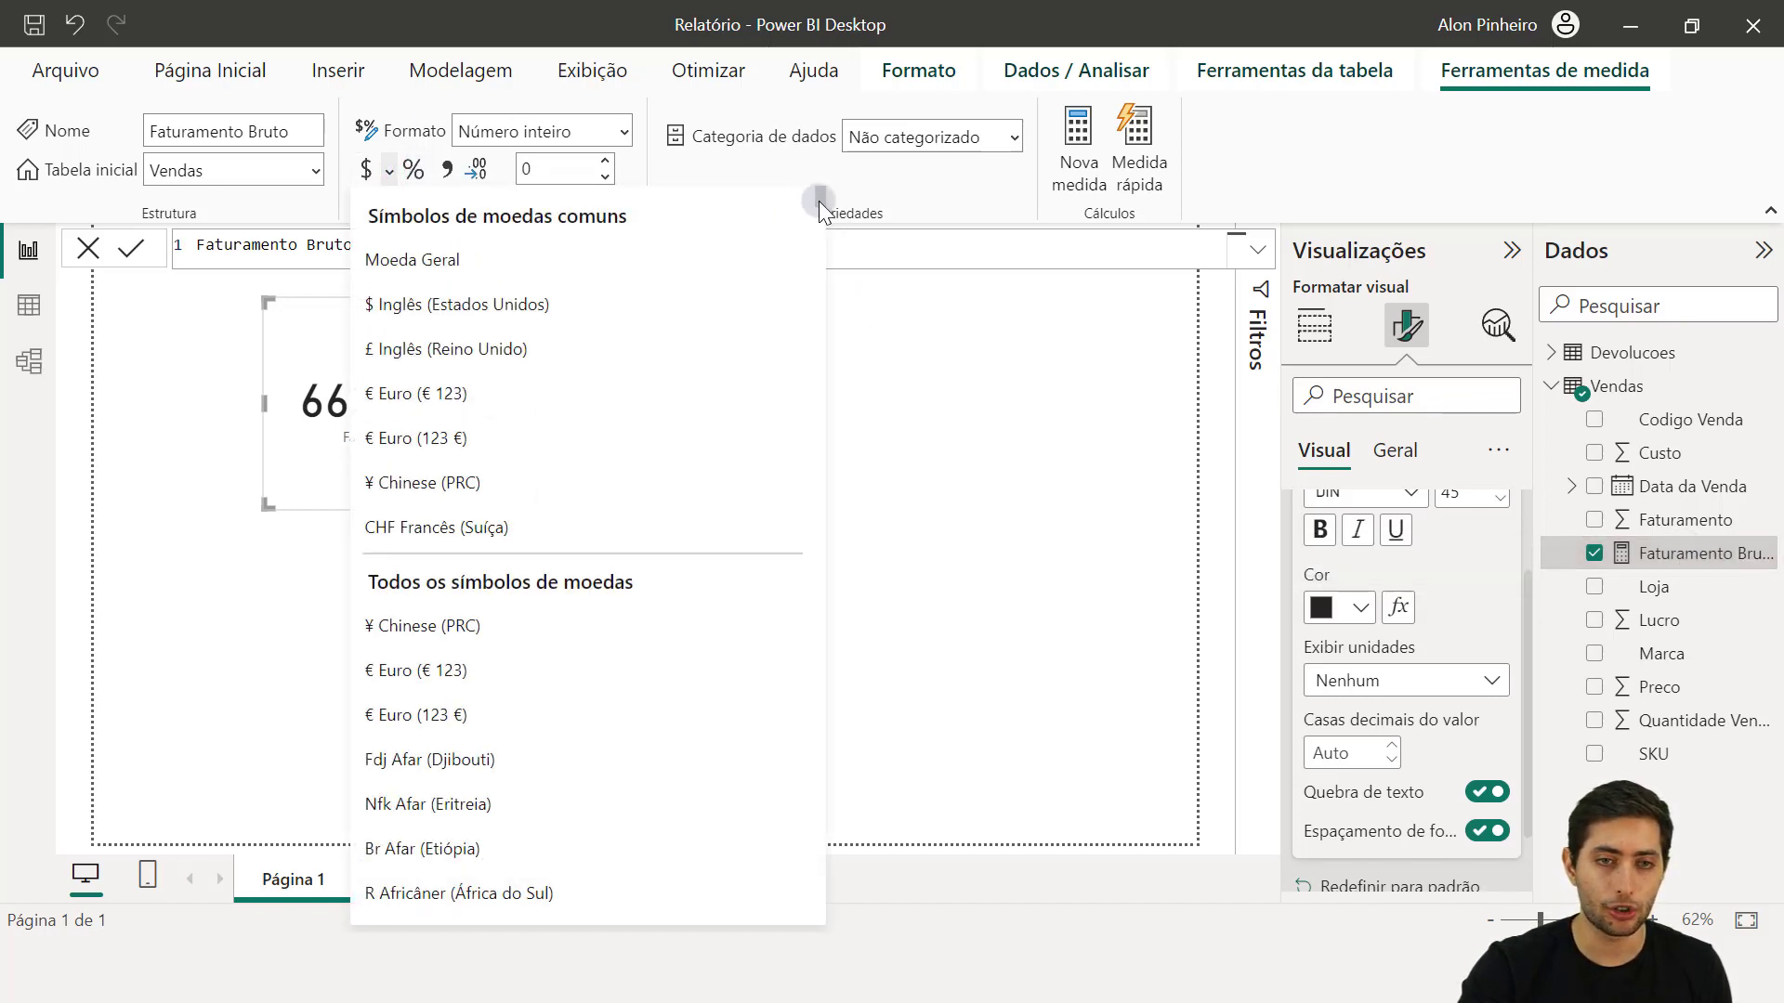
left_click_drag(818, 200, 823, 773)
scroll(743, 666, "up", 1)
scroll(740, 664, "down", 1)
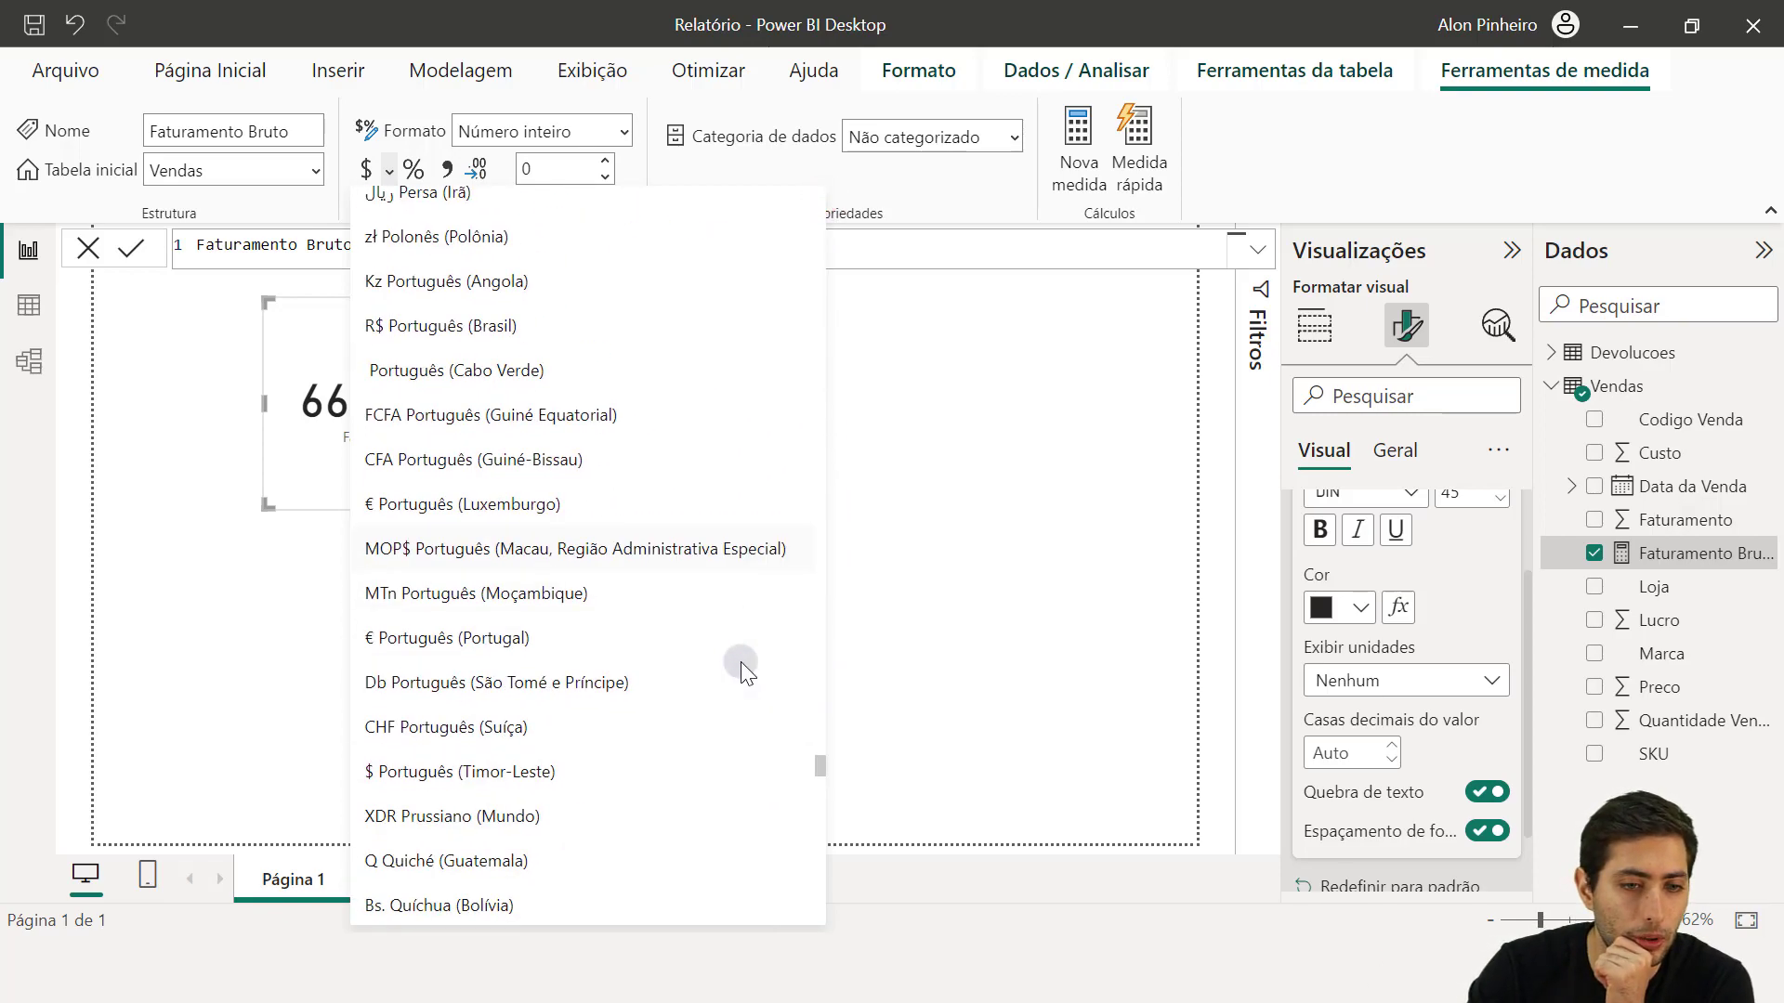
scroll(784, 638, "up", 4)
scroll(455, 694, "down", 2)
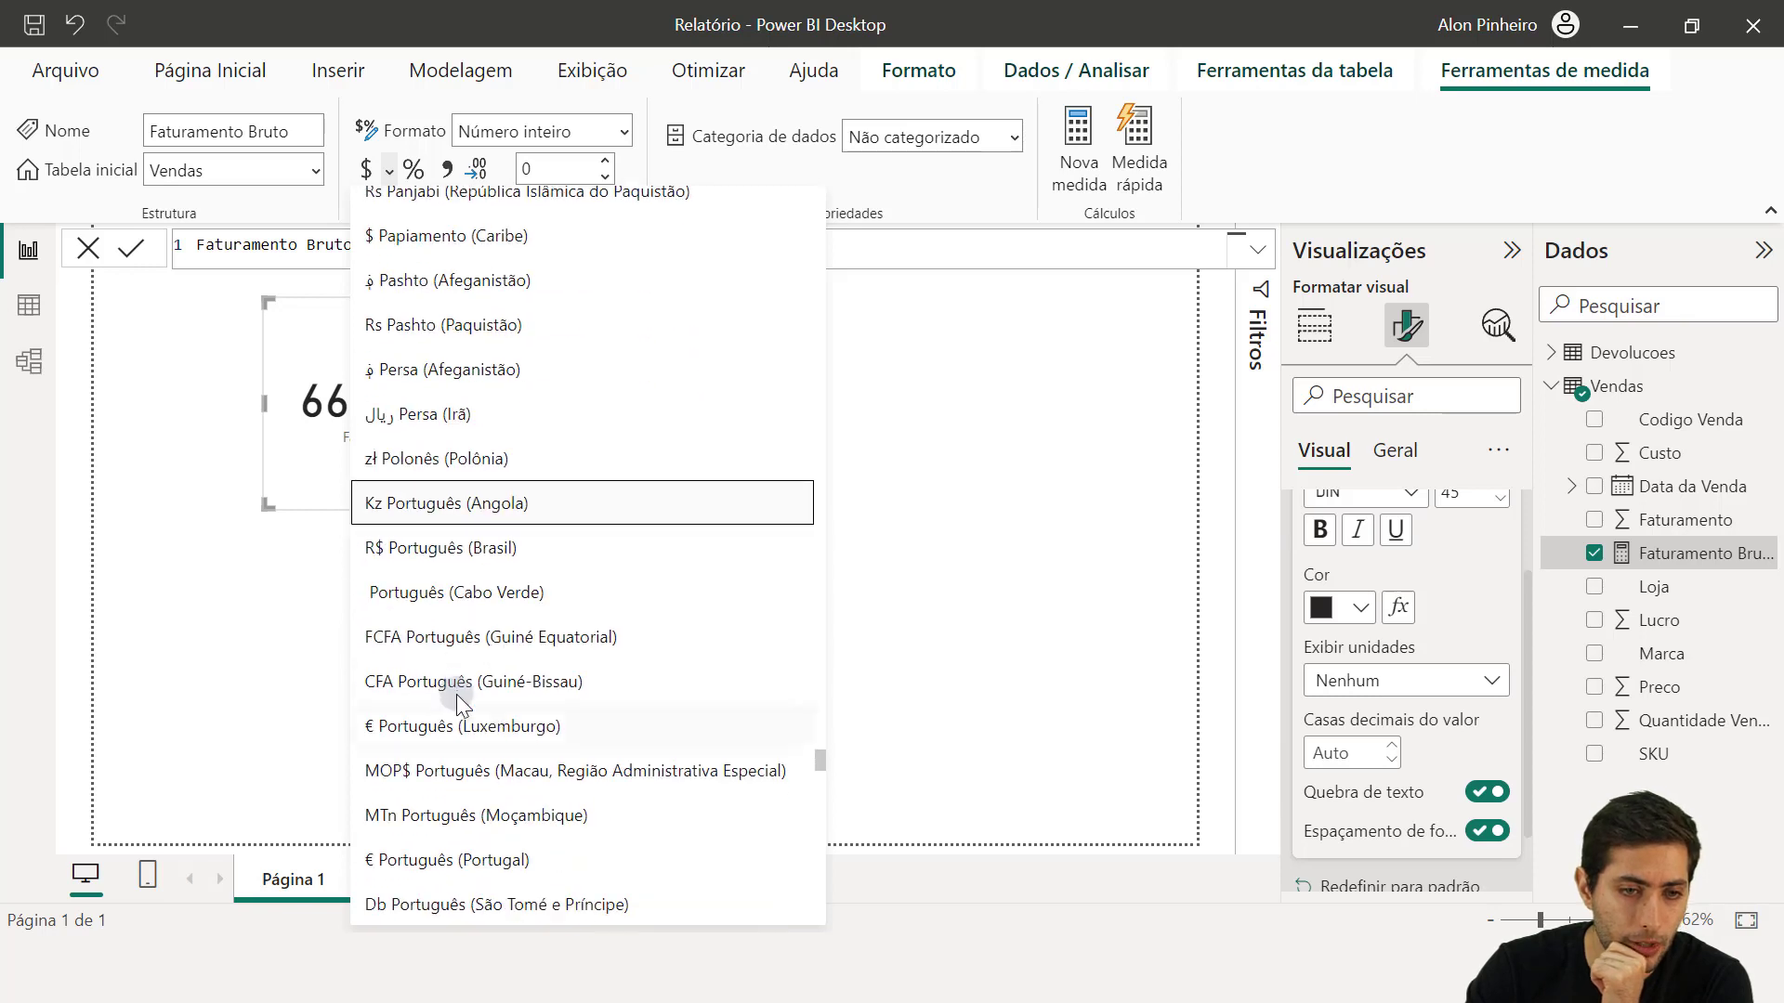
left_click(443, 543)
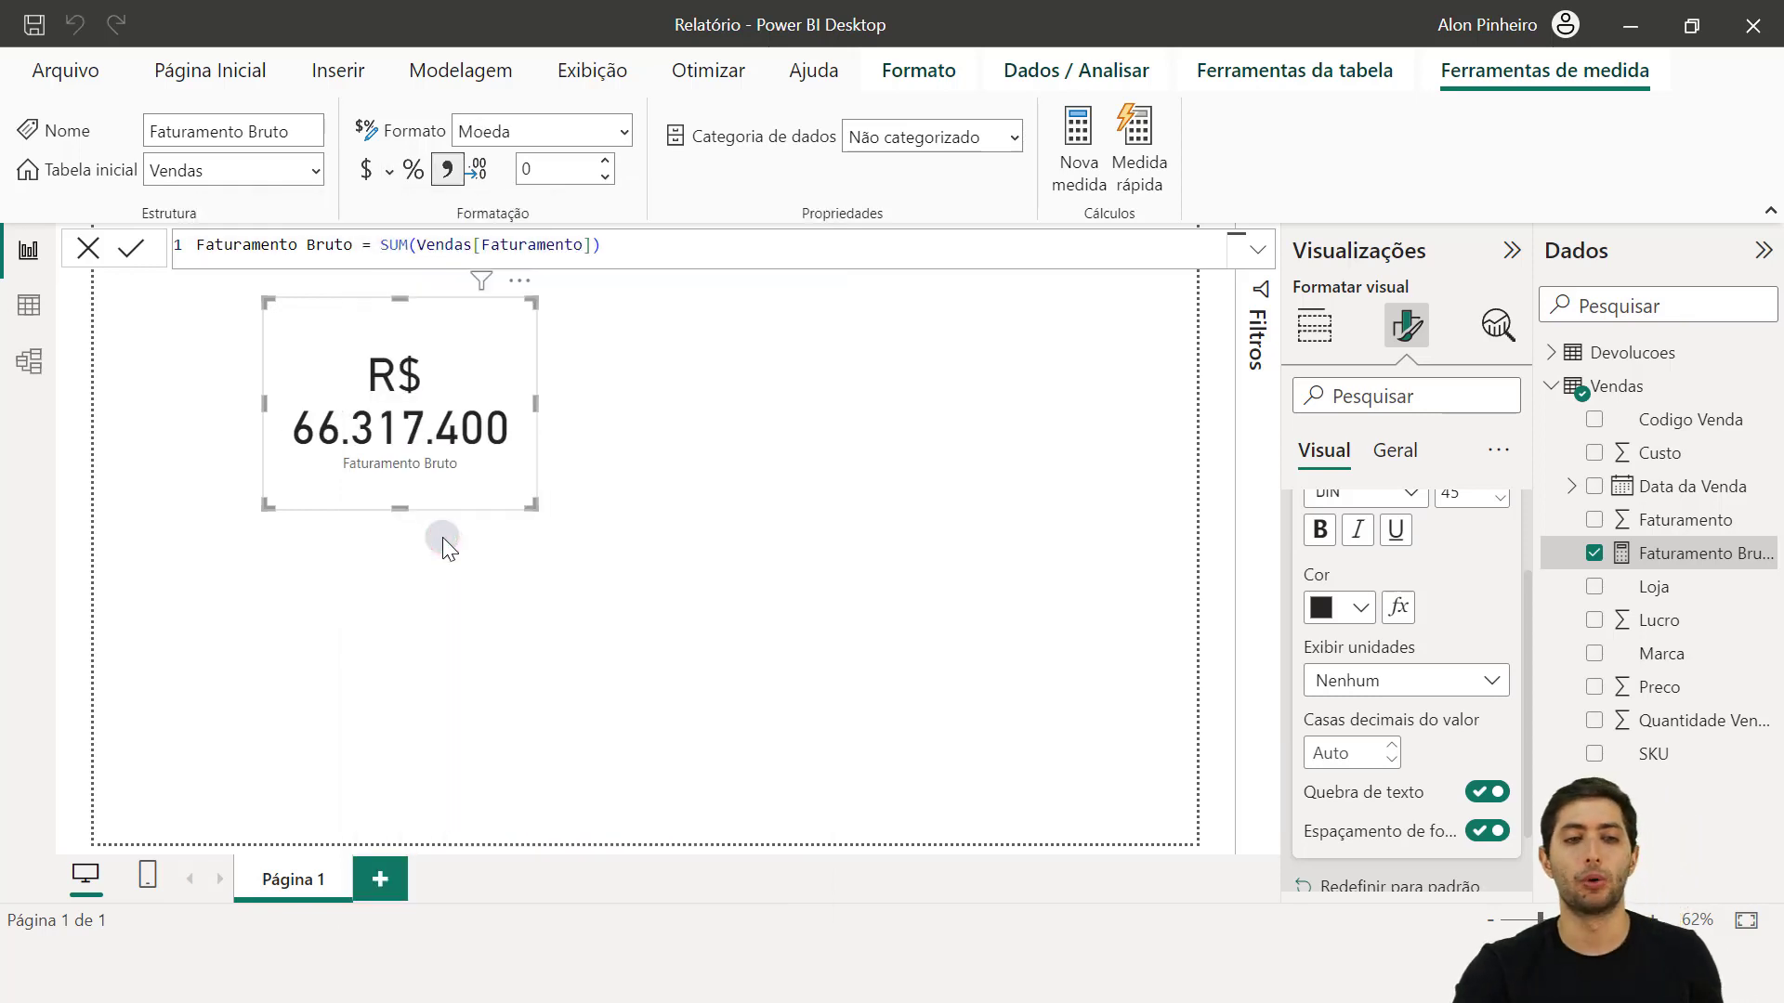
left_click_drag(536, 405, 604, 399)
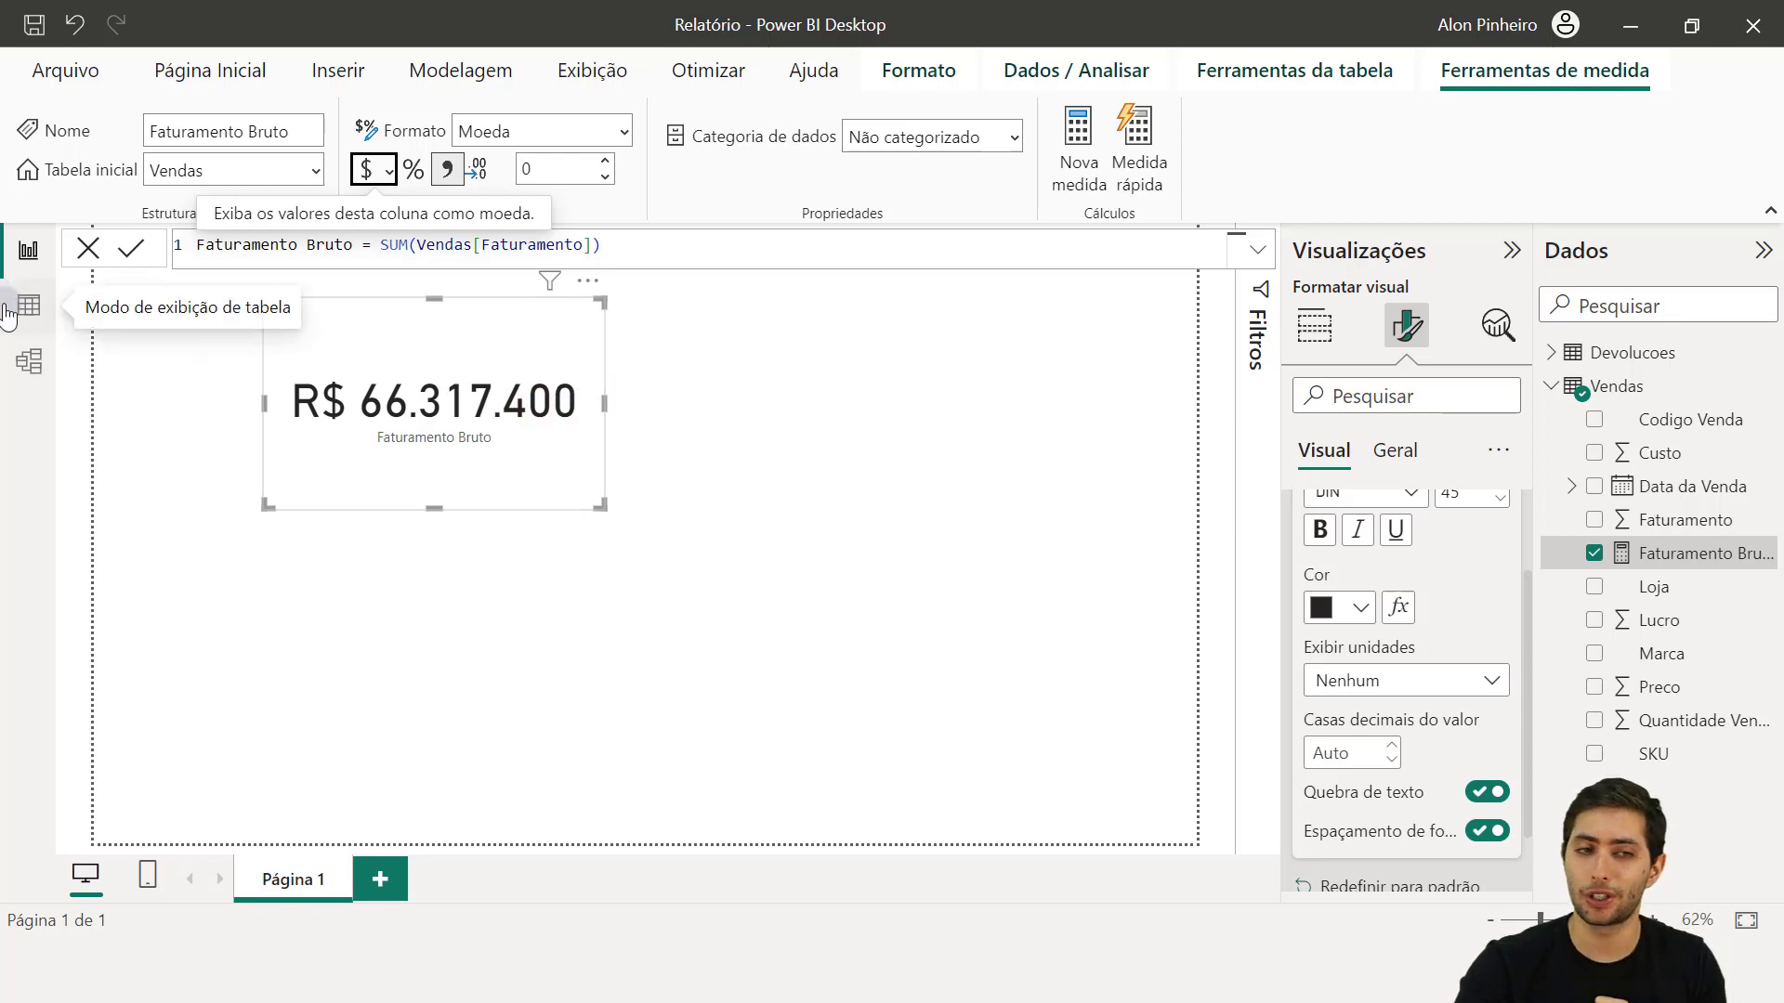
Step: Return to table view and check the fields of the Devolucoes table, then those of the Vendas table
left_click(28, 306)
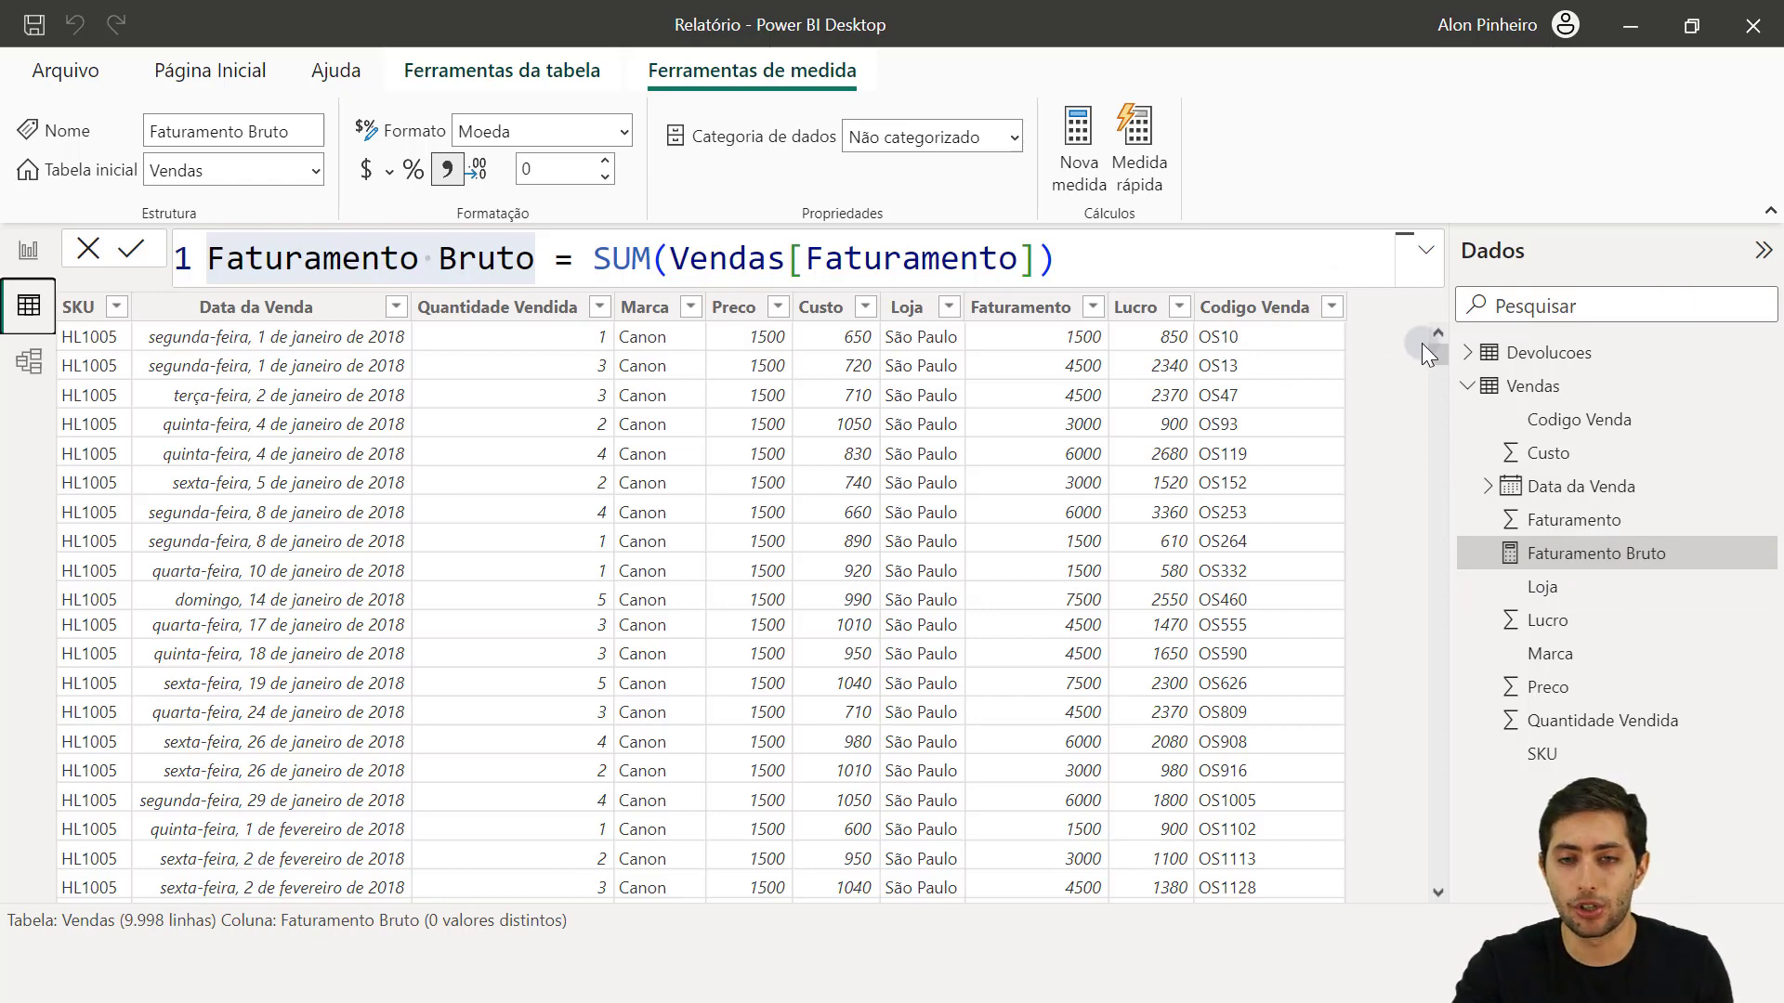
left_click(1468, 352)
left_click(1491, 353)
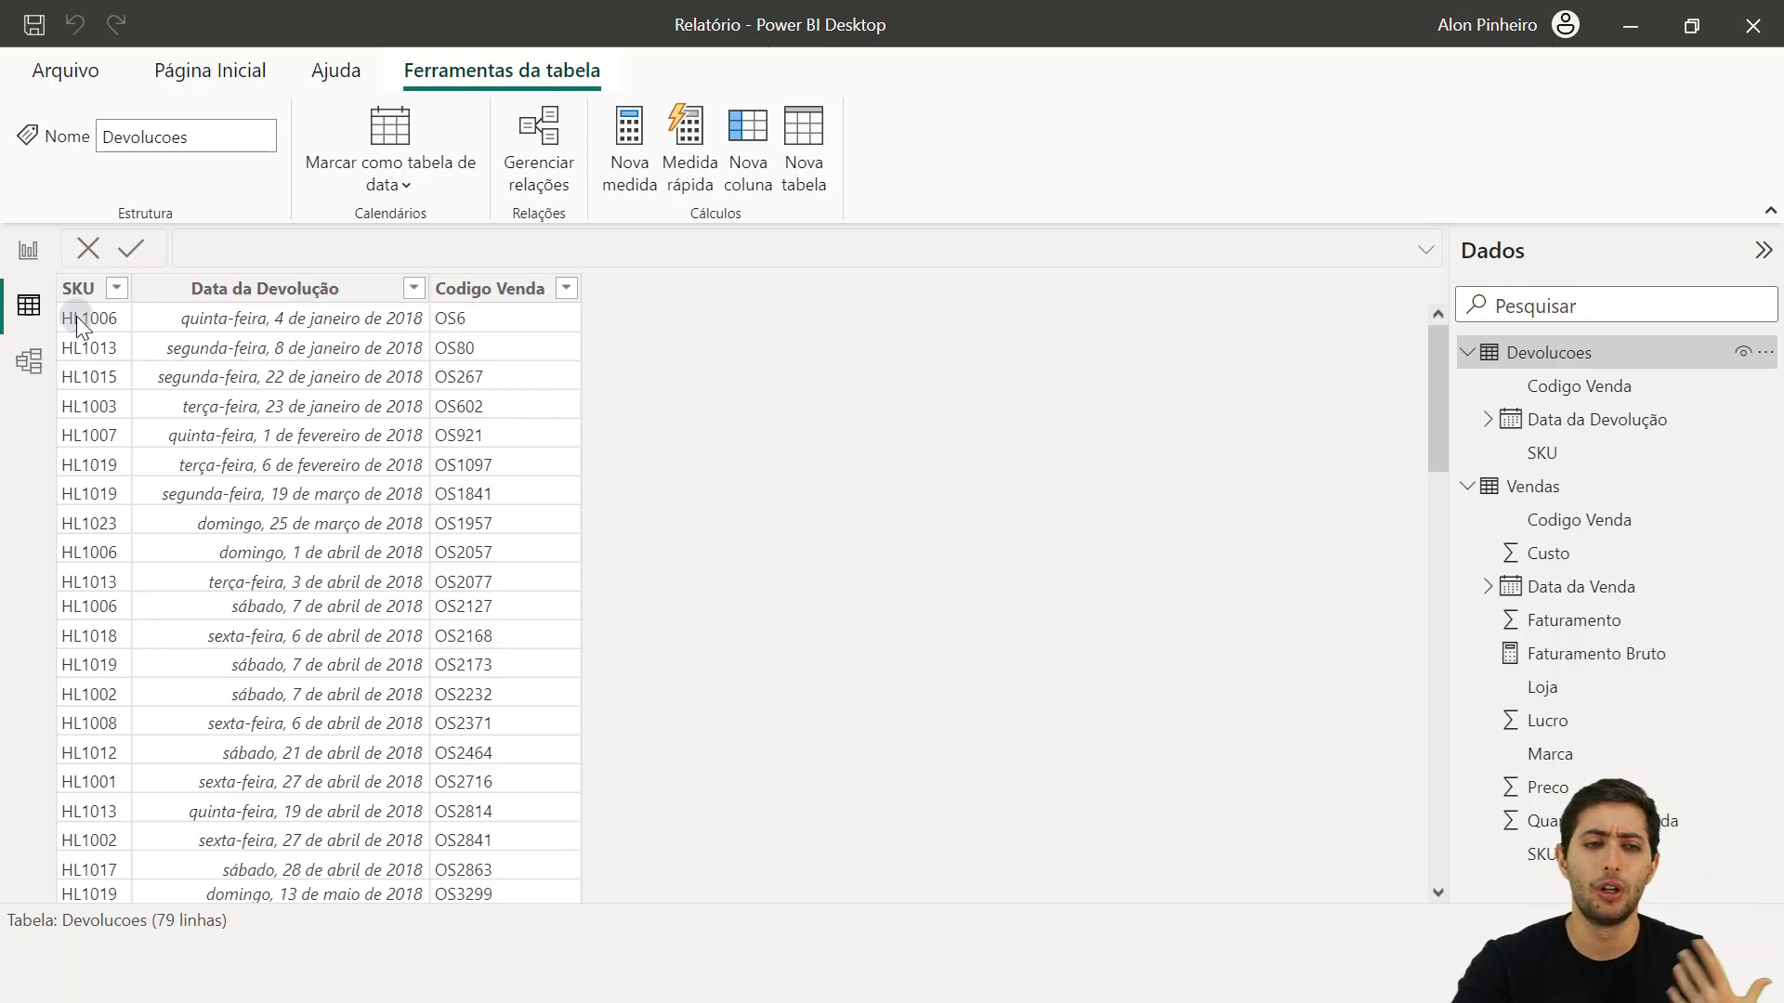
left_click(1468, 353)
left_click(1523, 386)
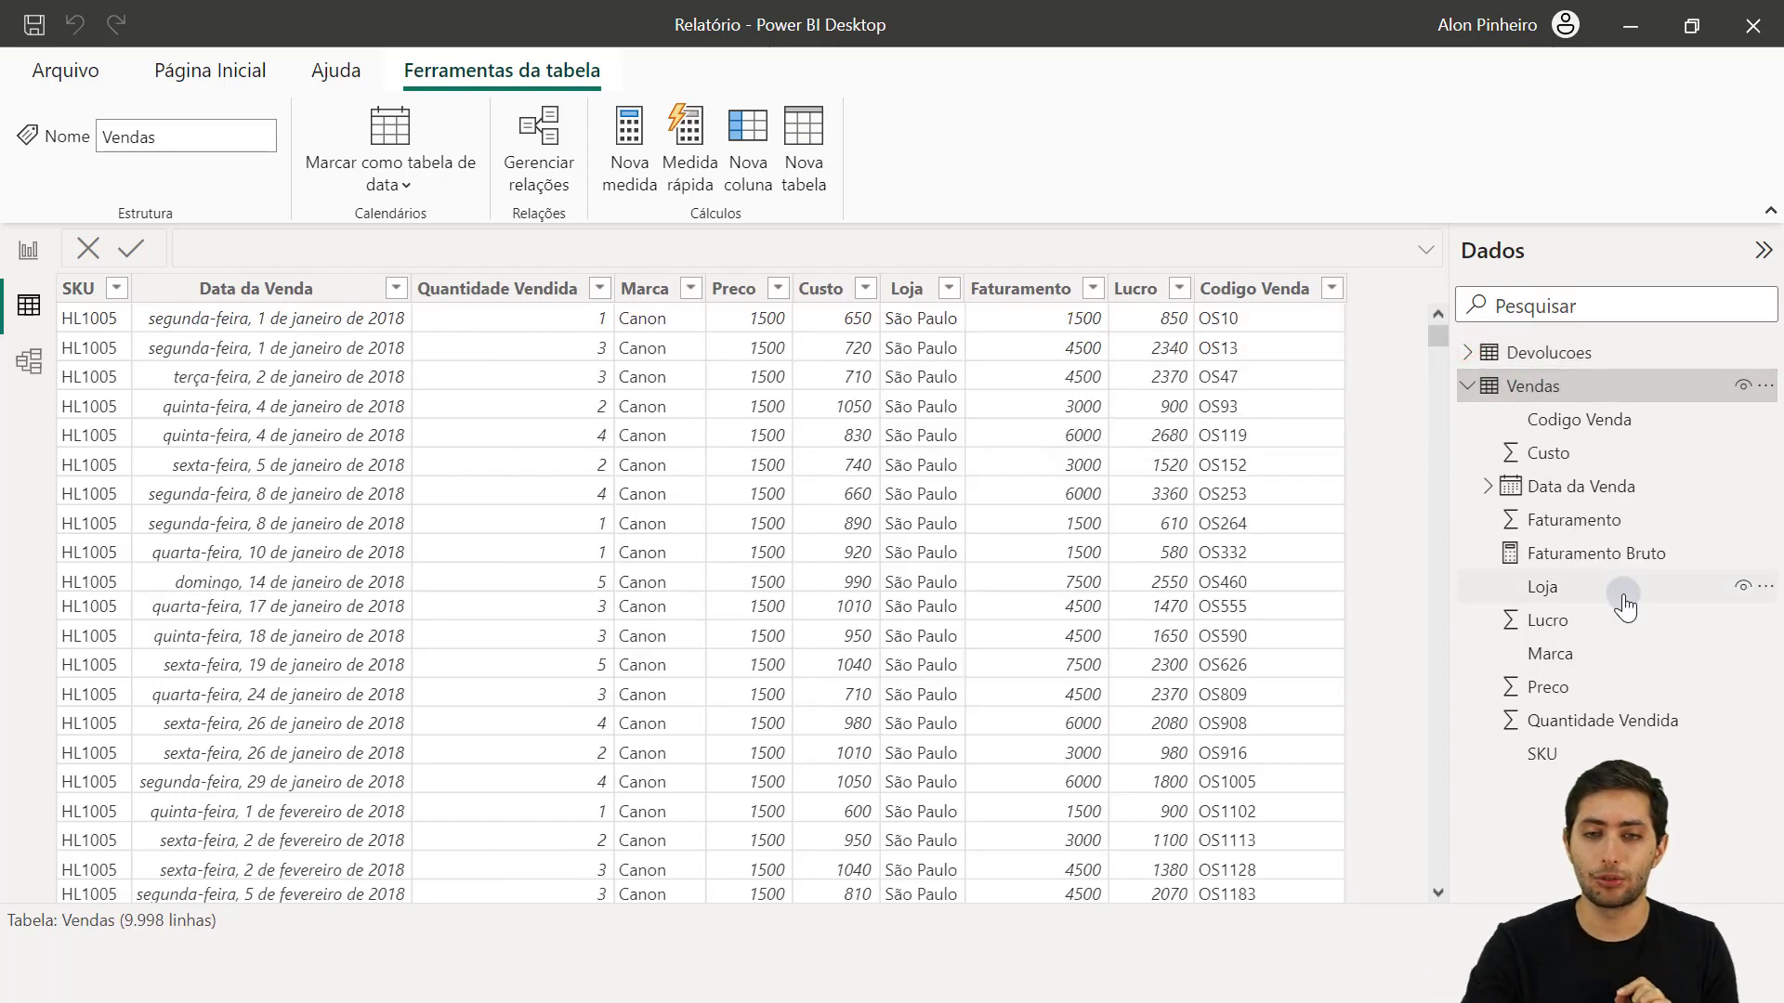
Step: Examine the Codigo Venda values in the Vendas table and compare that column with the SKU column as a sale identifier
left_click(1270, 299)
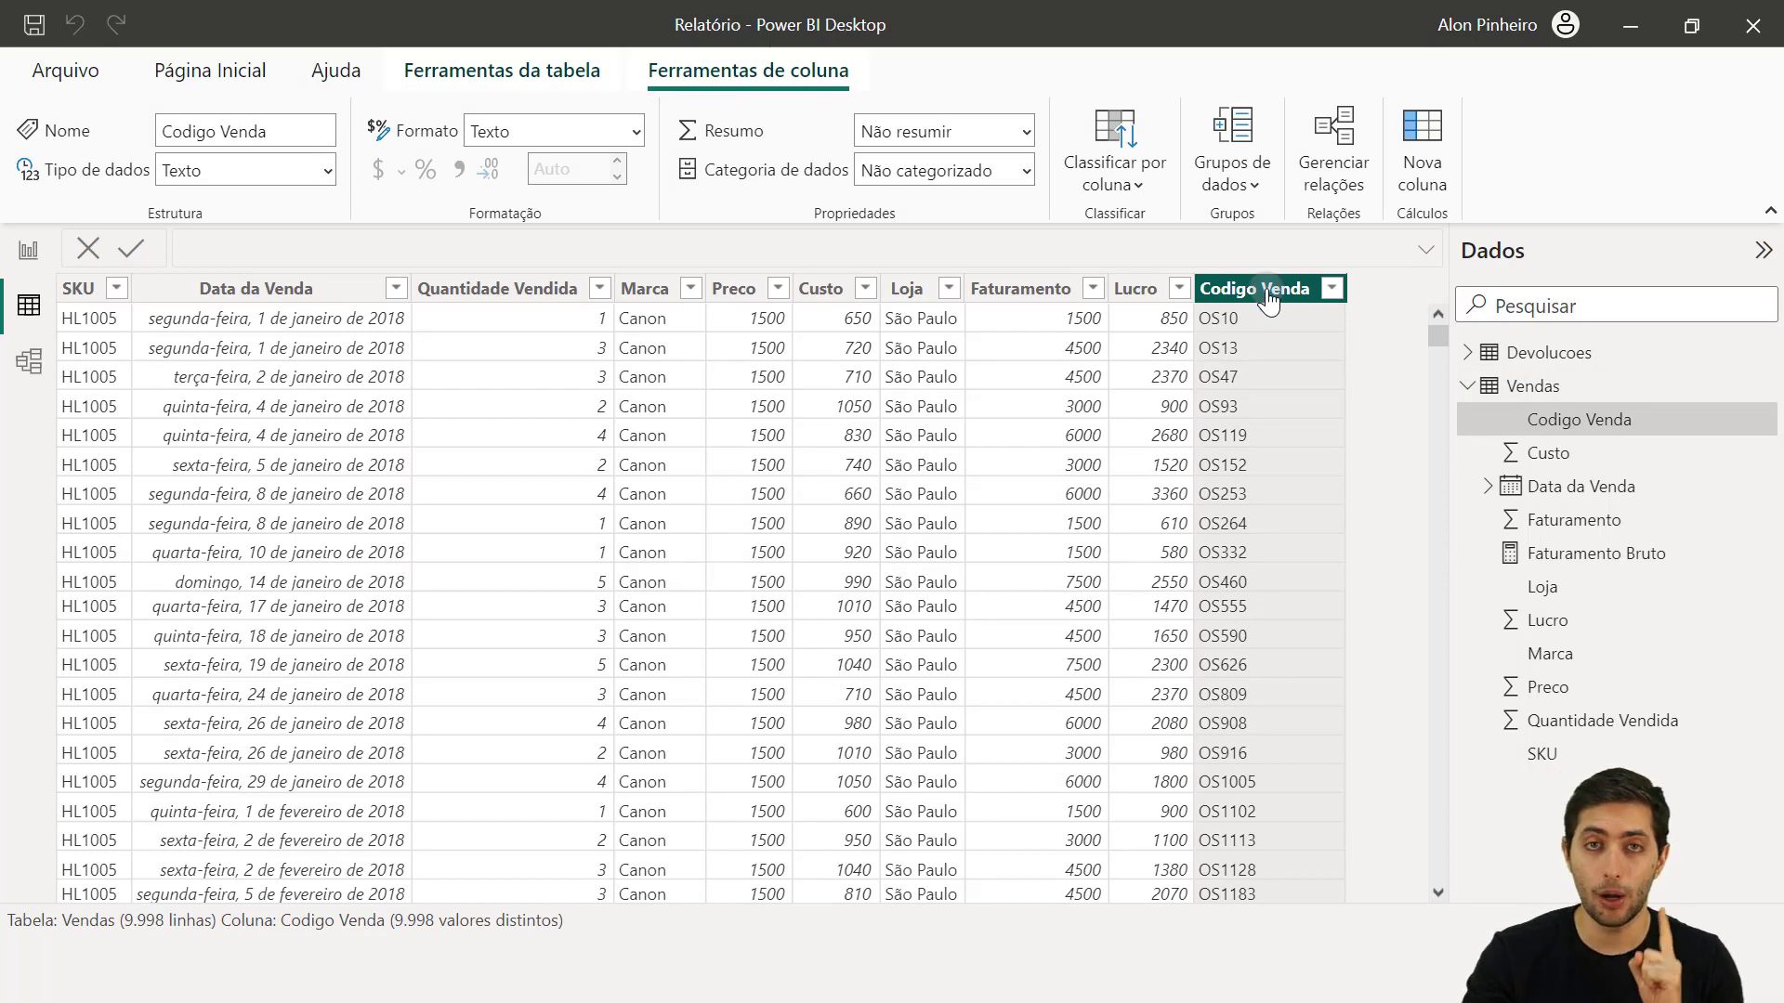
left_click(1245, 314)
left_click(1245, 349)
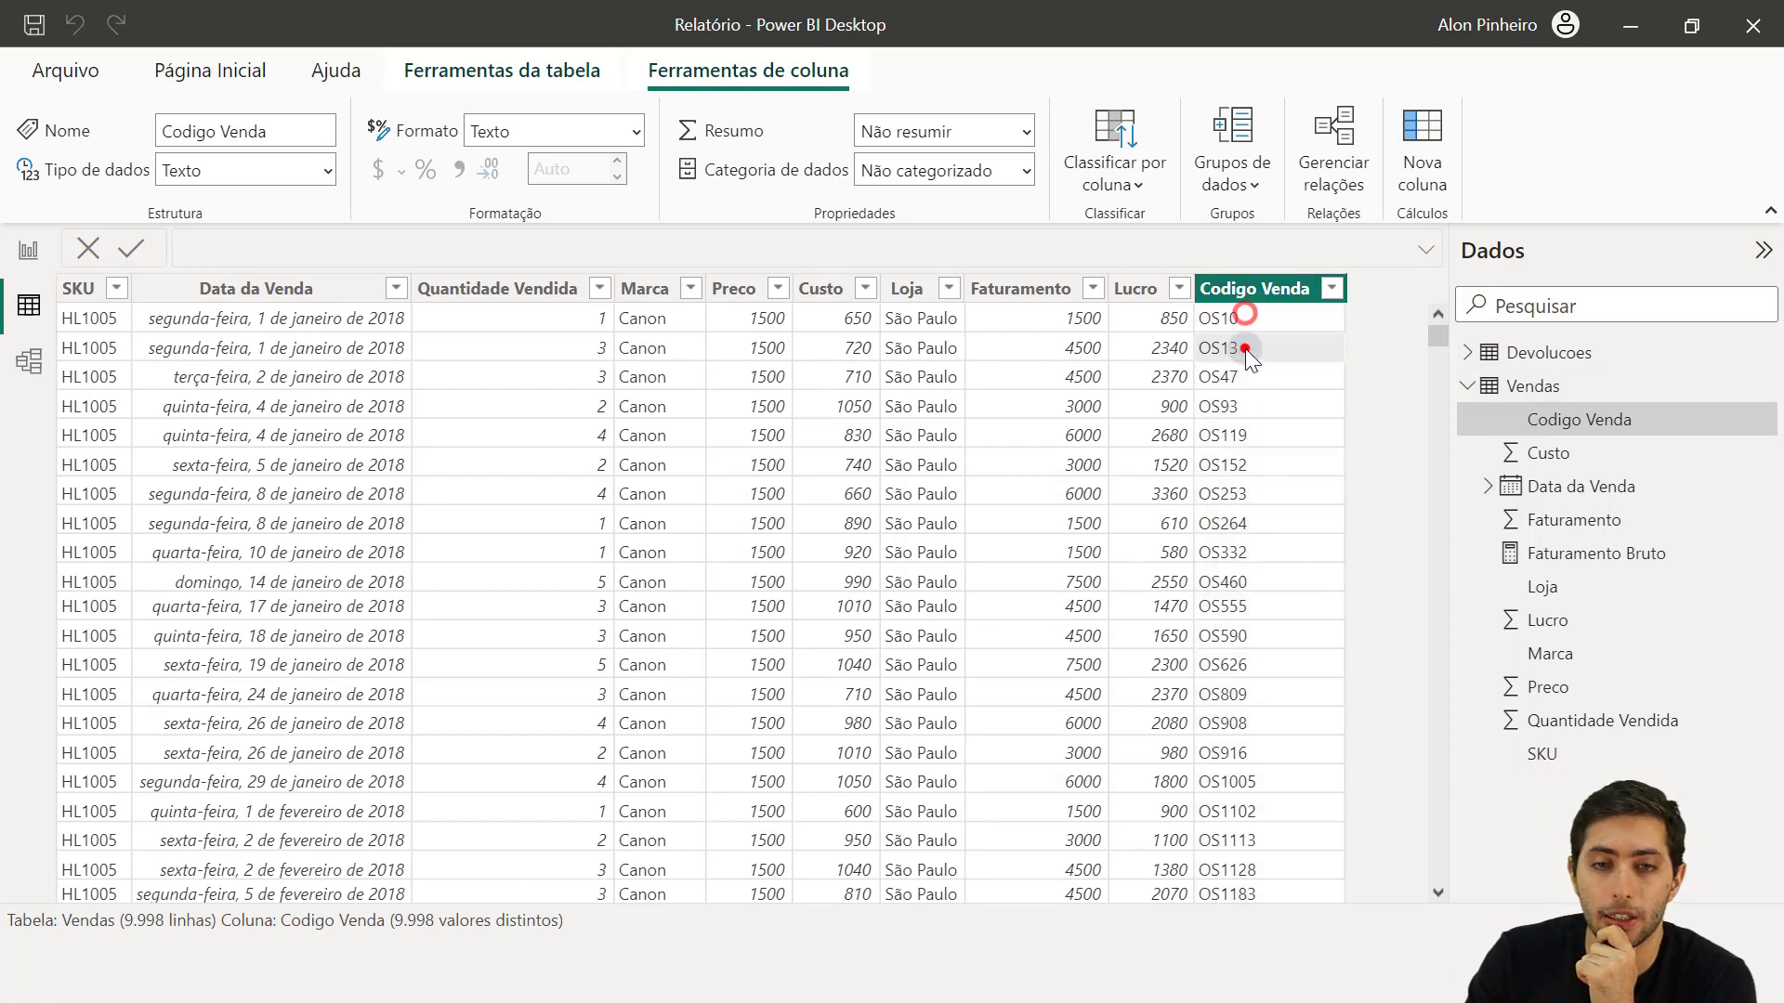
left_click(1266, 293)
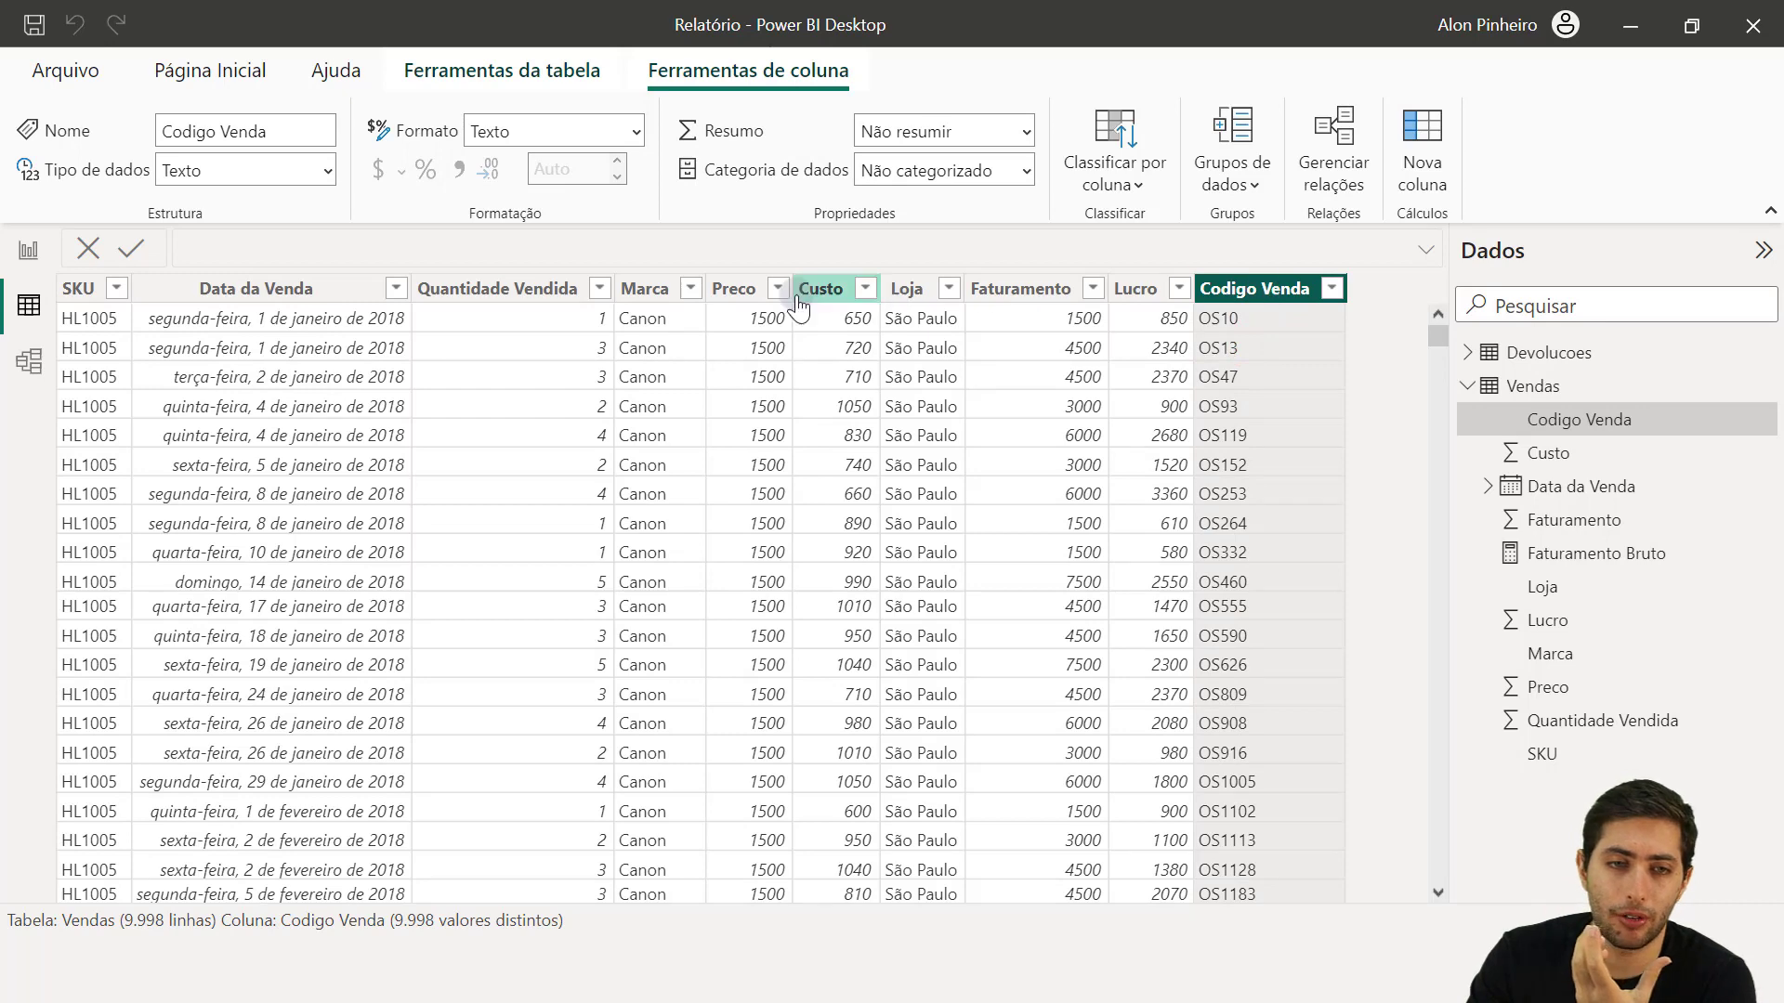
left_click(78, 291)
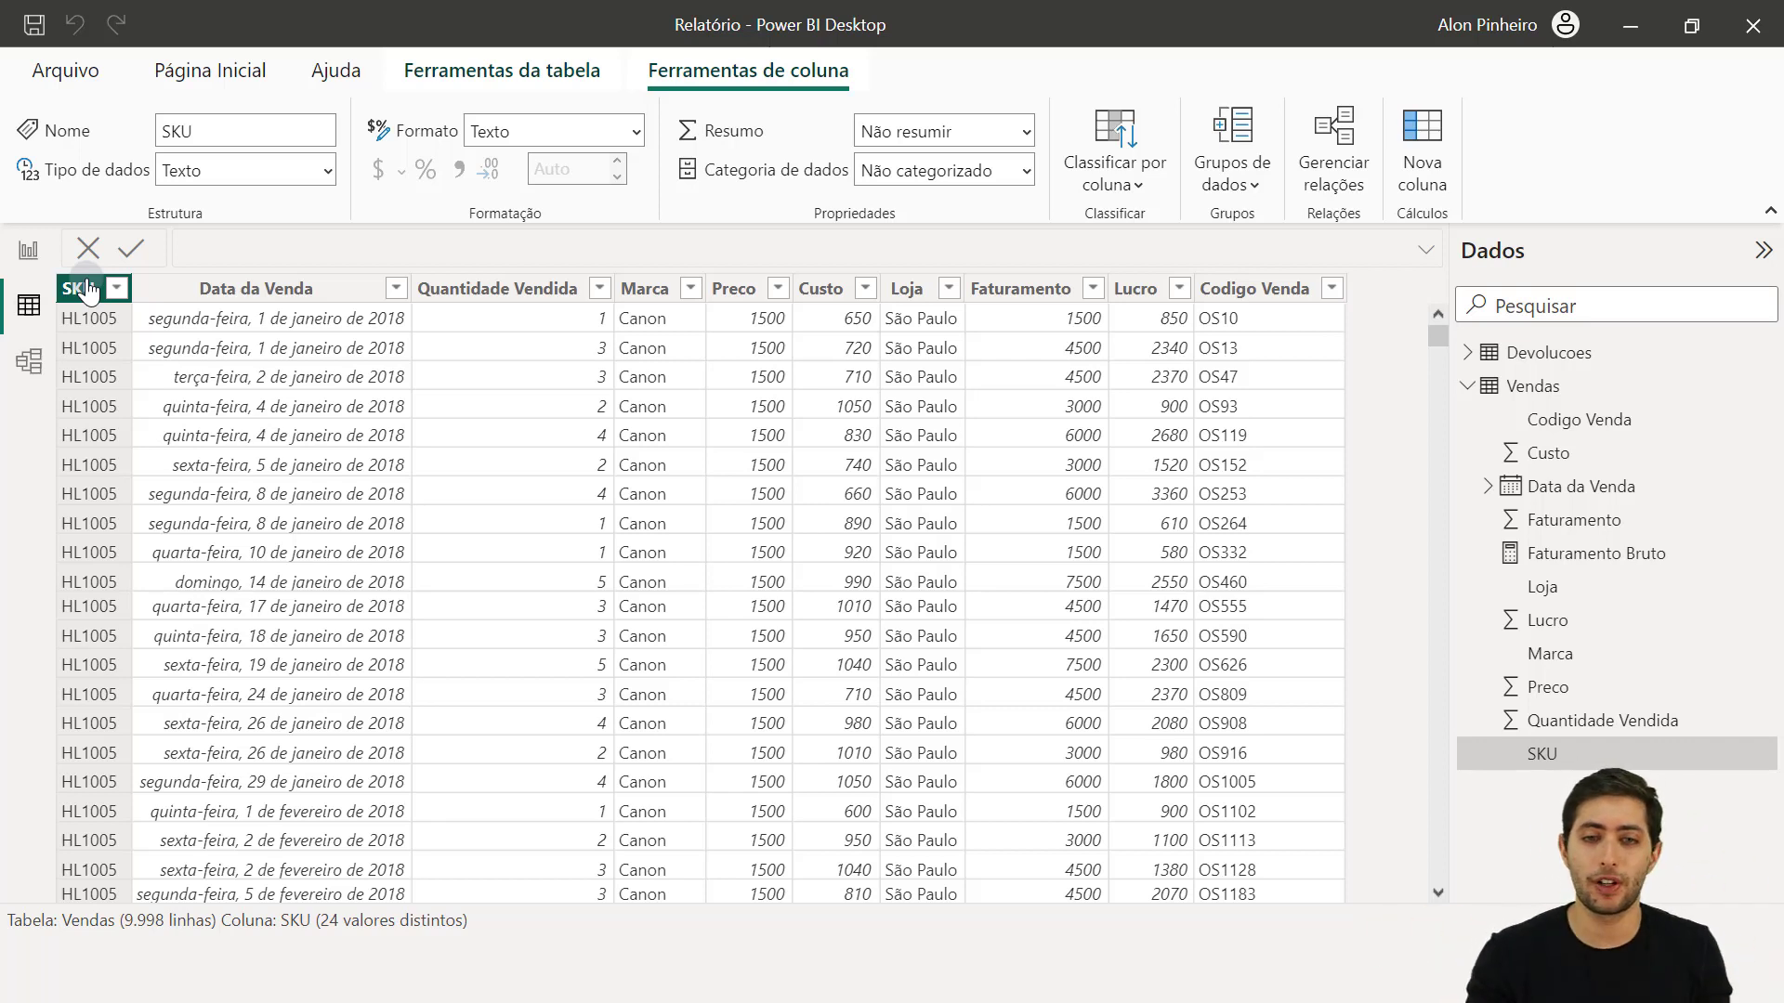
left_click(1302, 289)
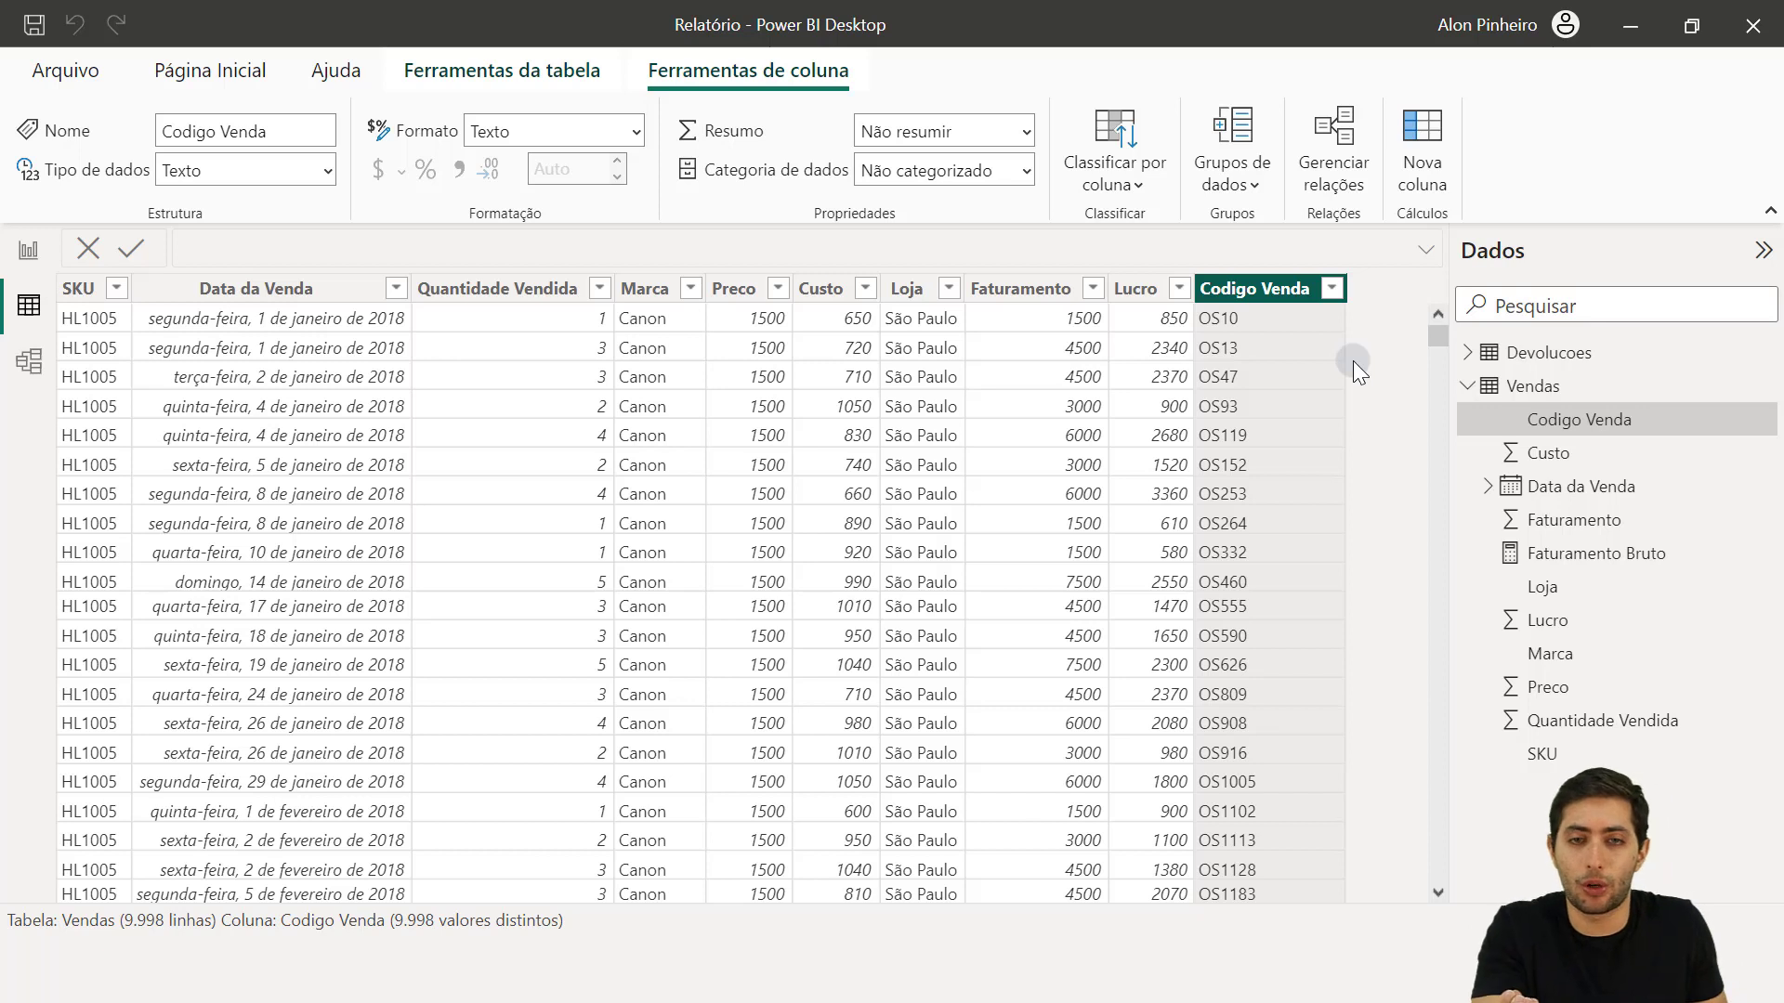
left_click(1211, 324)
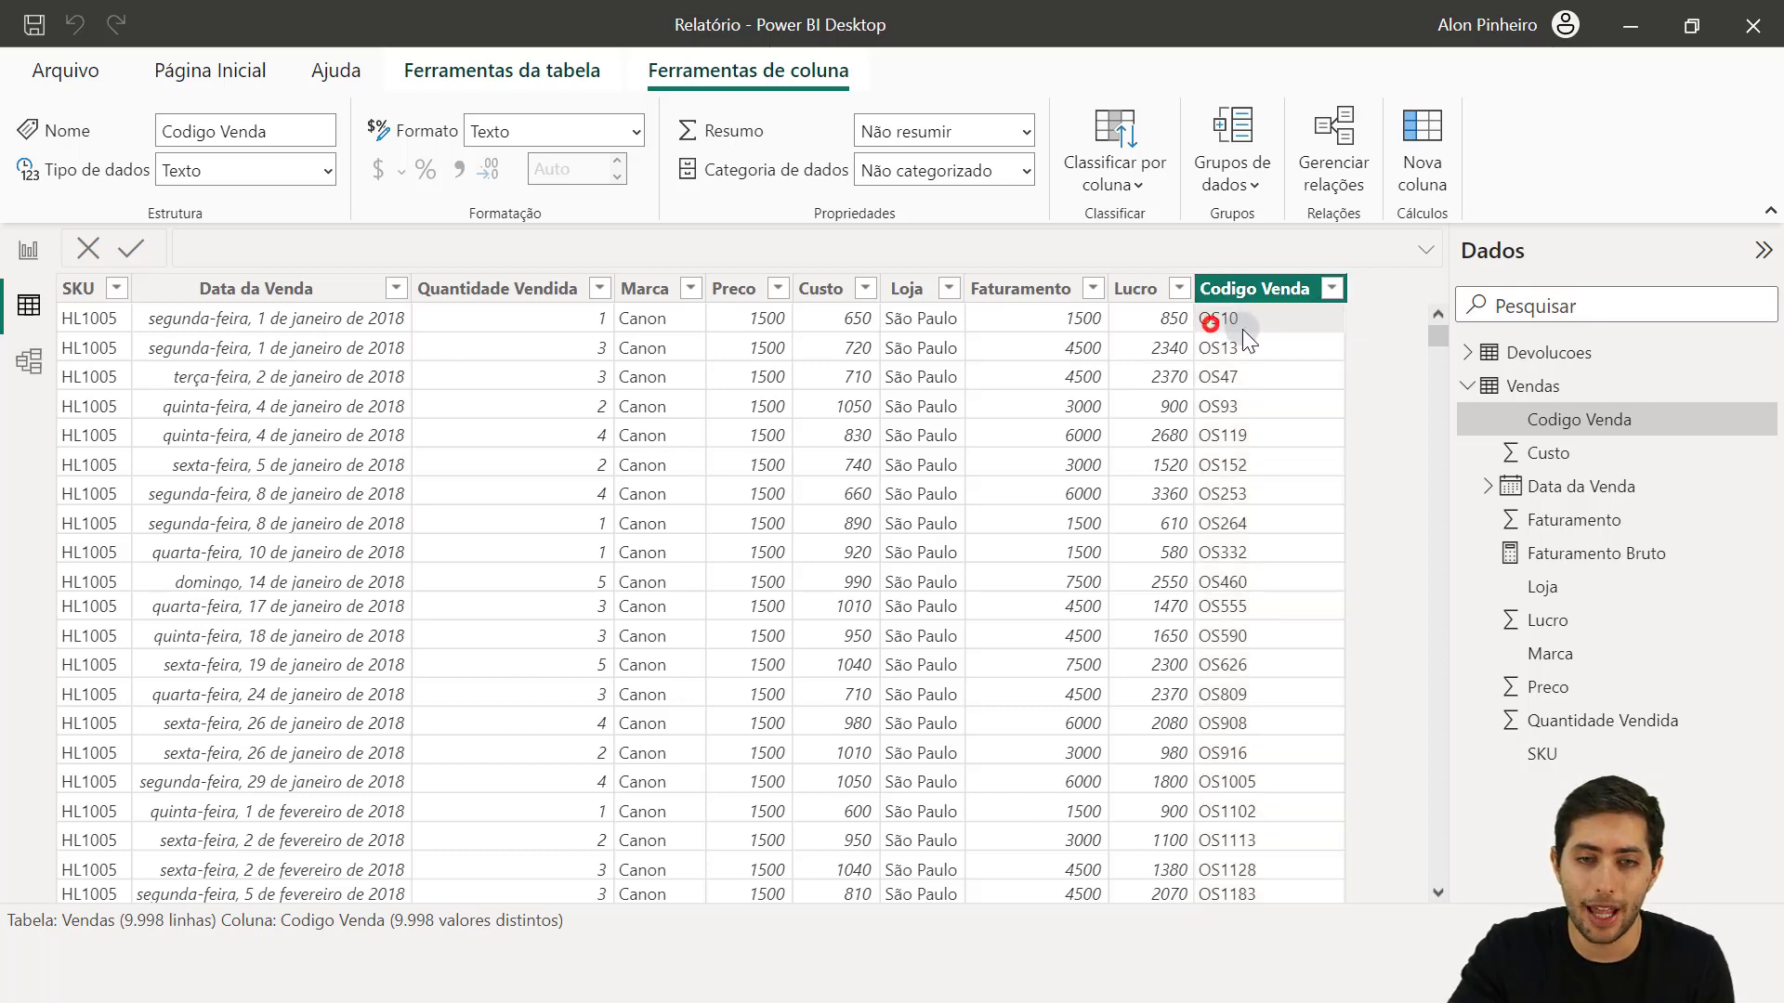
left_click(1231, 348)
left_click(1252, 371)
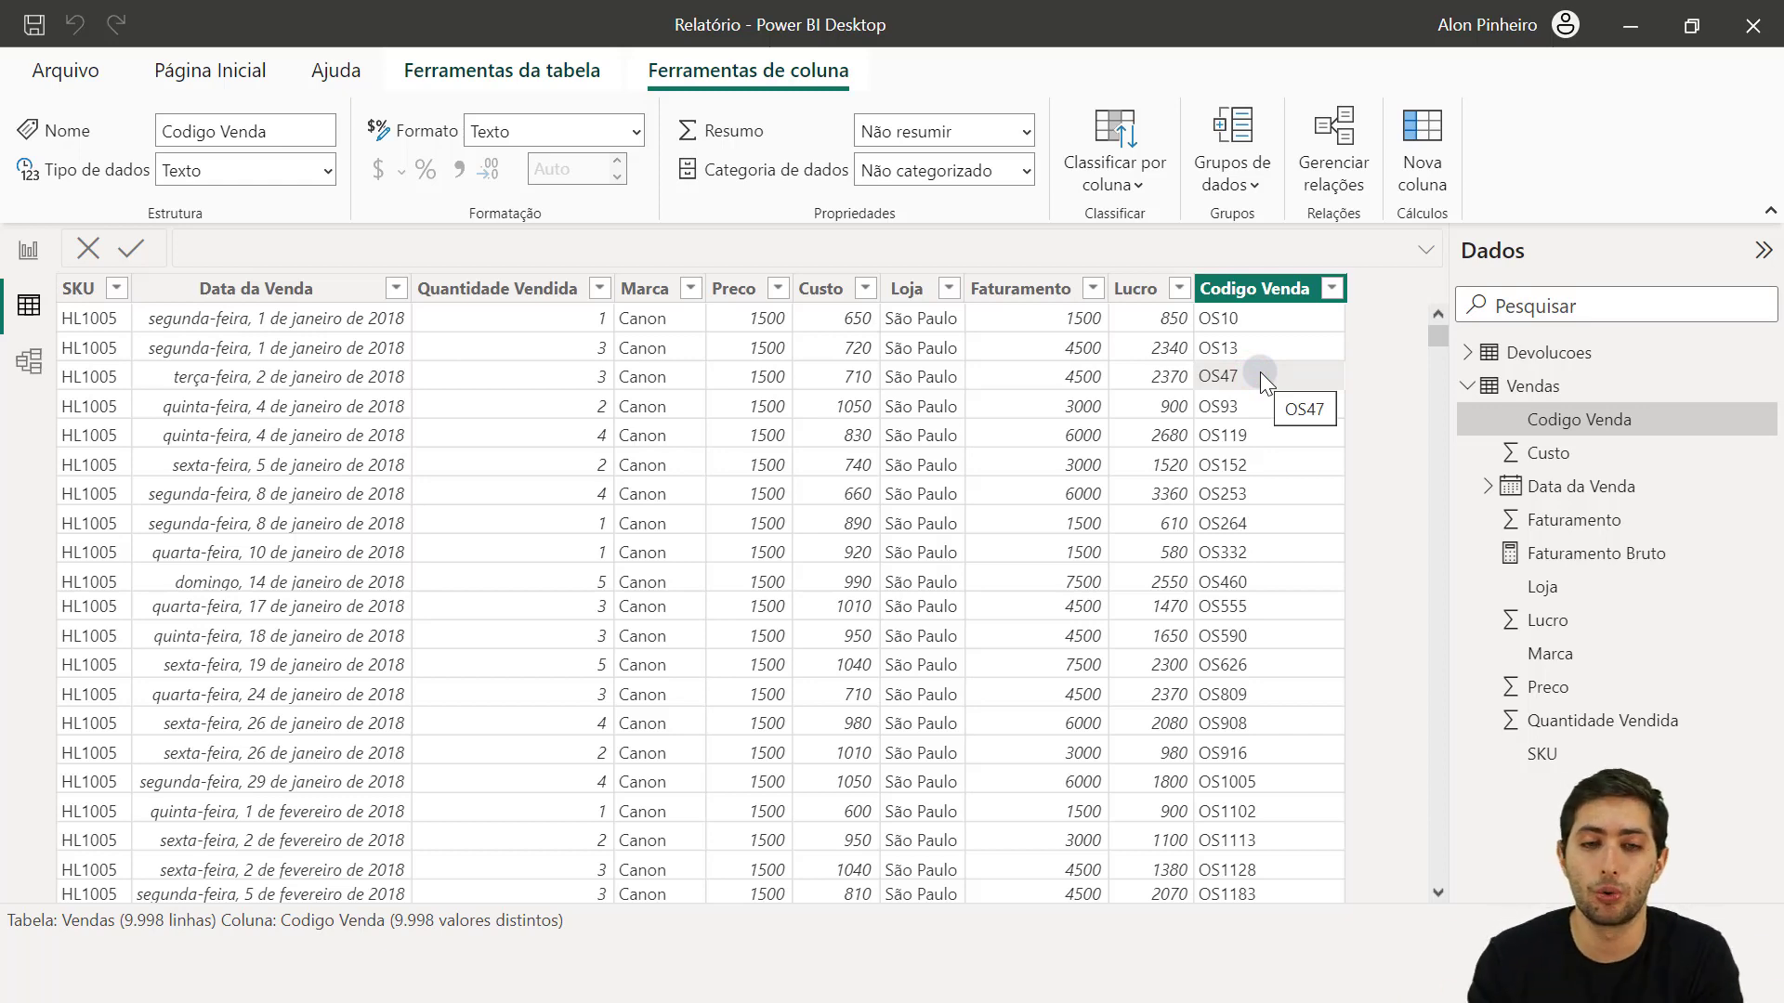
Step: Compare the Codigo Venda column of the Devolucoes table with the first Codigo Venda entries of the Vendas table
left_click(1548, 354)
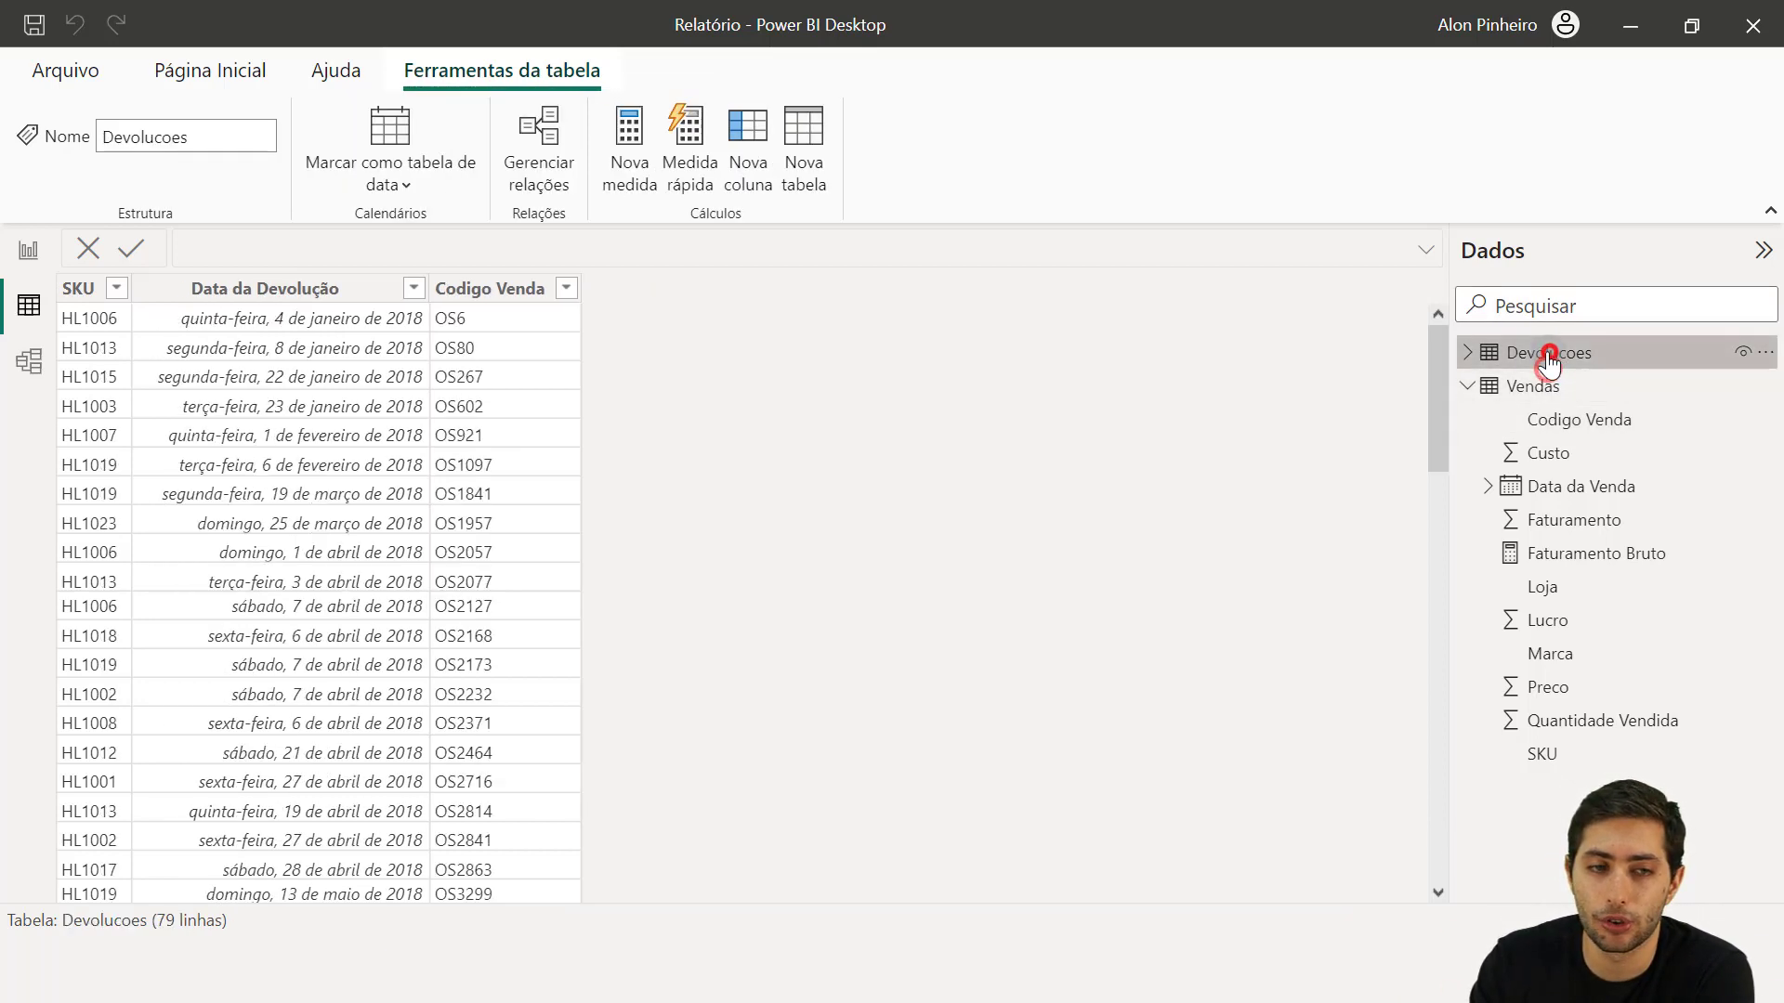
left_click(531, 289)
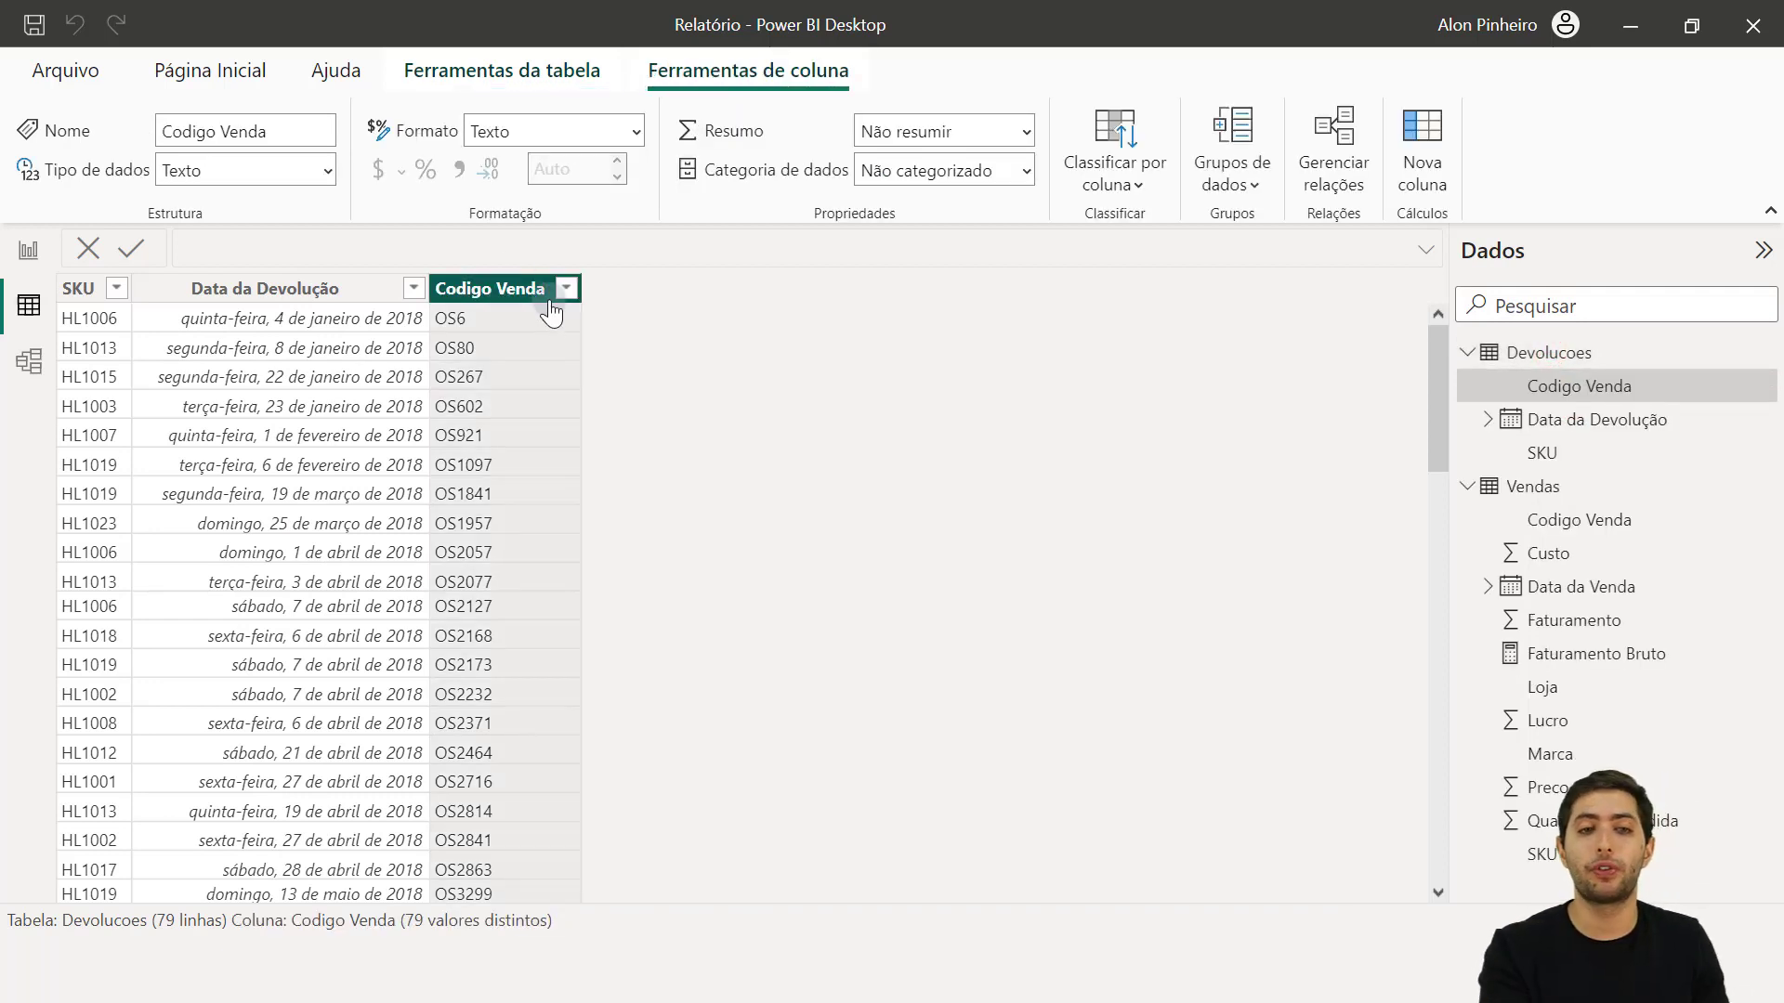
left_click(1580, 486)
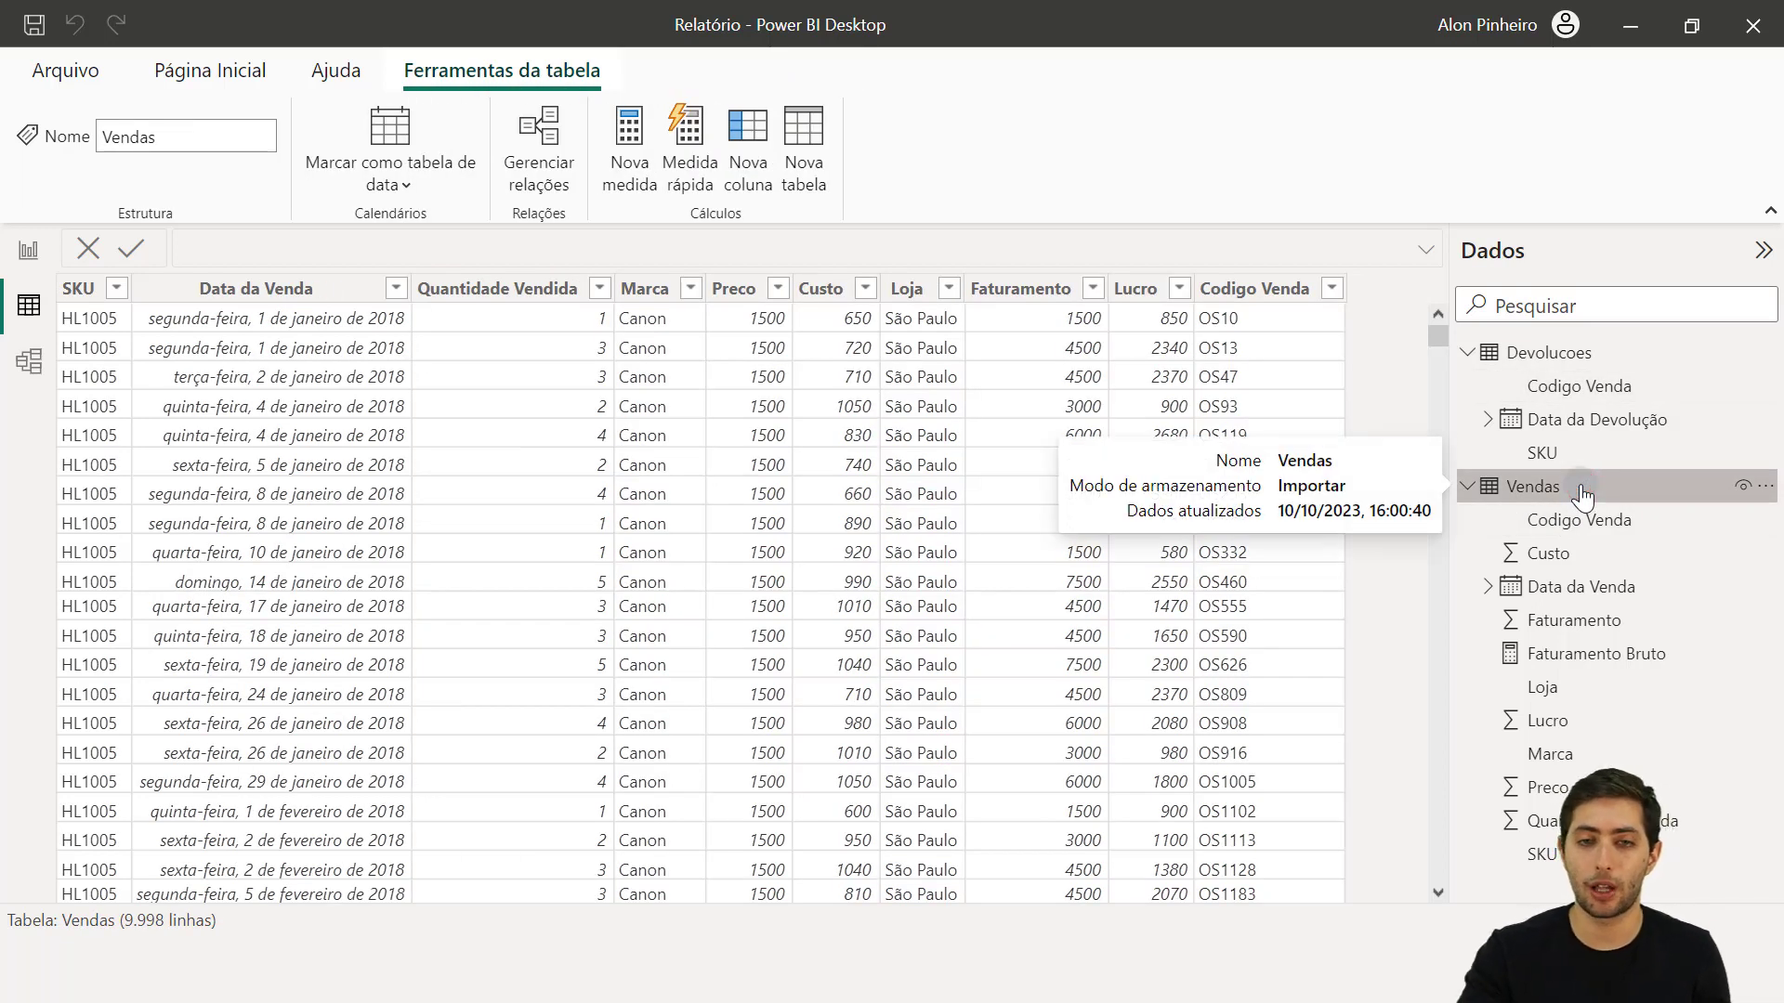
left_click(1263, 314)
left_click(1253, 345)
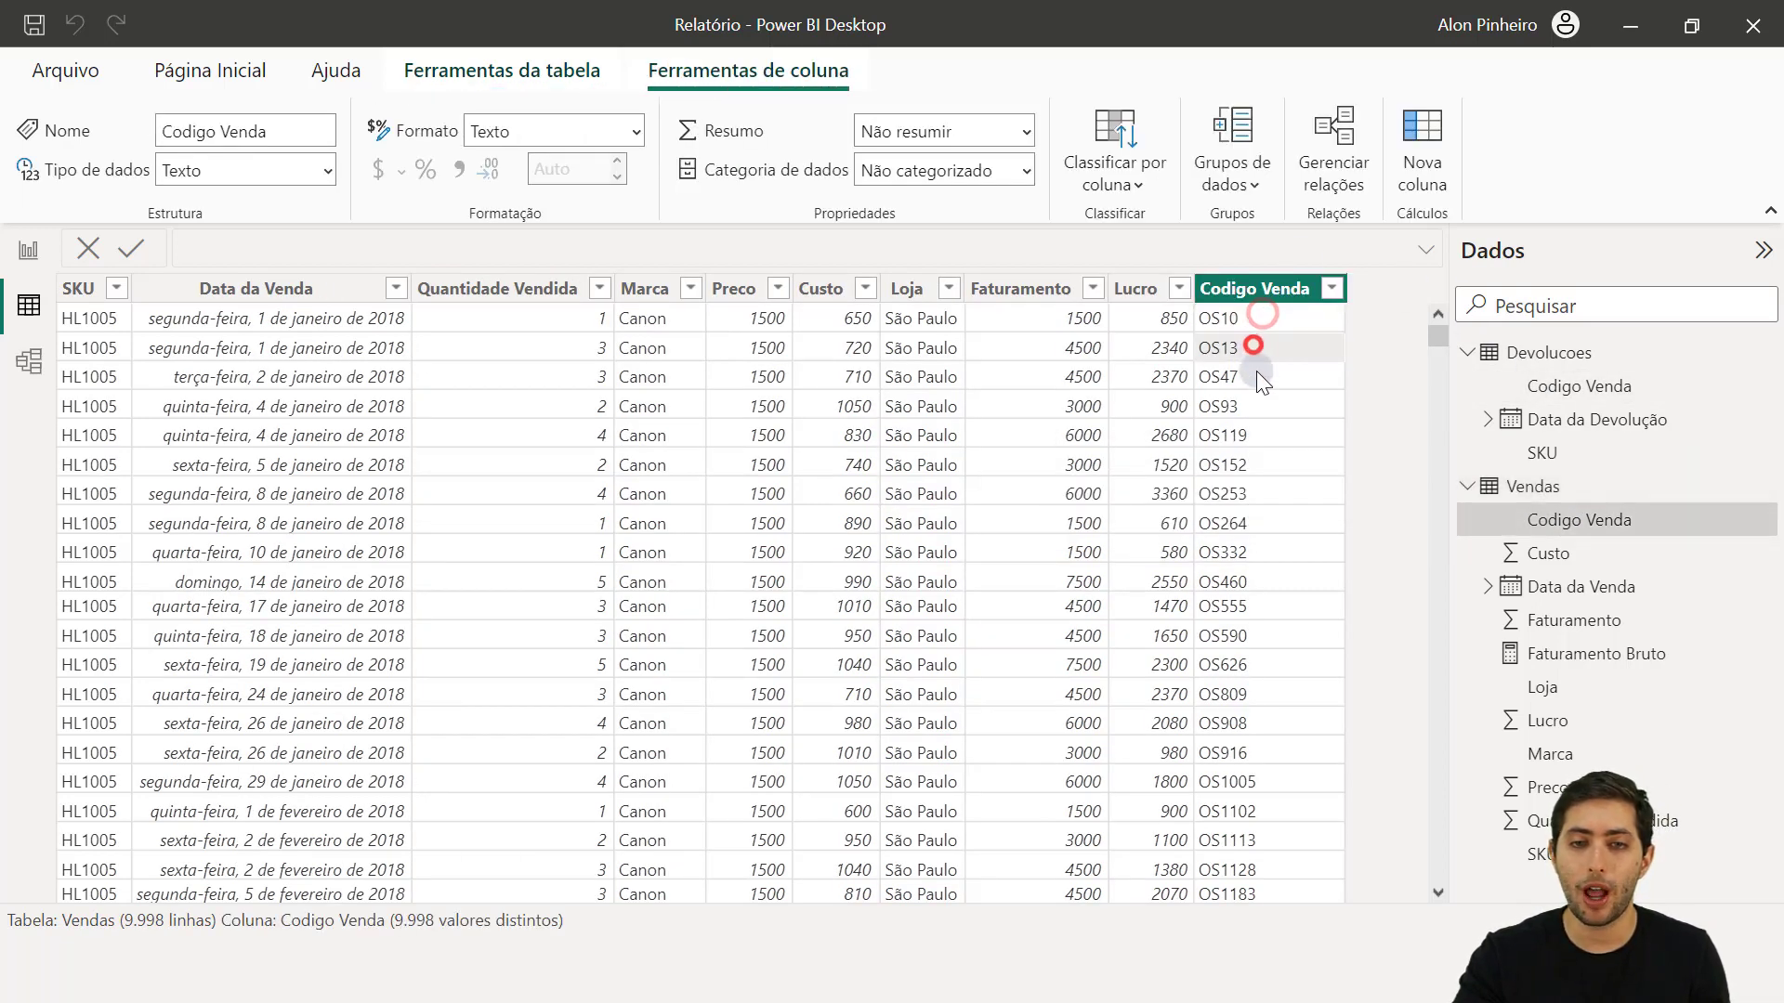
left_click(1256, 372)
left_click(1256, 406)
left_click(1264, 426)
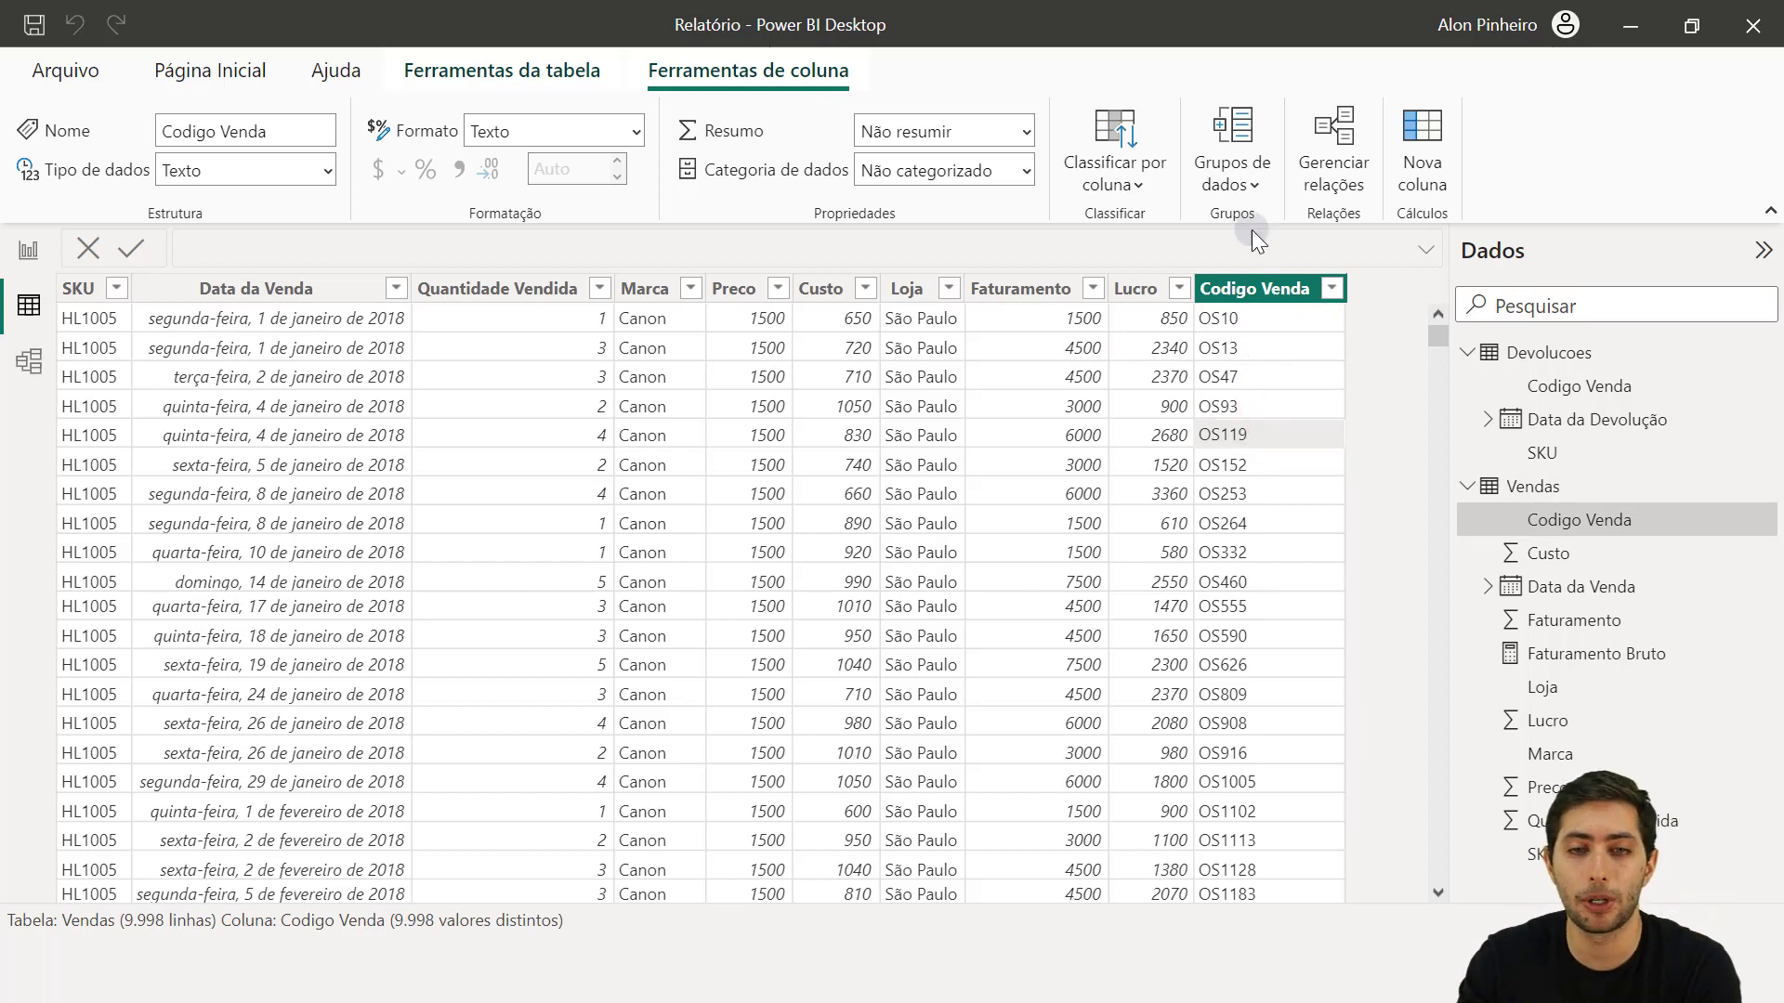
left_click(1256, 317)
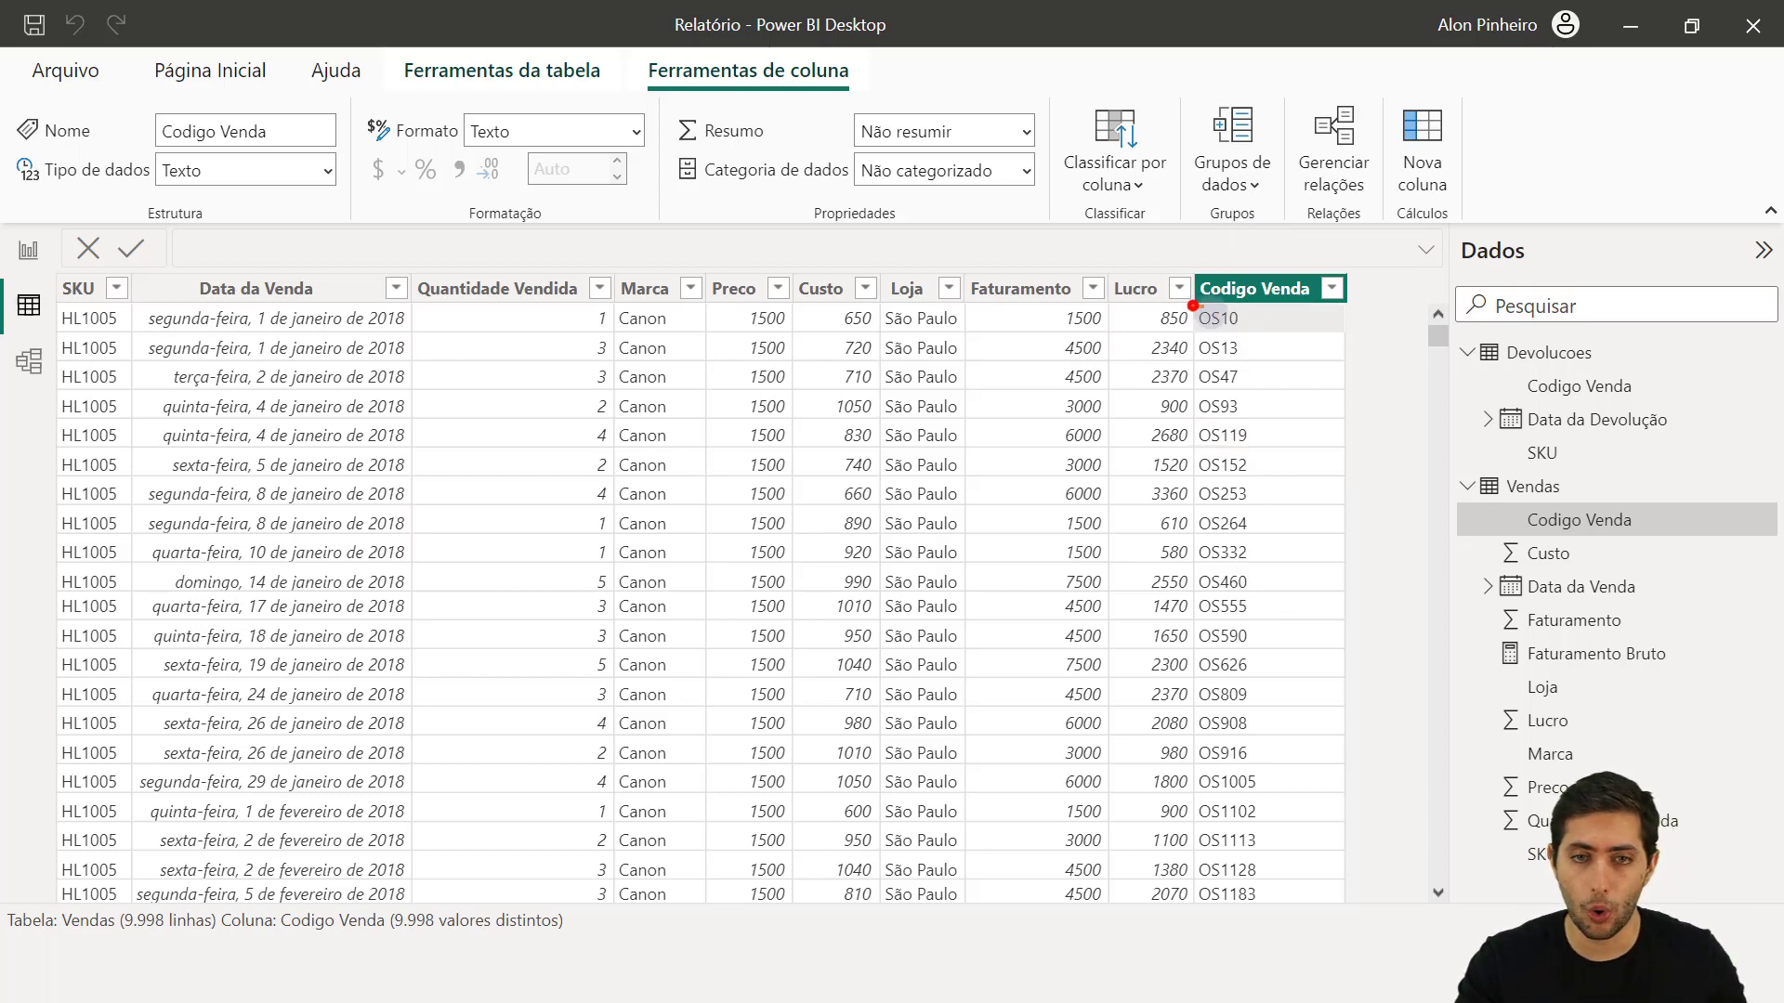
left_click(1227, 319)
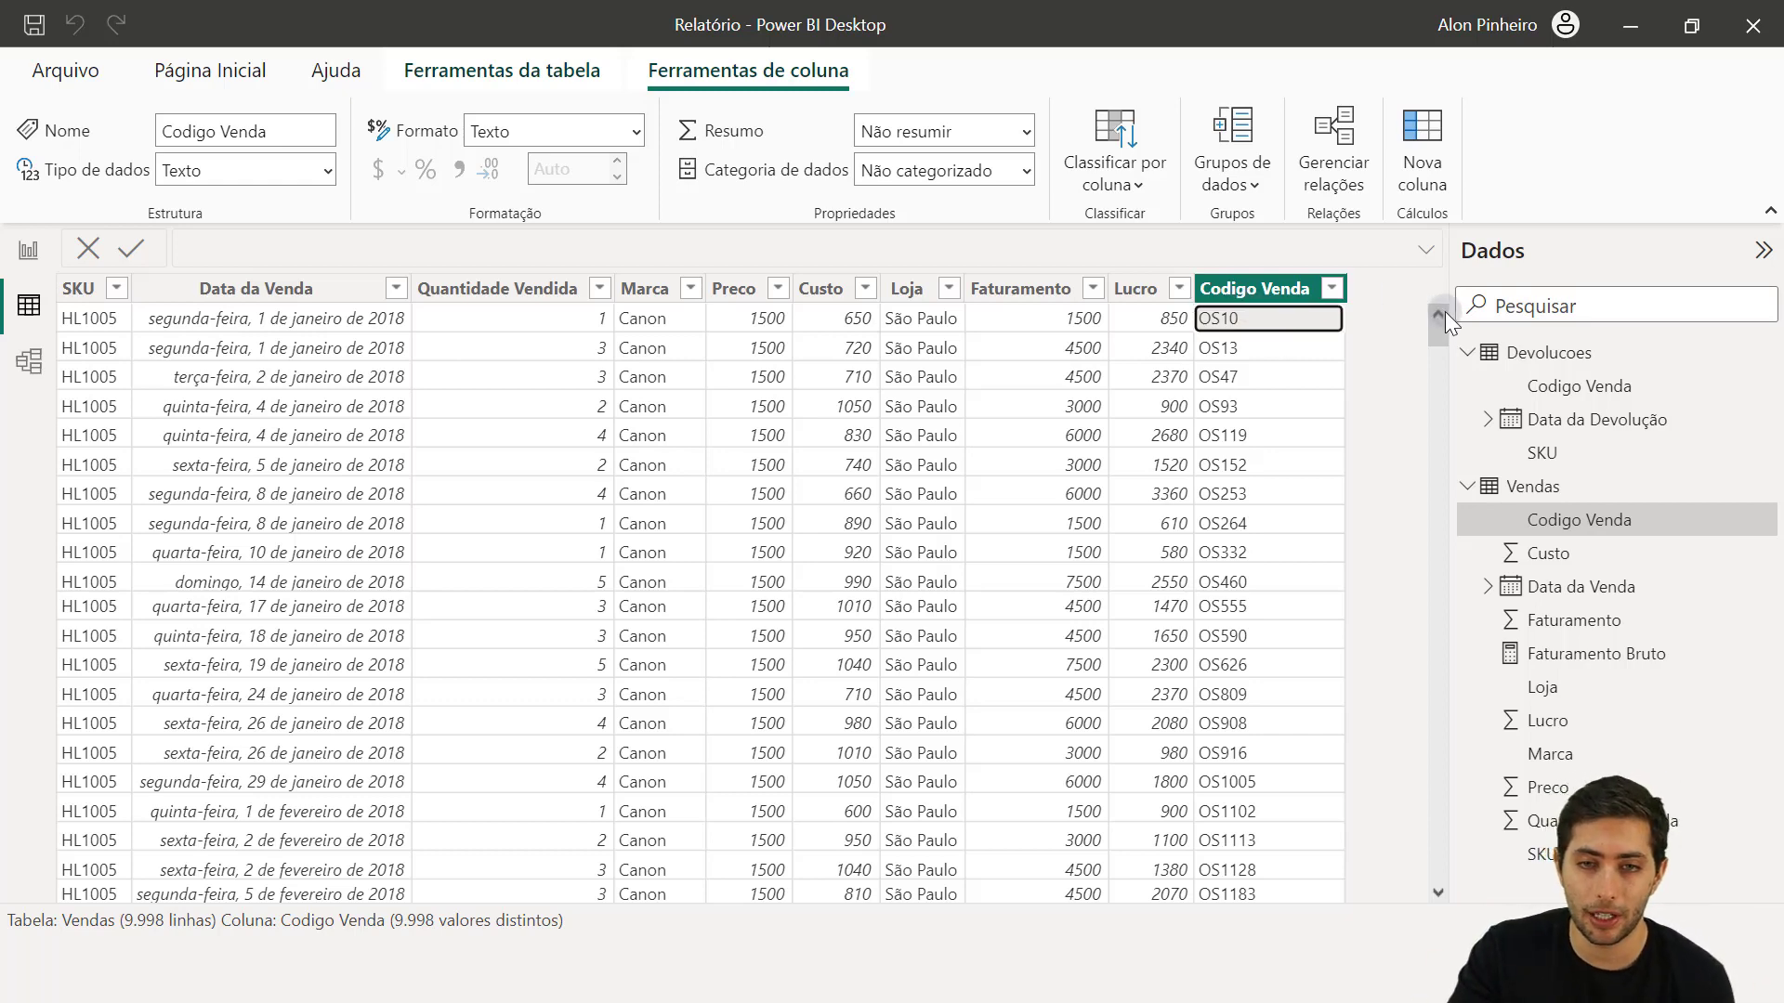
Step: Sort the Devolucoes table by Codigo Venda in ascending order and look through its codes
left_click(1495, 353)
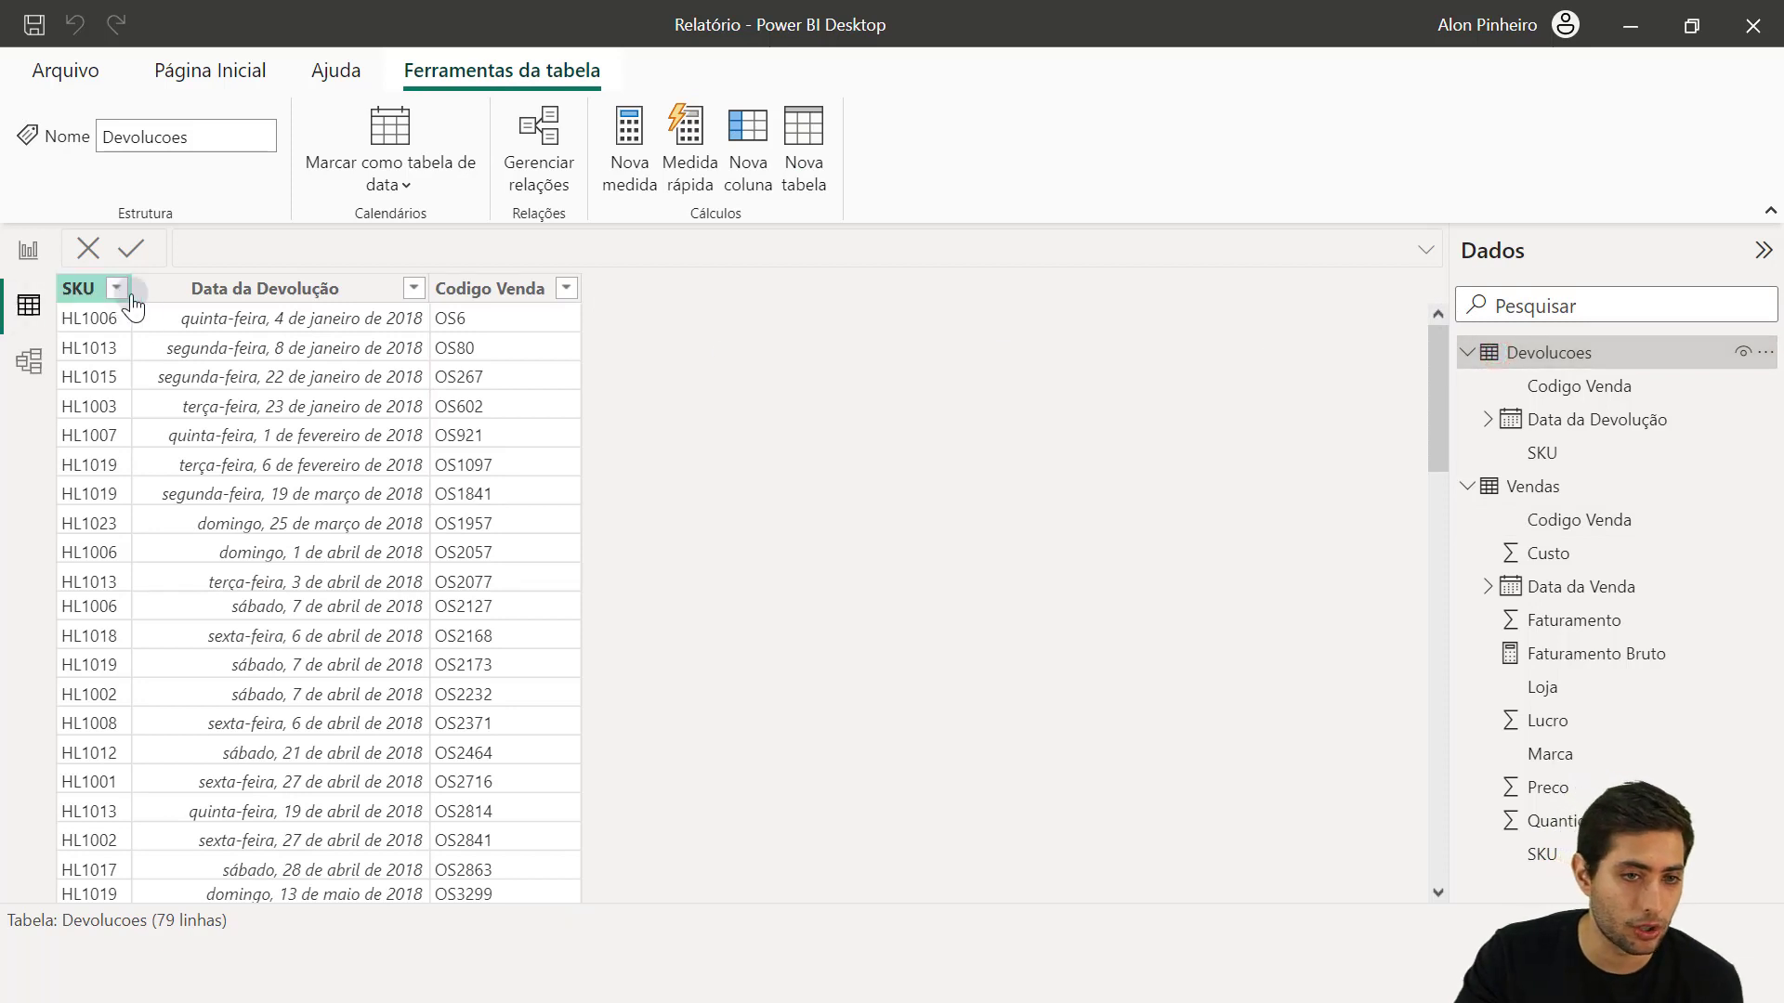
left_click(566, 290)
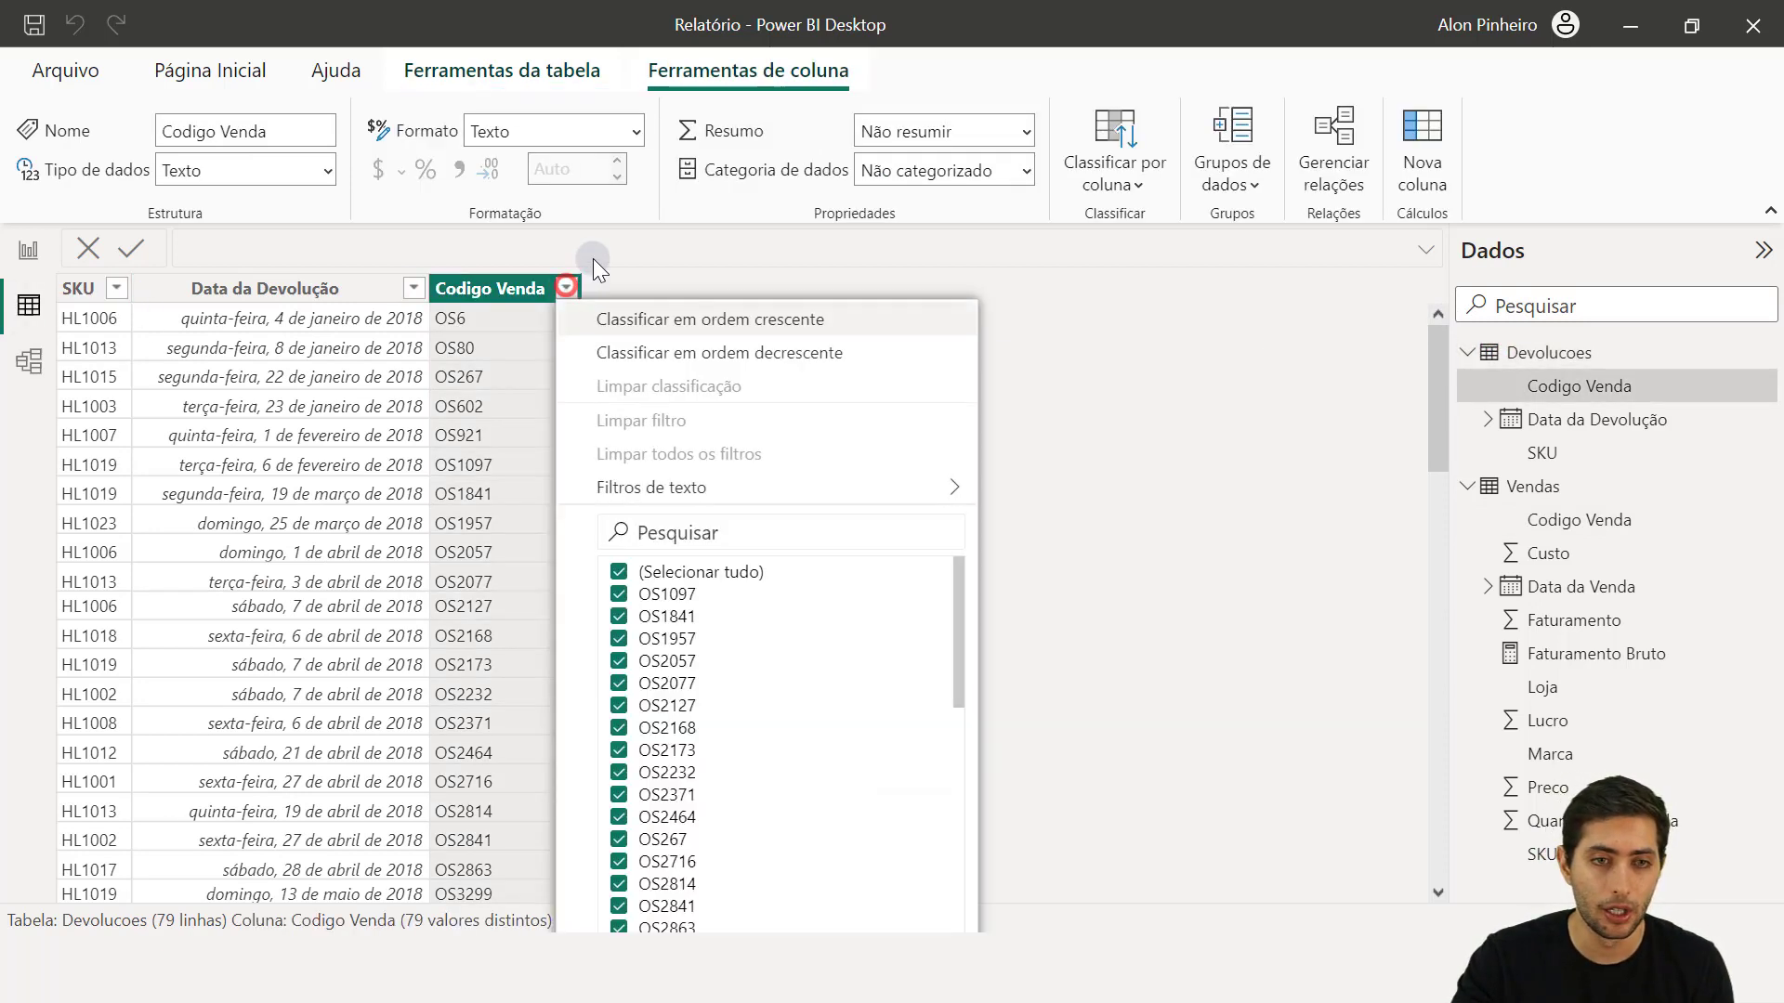
left_click(652, 319)
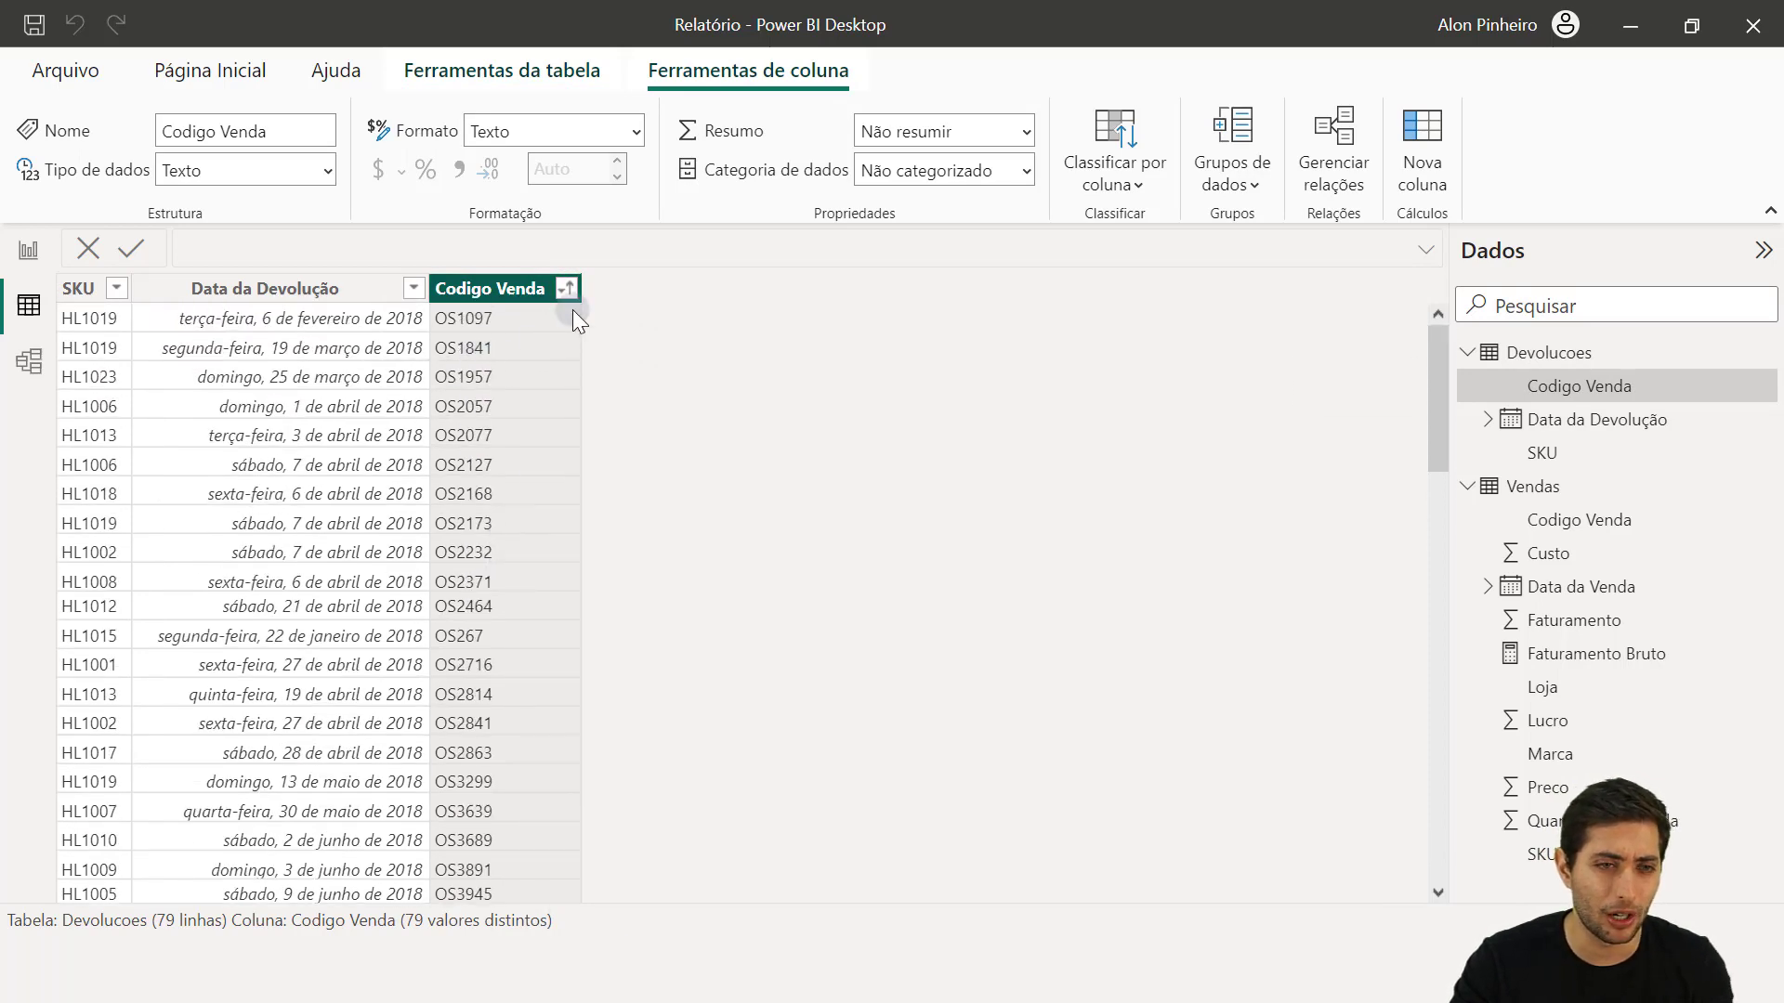
scroll(560, 353, "down", 3)
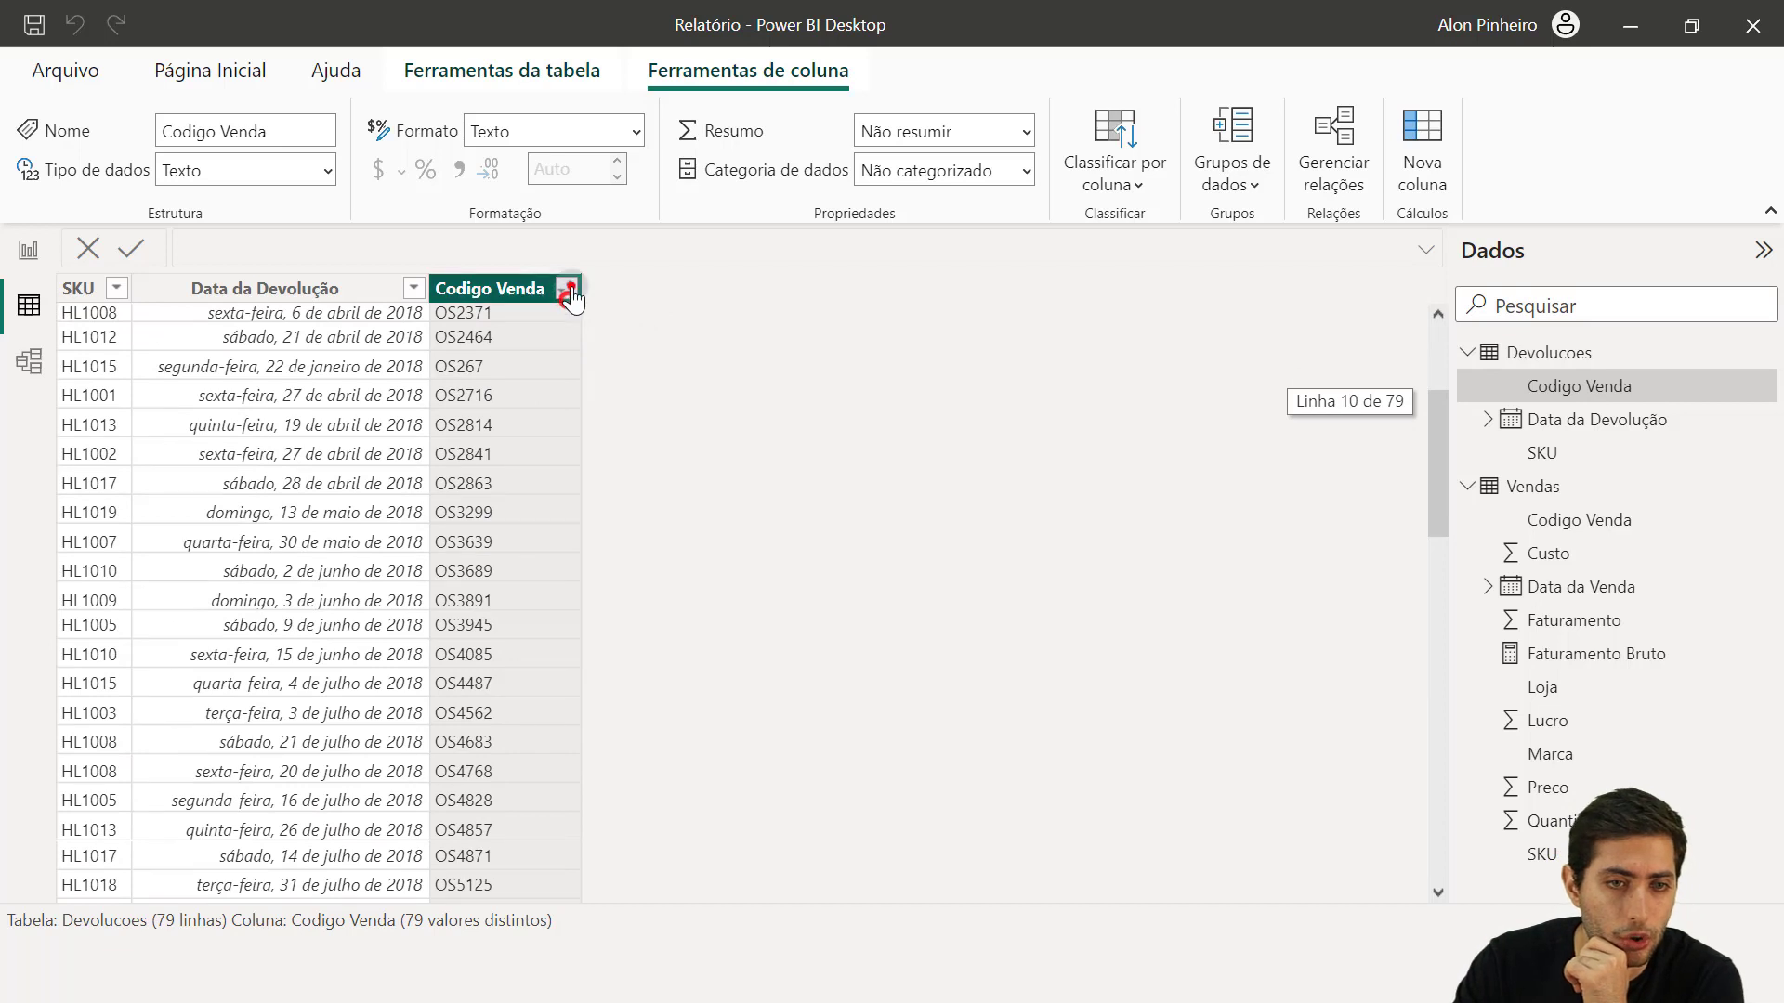
Step: Search the Codigo Venda filter values of the Devolucoes table for os10, leaving the filter unapplied
left_click(566, 290)
type("os10")
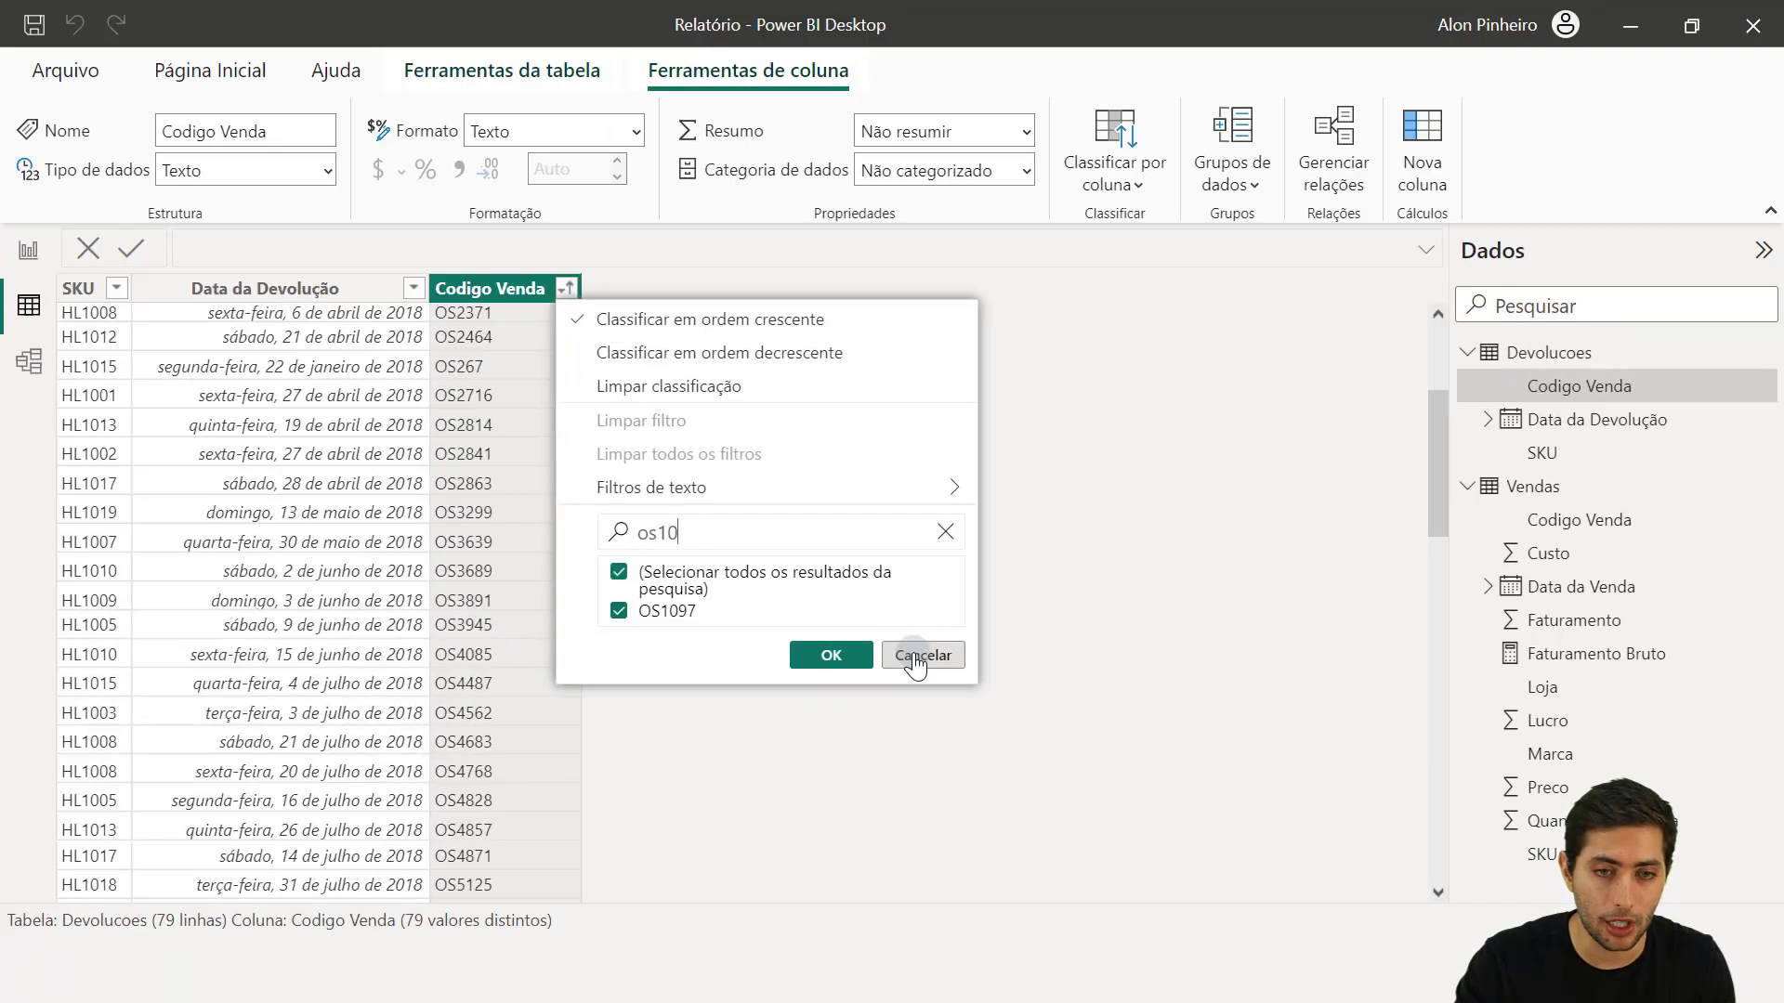
left_click(915, 657)
scroll(1022, 509, "up", 1)
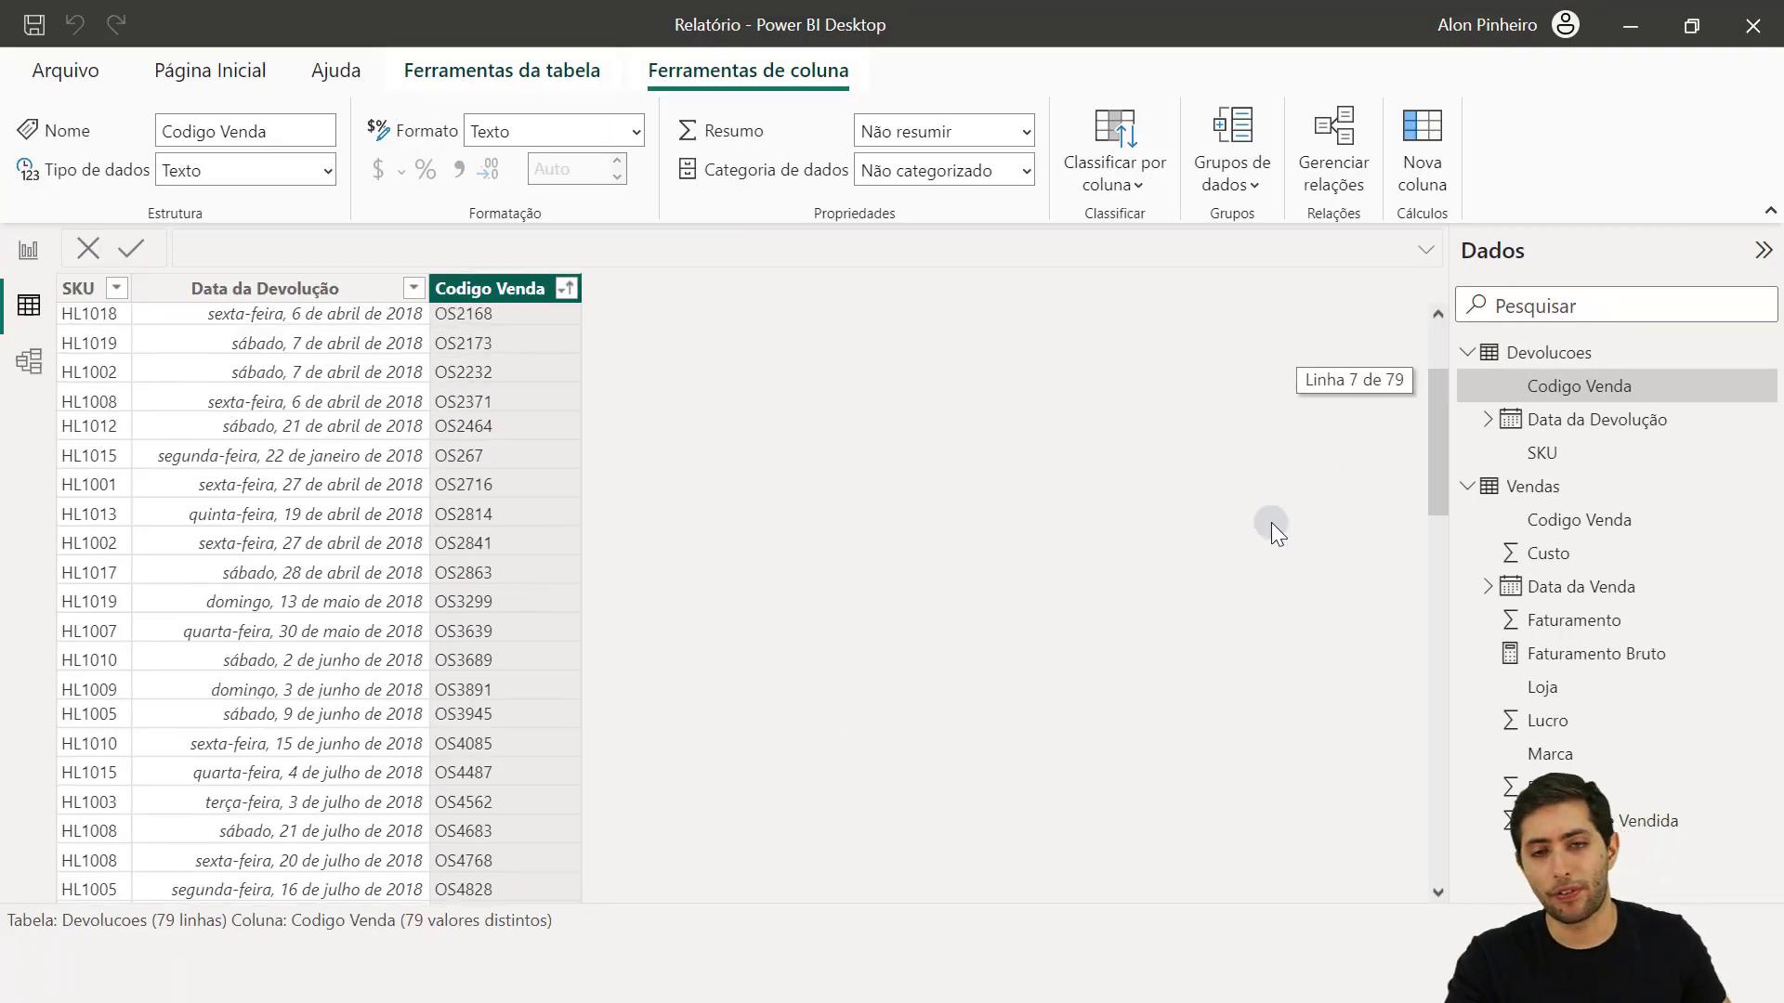
Step: Add a new calculated column to the Vendas table and name it Status Venda in its formula
left_click(1544, 489)
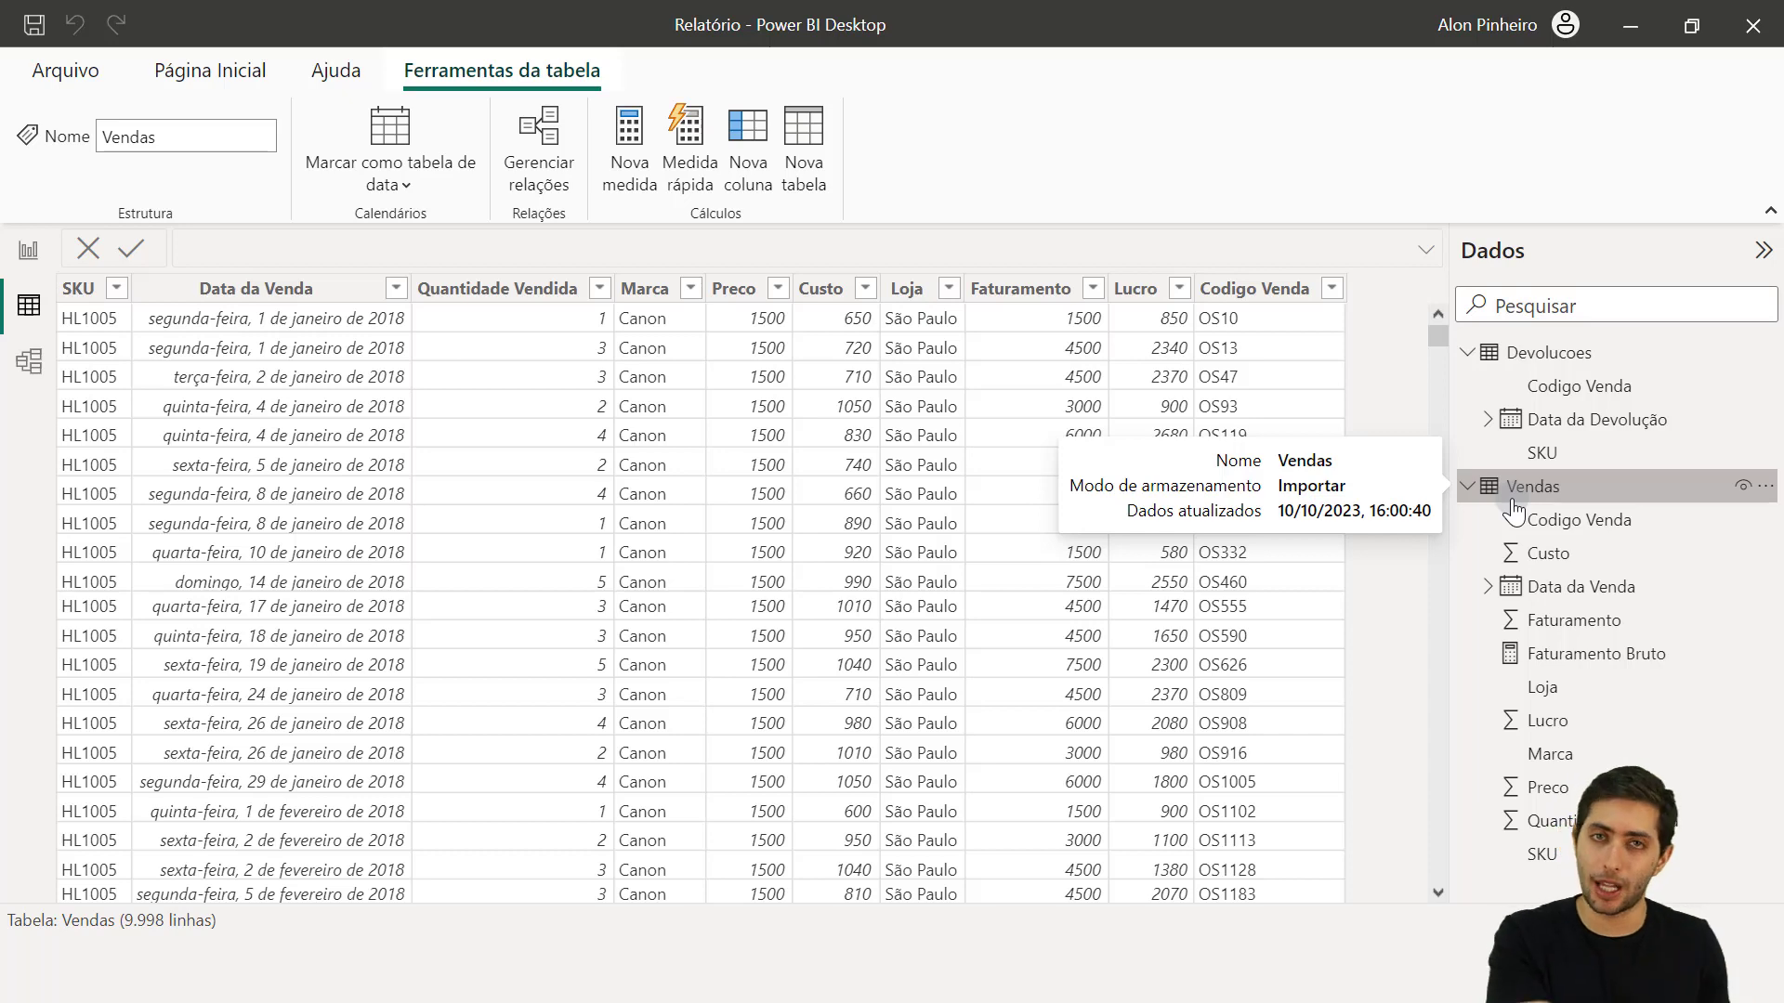
left_click(1229, 316)
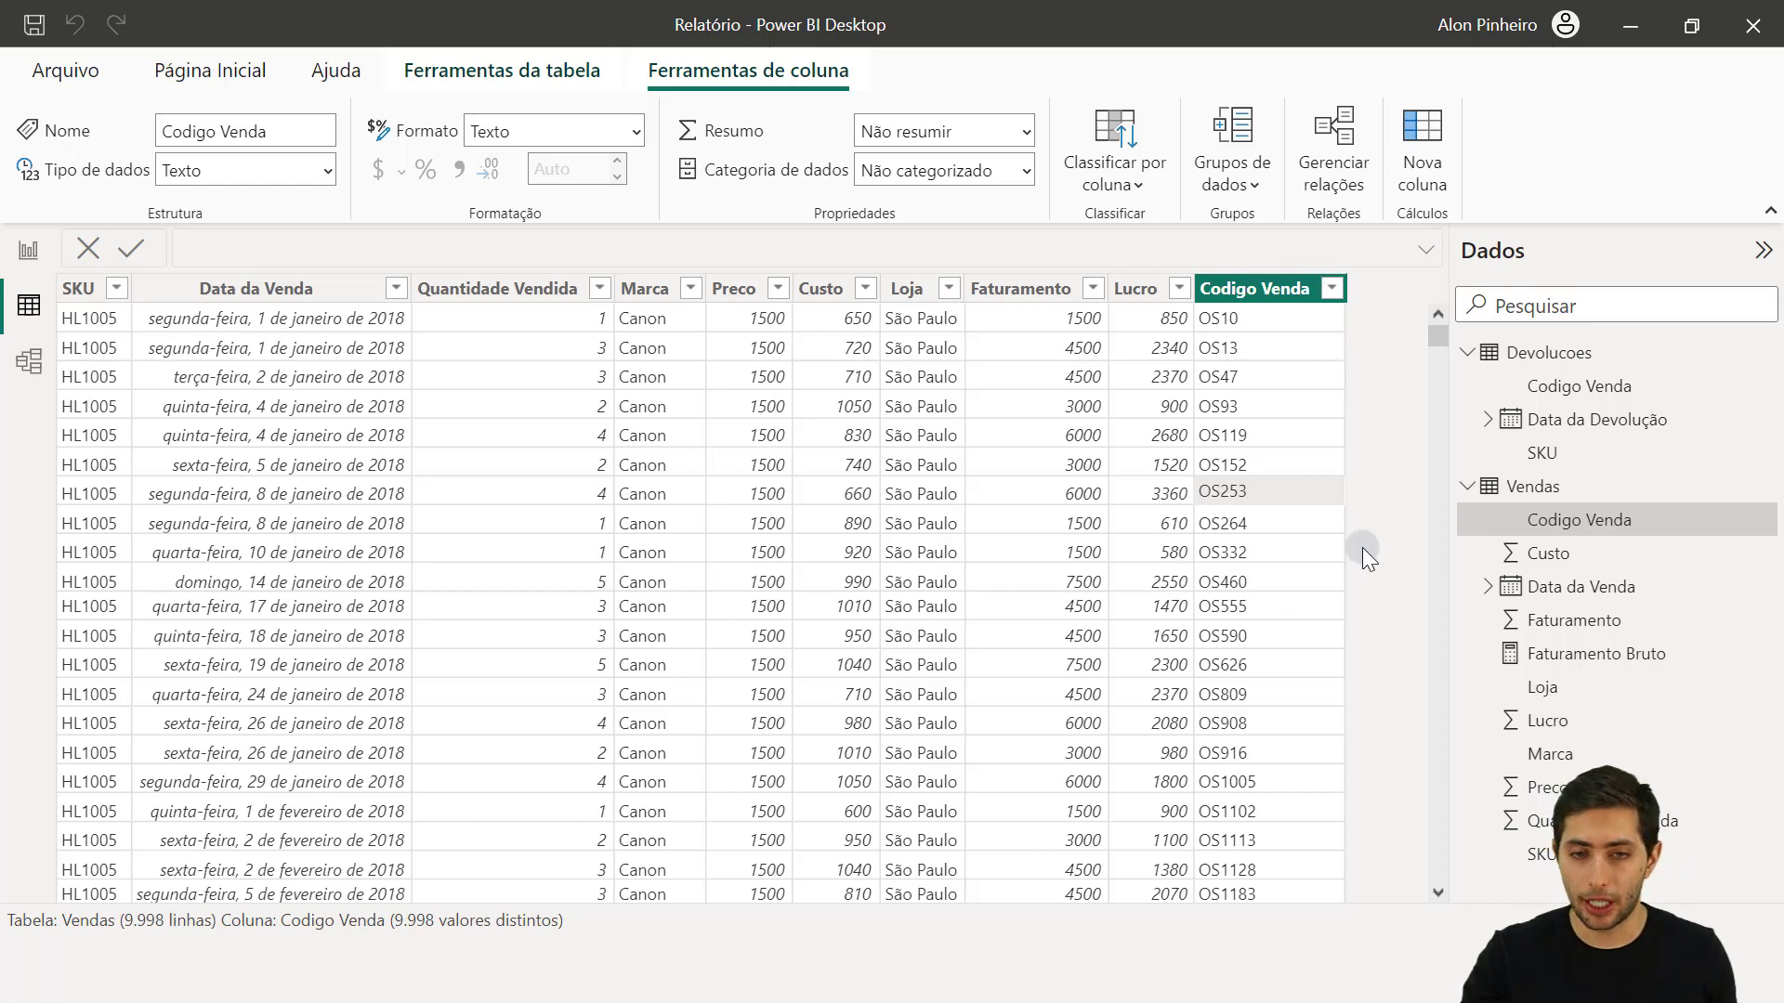
right_click(1284, 498)
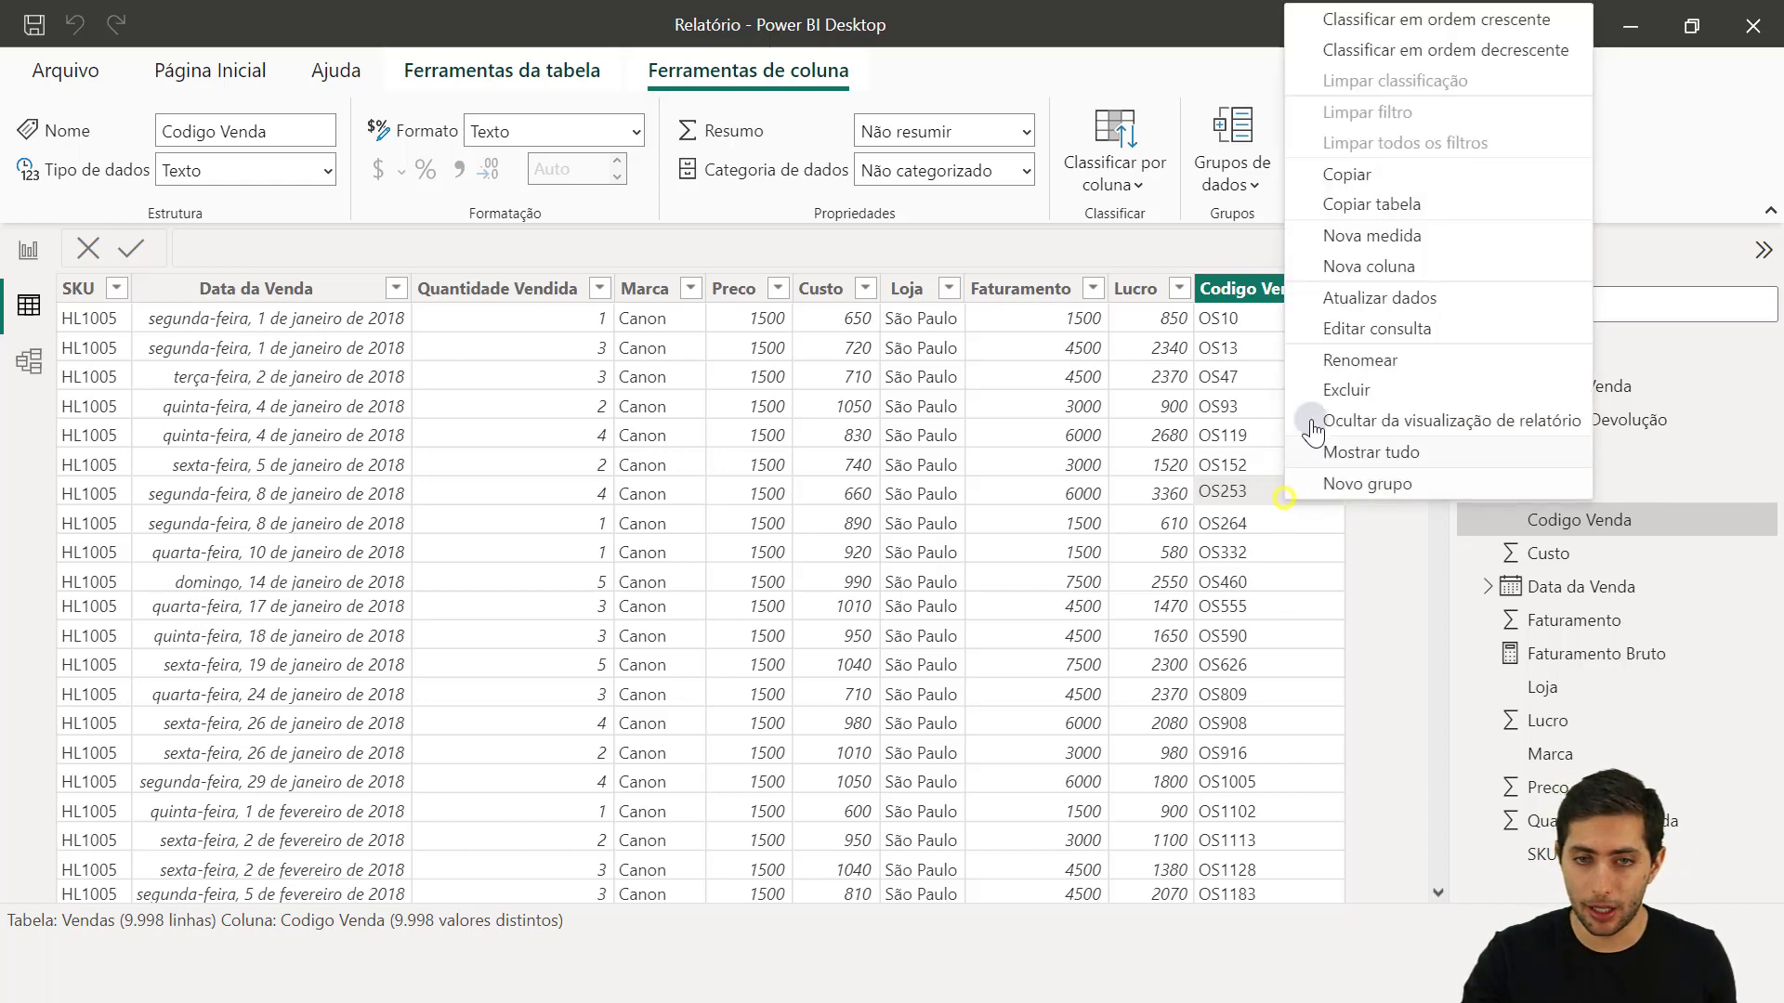
left_click(1382, 269)
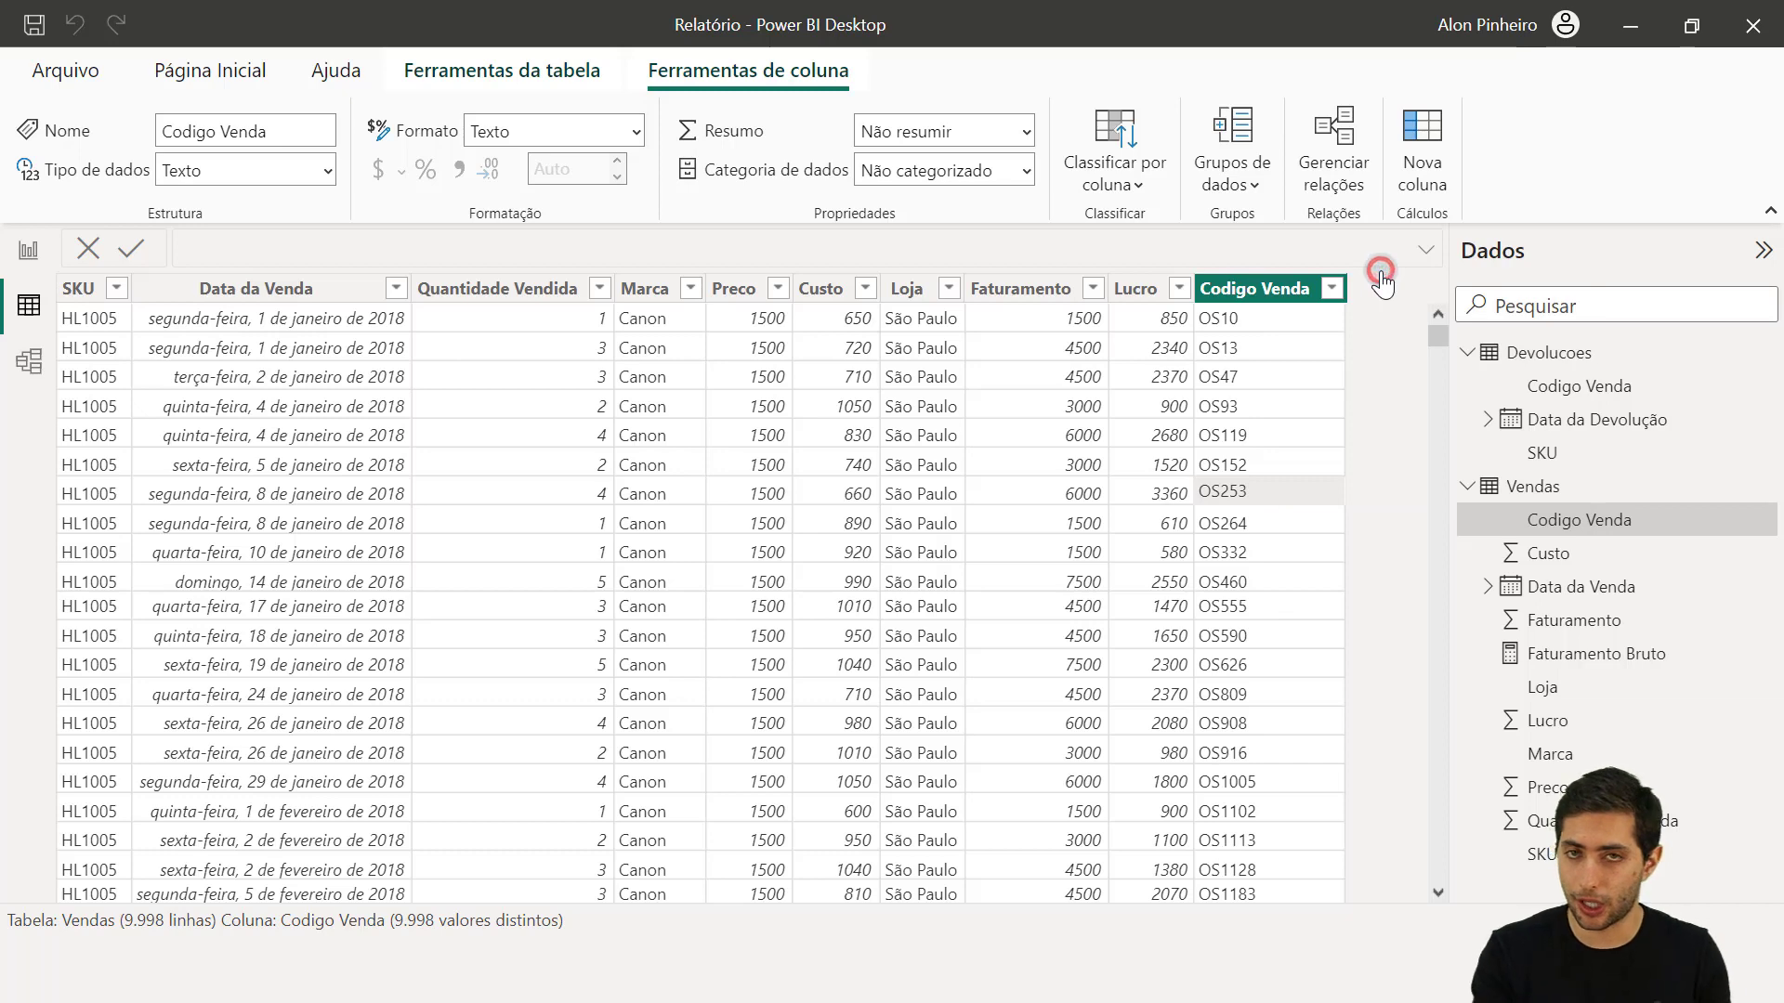
key("Home")
key("ctrl+shift+Right")
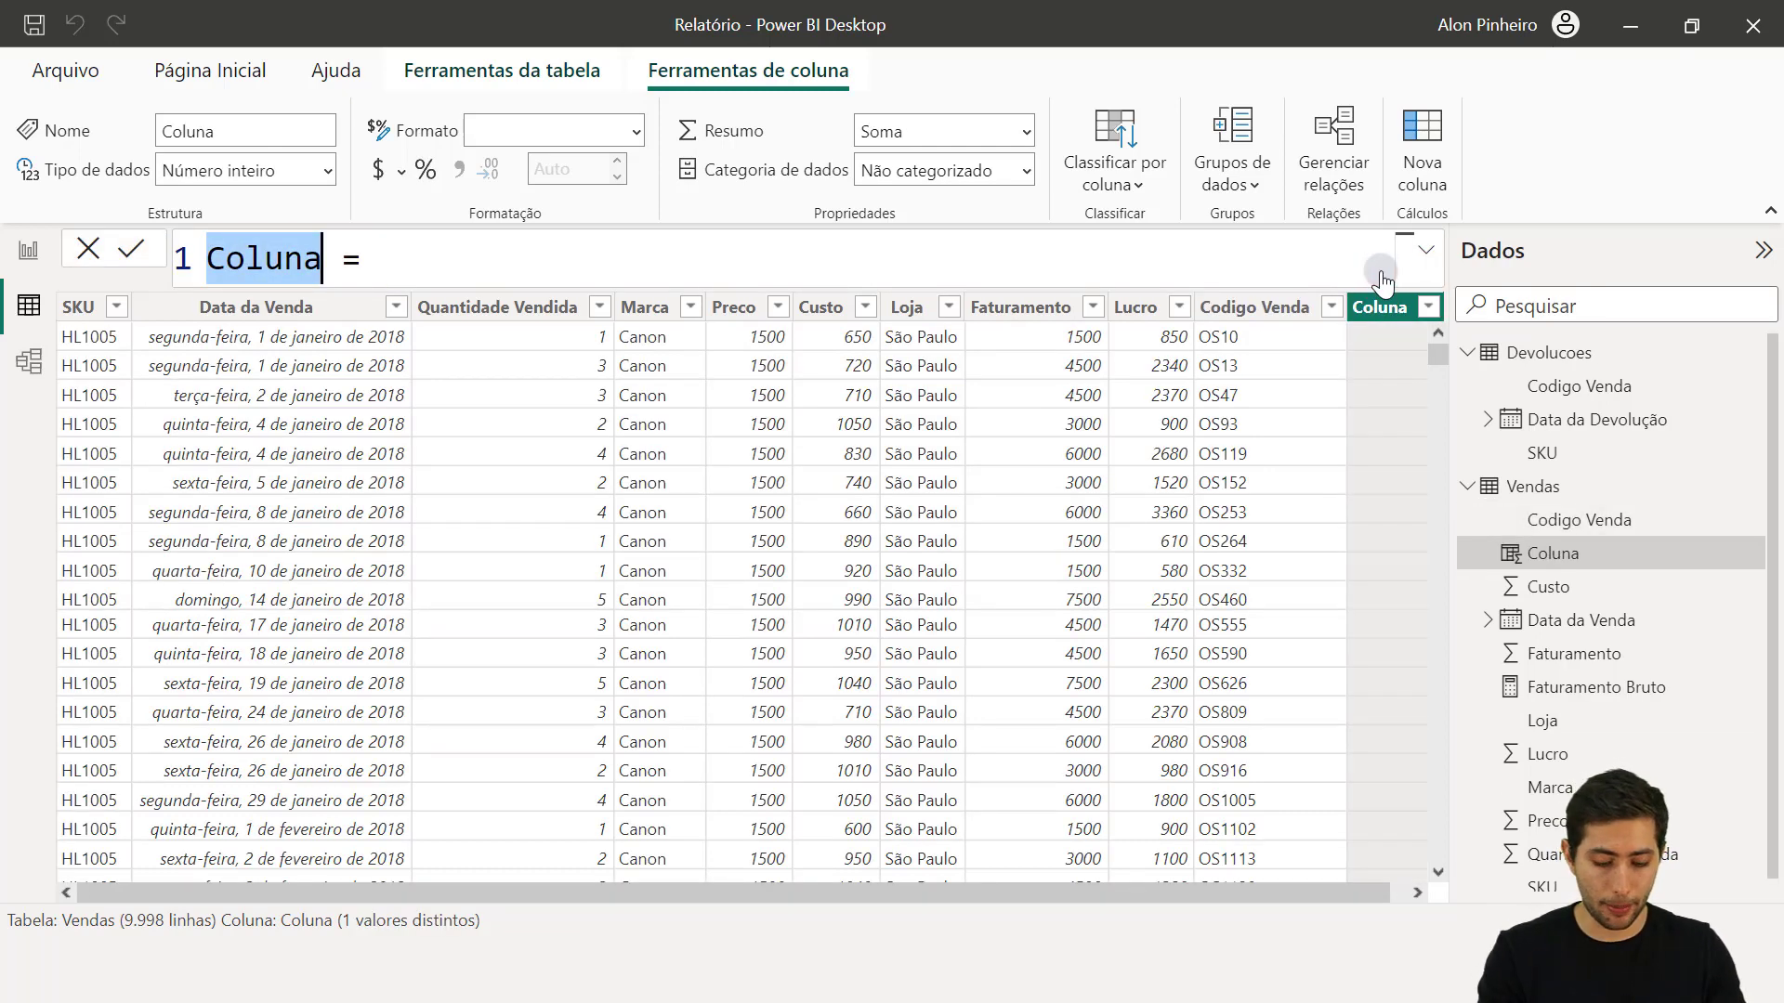
type("Status Venda")
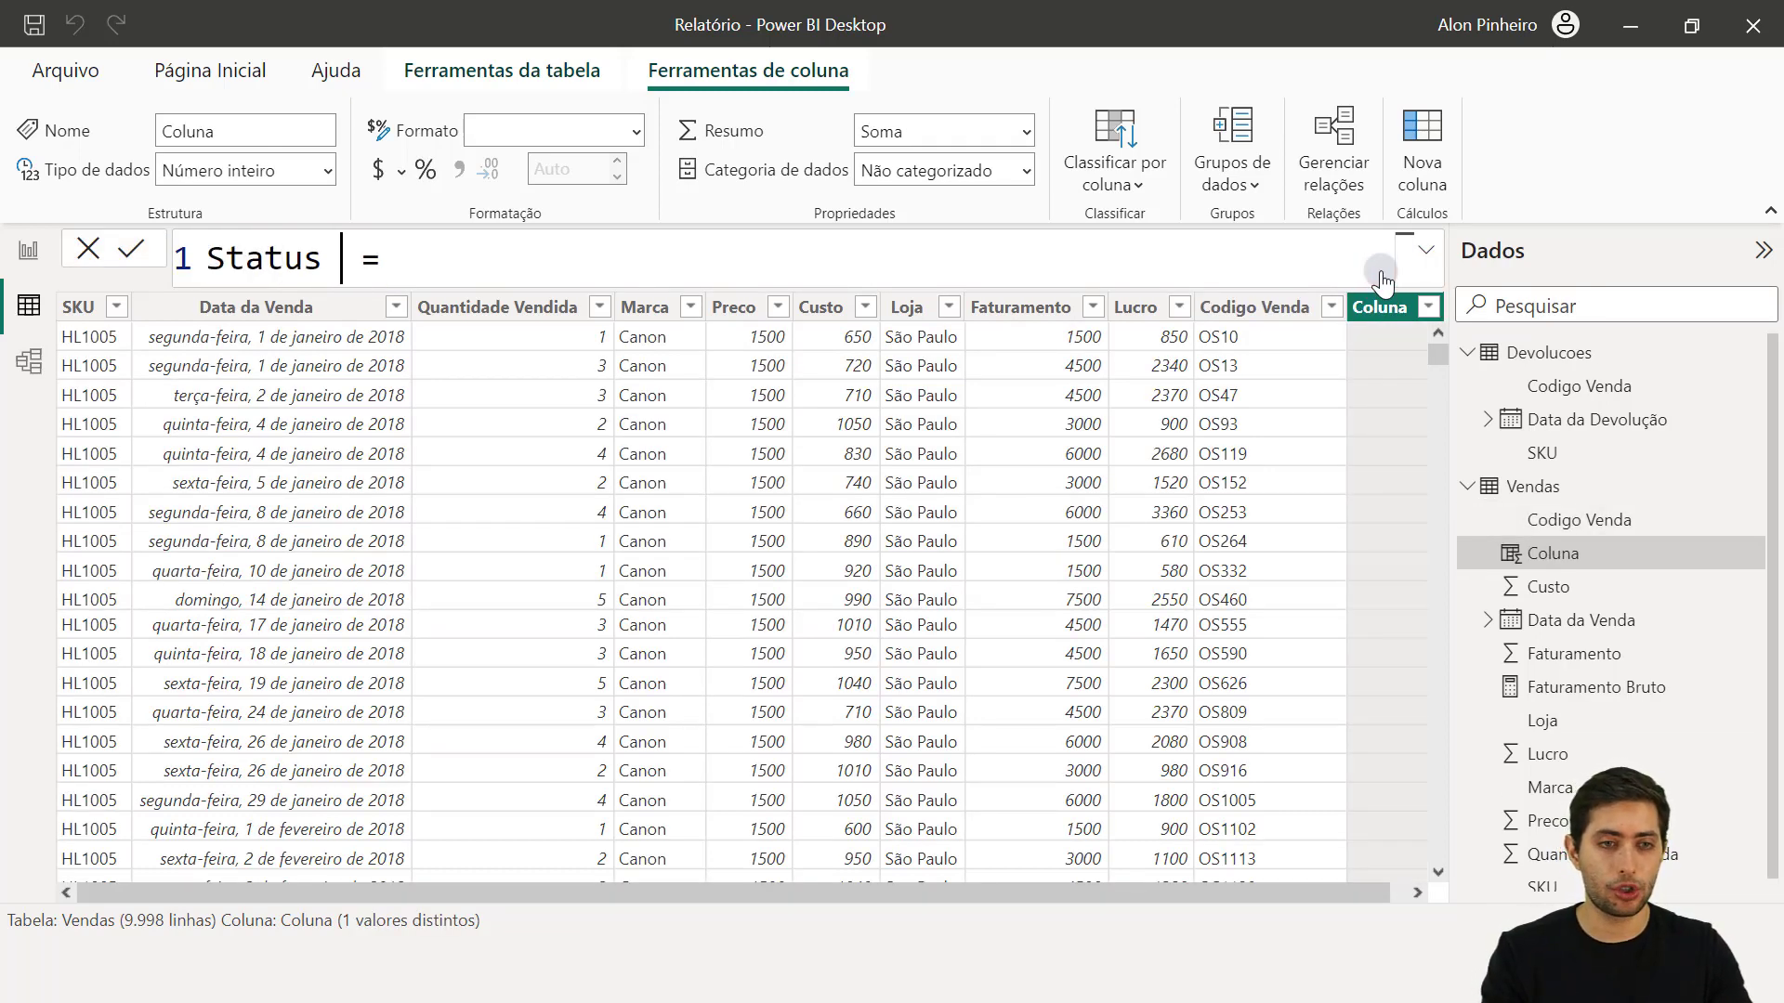
key("End")
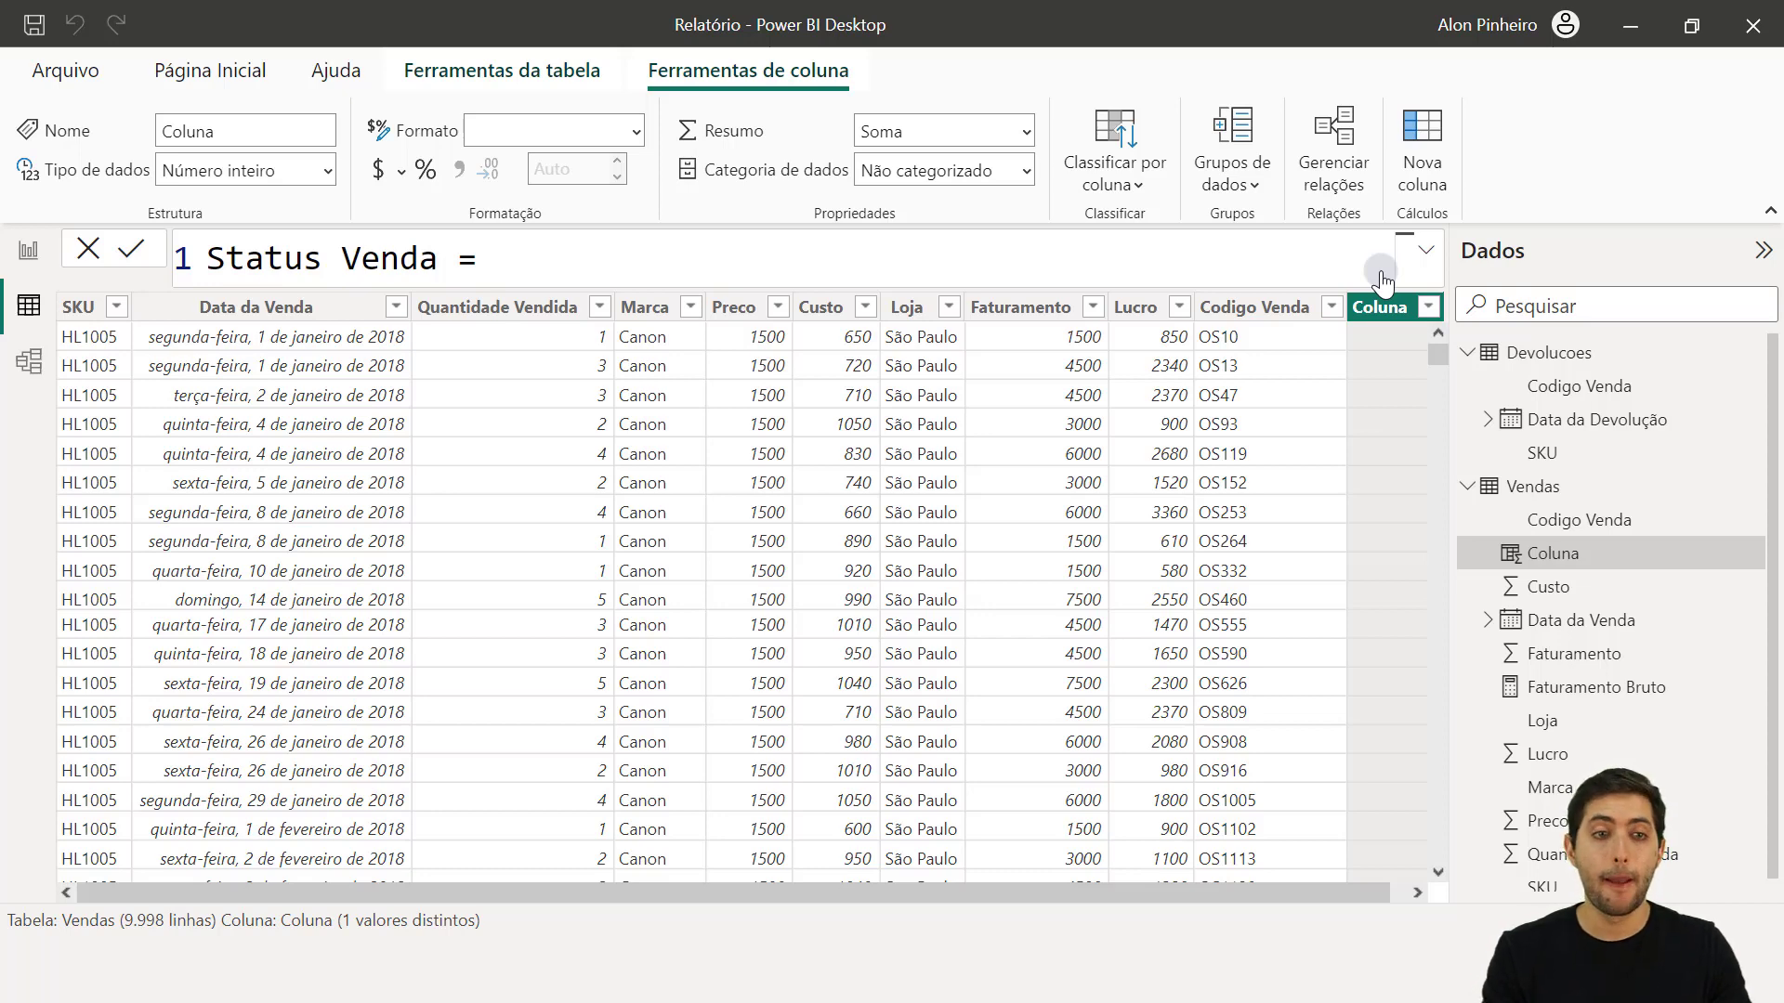
Step: Start a CONTAINS function on the second line of the Status Venda formula, with the Devolucoes table as its first argument
key("shift+Return")
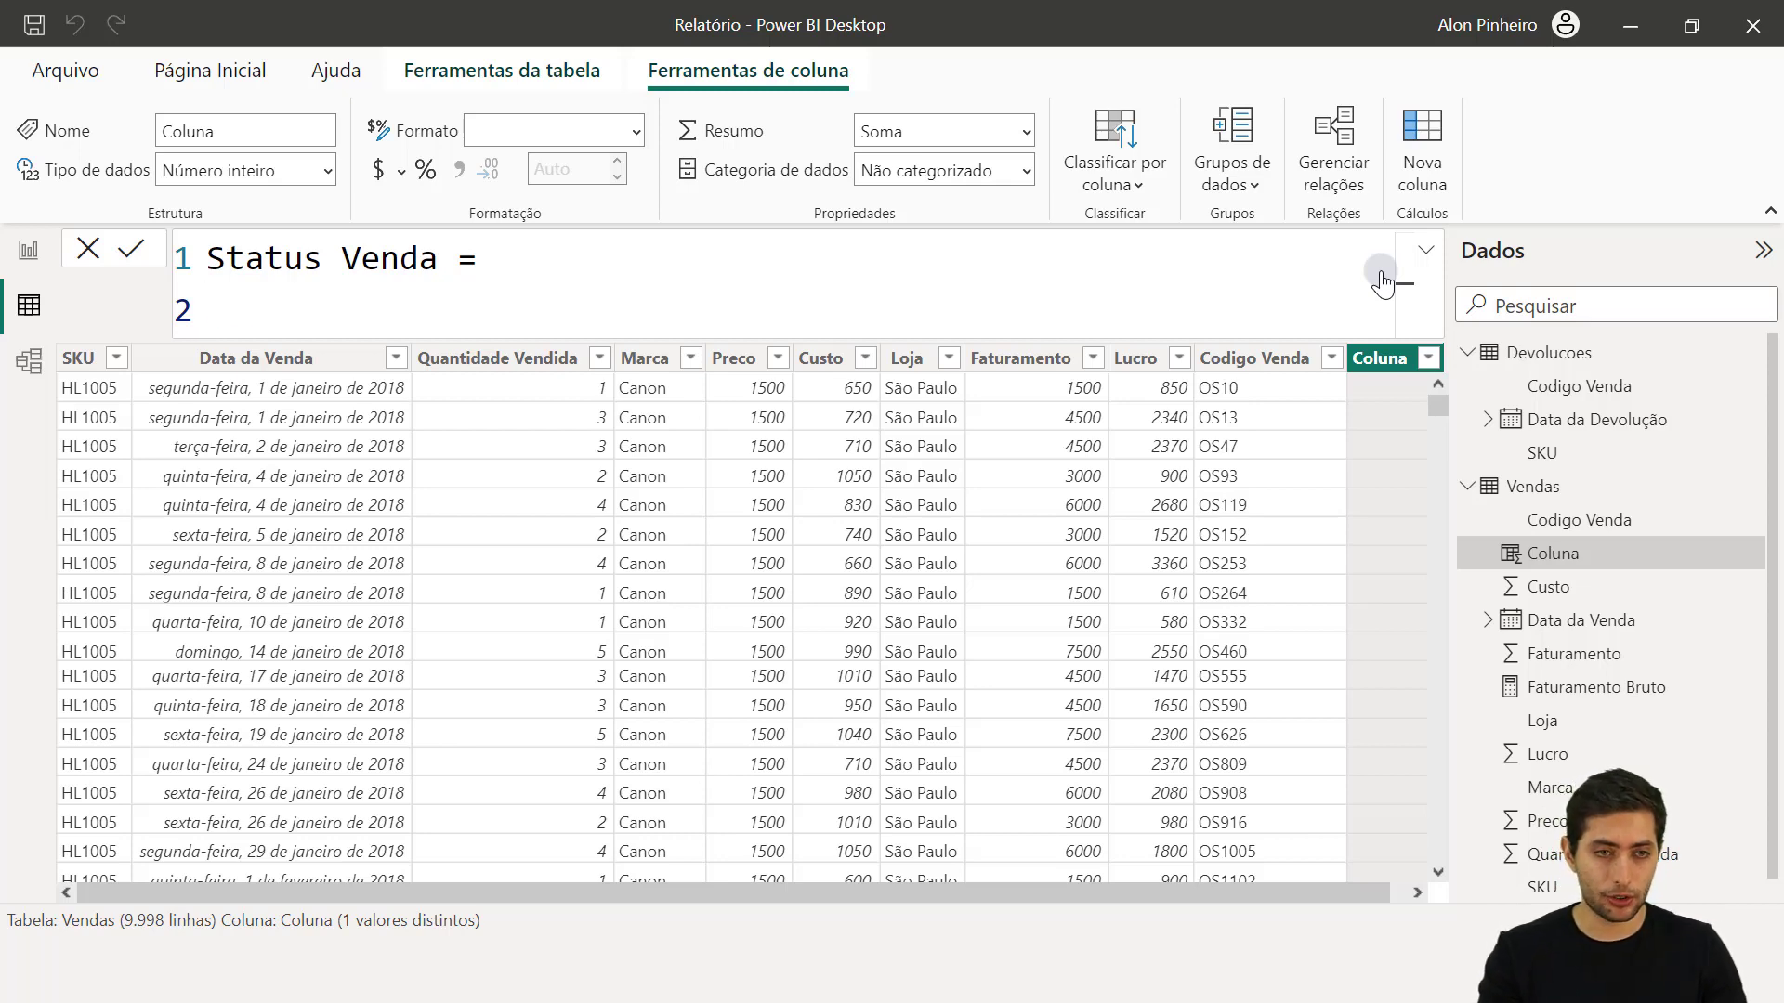
type("contain")
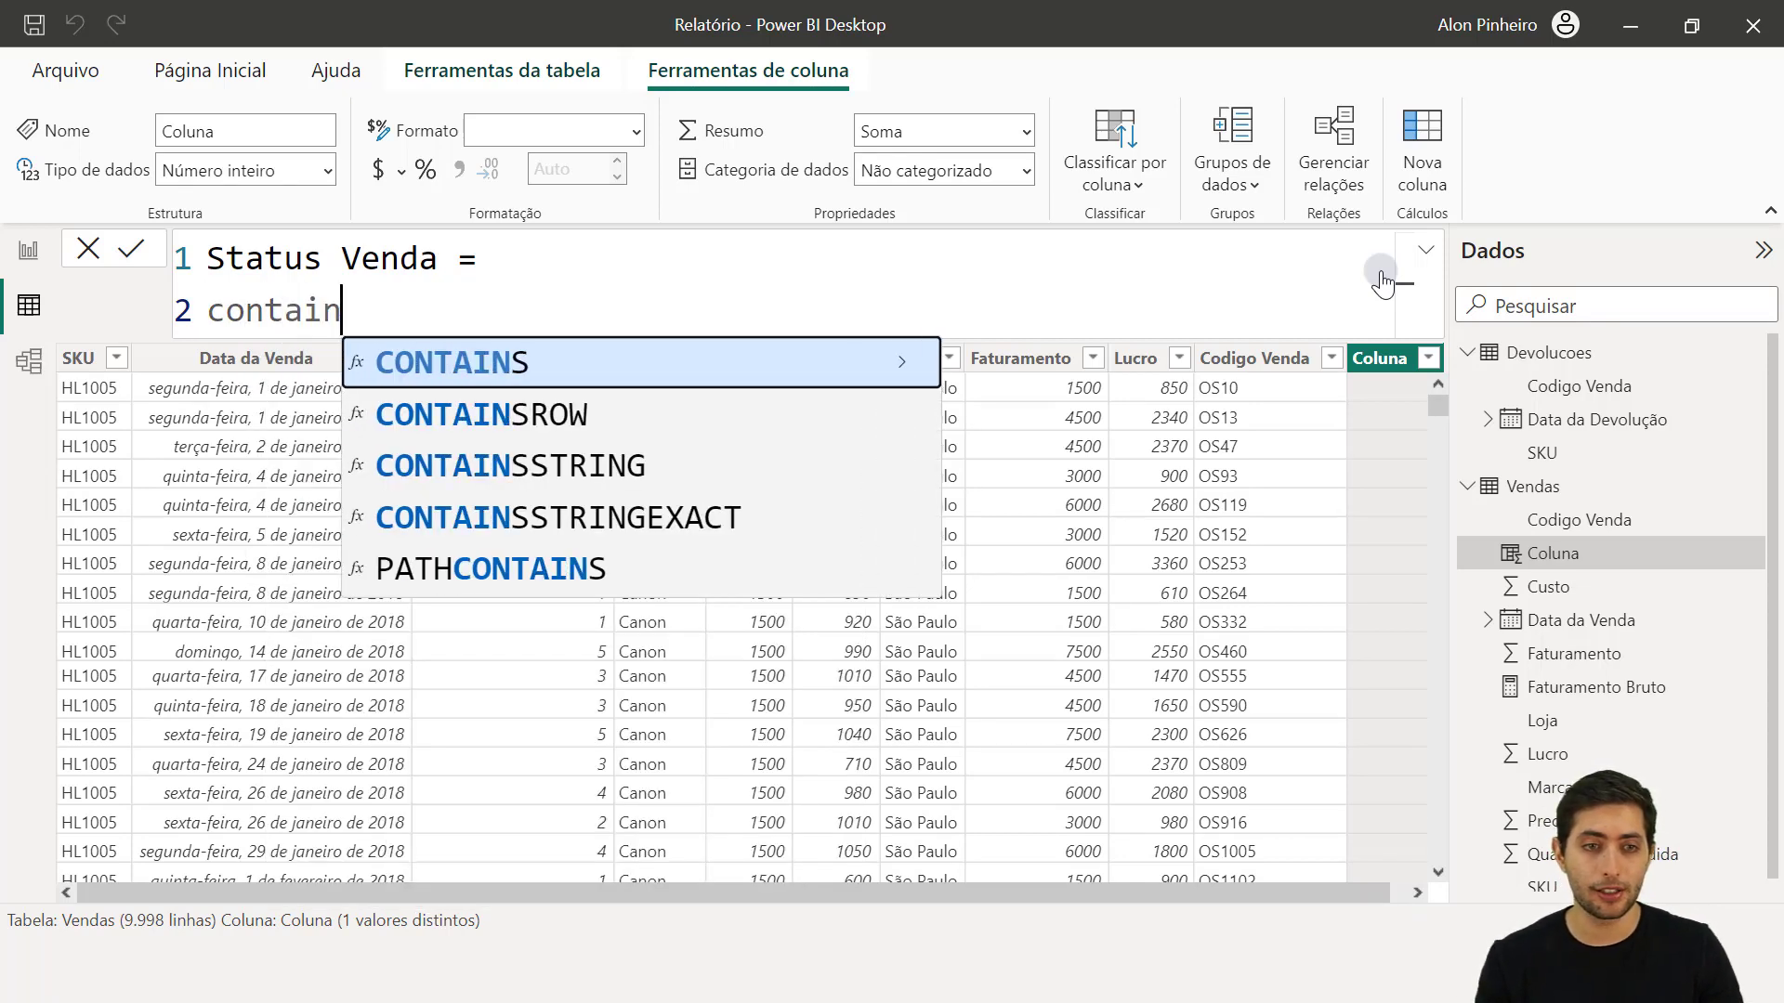
key("Tab")
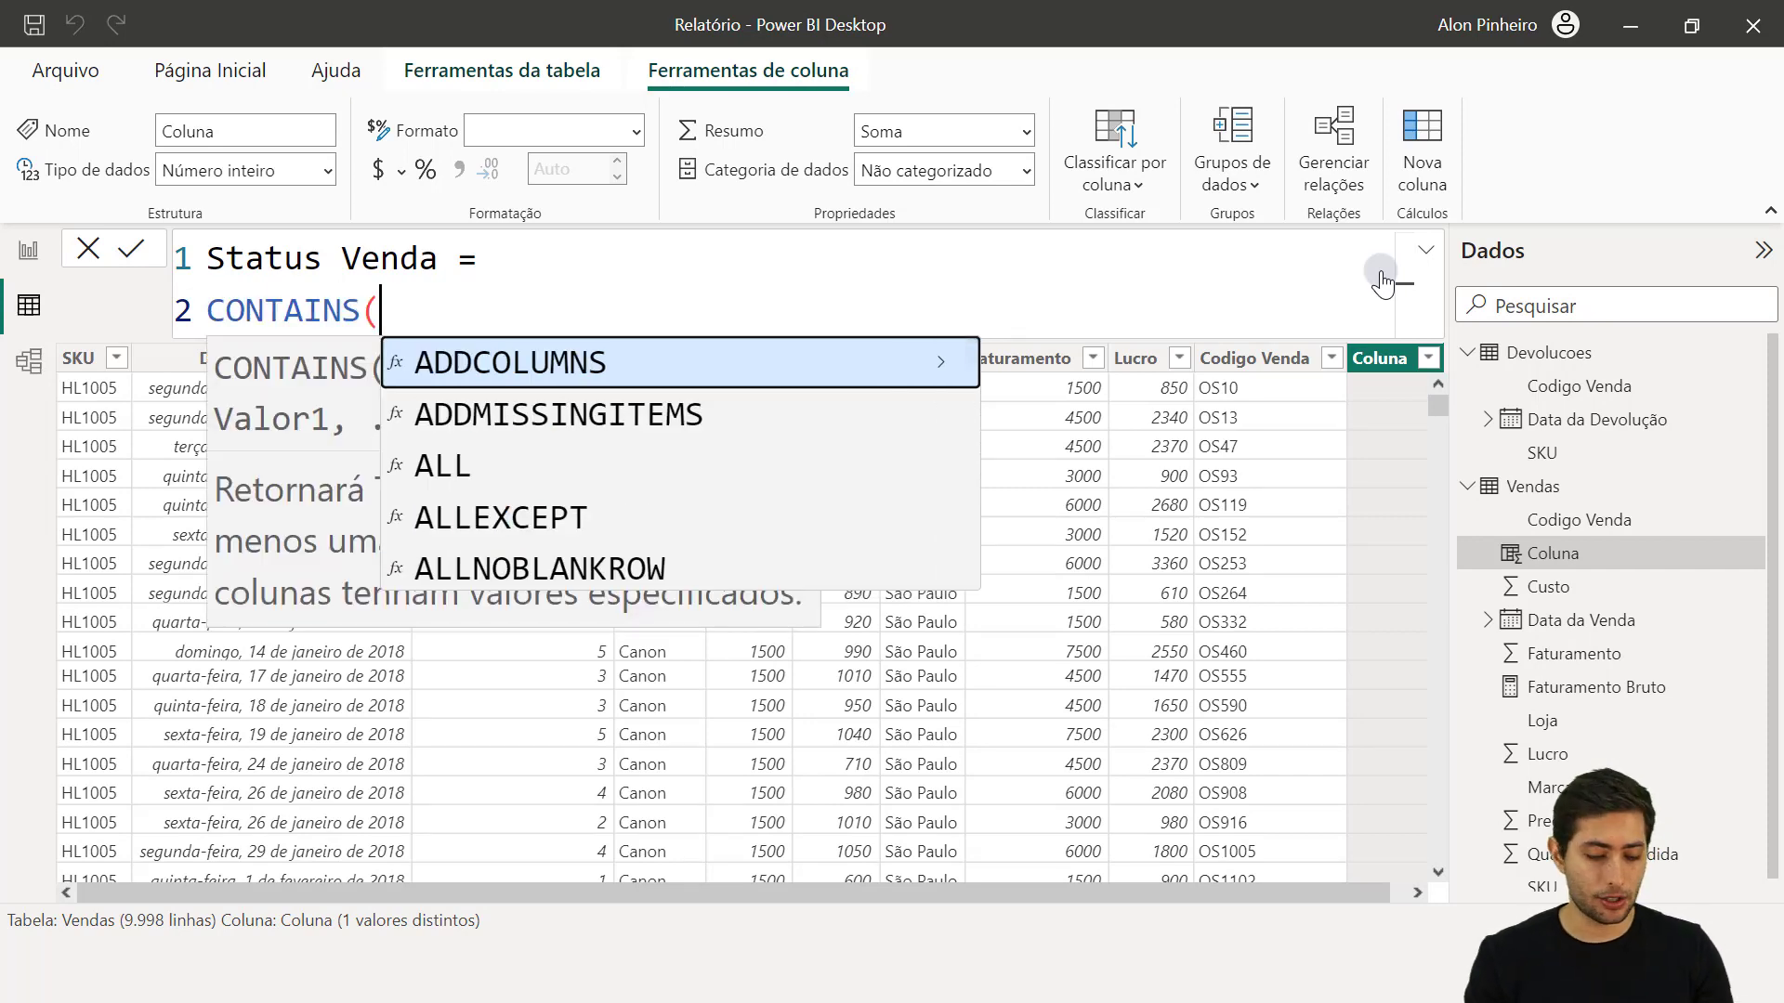
key("Escape")
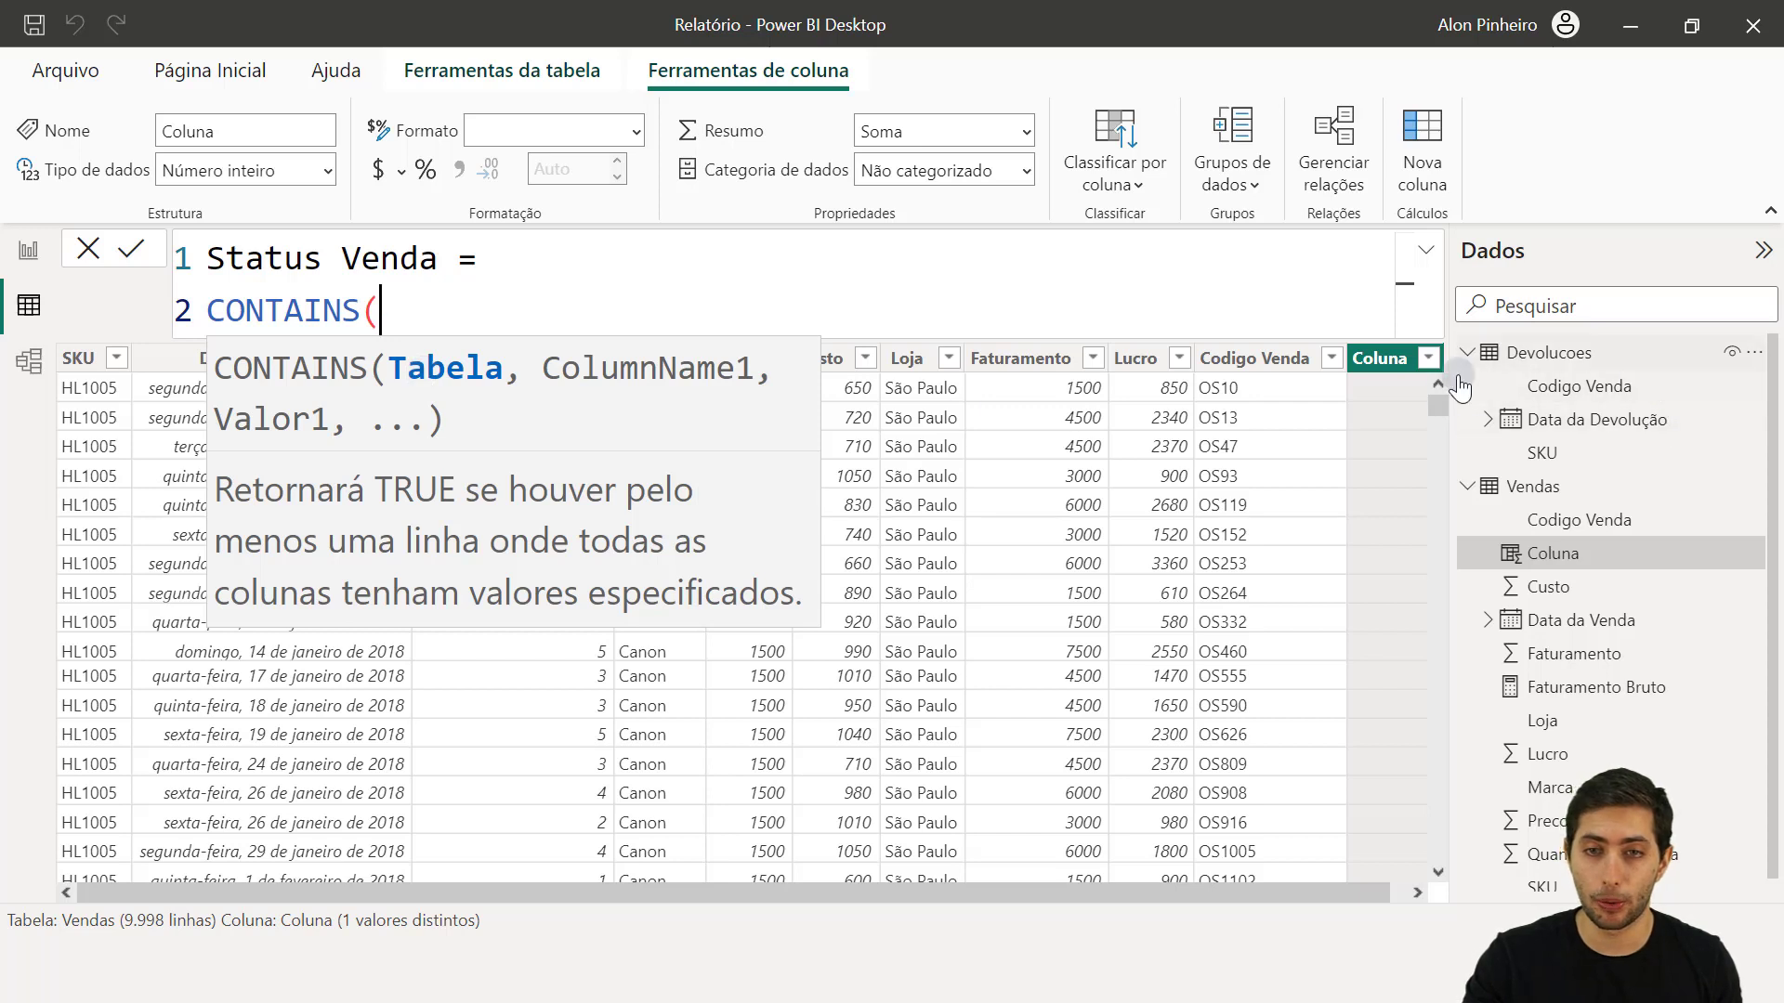
mouse_move(1545, 367)
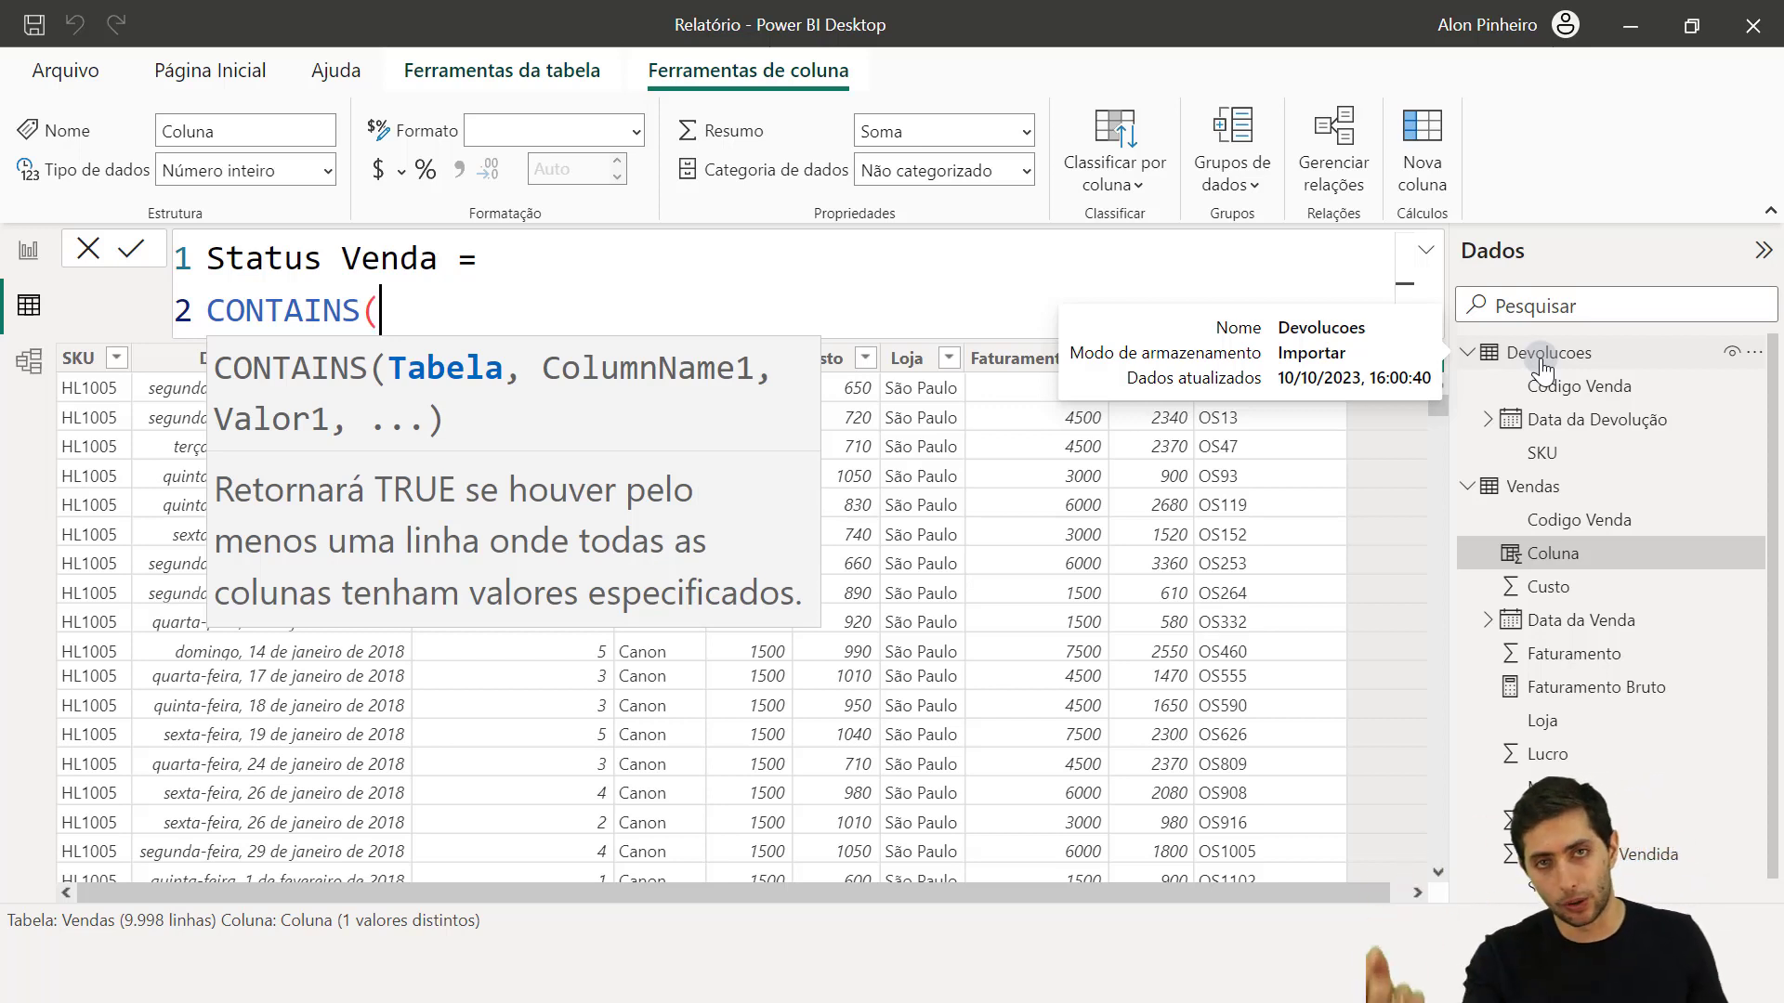
type("devolu")
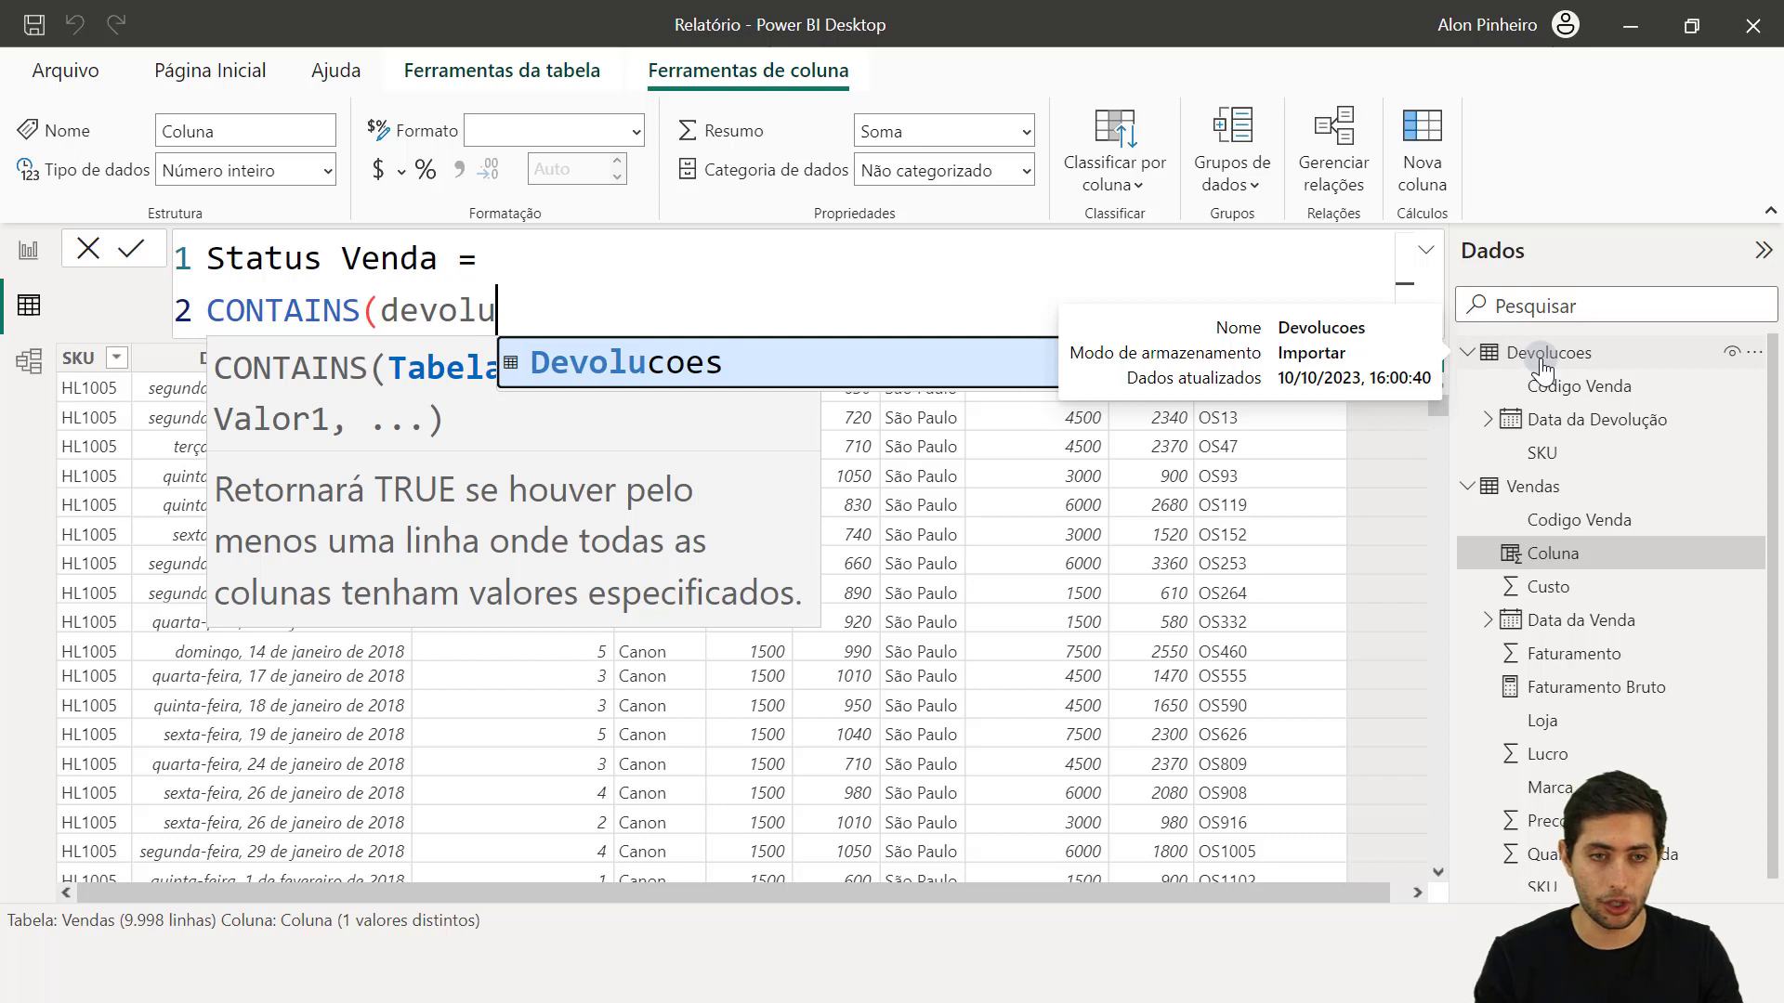
left_click(654, 351)
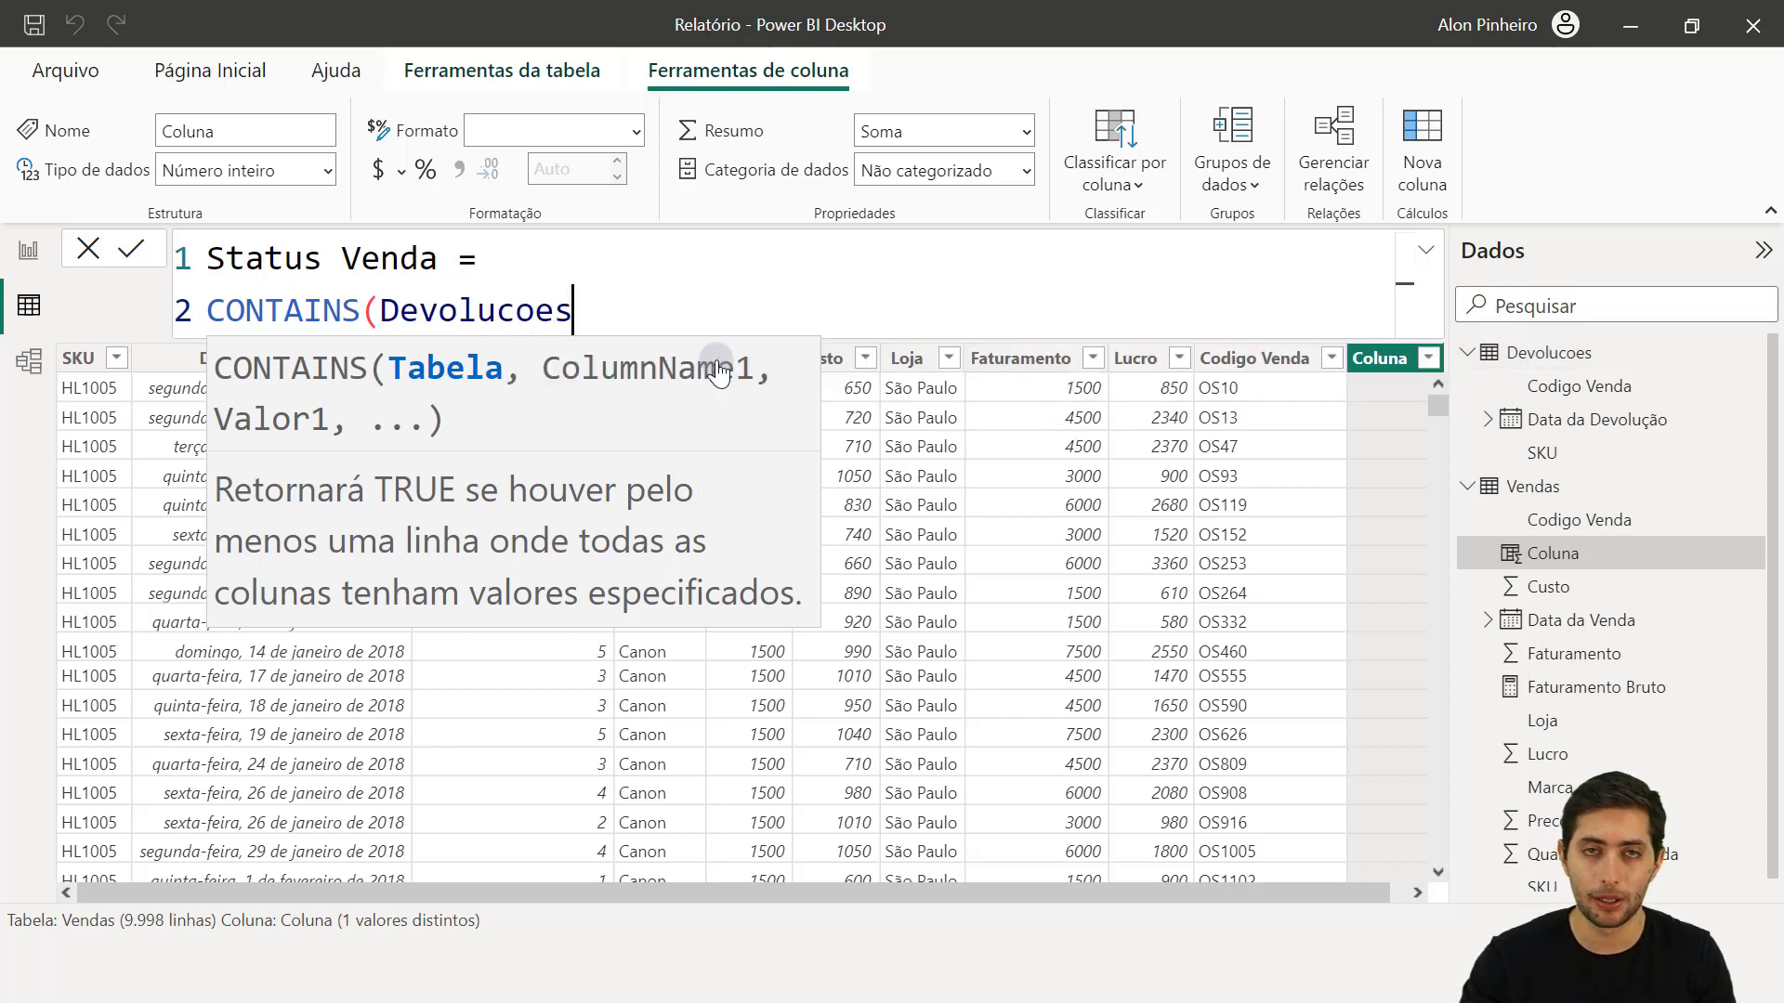
key("BackSpace")
key("BackSpace")
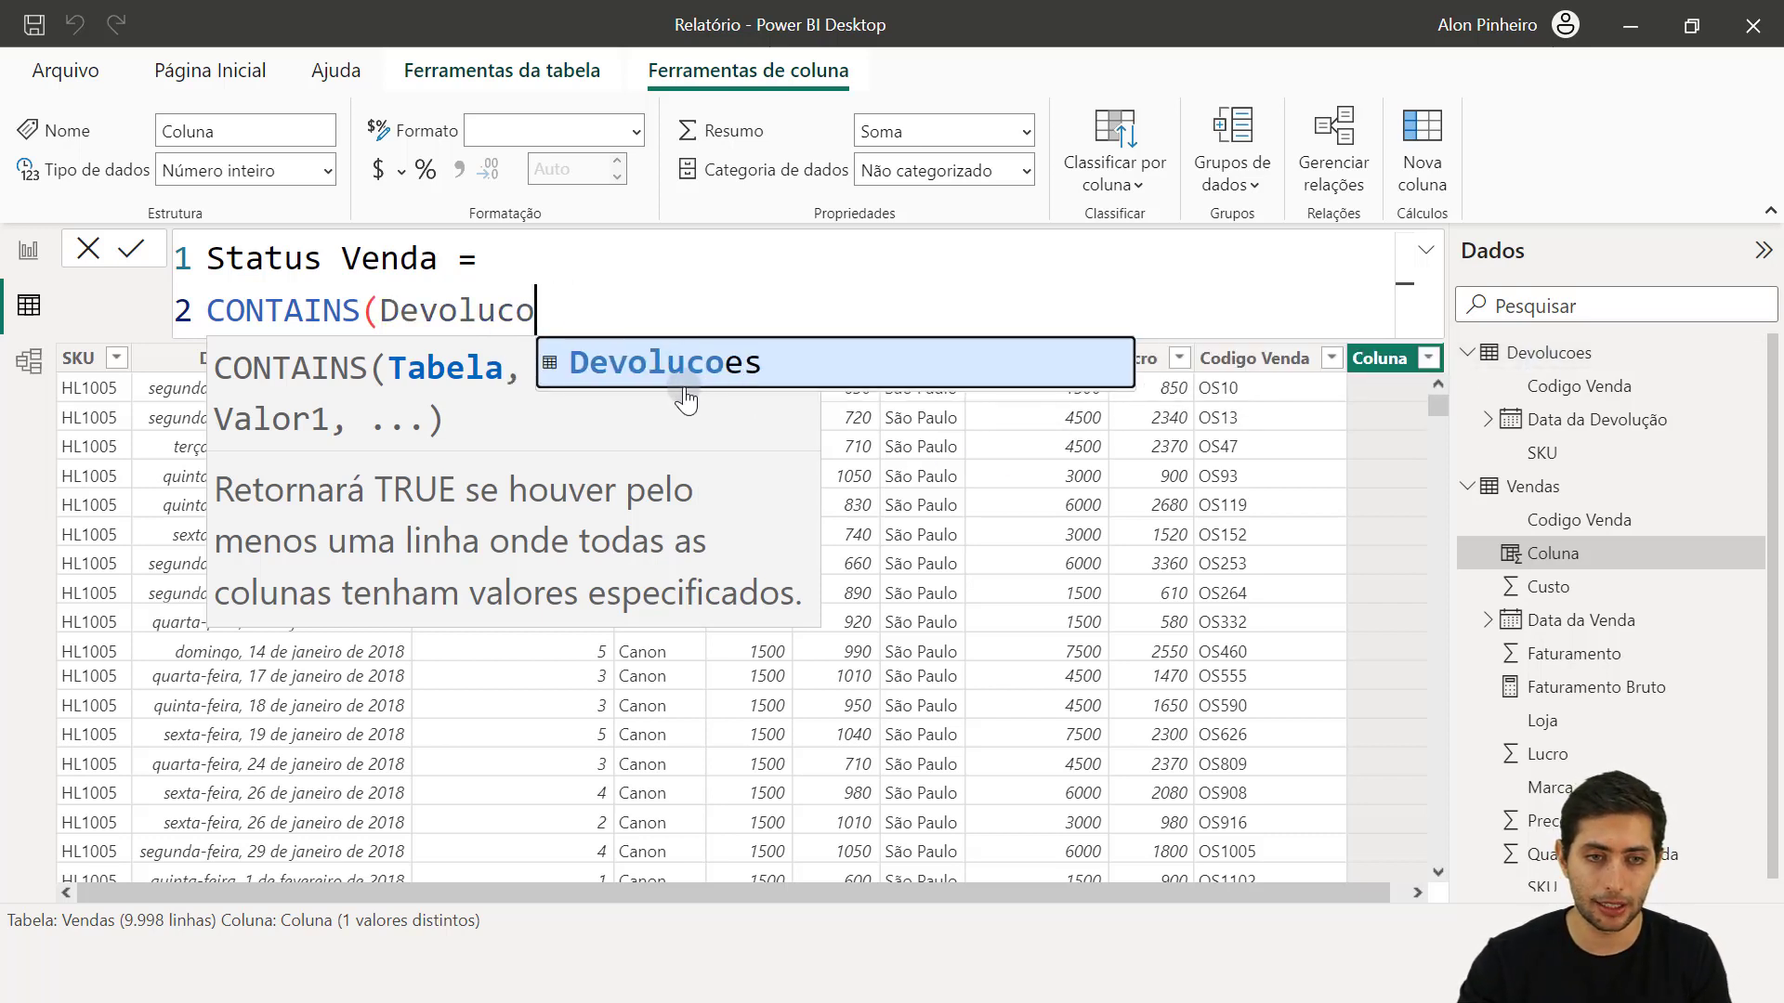
left_click(679, 379)
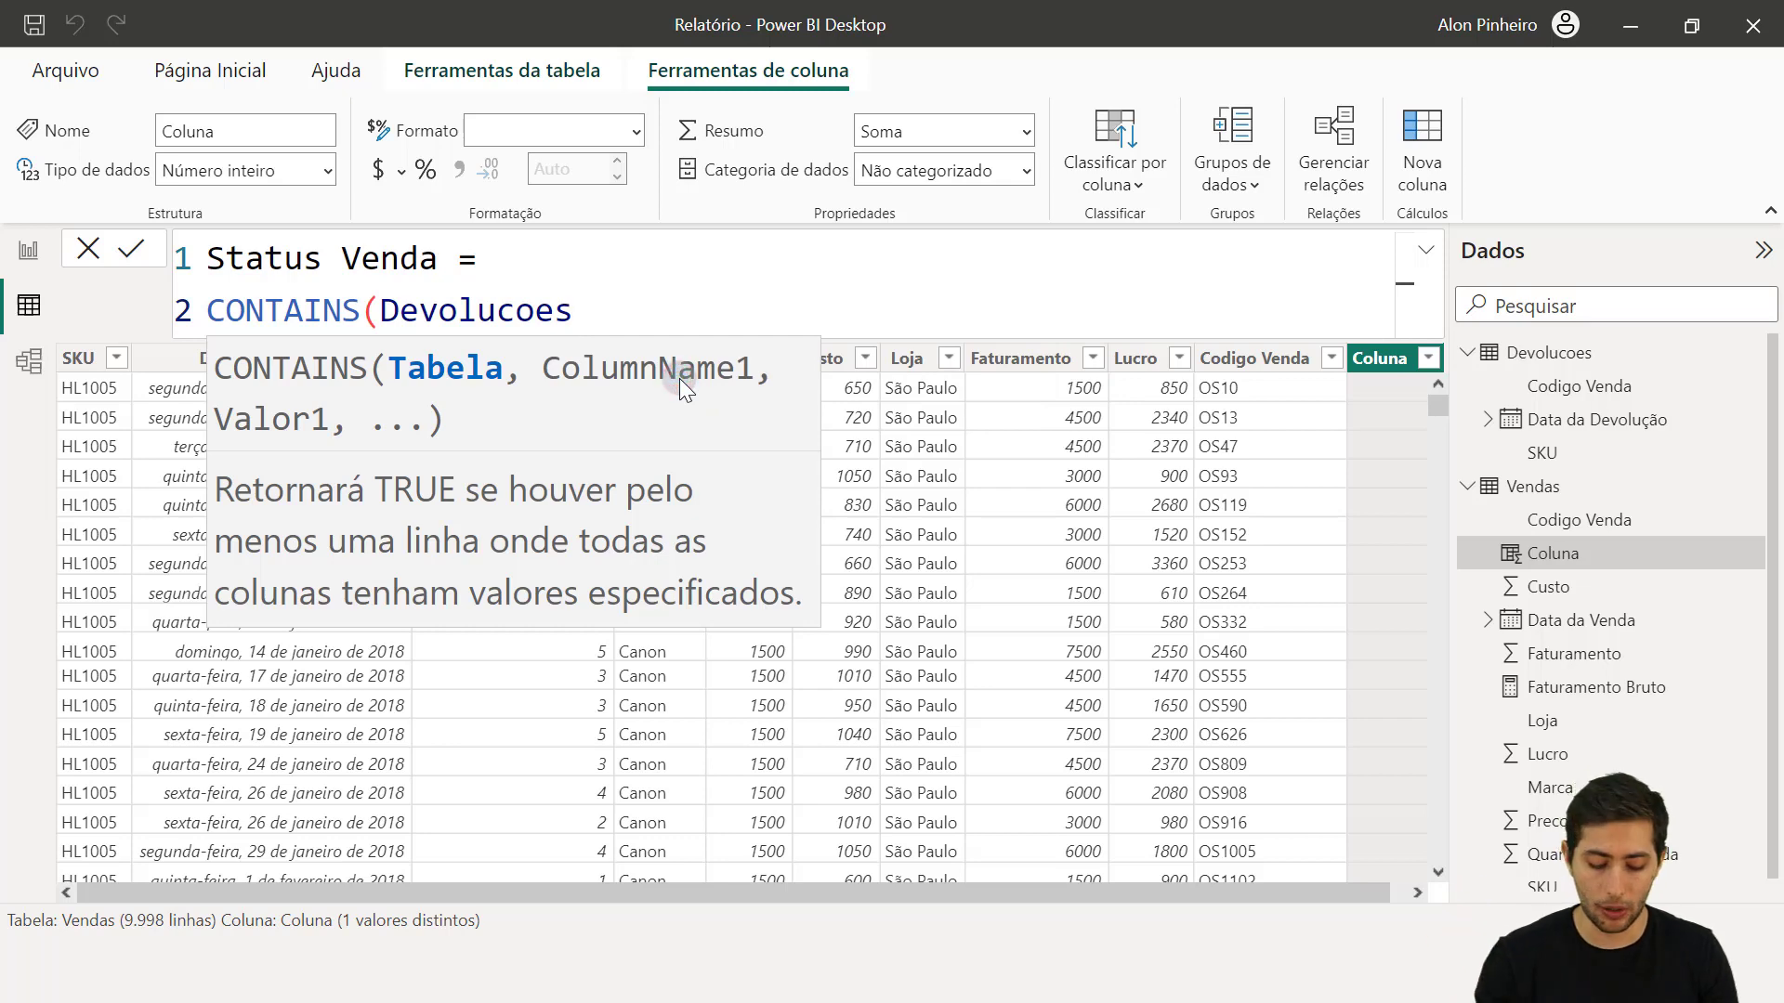
type(",")
key("Escape")
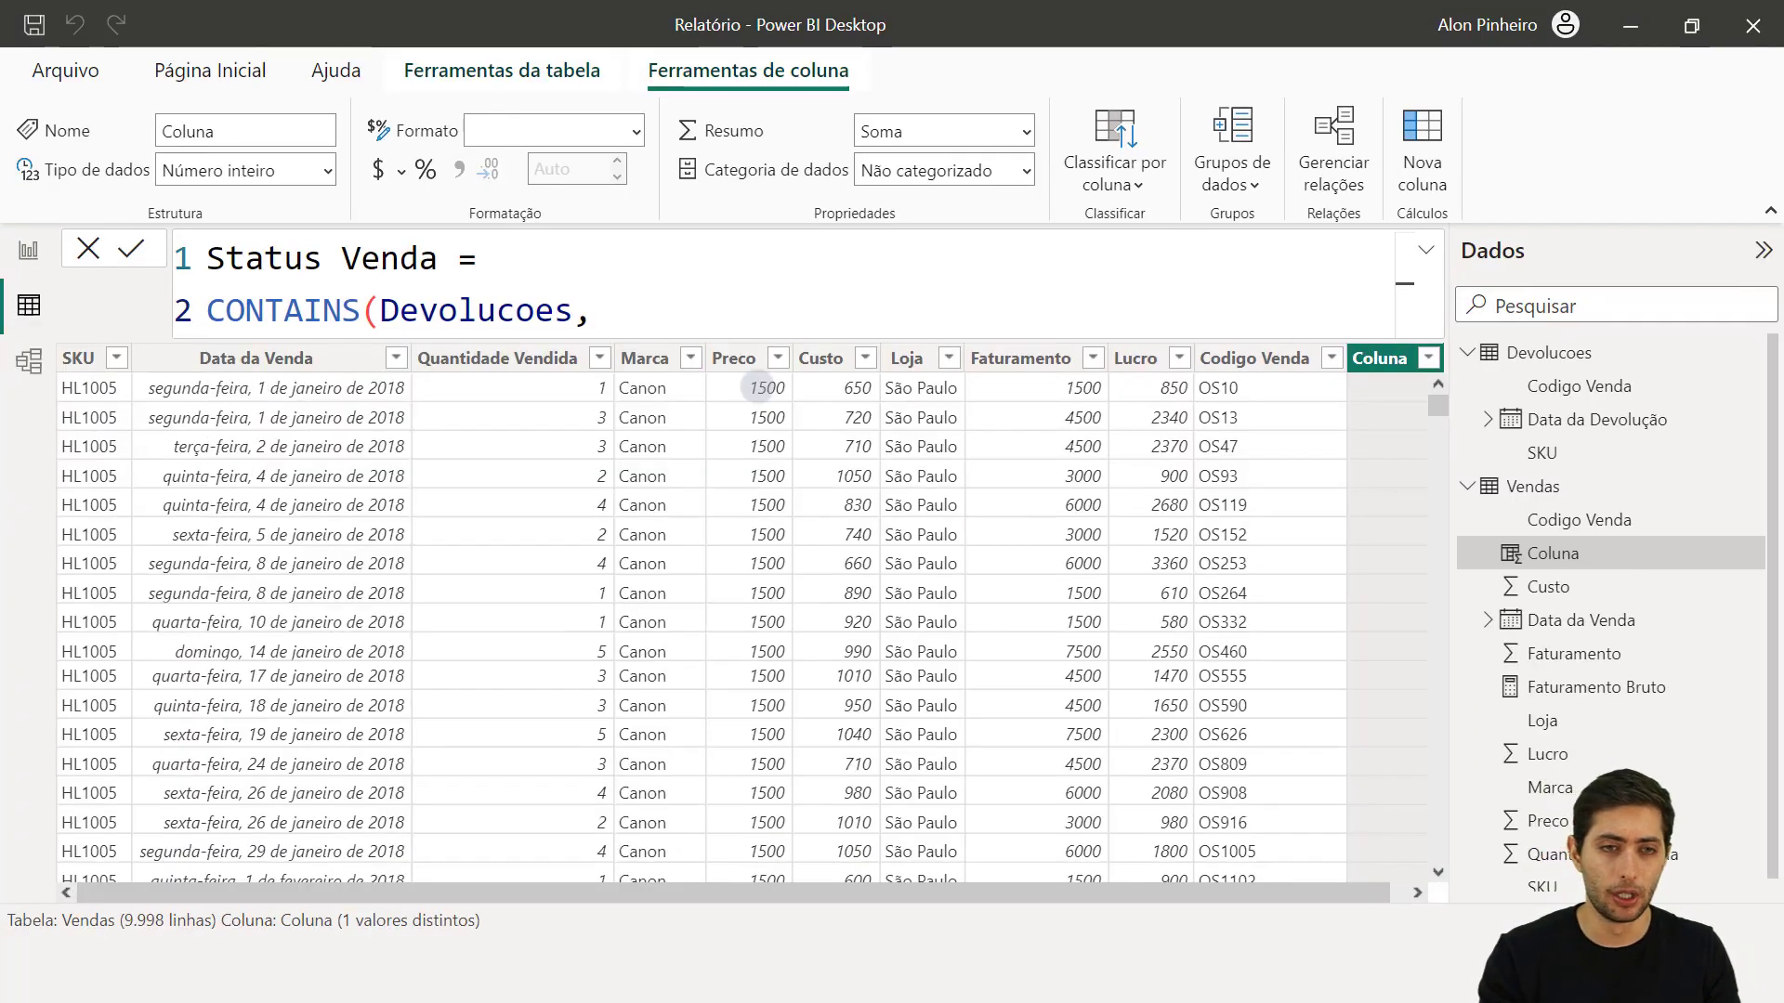
Step: Complete CONTAINS with Devolucoes[Codigo Venda] as the column and Vendas[Codigo Venda] as the value, and commit the formula
type("codi")
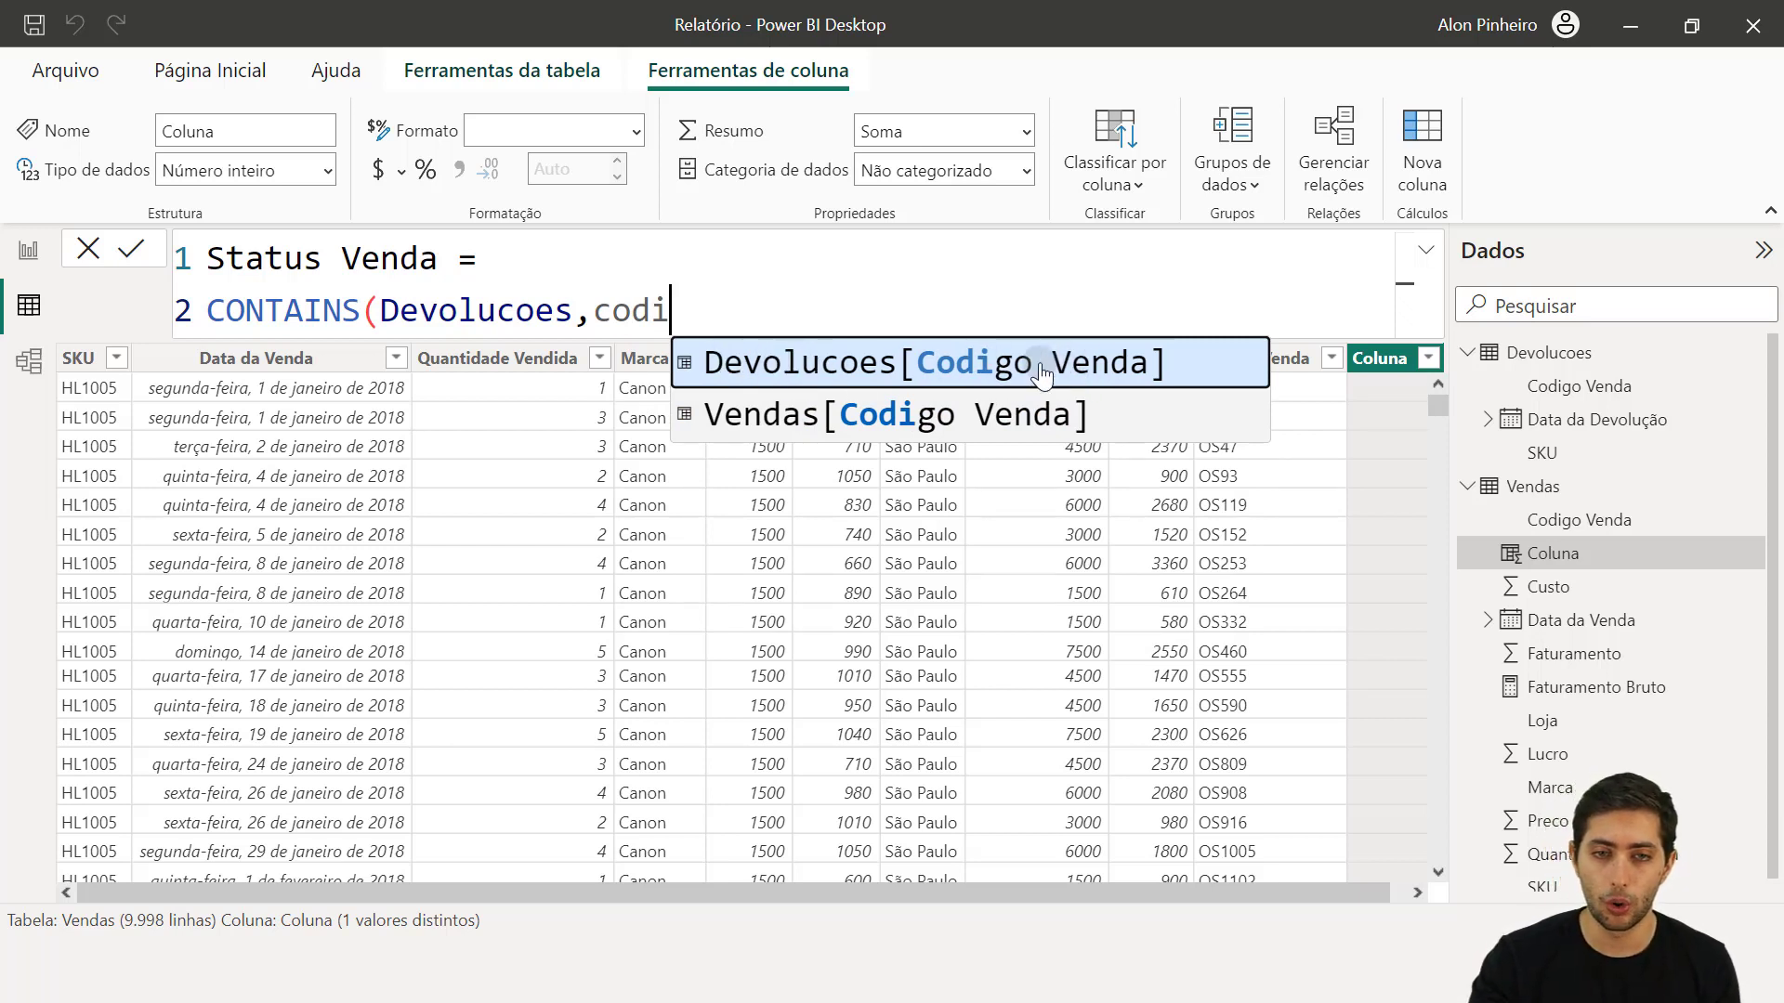
left_click(1075, 363)
type(",")
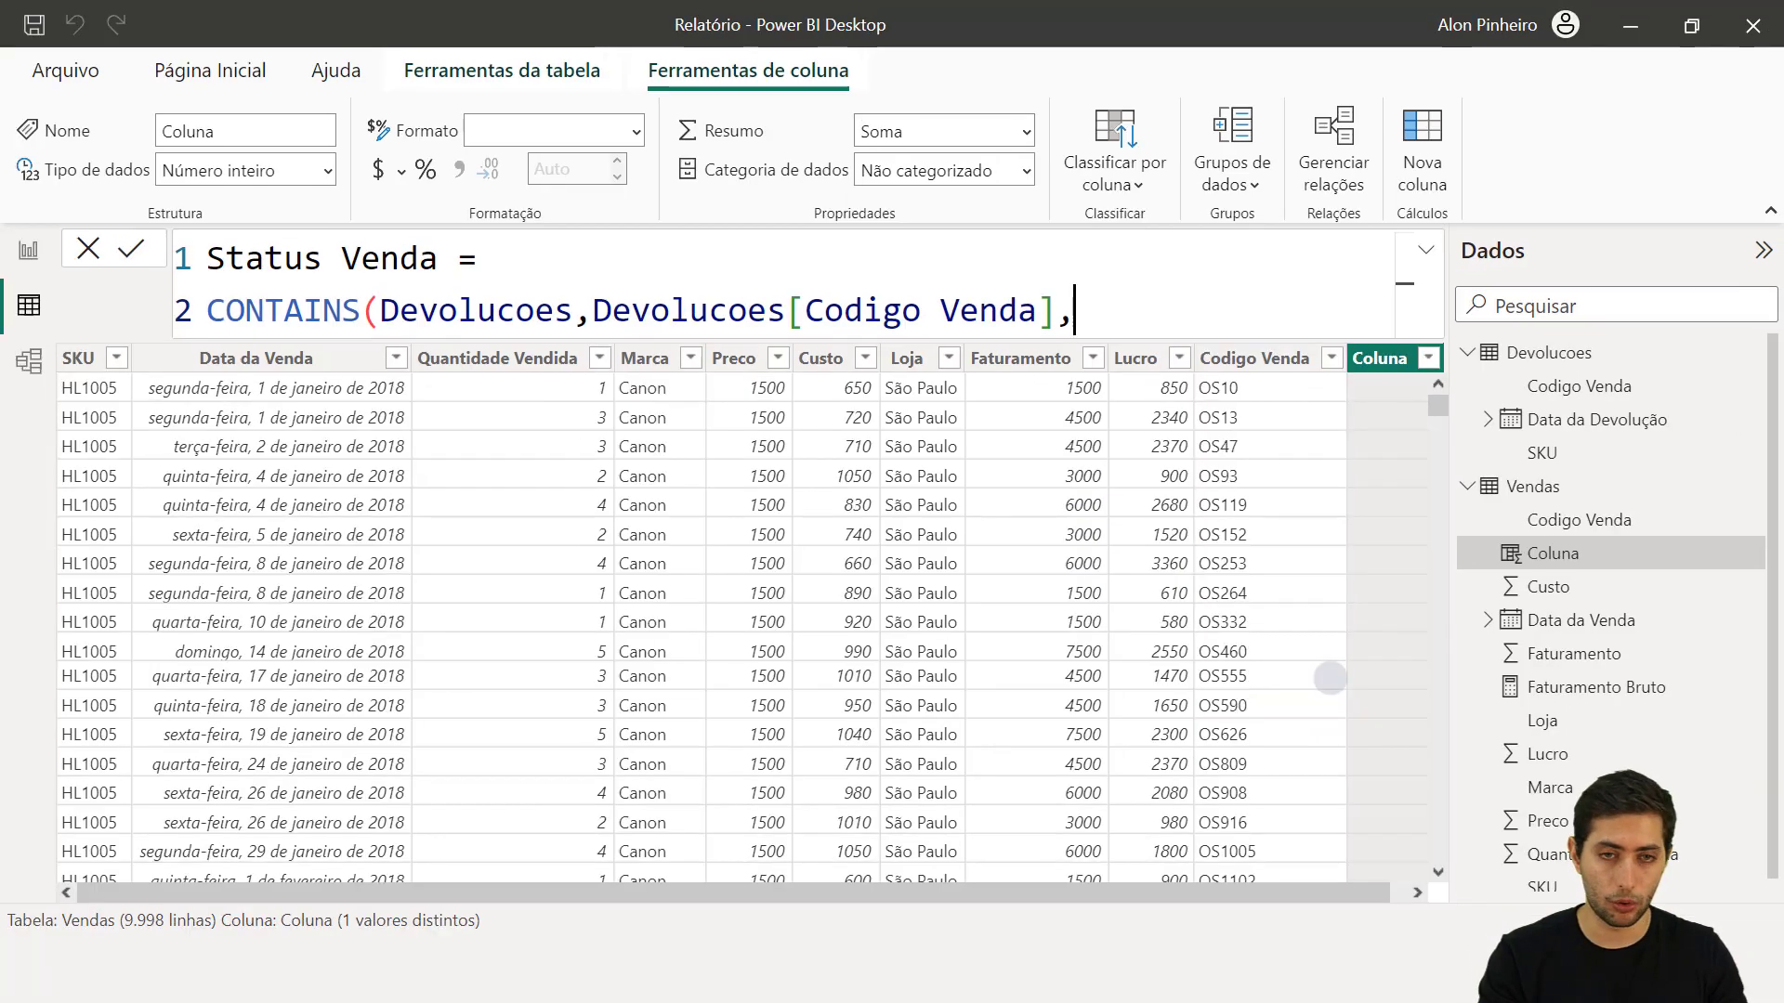
type("codigo")
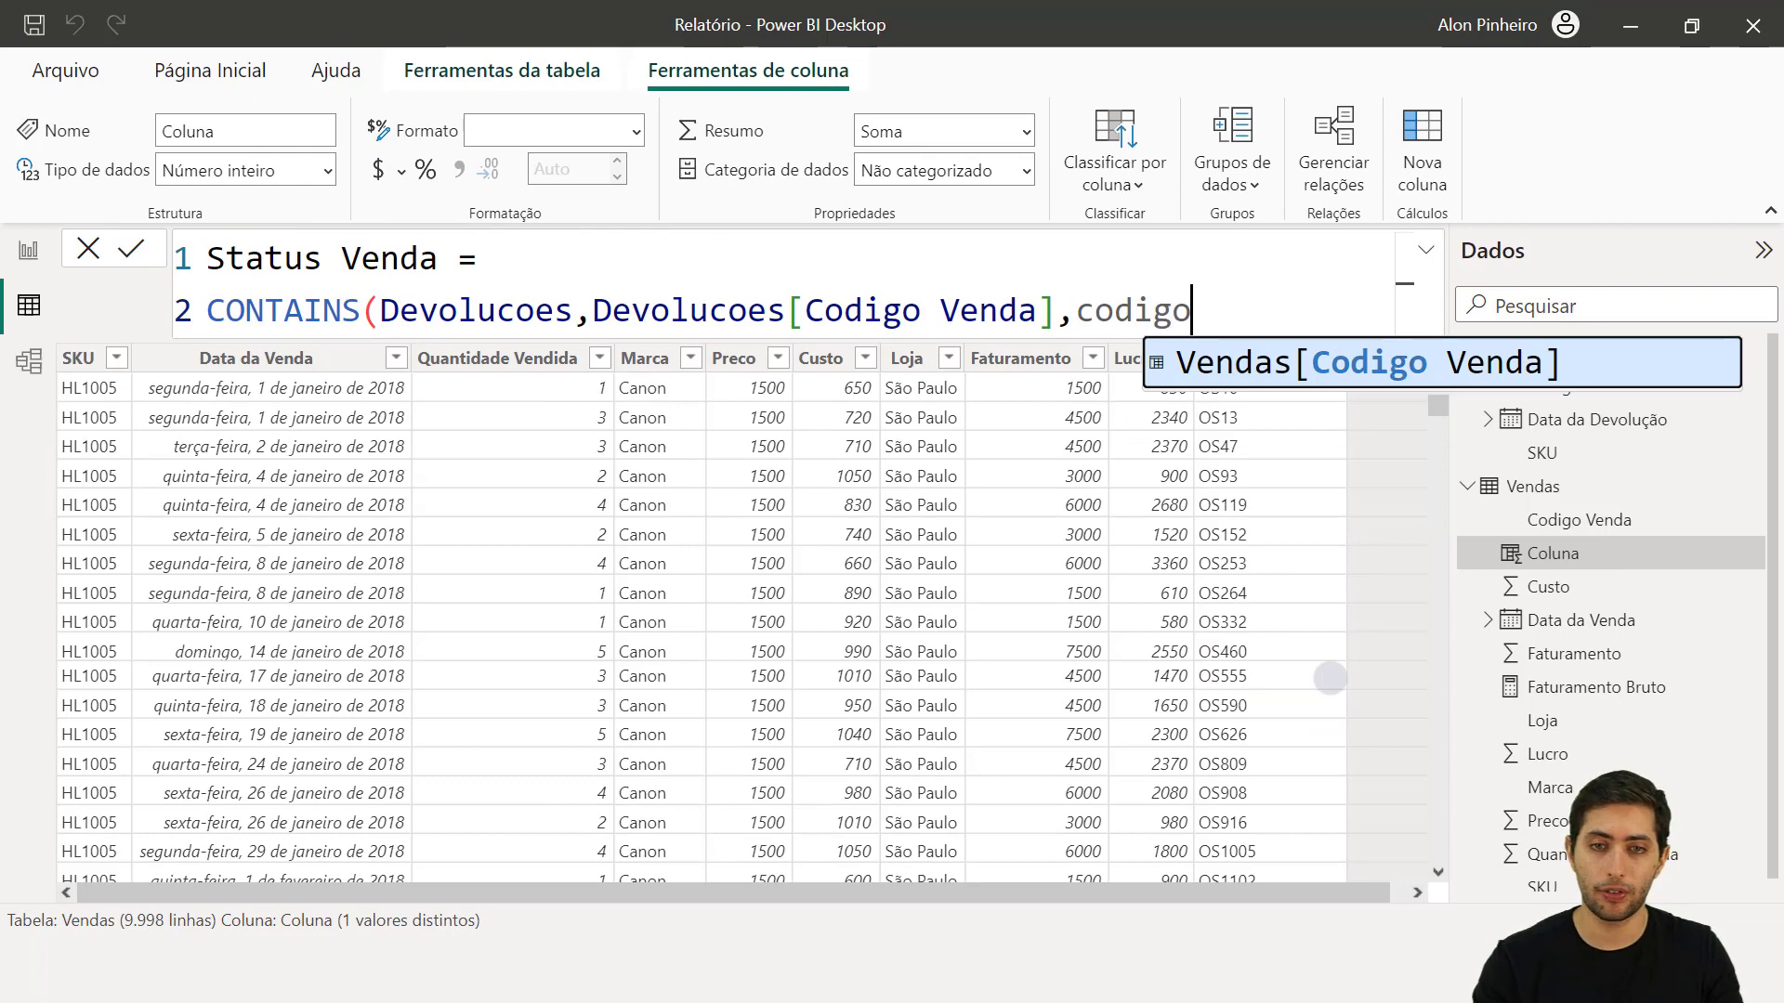
left_click(1245, 362)
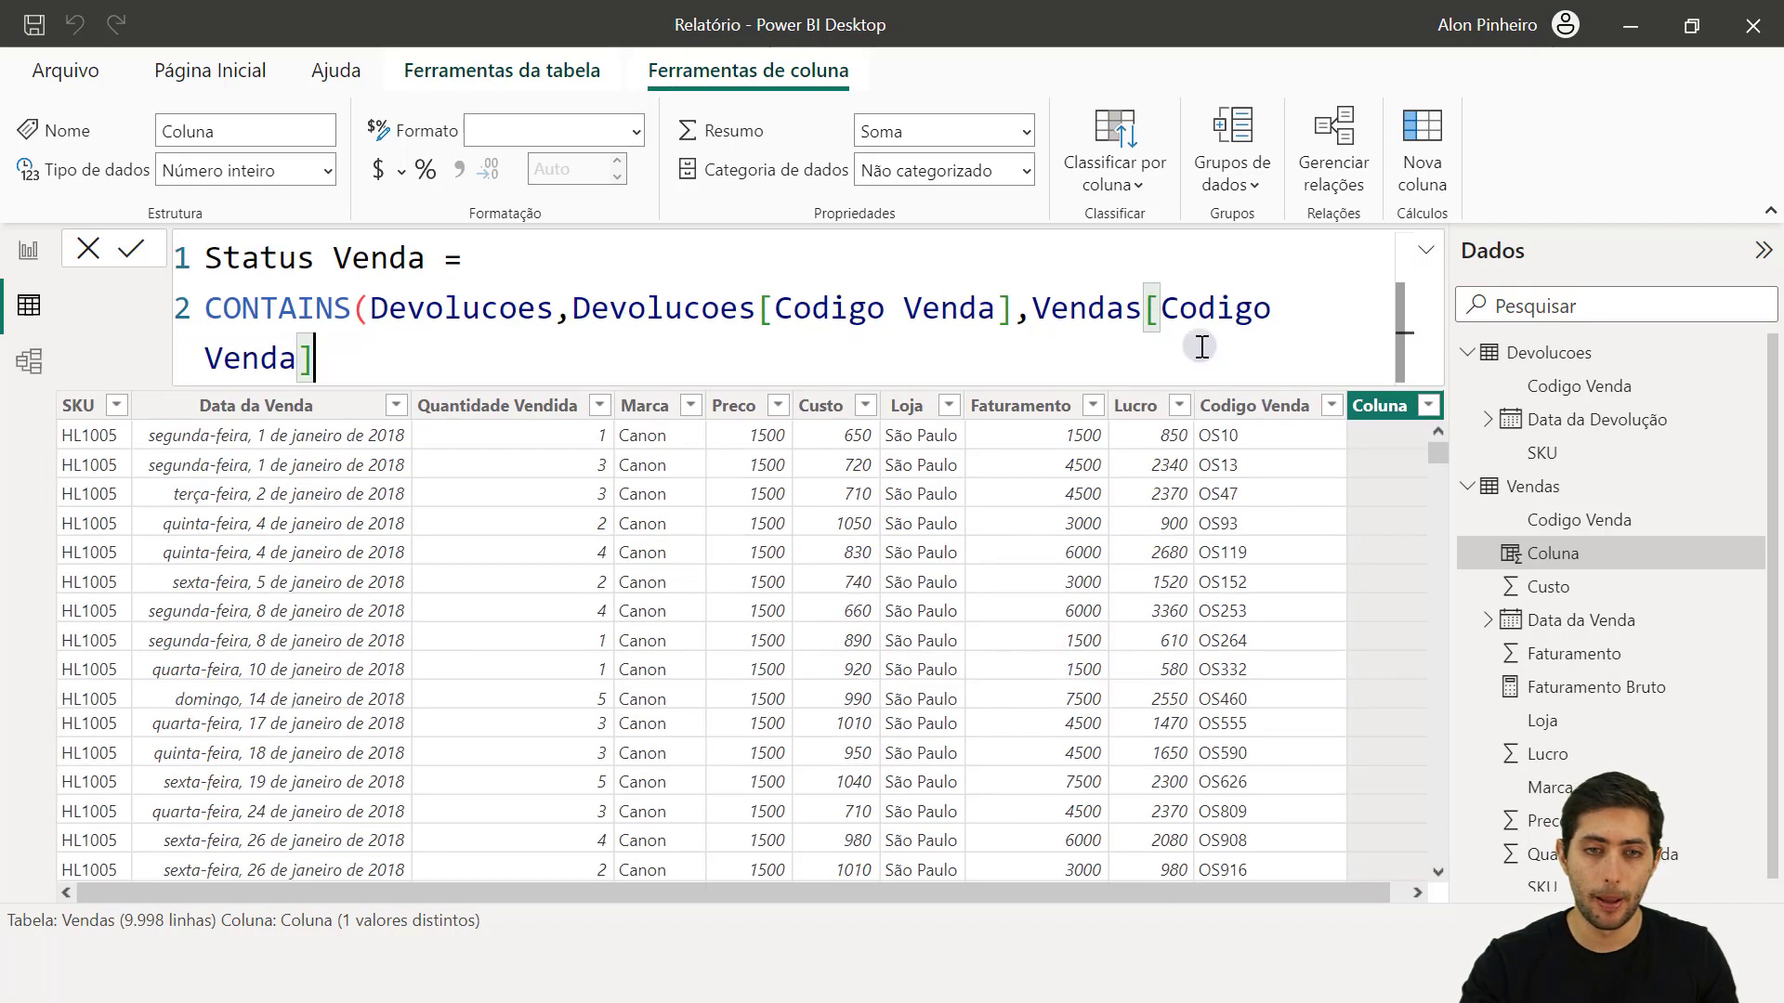
type(")")
key("Return")
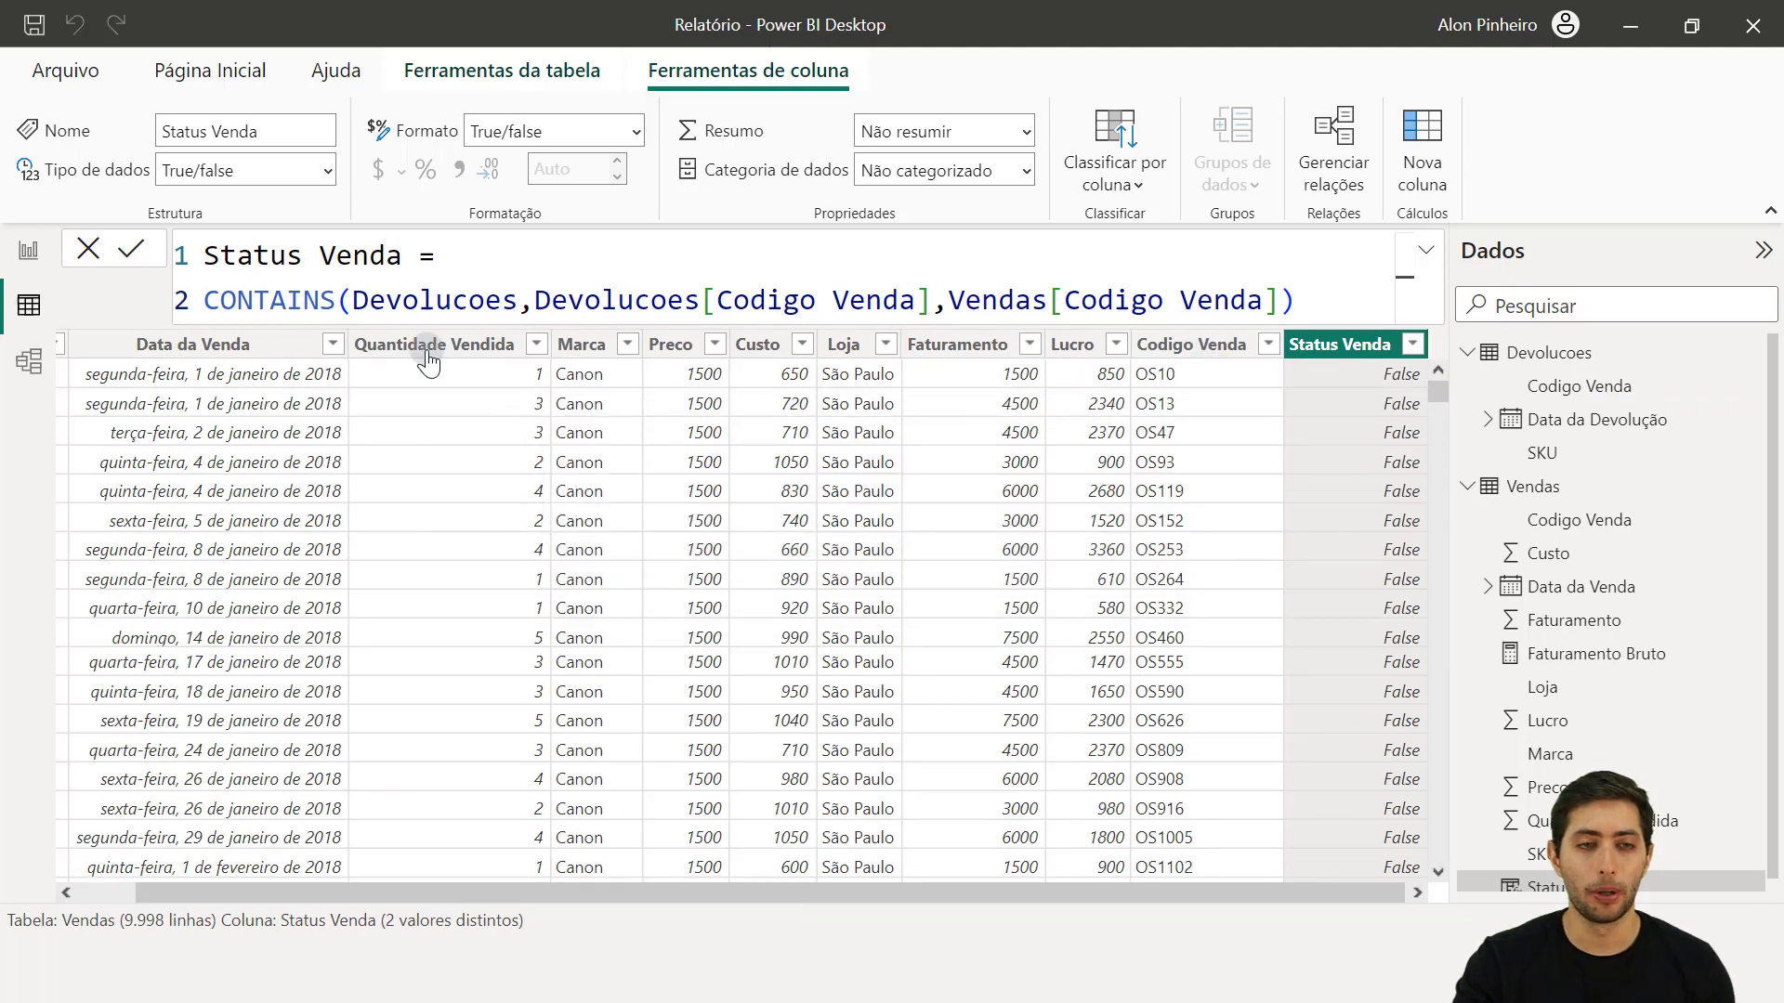
Step: Look through the Status Venda values in the Vendas rows and check the column's filter options without applying a filter
scroll(1237, 520, "down", 8)
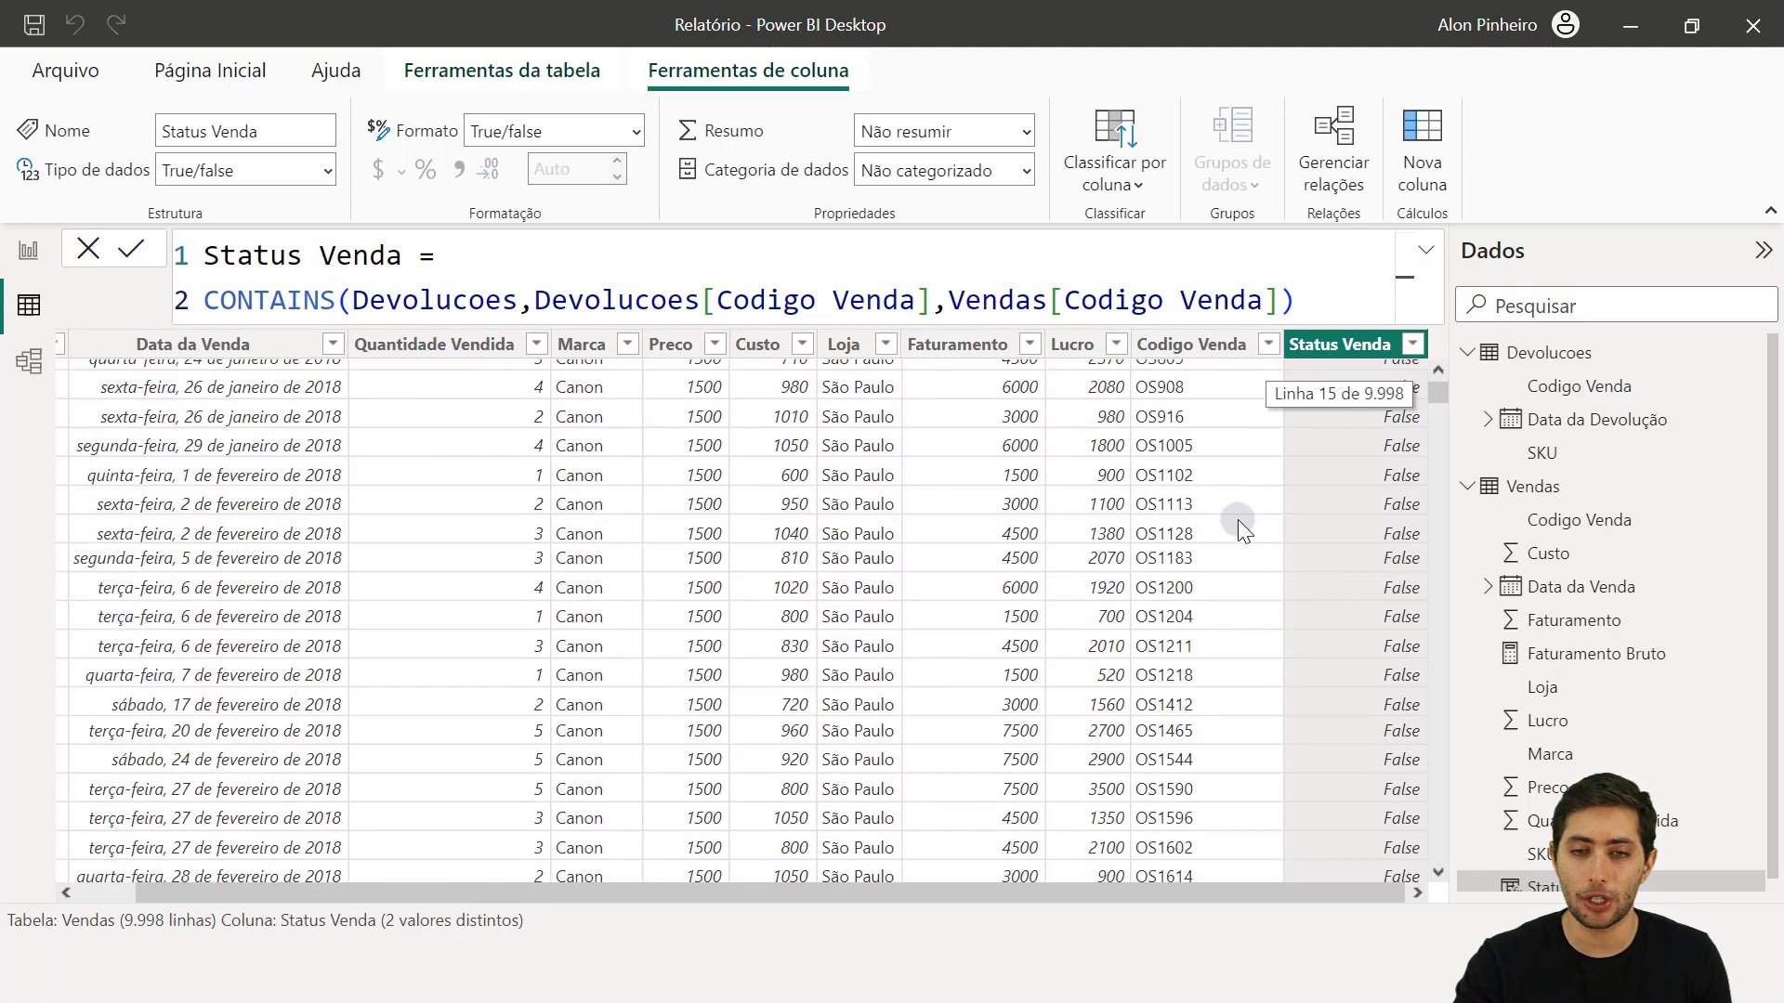
scroll(1272, 491, "down", 20)
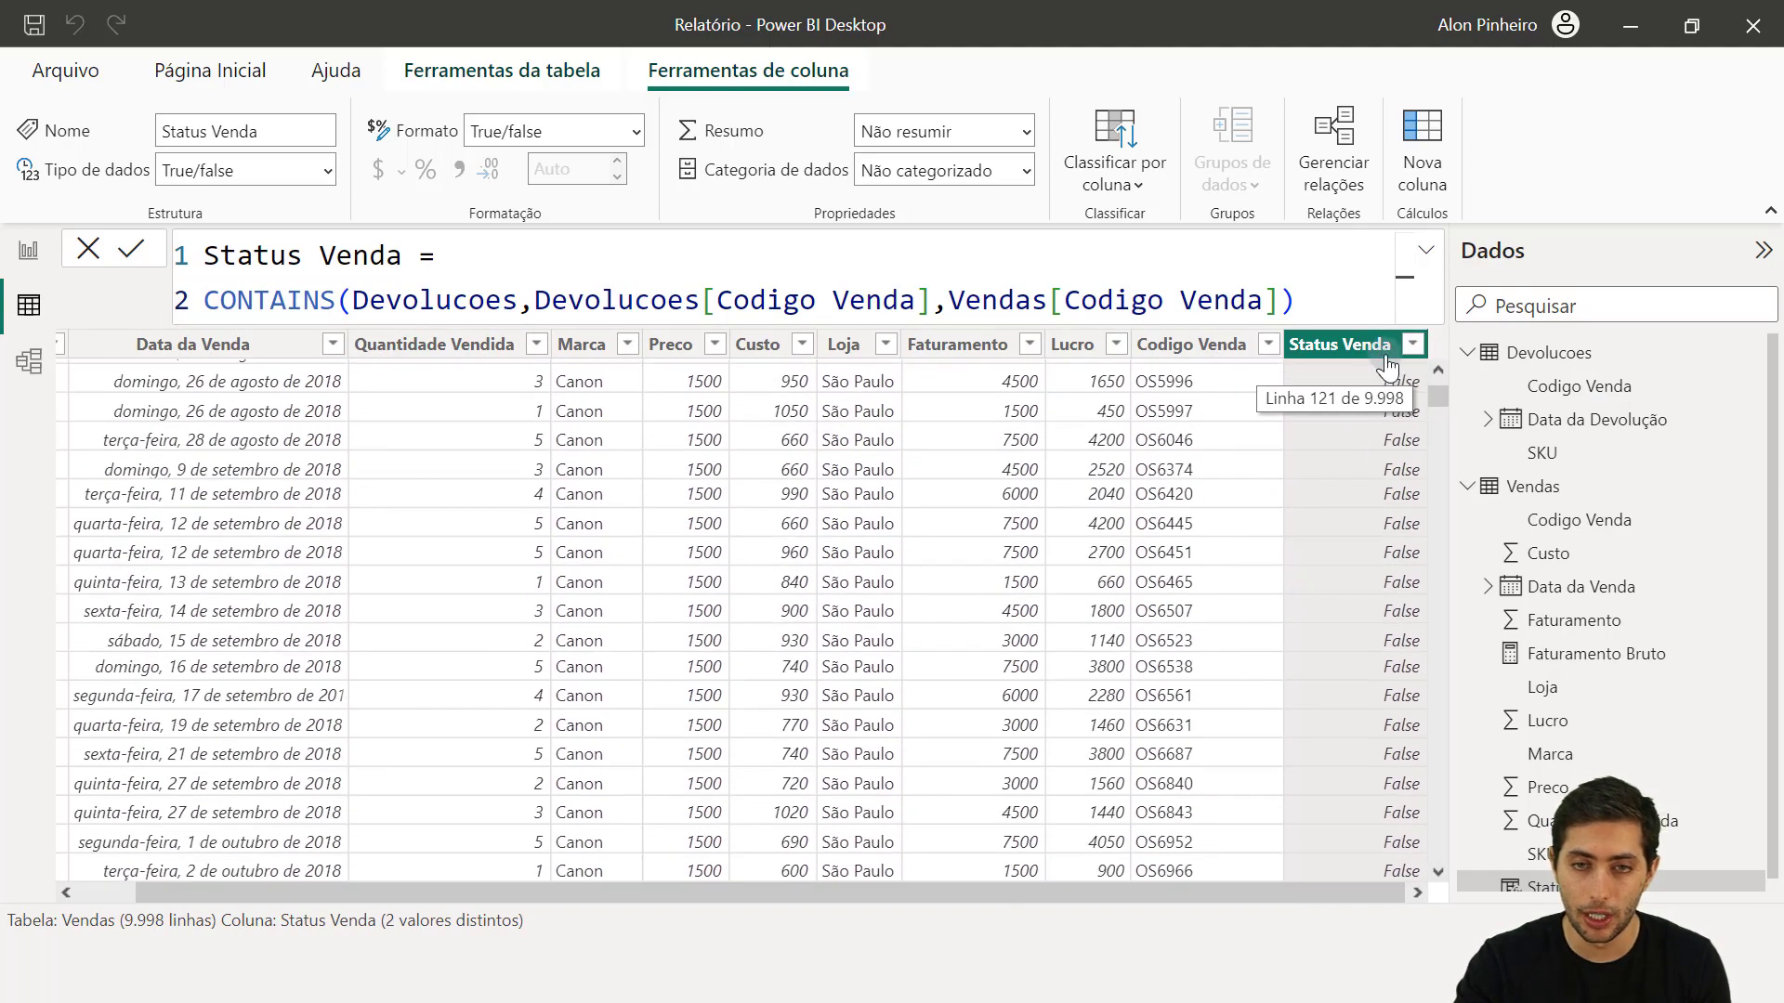
left_click(1413, 345)
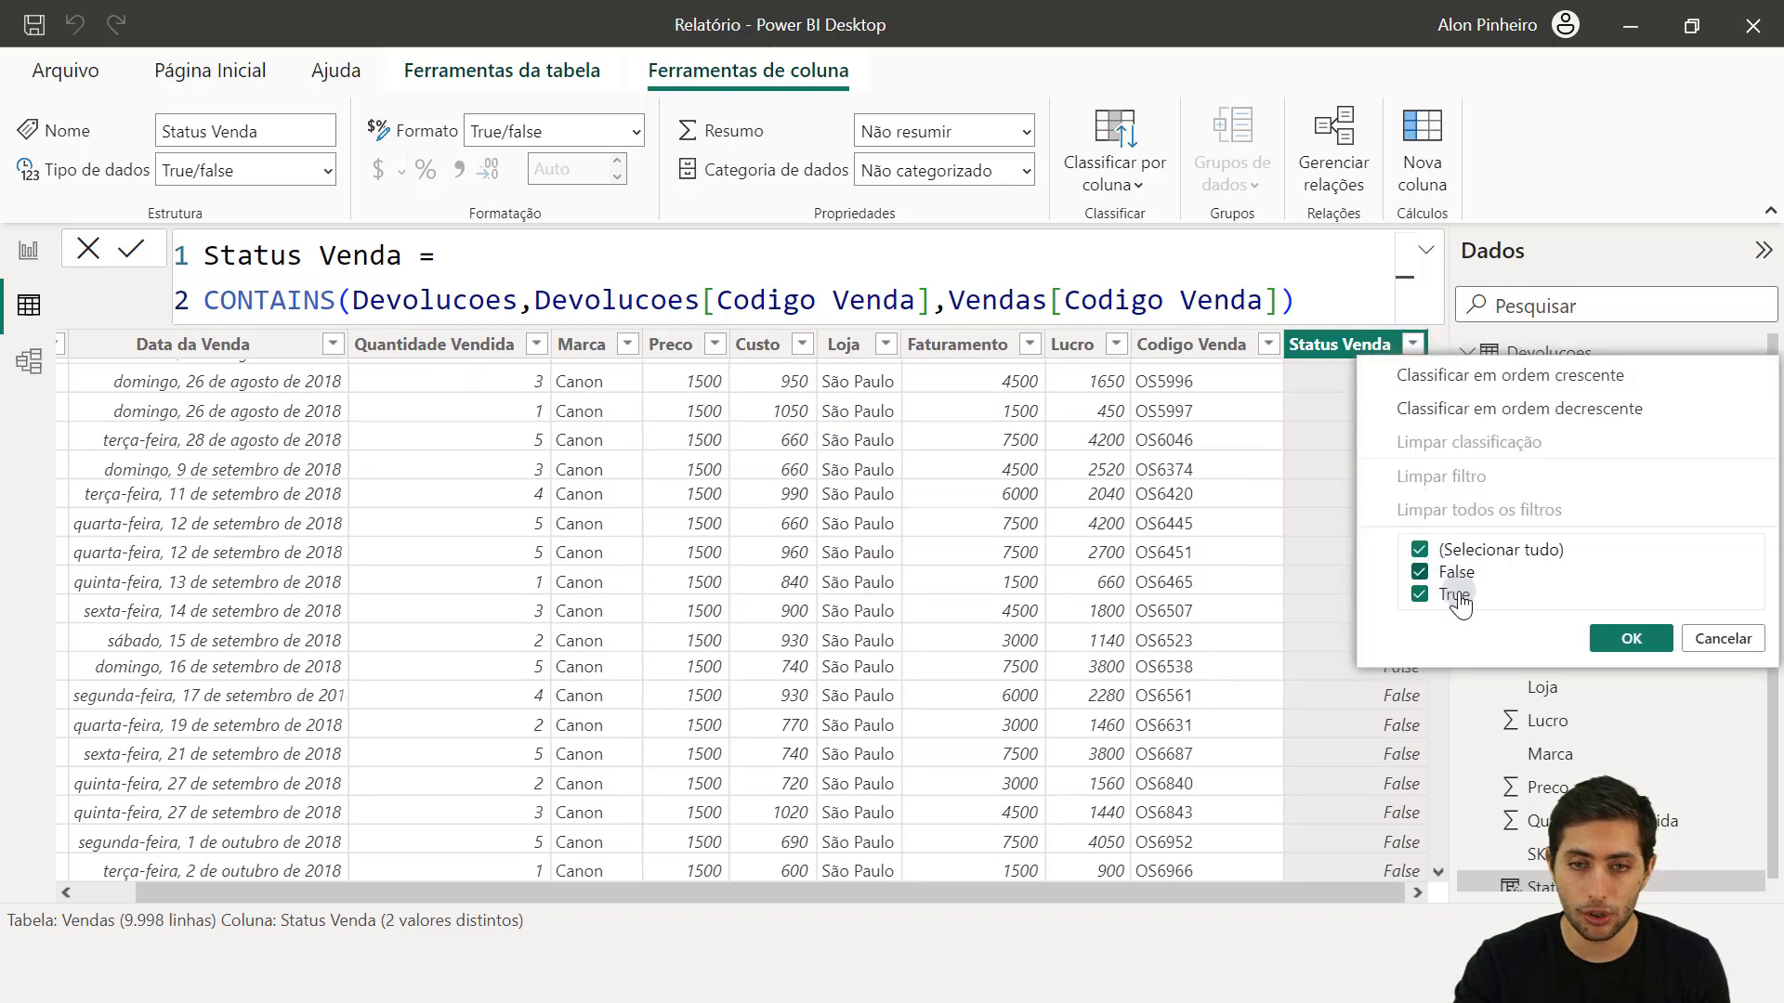
left_click(1710, 638)
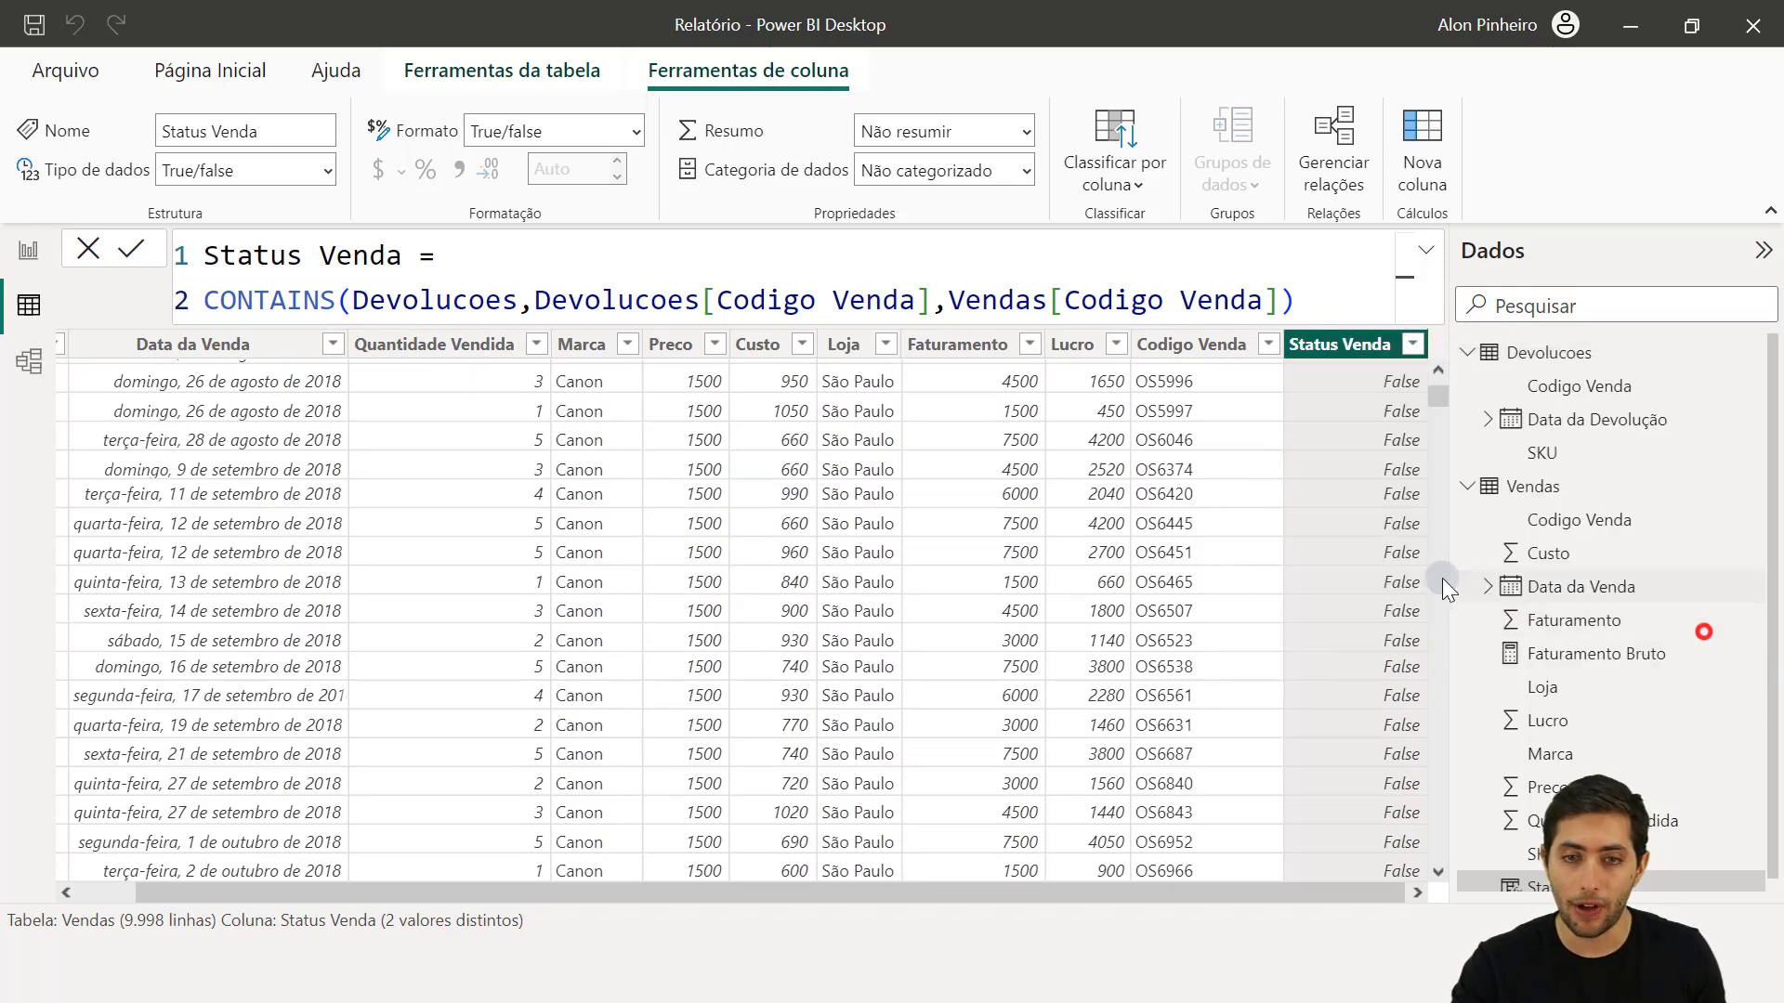
scroll(1416, 581, "down", 6)
scroll(1414, 576, "up", 20)
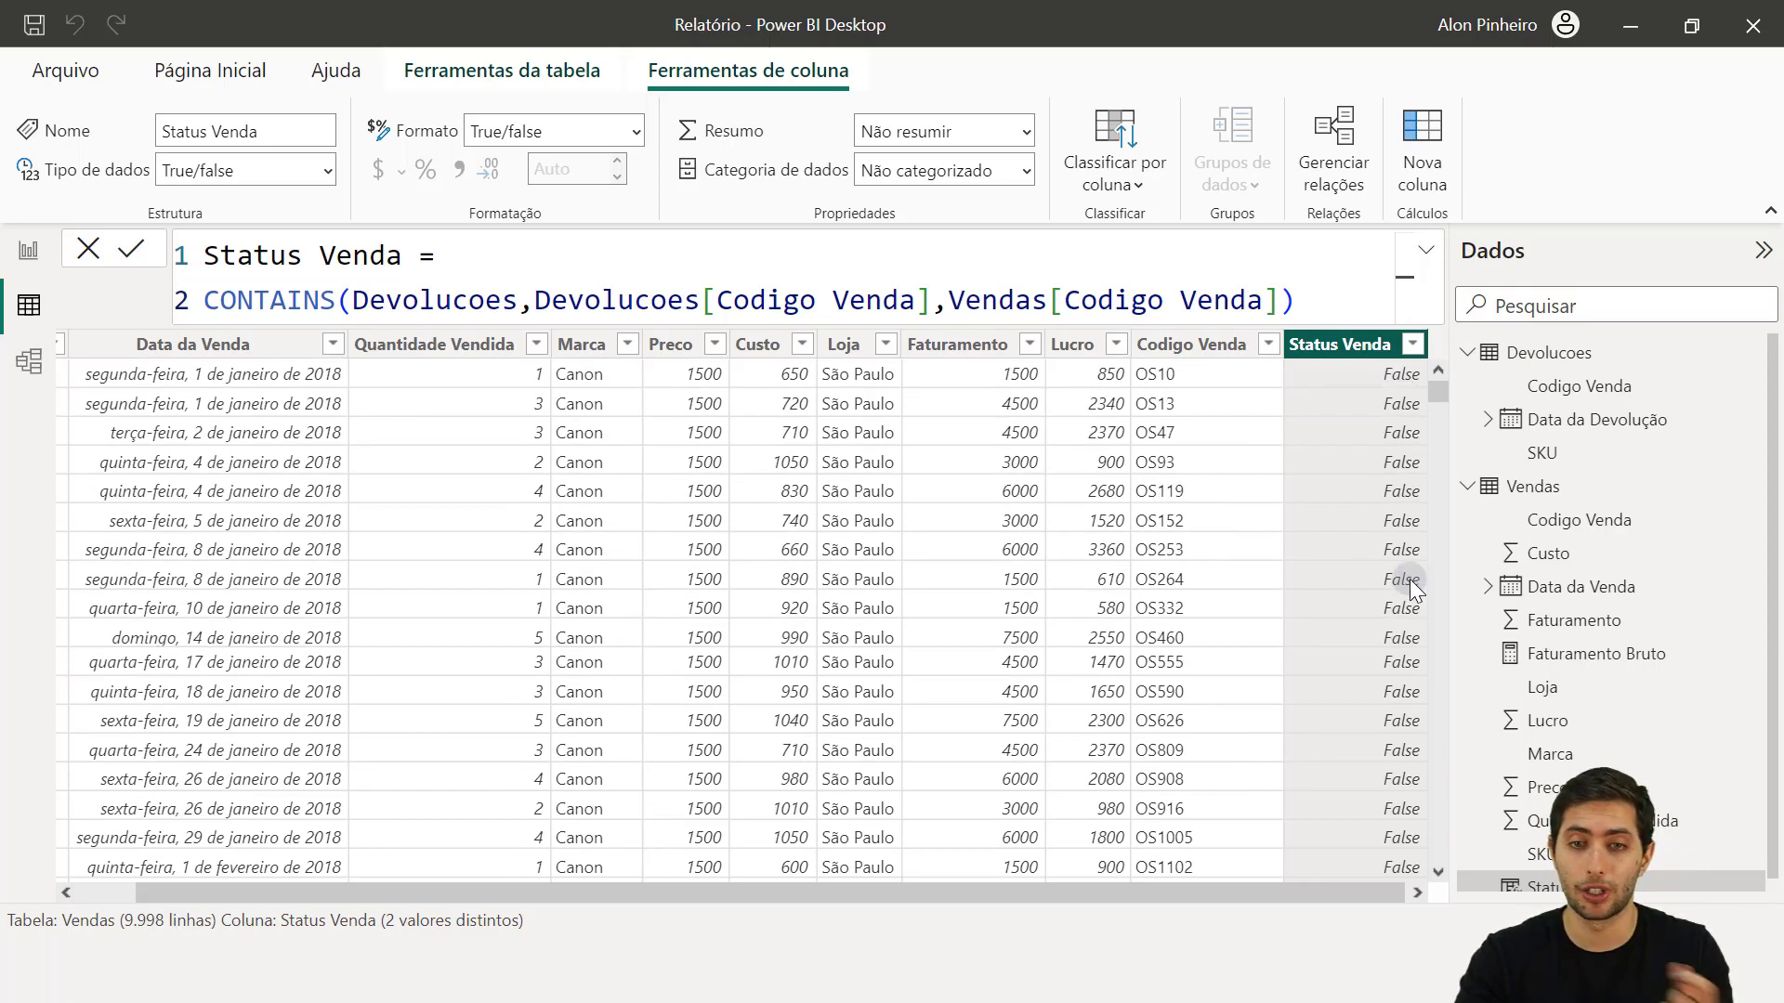
Step: Filter the Vendas table to rows whose Status Venda is True and look through their Codigo Venda values
left_click(1413, 345)
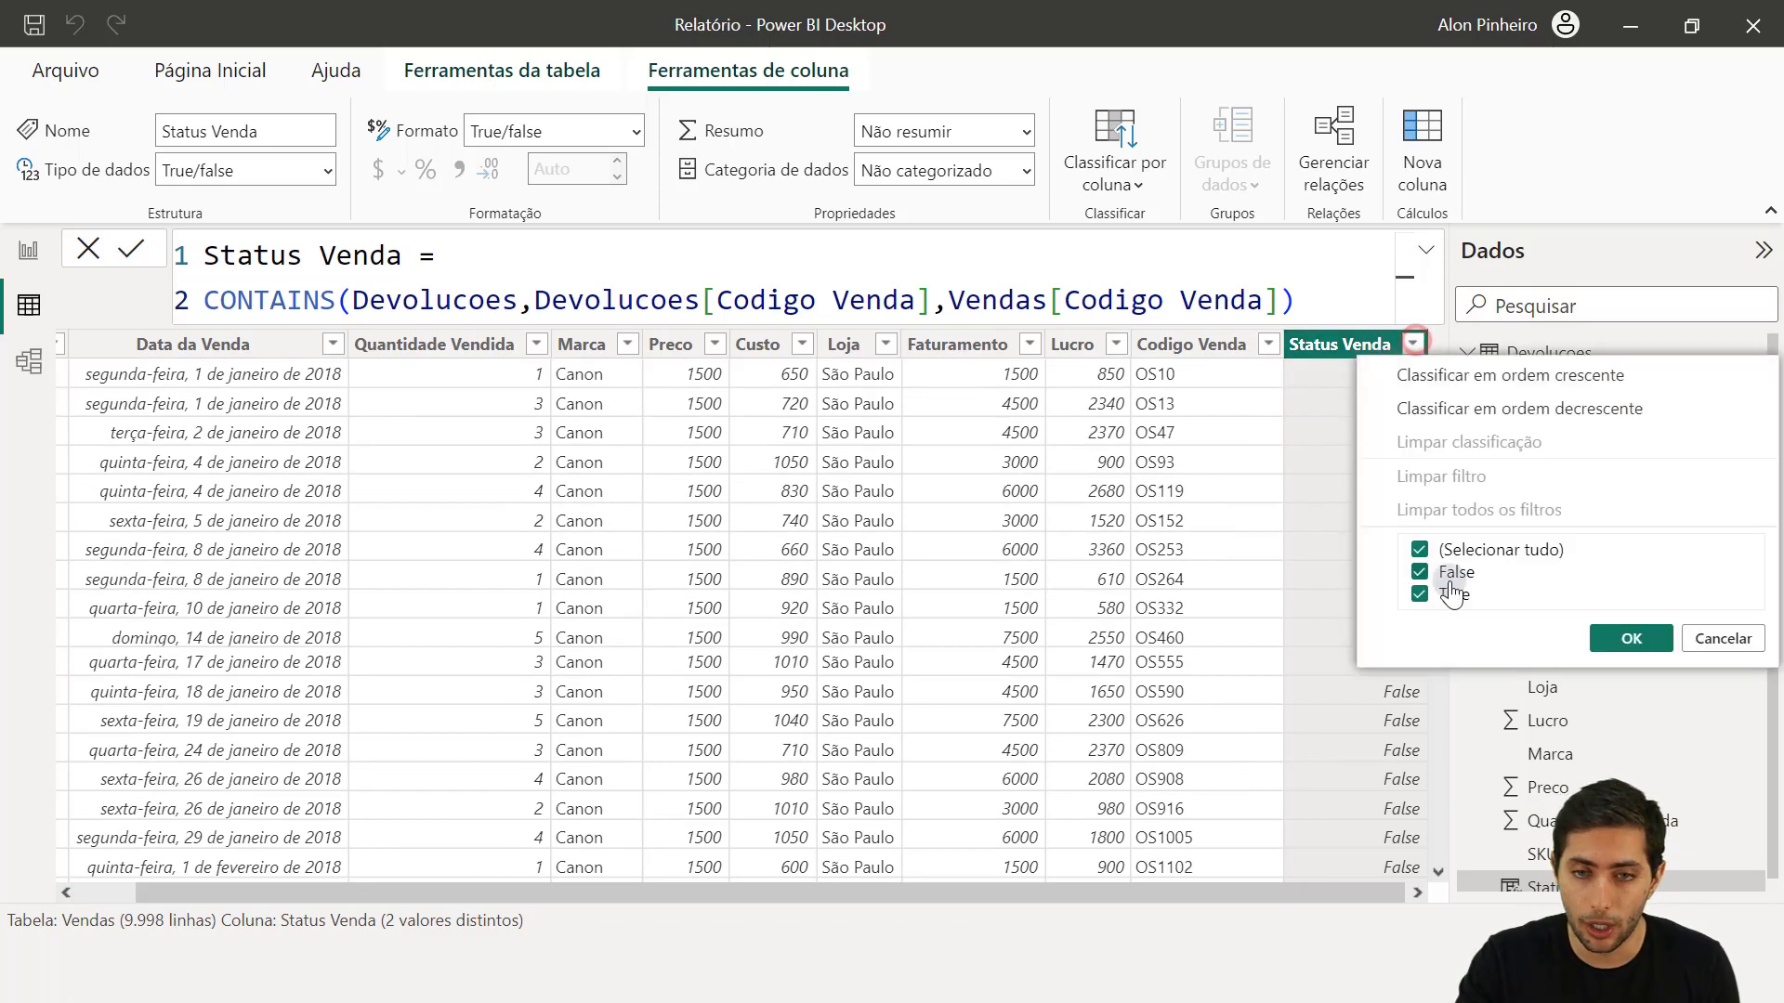
left_click(1421, 571)
left_click(1587, 638)
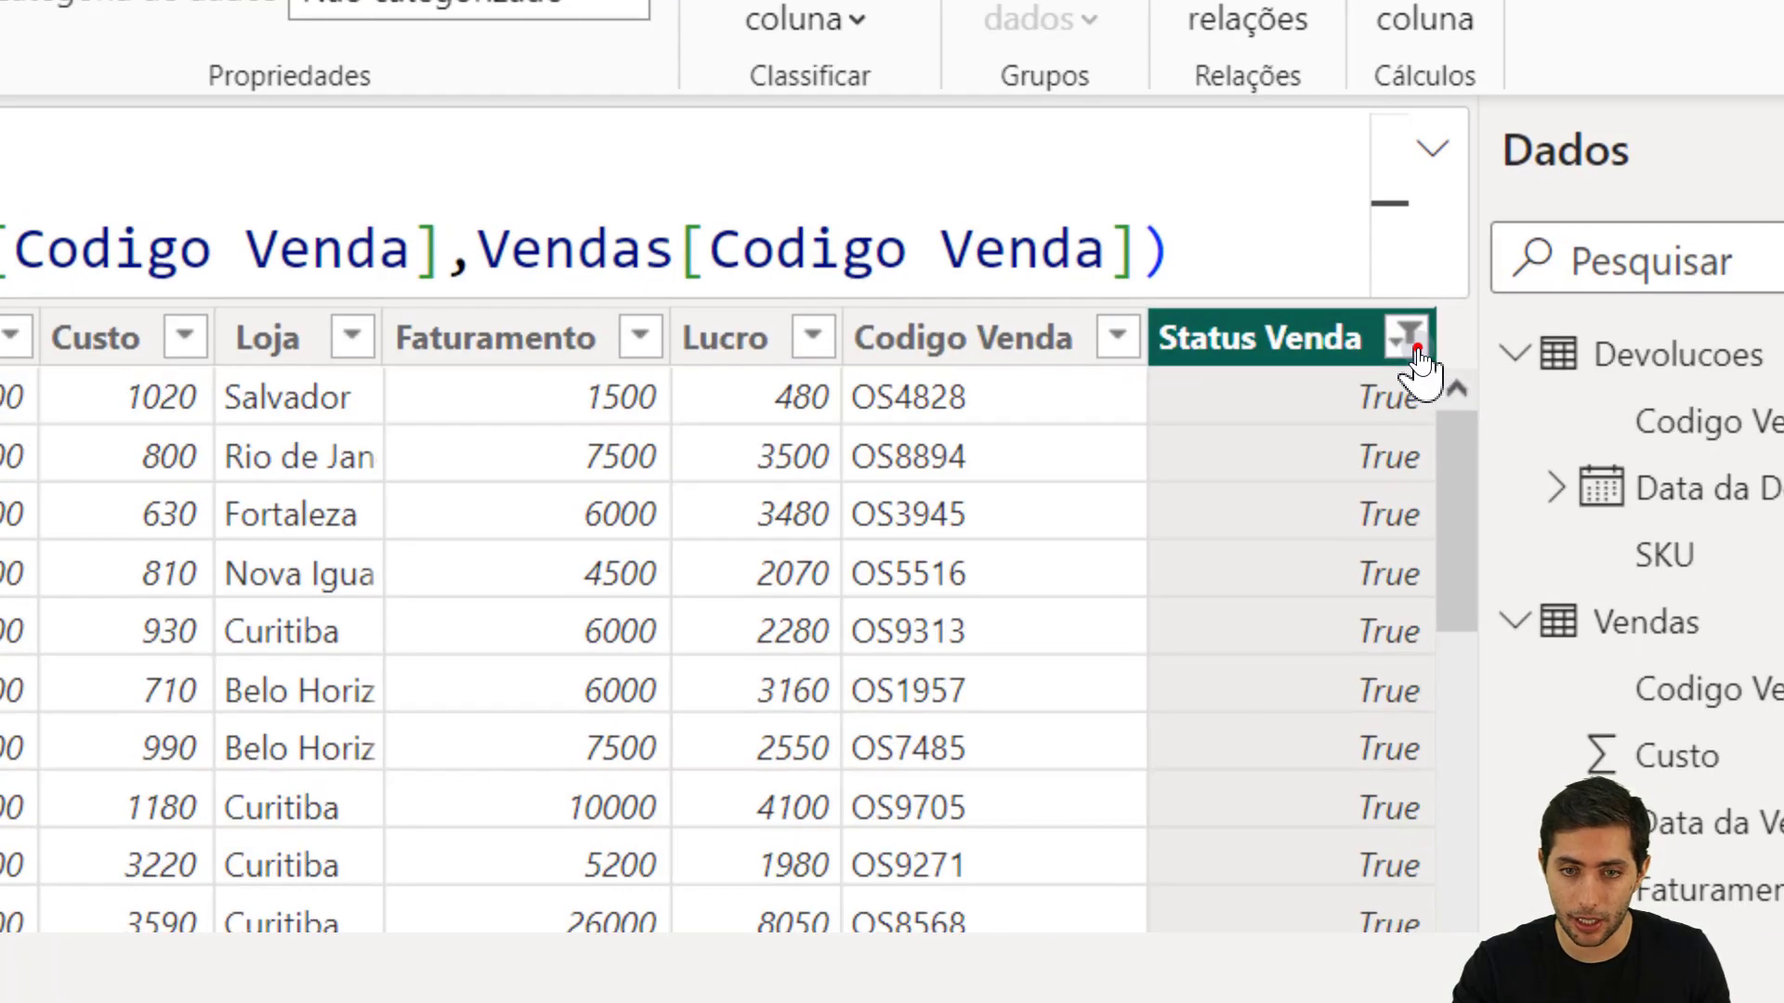
left_click(1413, 344)
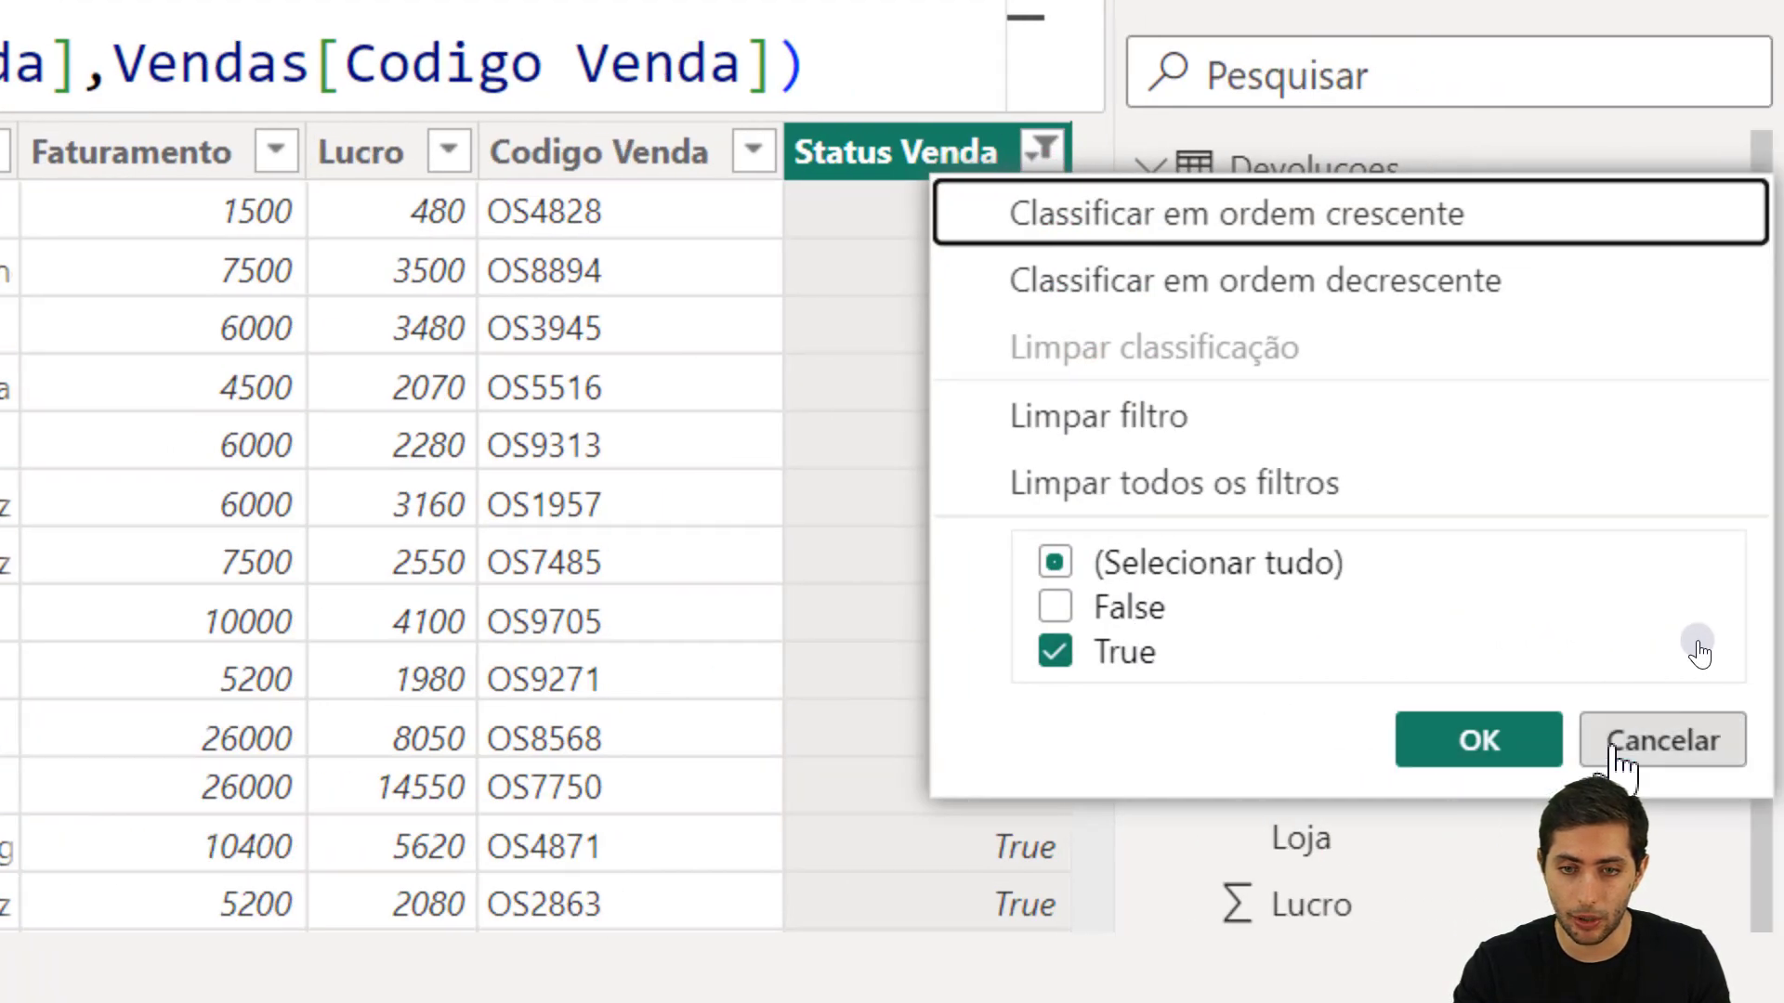
left_click(1615, 746)
scroll(697, 311, "down", 5)
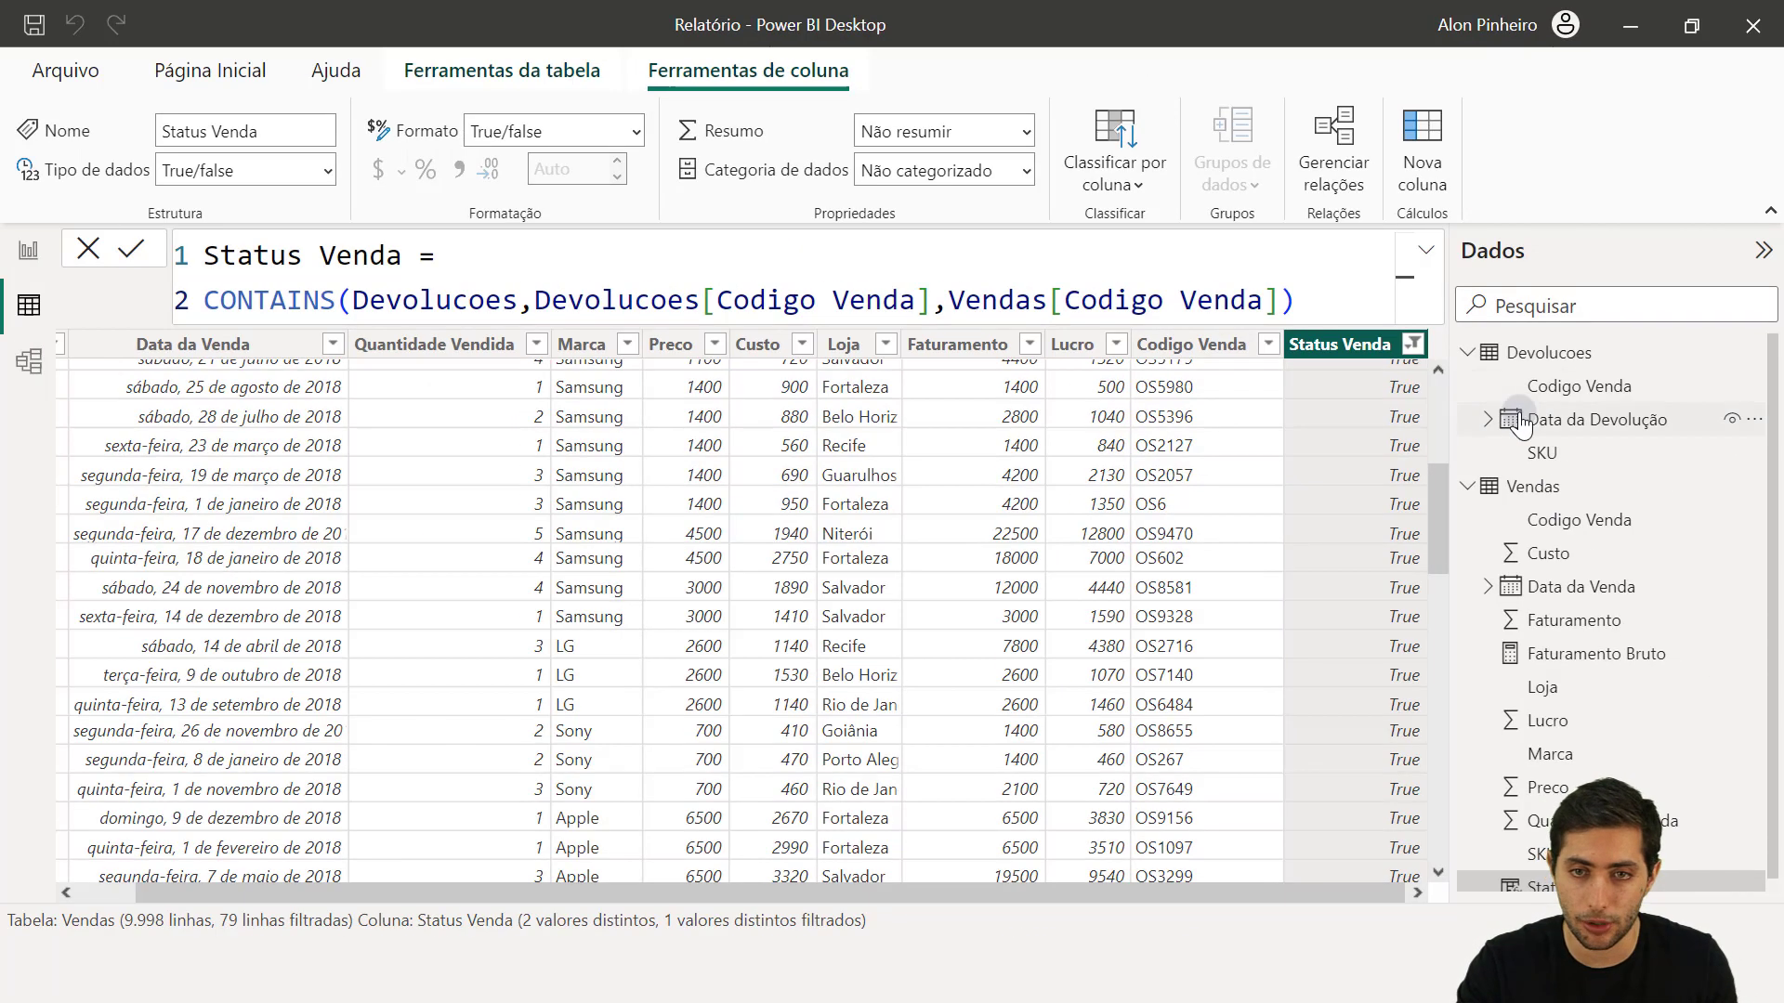
Step: Filter the Devolucoes table's Codigo Venda column by the search os6, check the matching codes, and clear the filter
left_click(1542, 353)
left_click(568, 290)
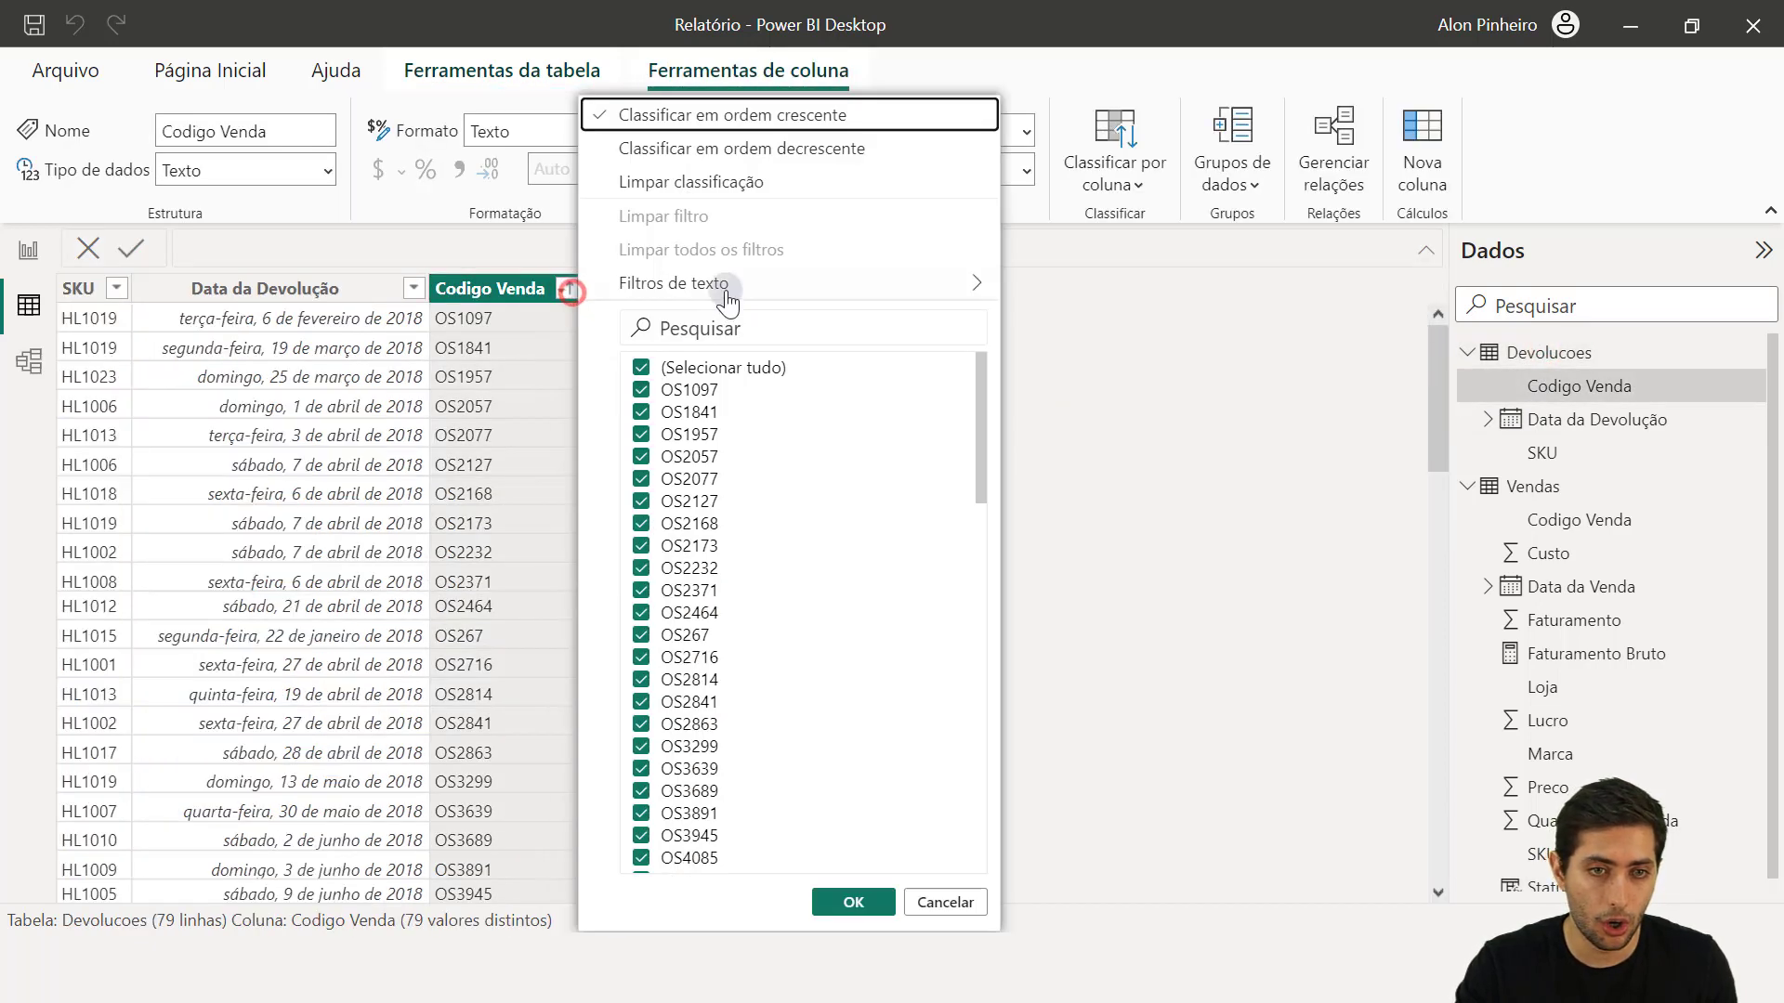
left_click(710, 316)
type("os6")
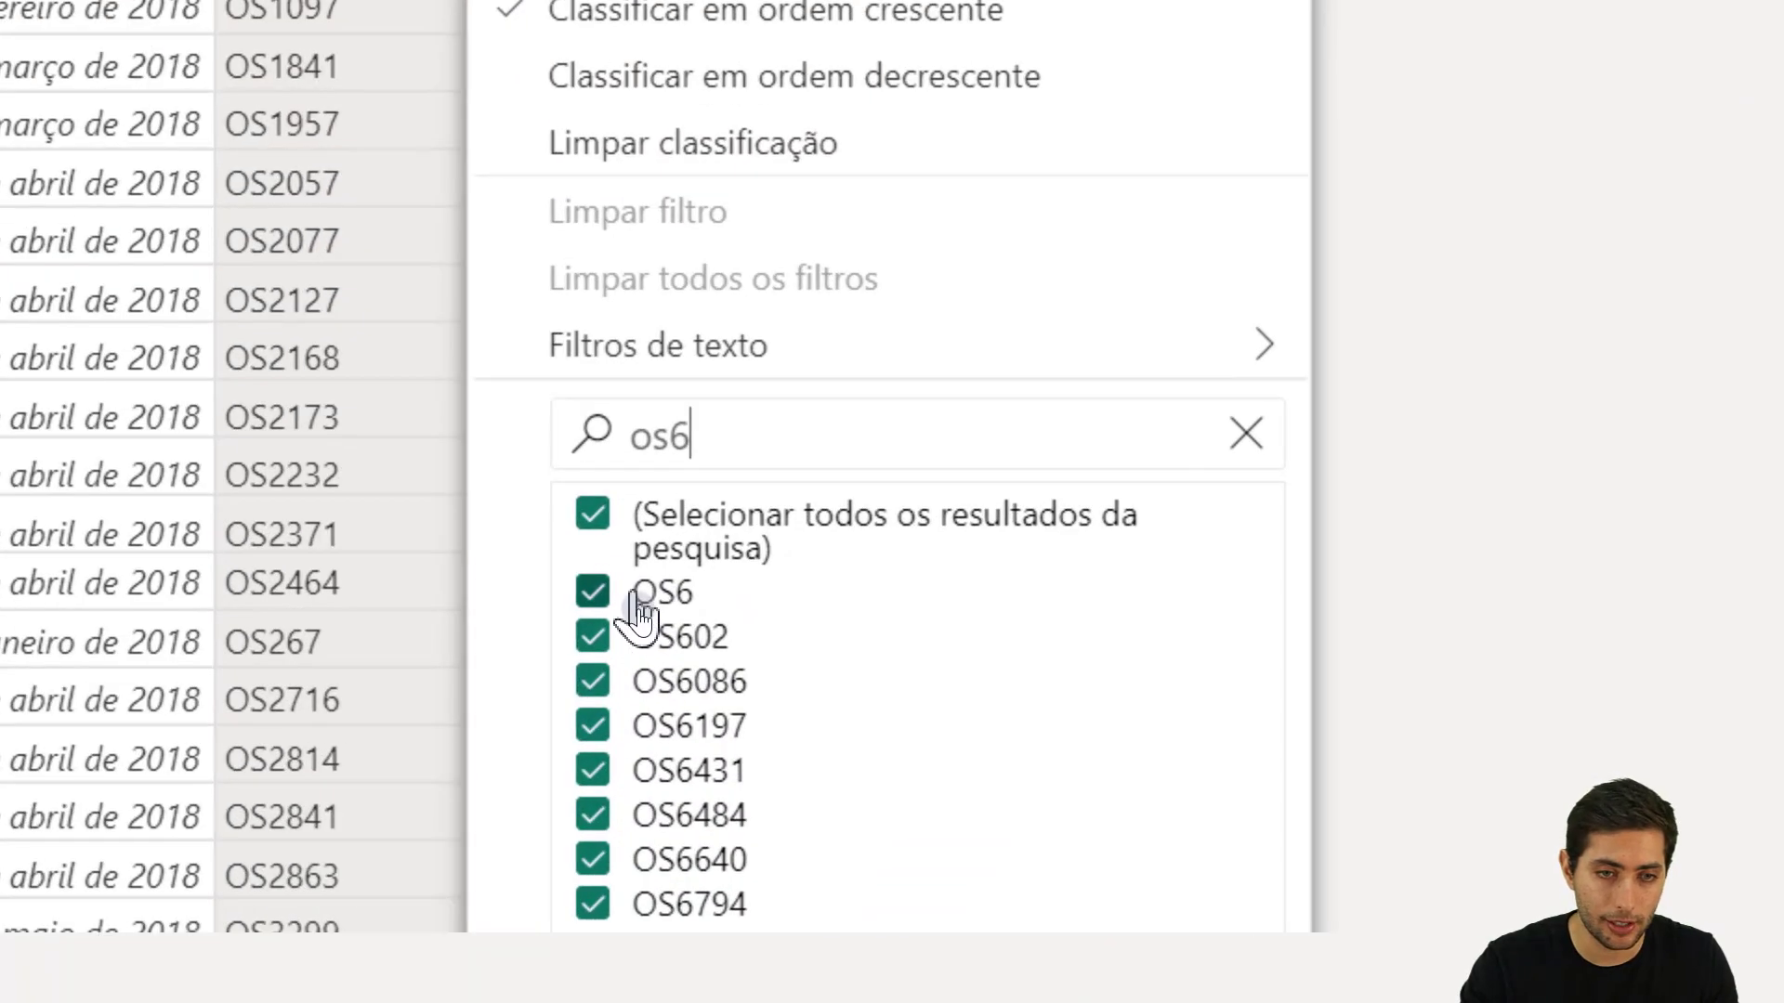
left_click(1031, 833)
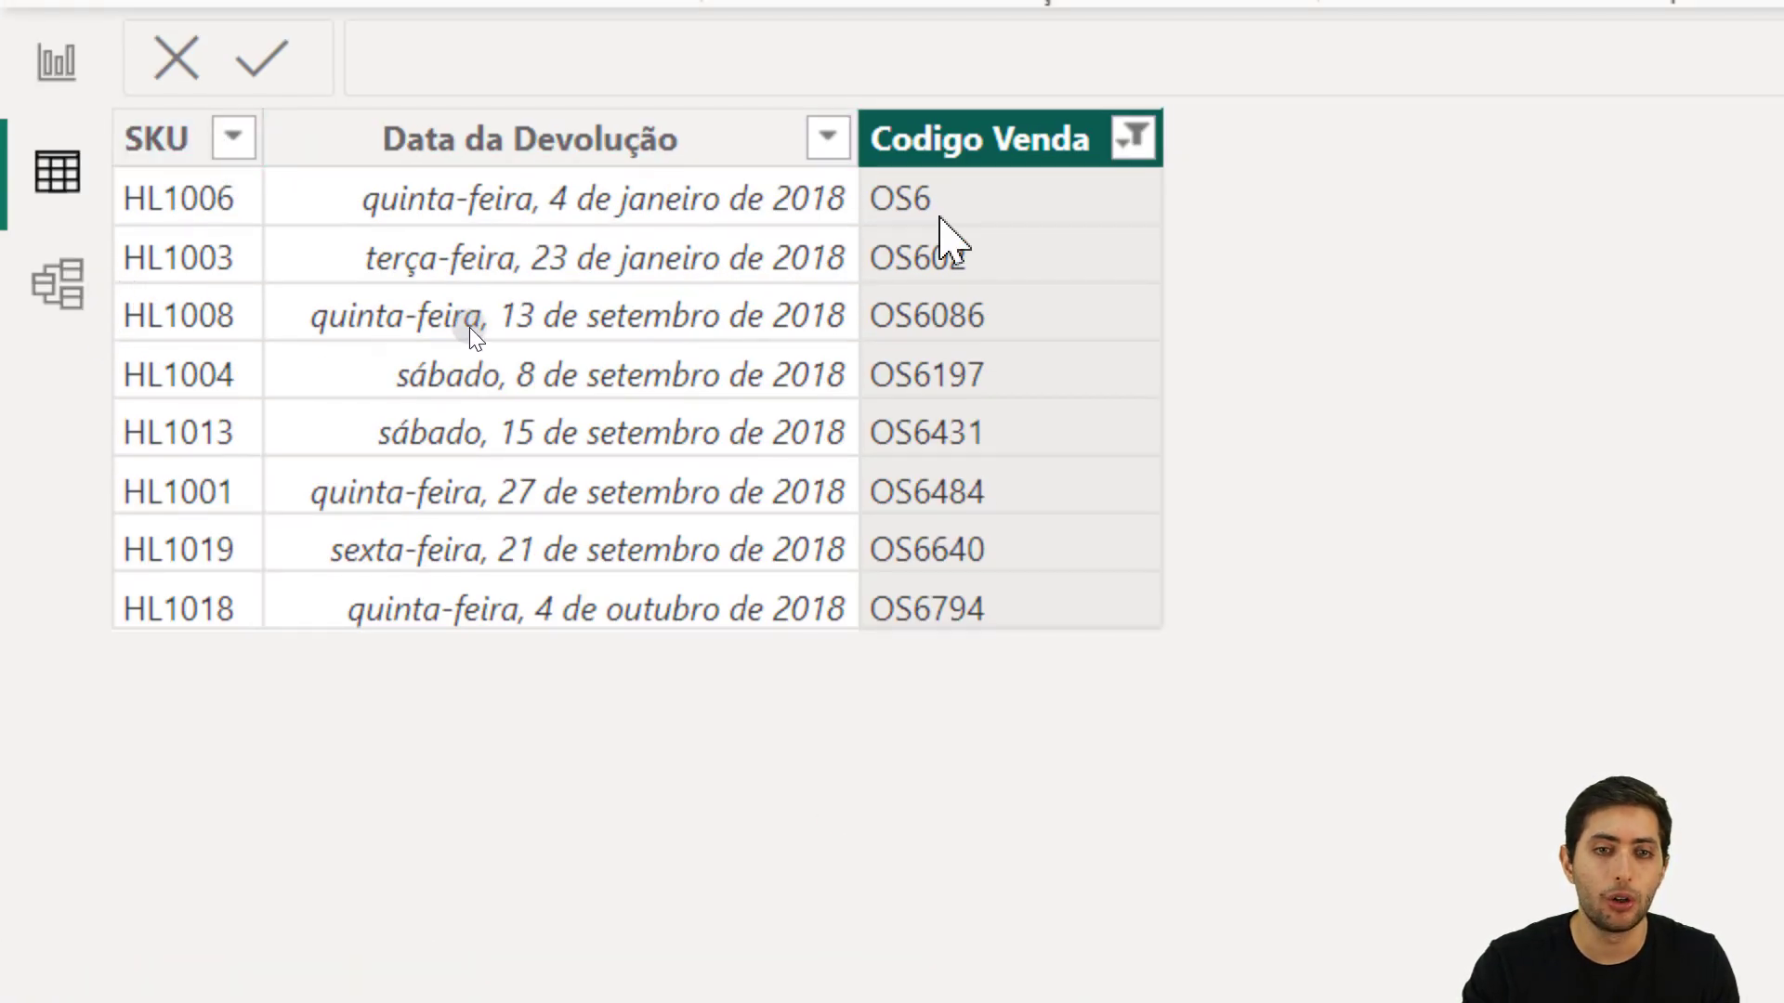
left_click(1132, 141)
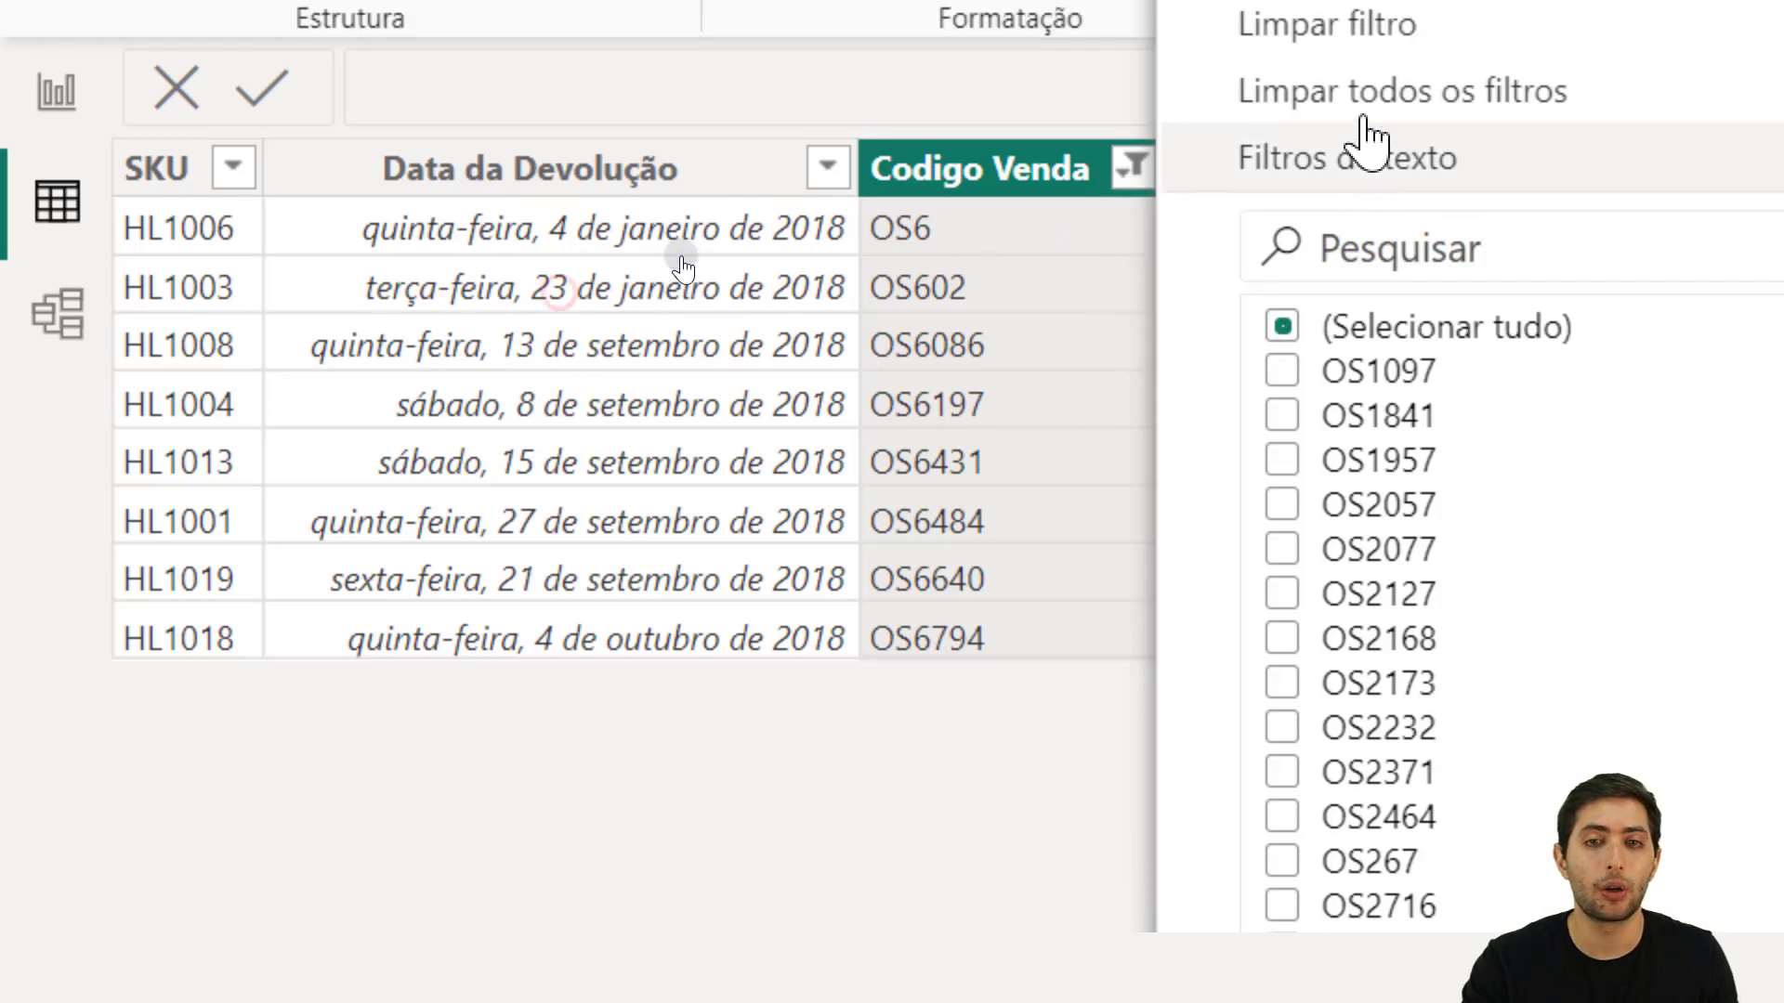
left_click(1370, 26)
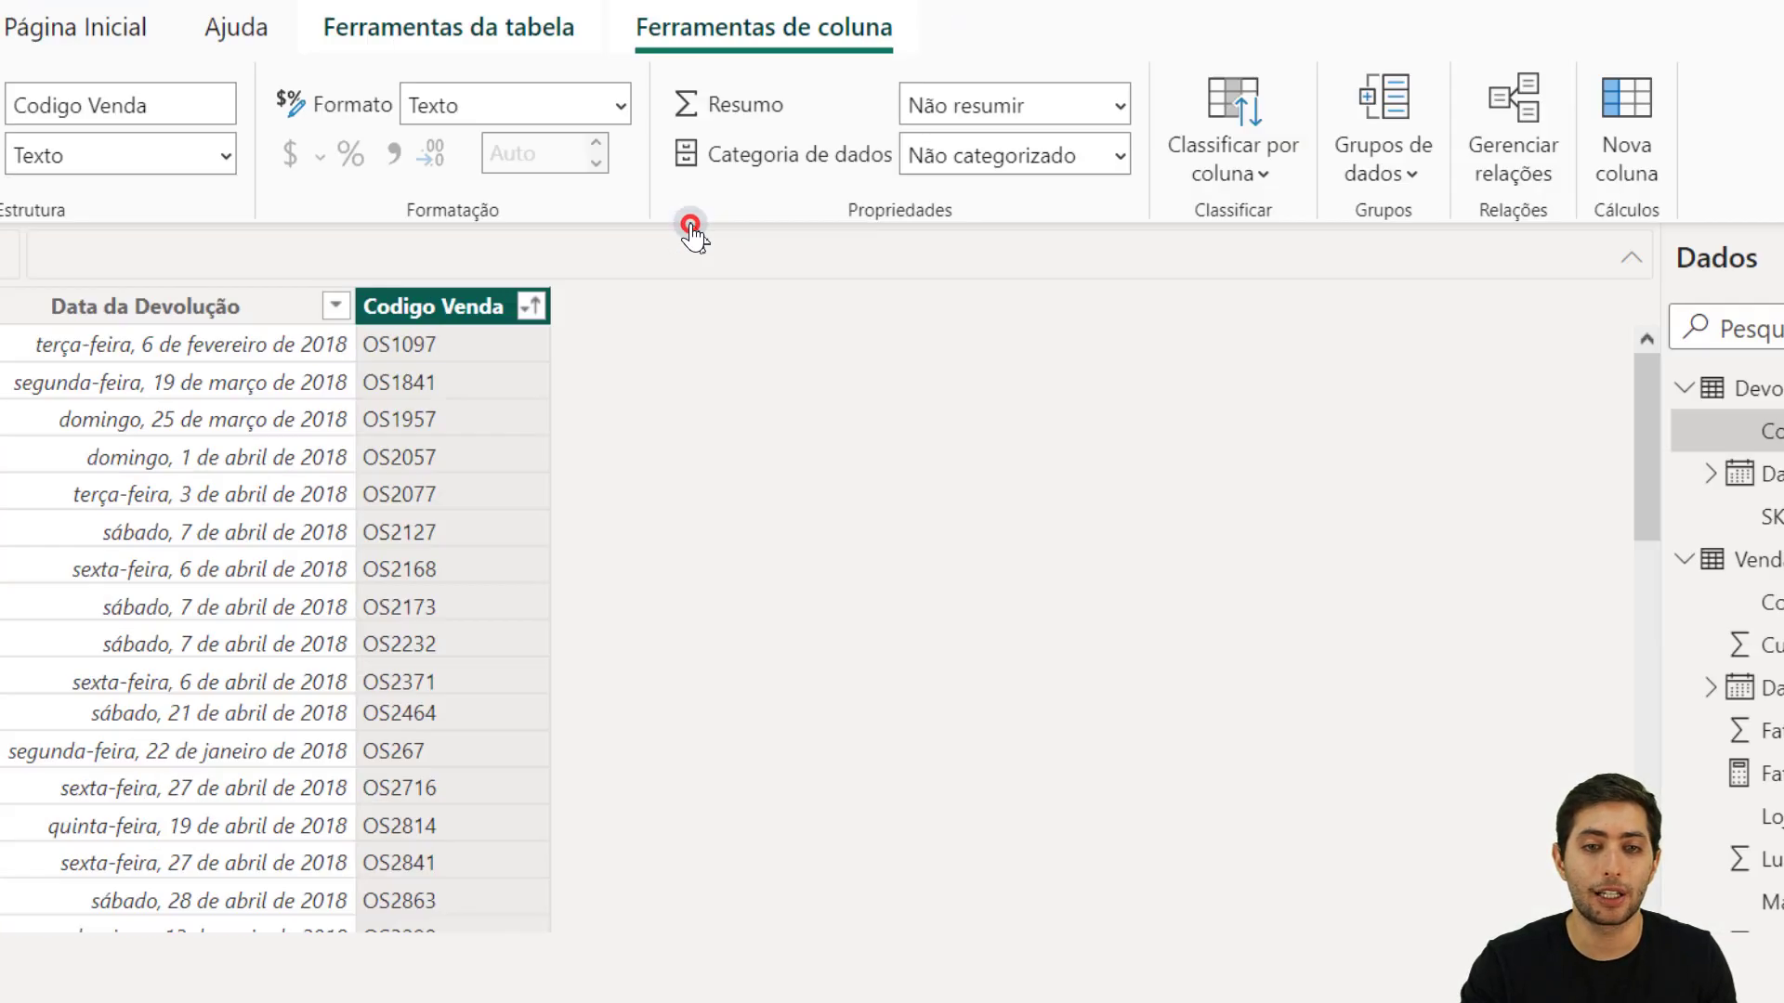
Step: Return to the Vendas table and clear the filter on the Status Venda column
left_click(1499, 493)
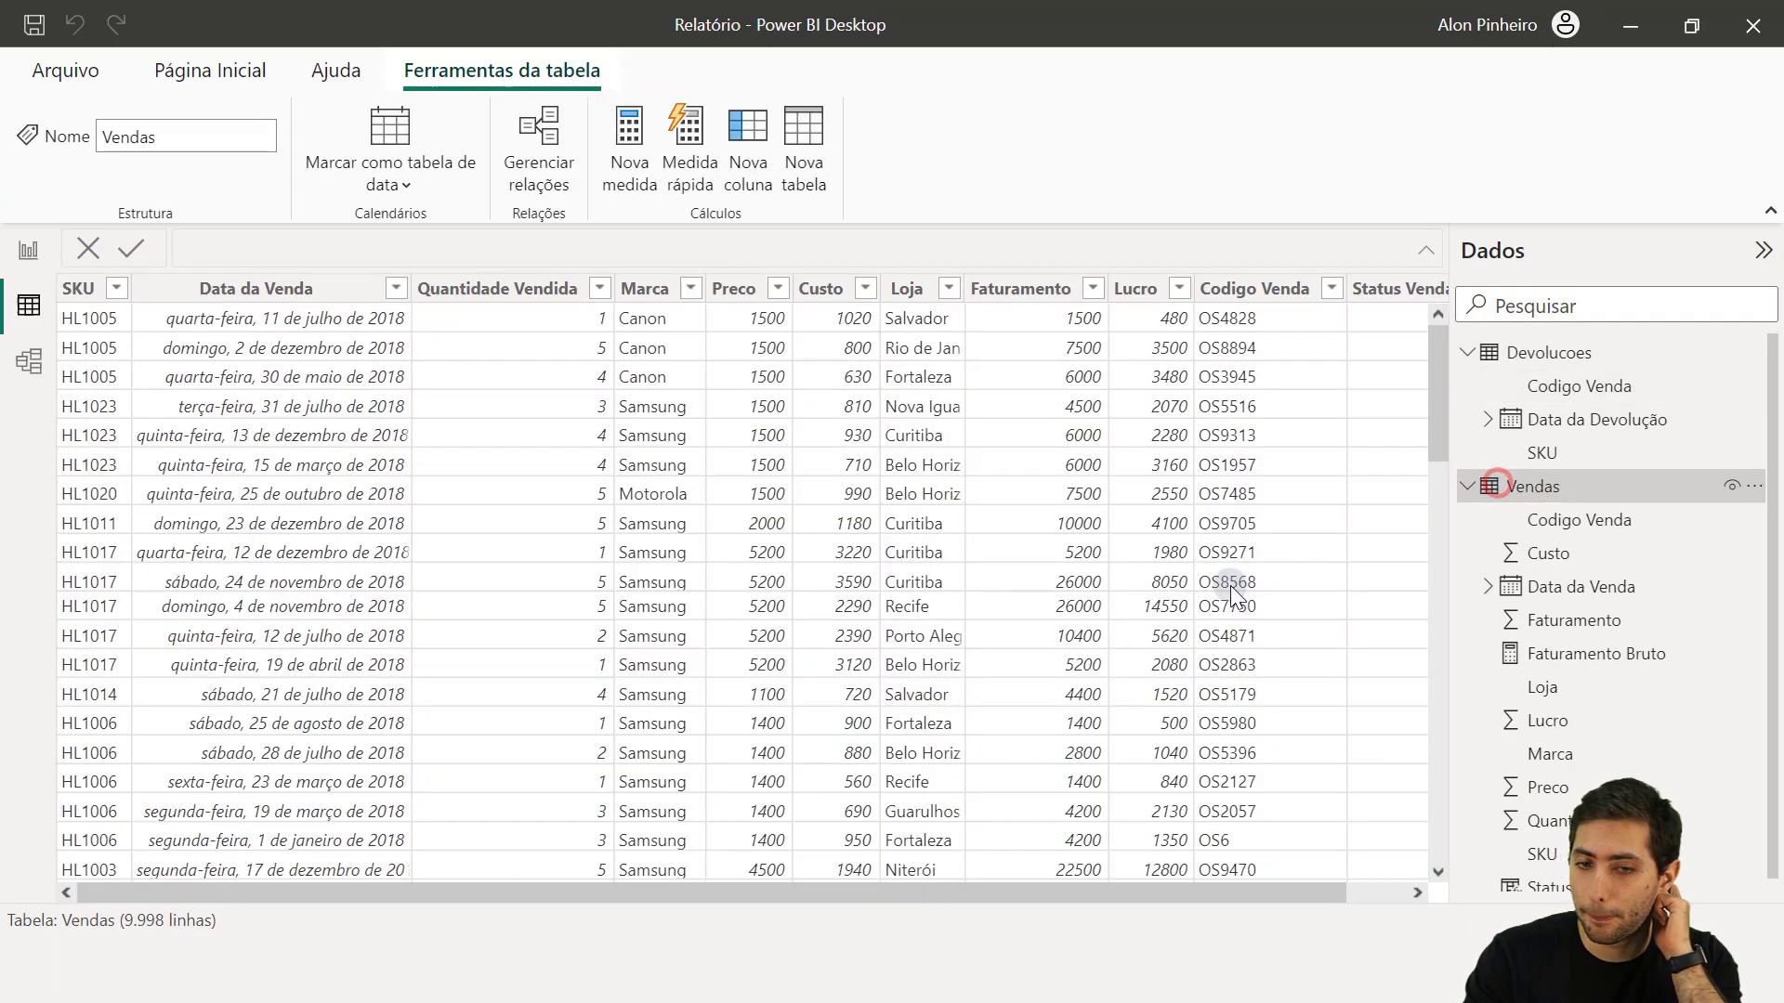
scroll(1230, 587, "right", 1)
left_click(1411, 290)
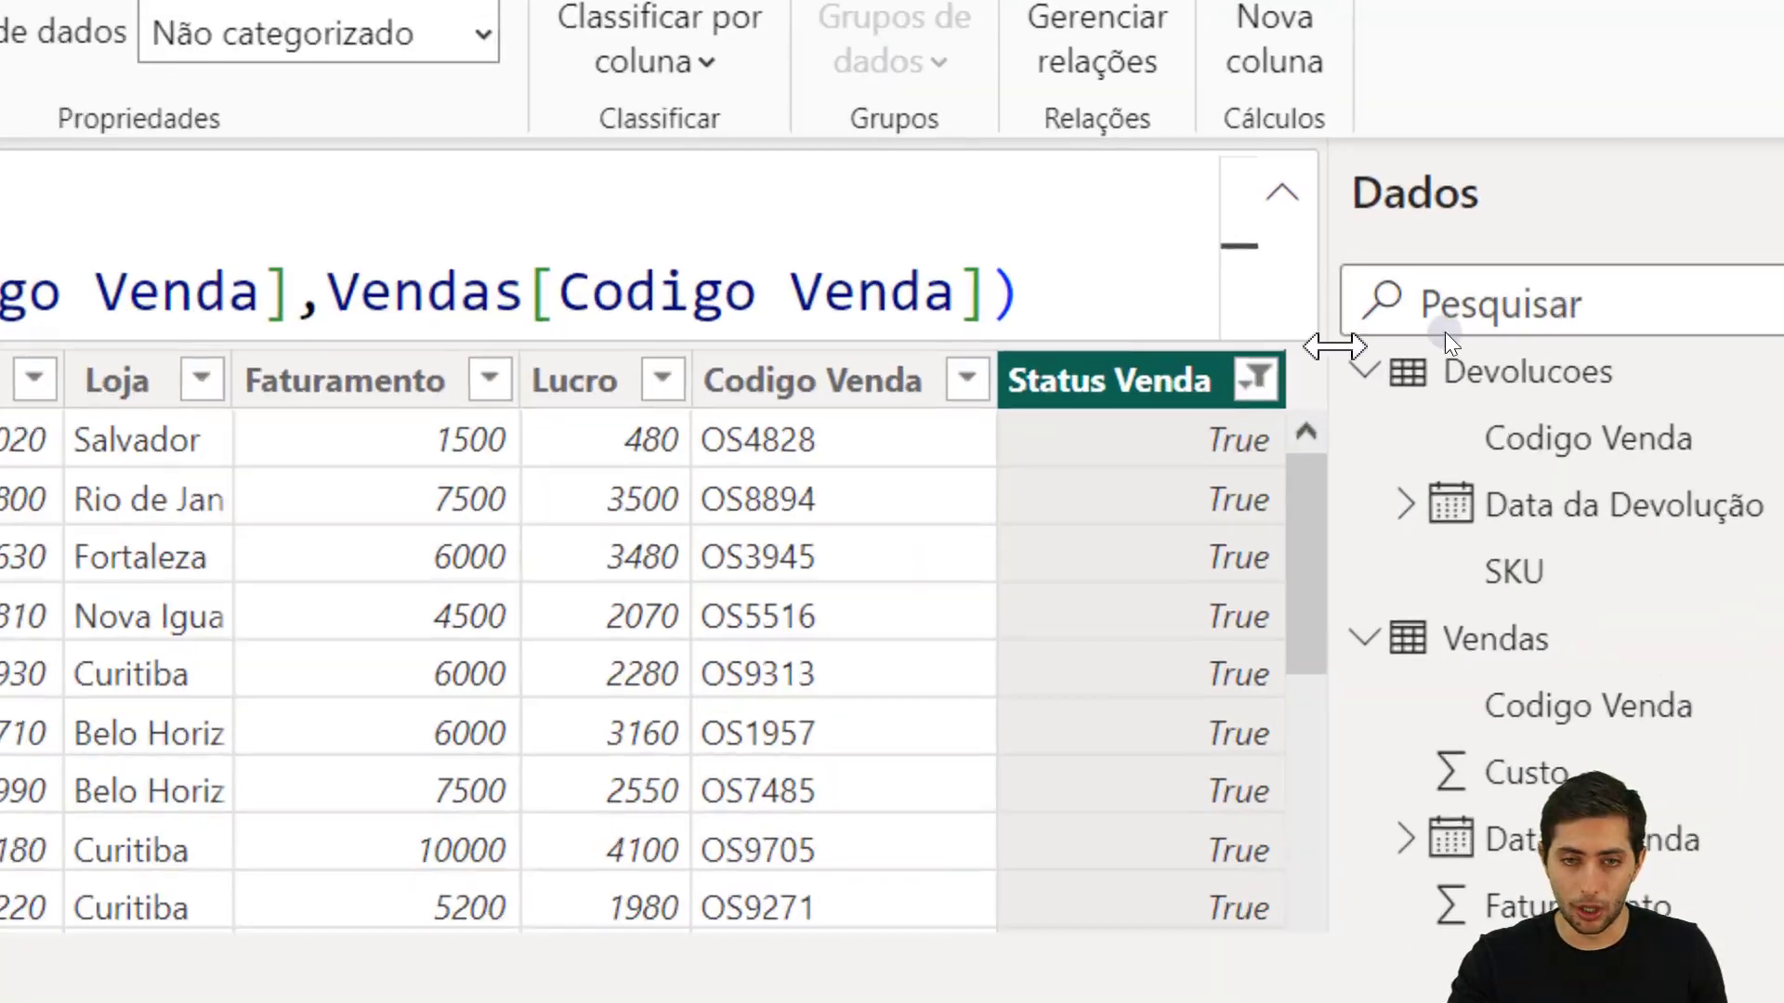
left_click(1412, 343)
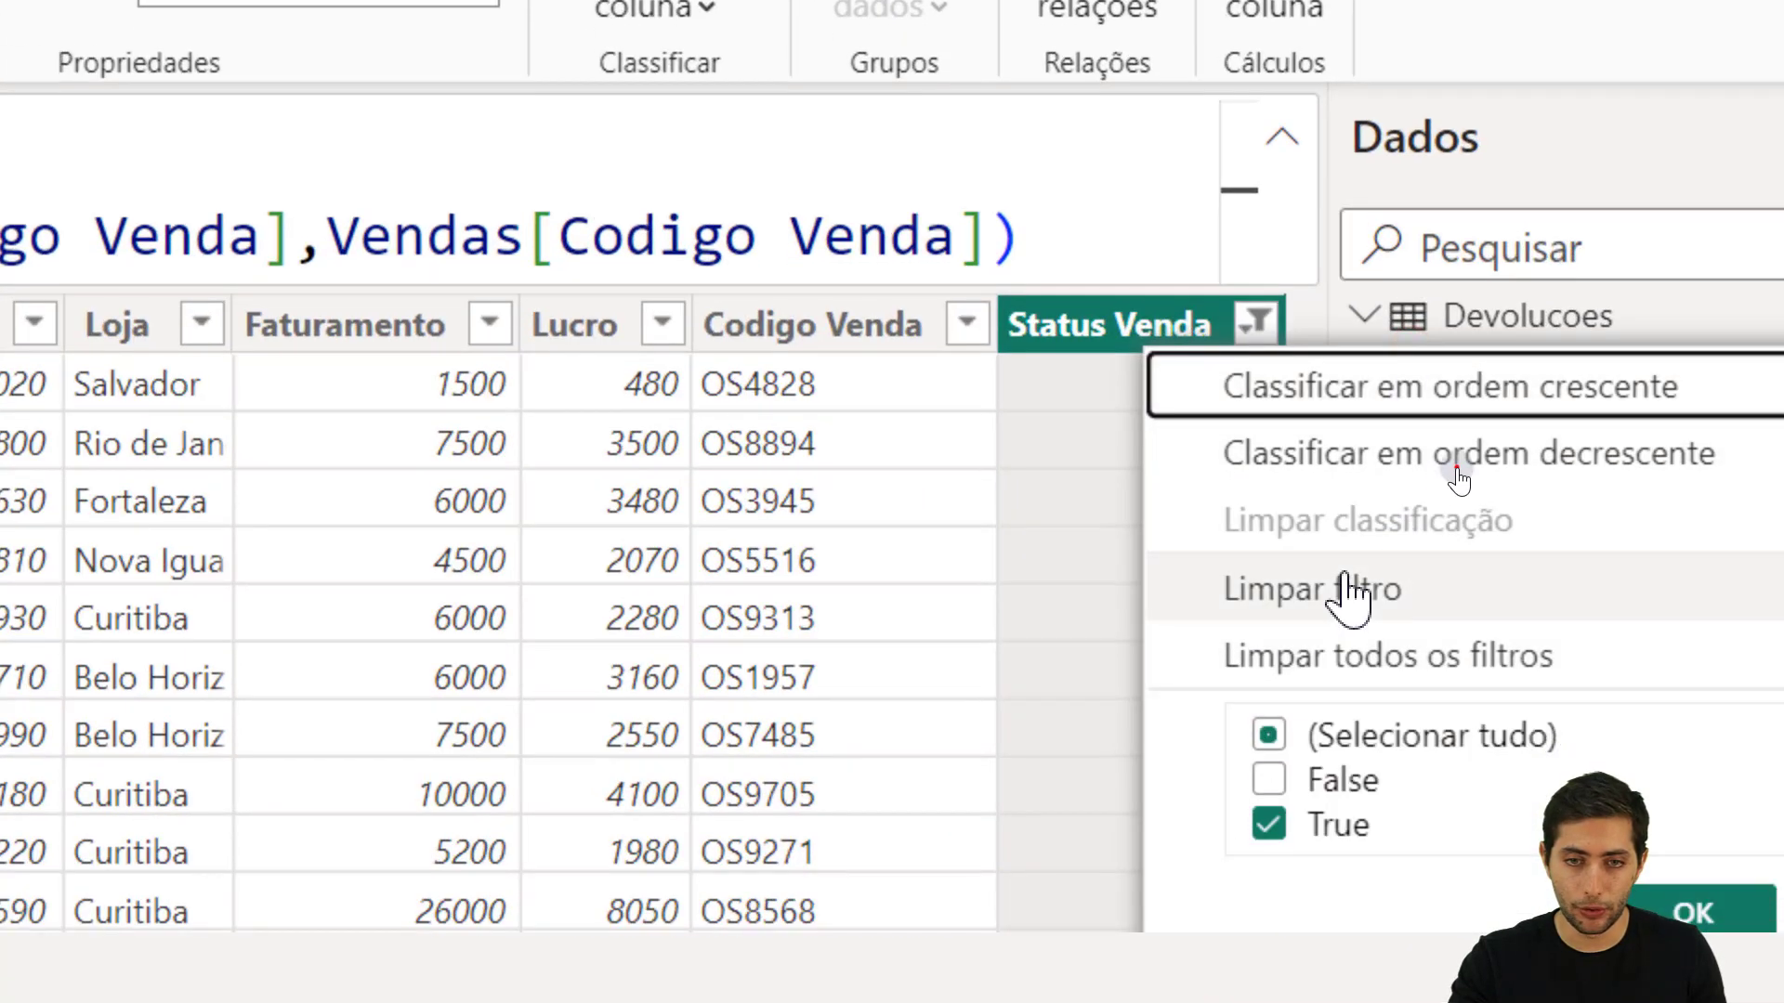
left_click(1347, 644)
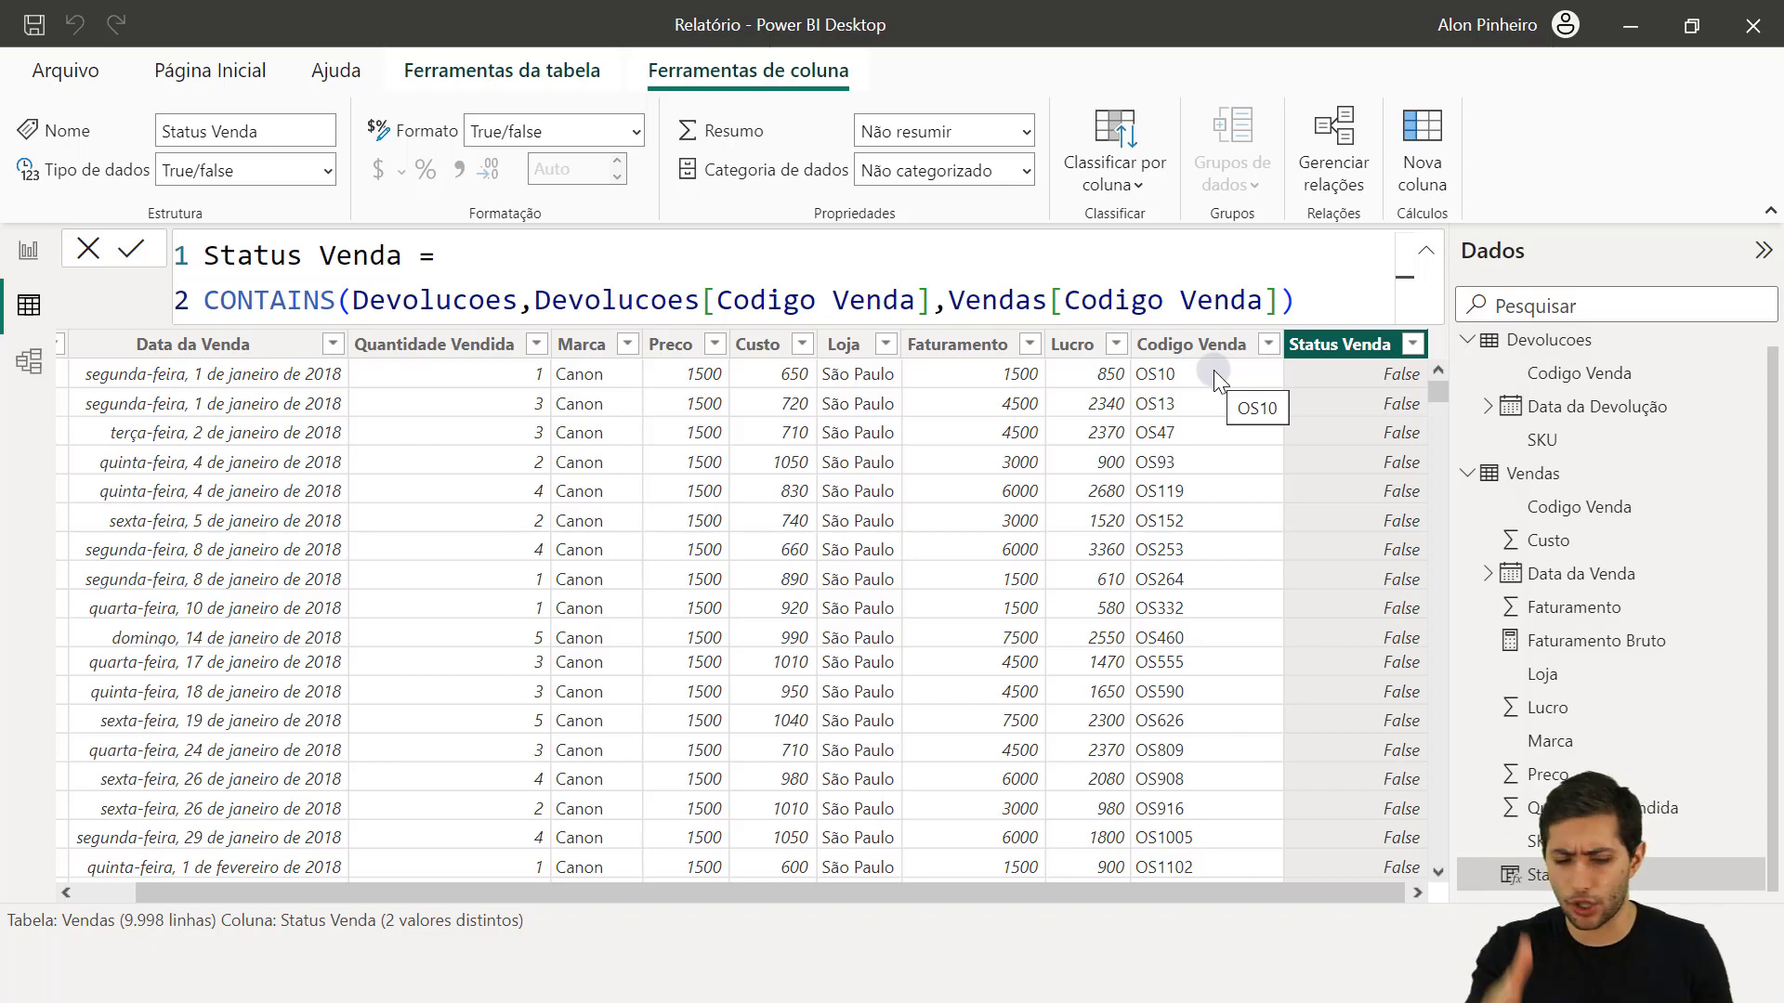
Step: Remove the whole CONTAINS expression from the Status Venda formula, keeping only the column name and equals sign
double_click(419, 290)
left_click(367, 299)
left_click(442, 254)
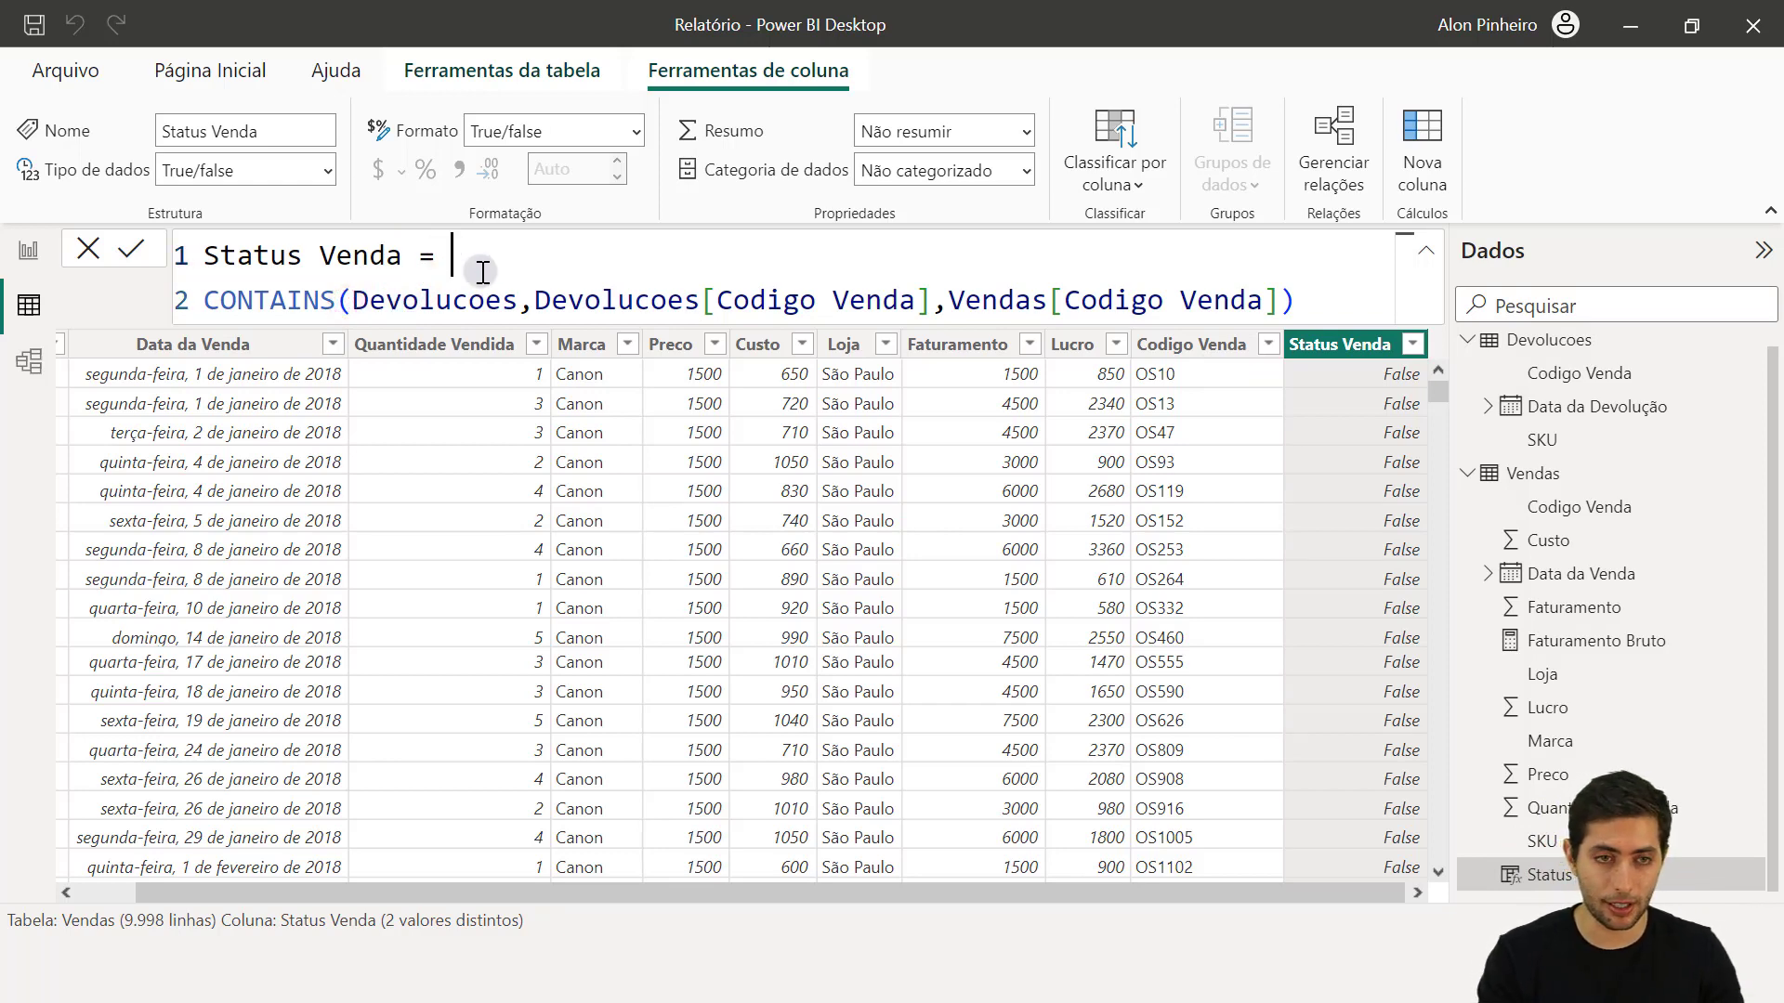
type("if")
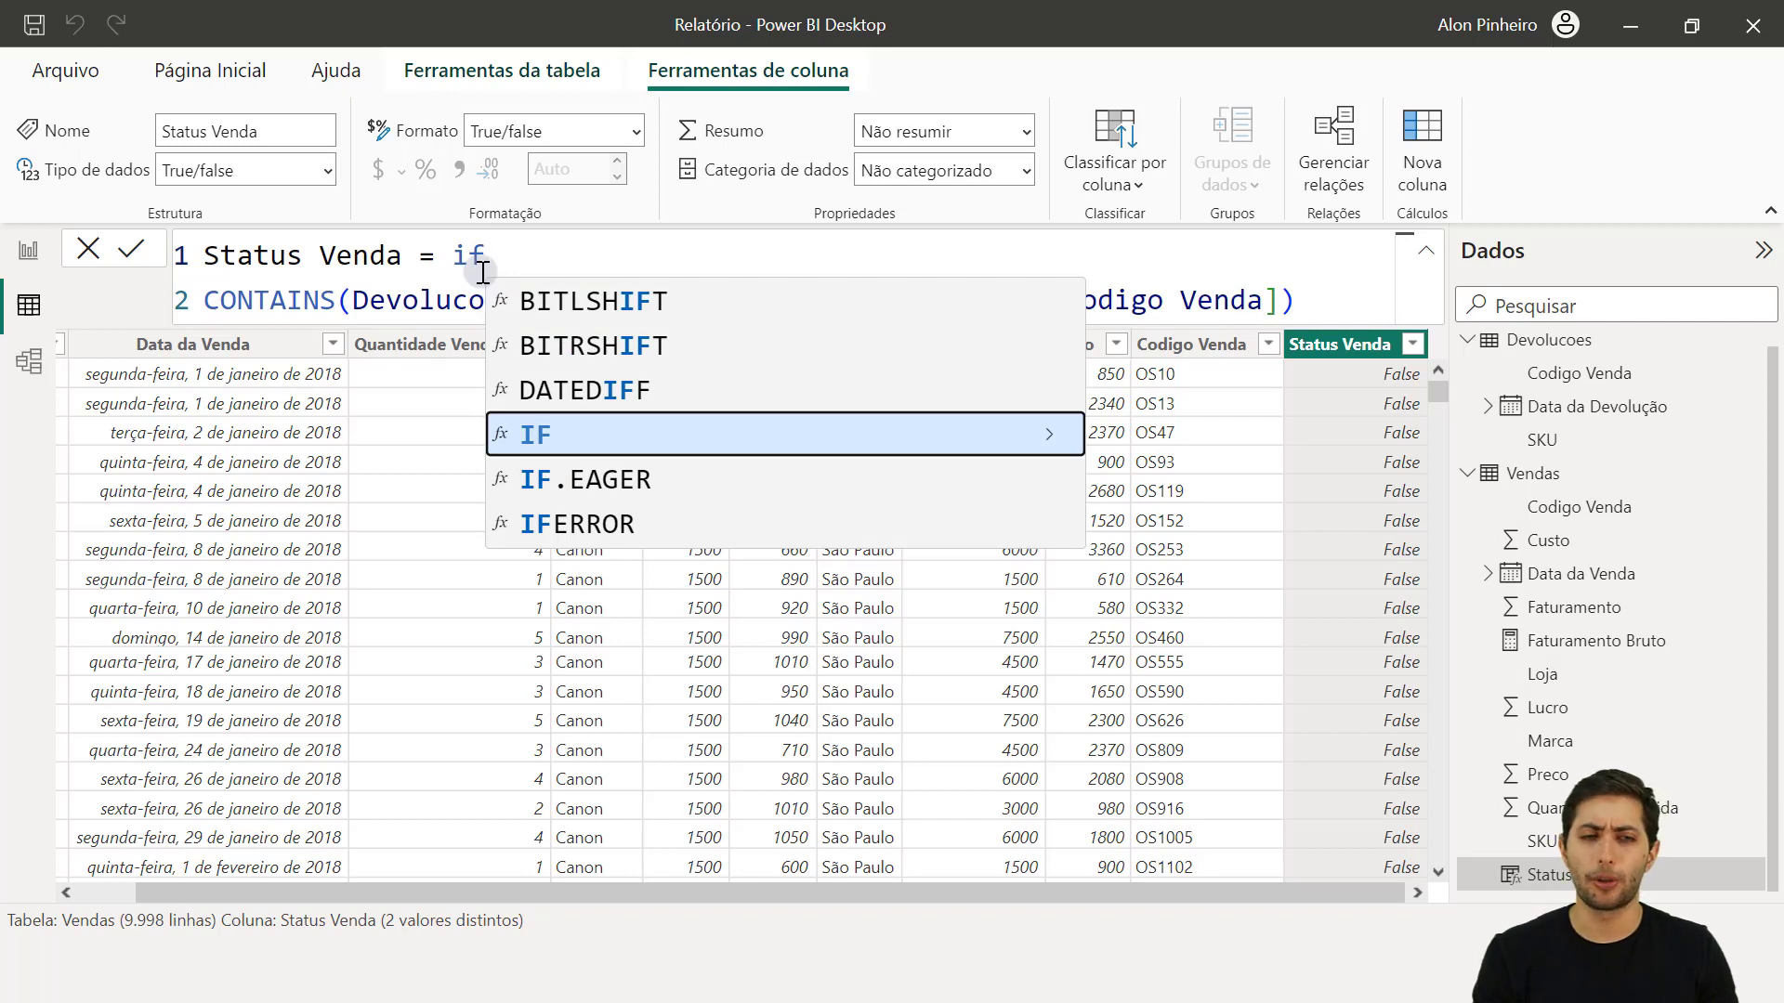
key("BackSpace")
key("BackSpace")
key("shift+Down")
key("shift+End")
key("Delete")
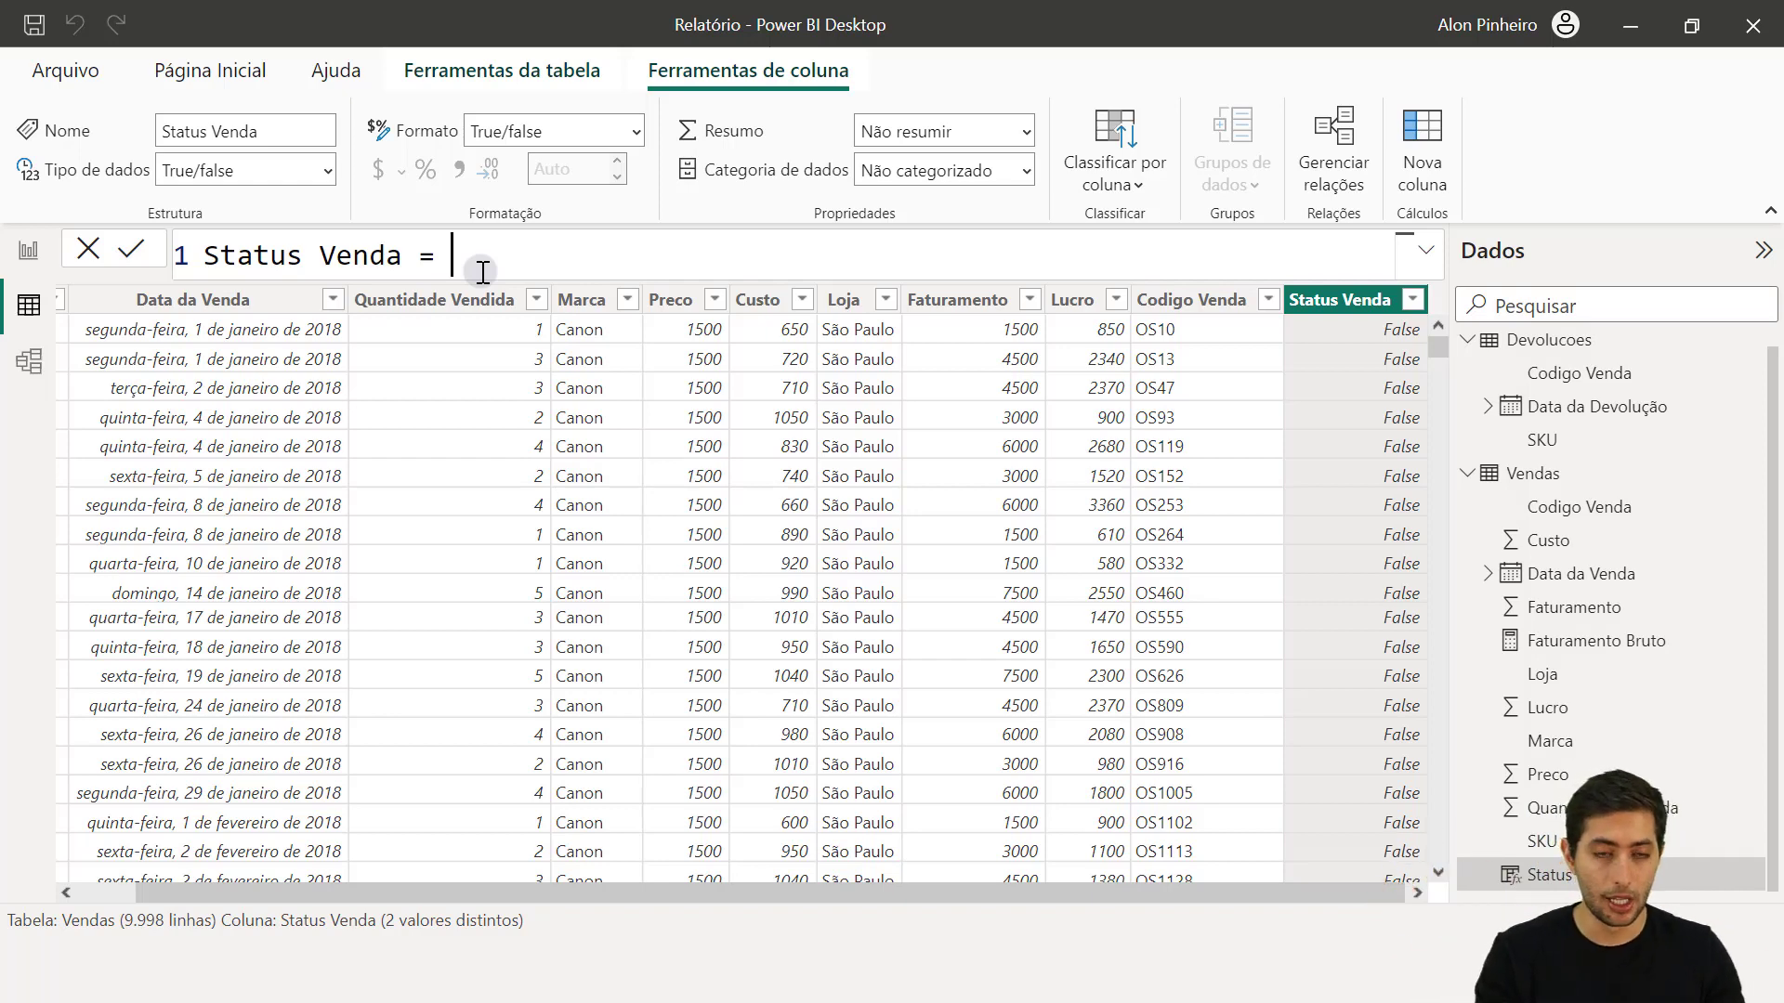
Step: Start the Status Venda formula with an IF whose logical test on its own line is CONTAINS over the Devolucoes table
type("IF(")
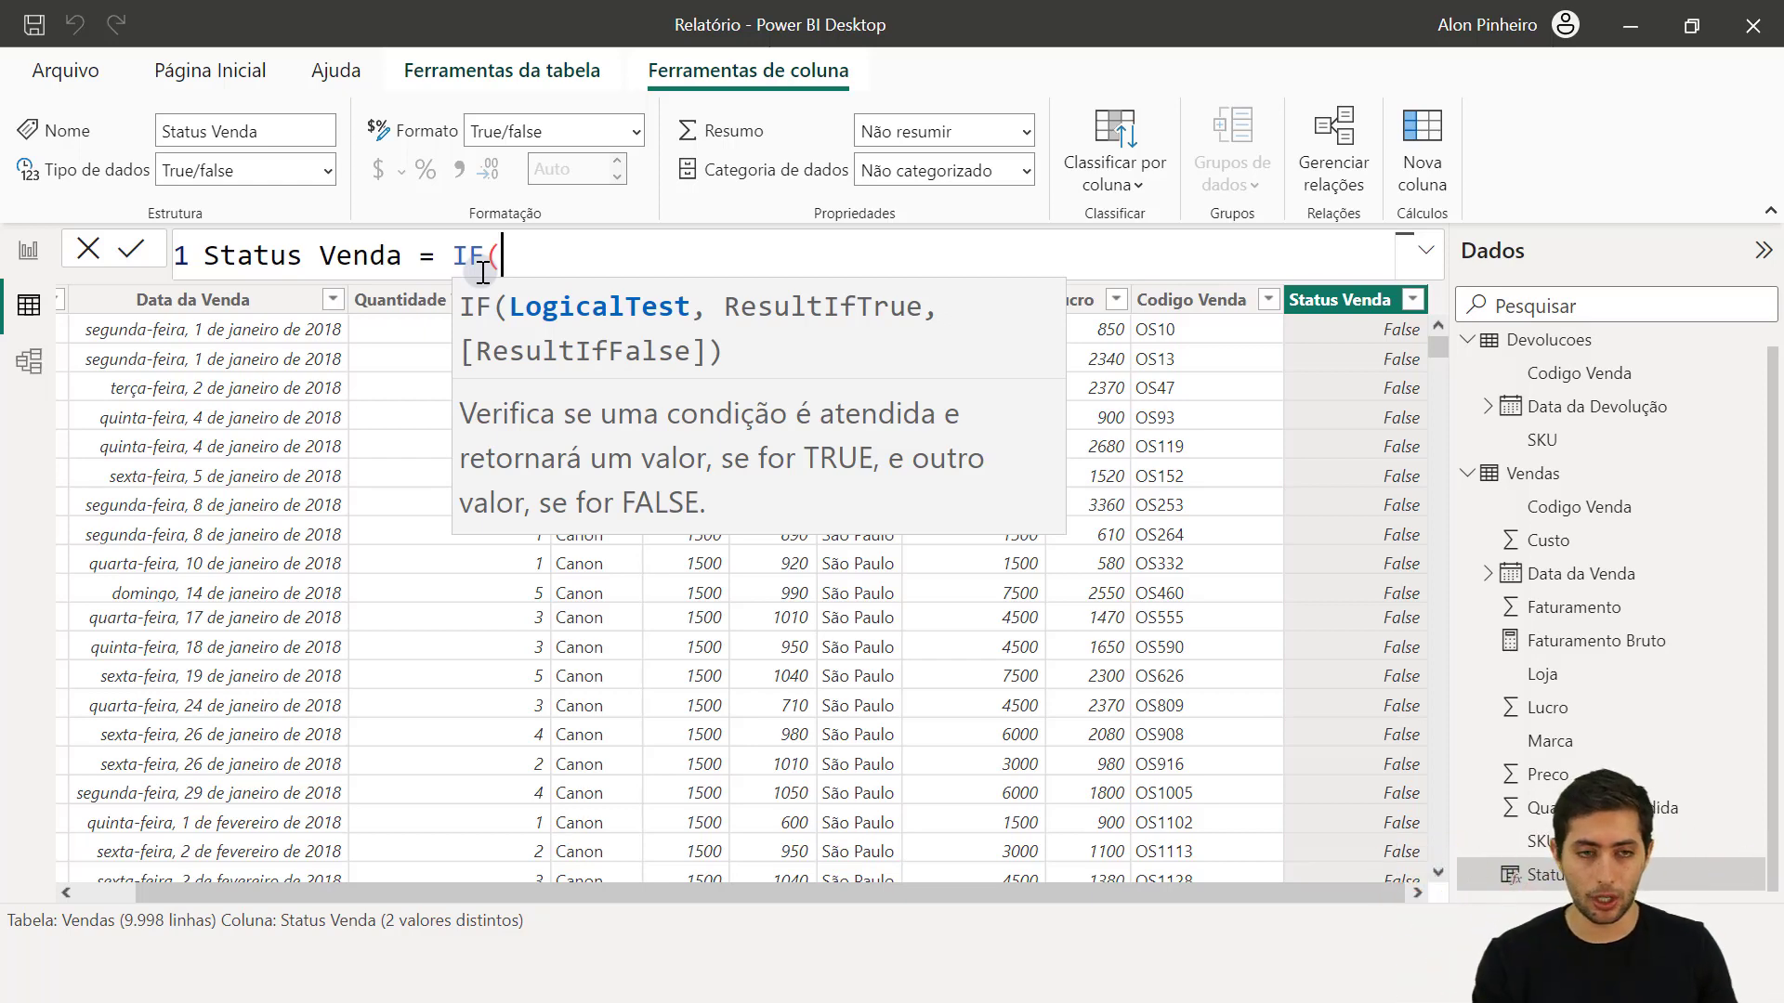
key("shift+Return")
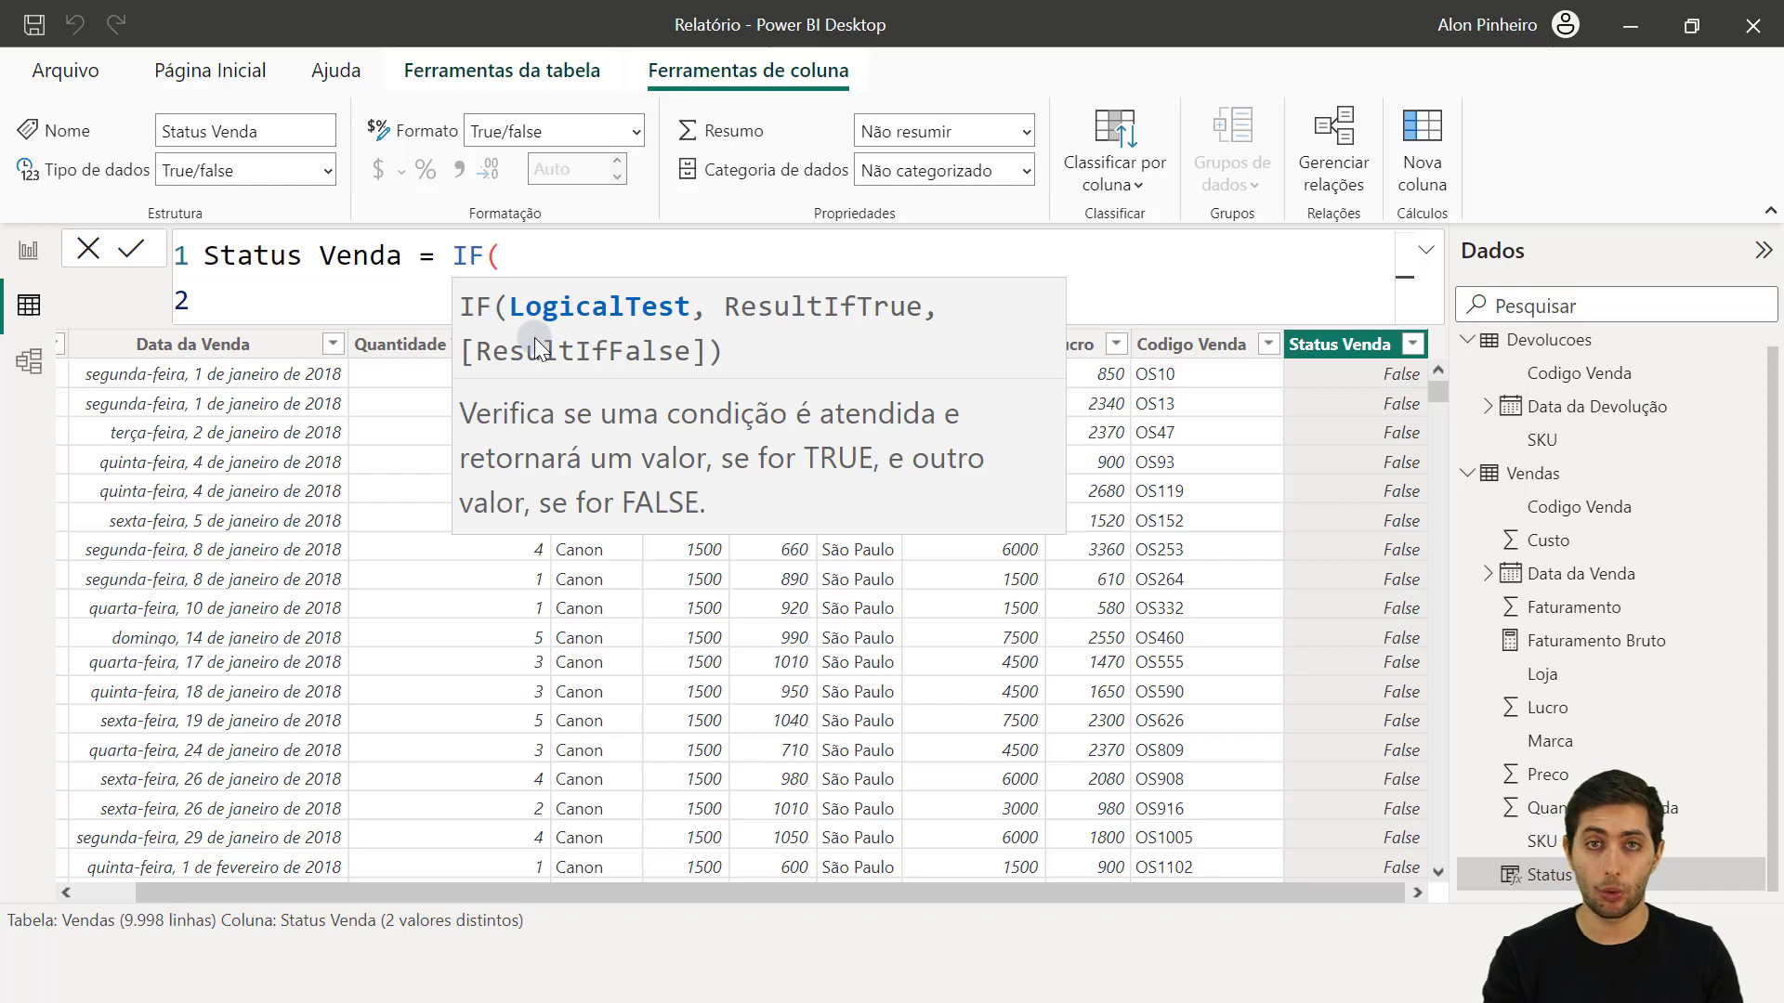
type("contain")
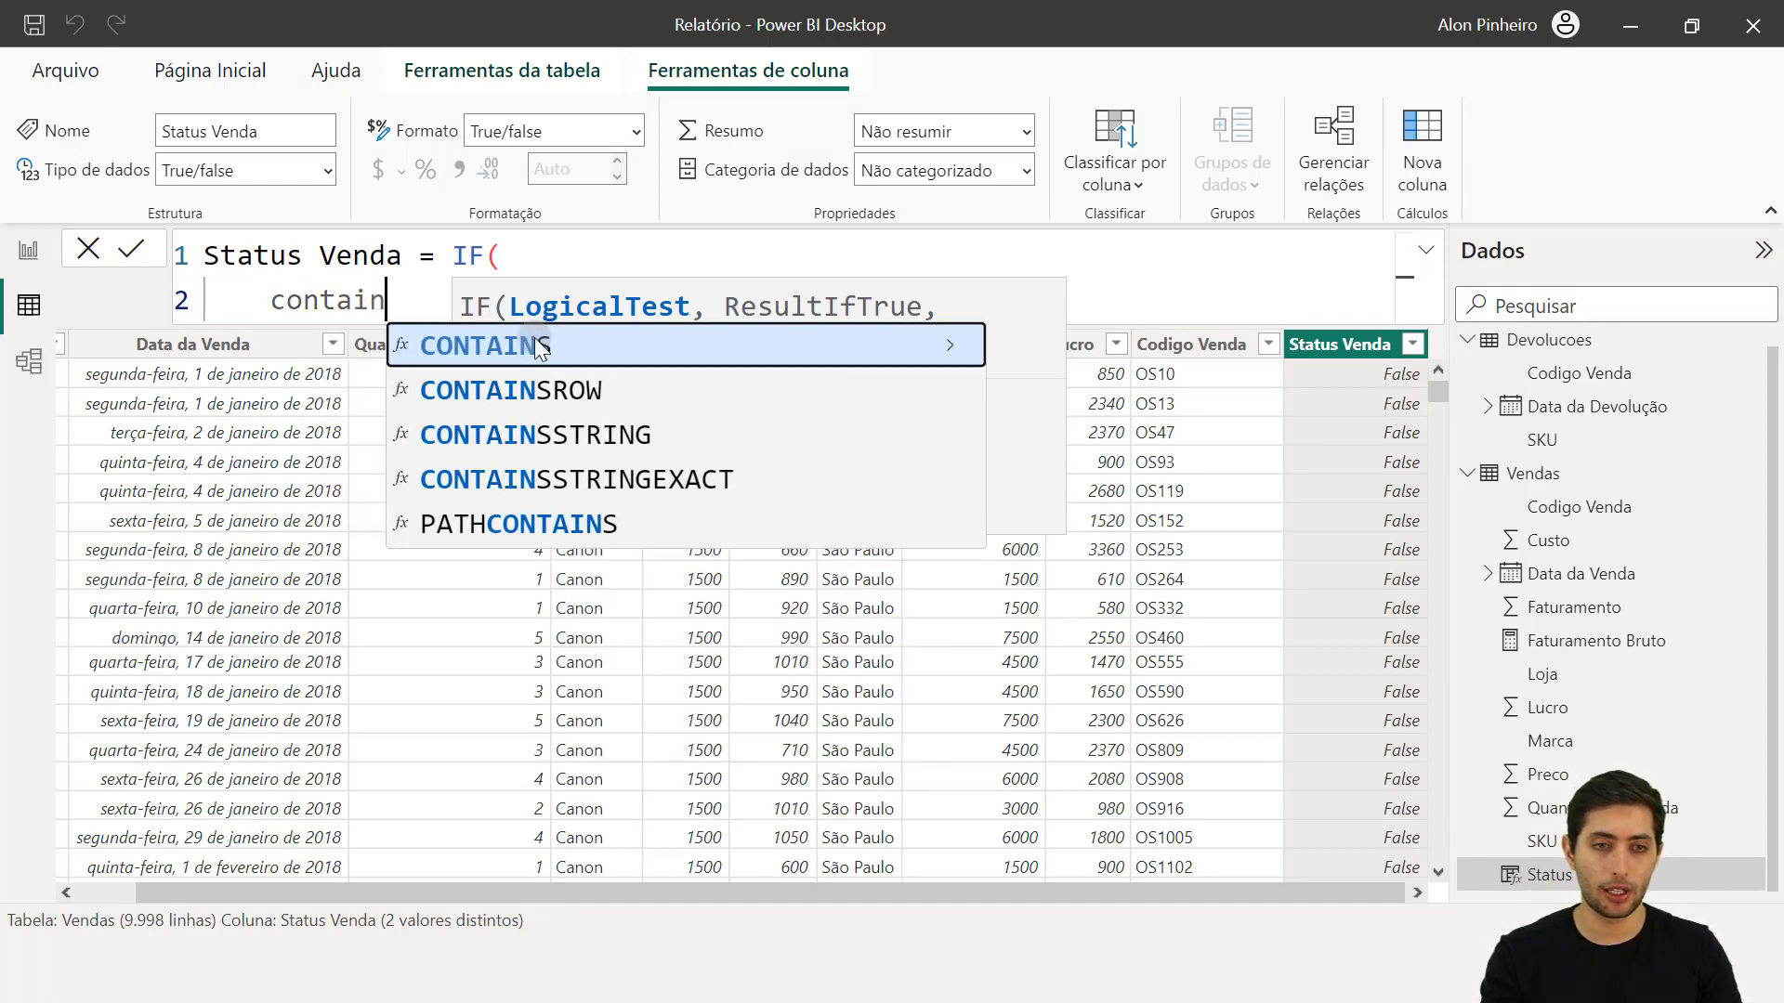
key("Tab")
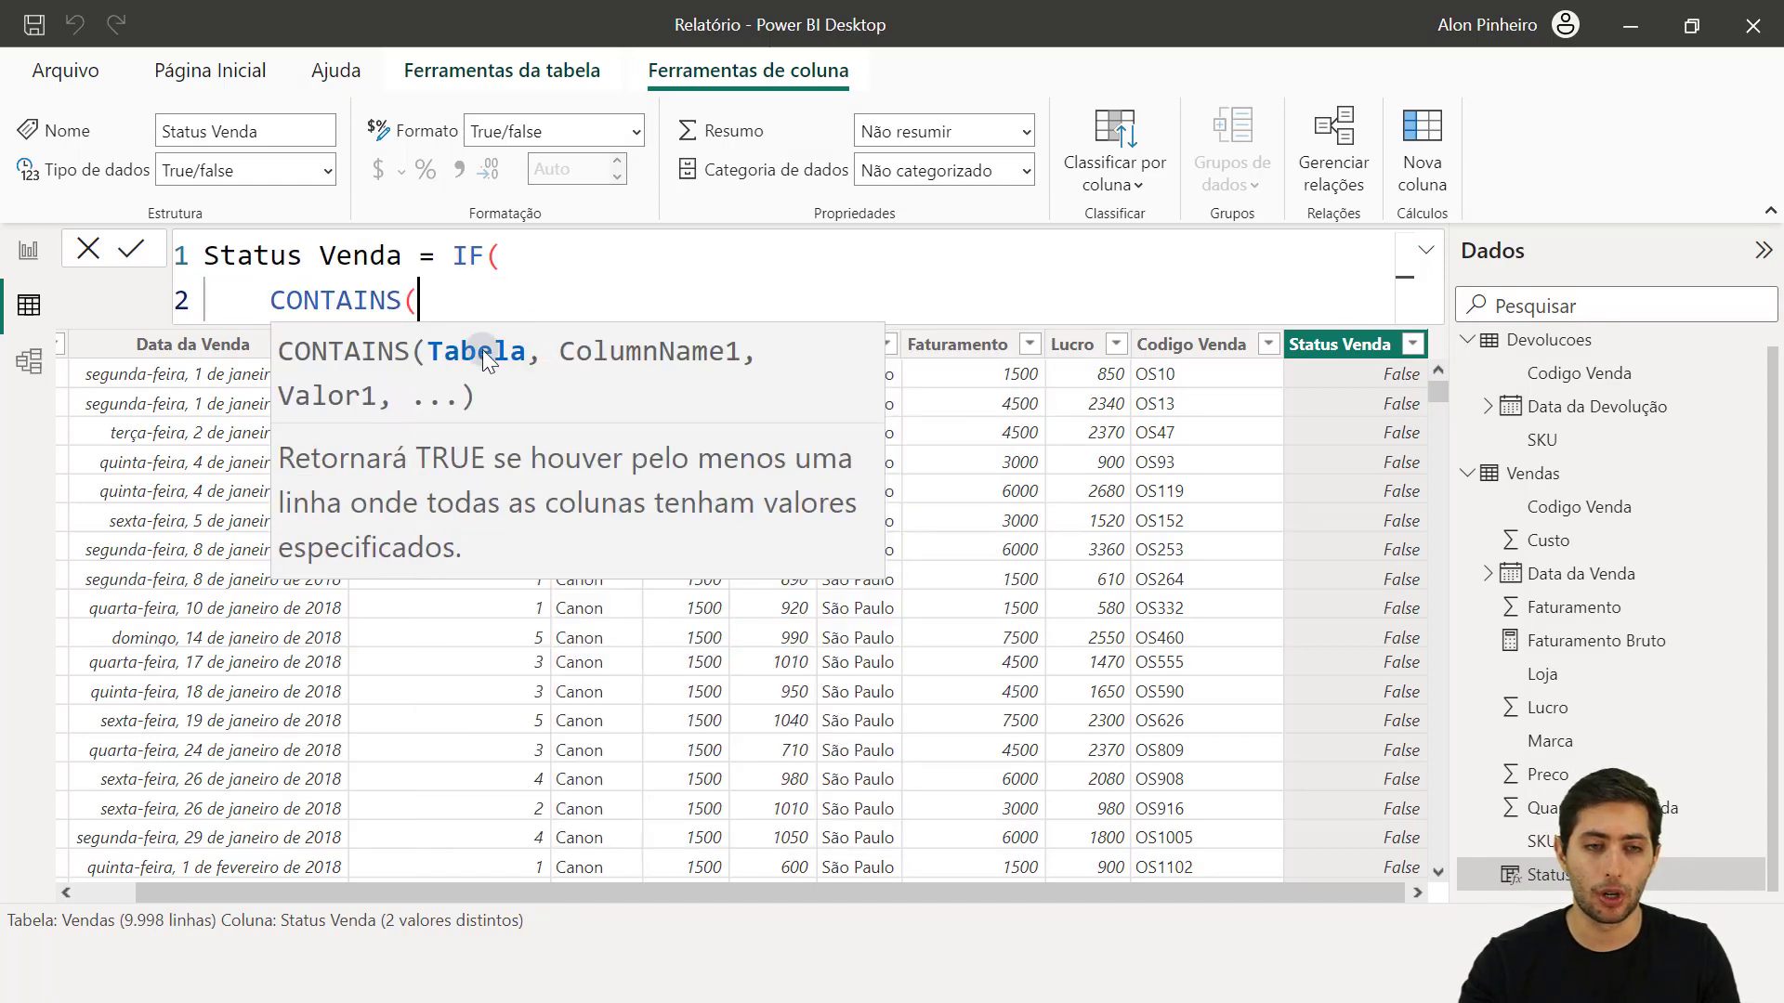
type("devo")
key("Tab")
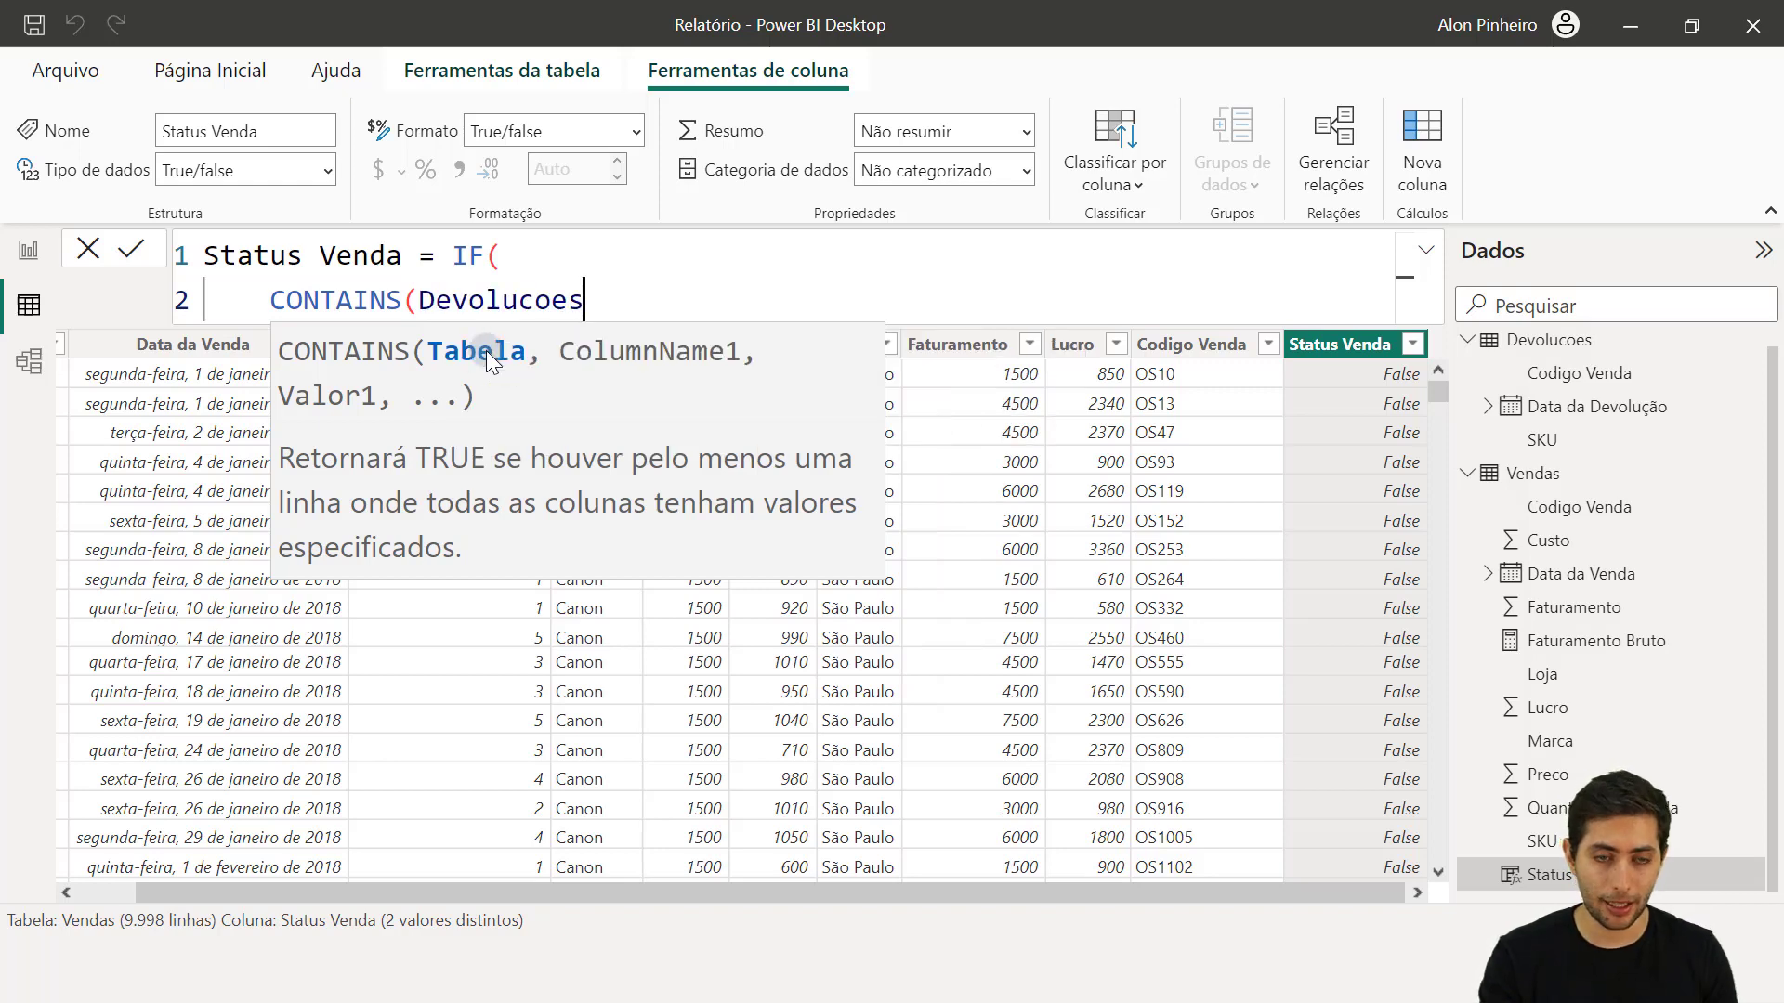
Step: Complete the CONTAINS test with Devolucoes[Codigo Venda] as the column and Vendas[Codigo Venda] as the value
type(", codigo")
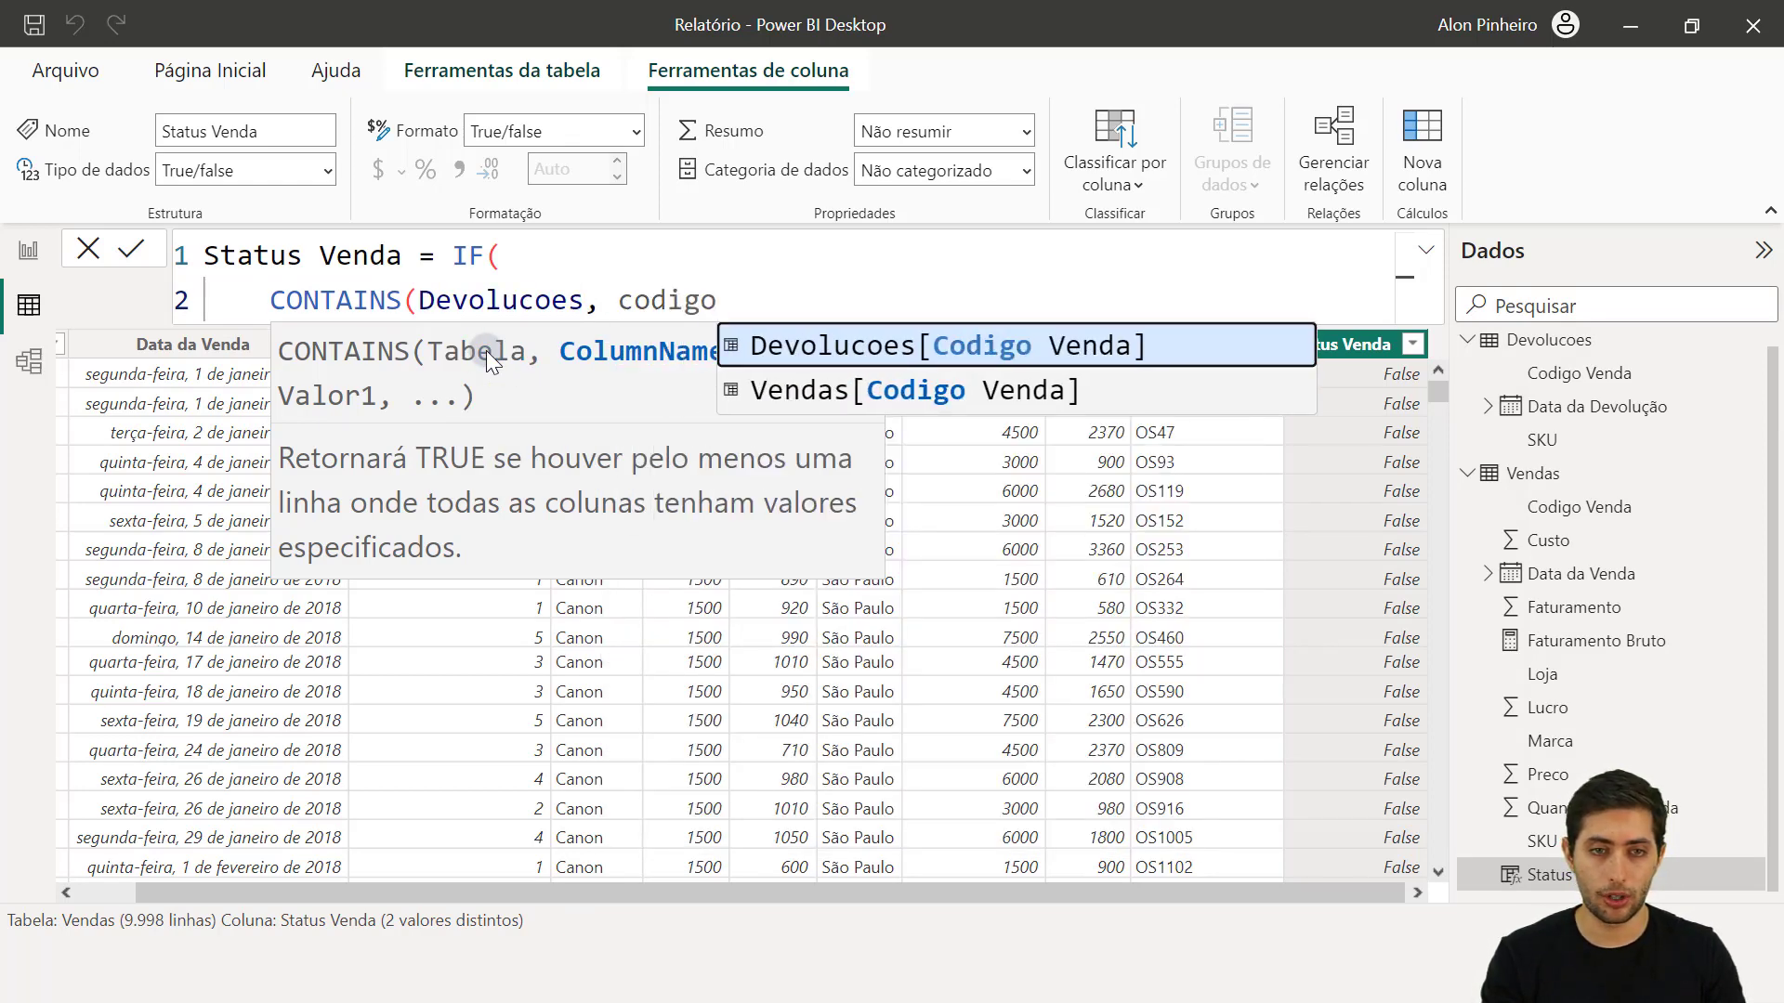
key("Tab")
type(",")
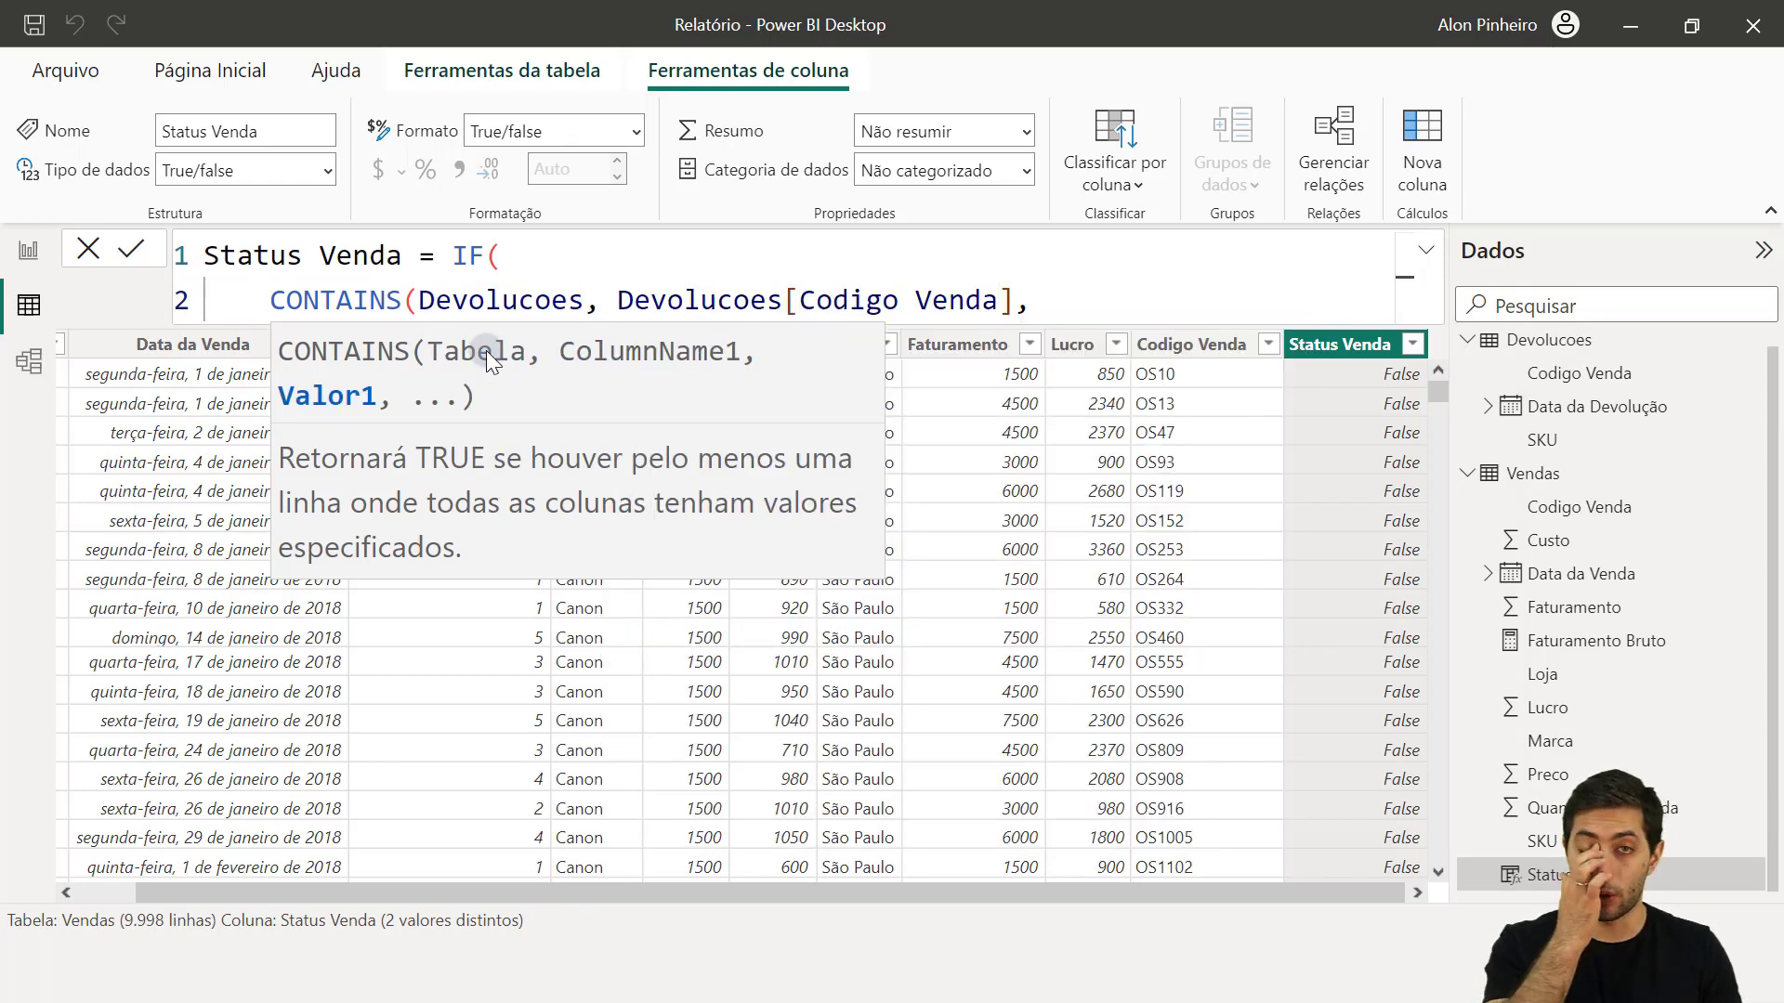
type("codi")
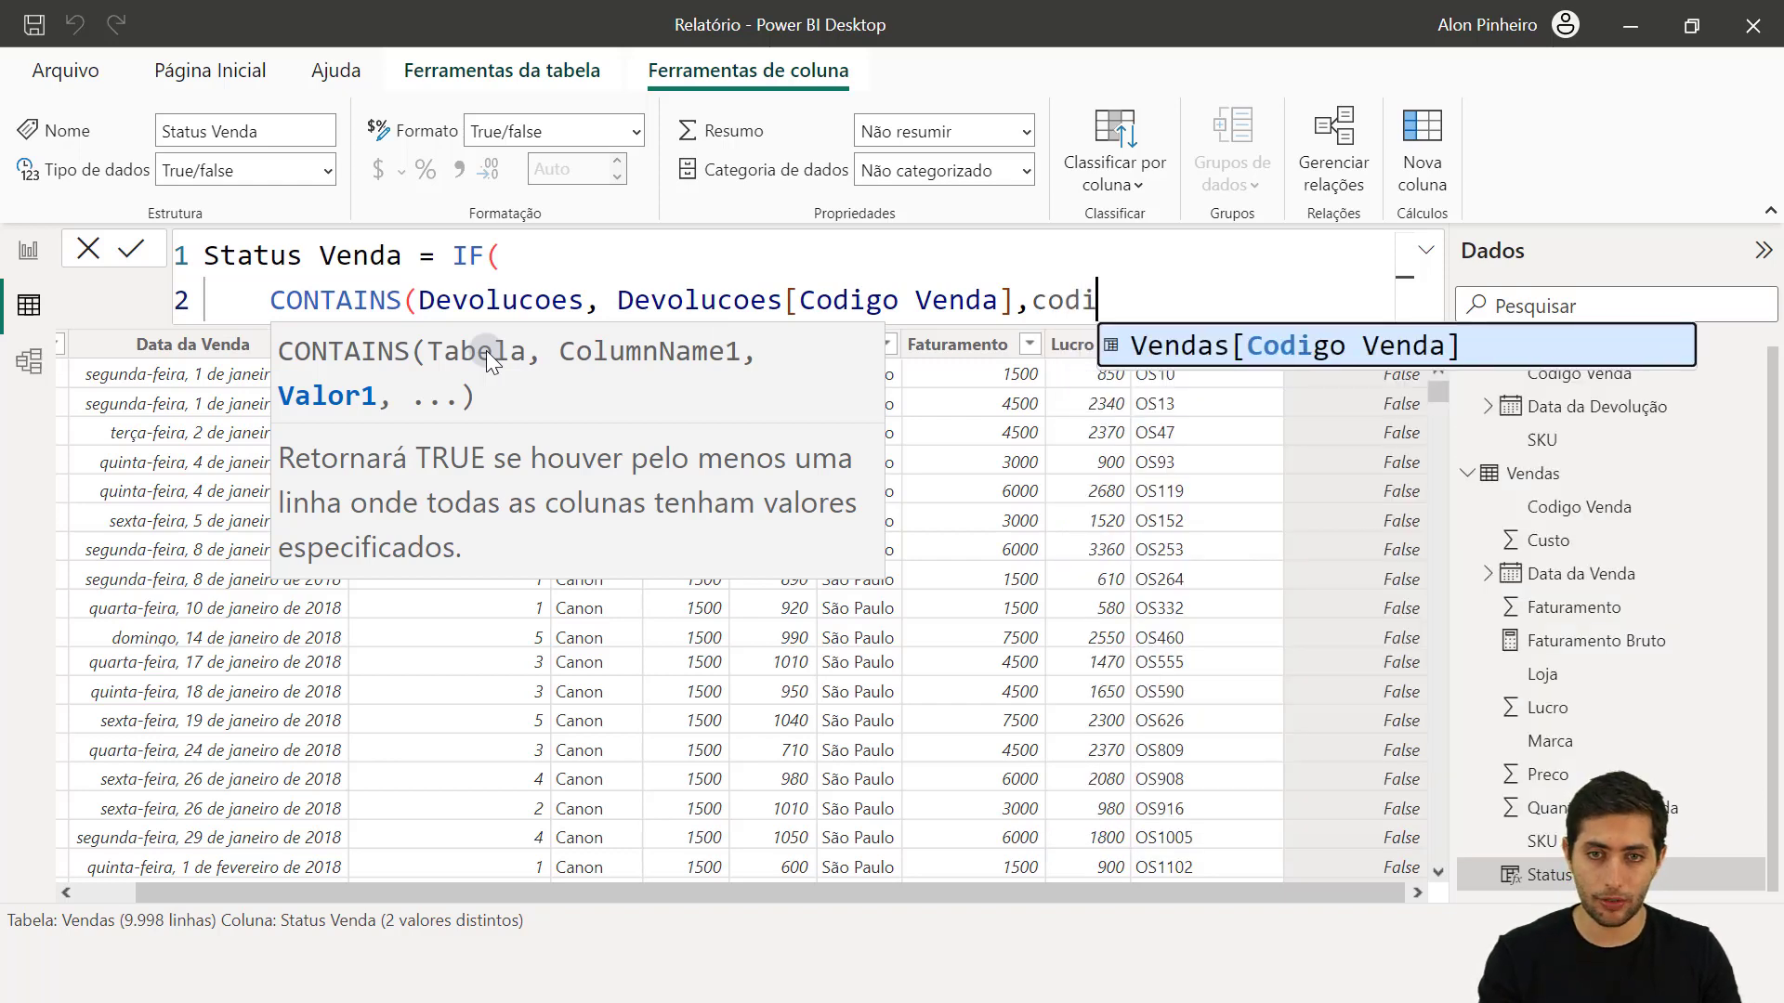
key("Tab")
type(")")
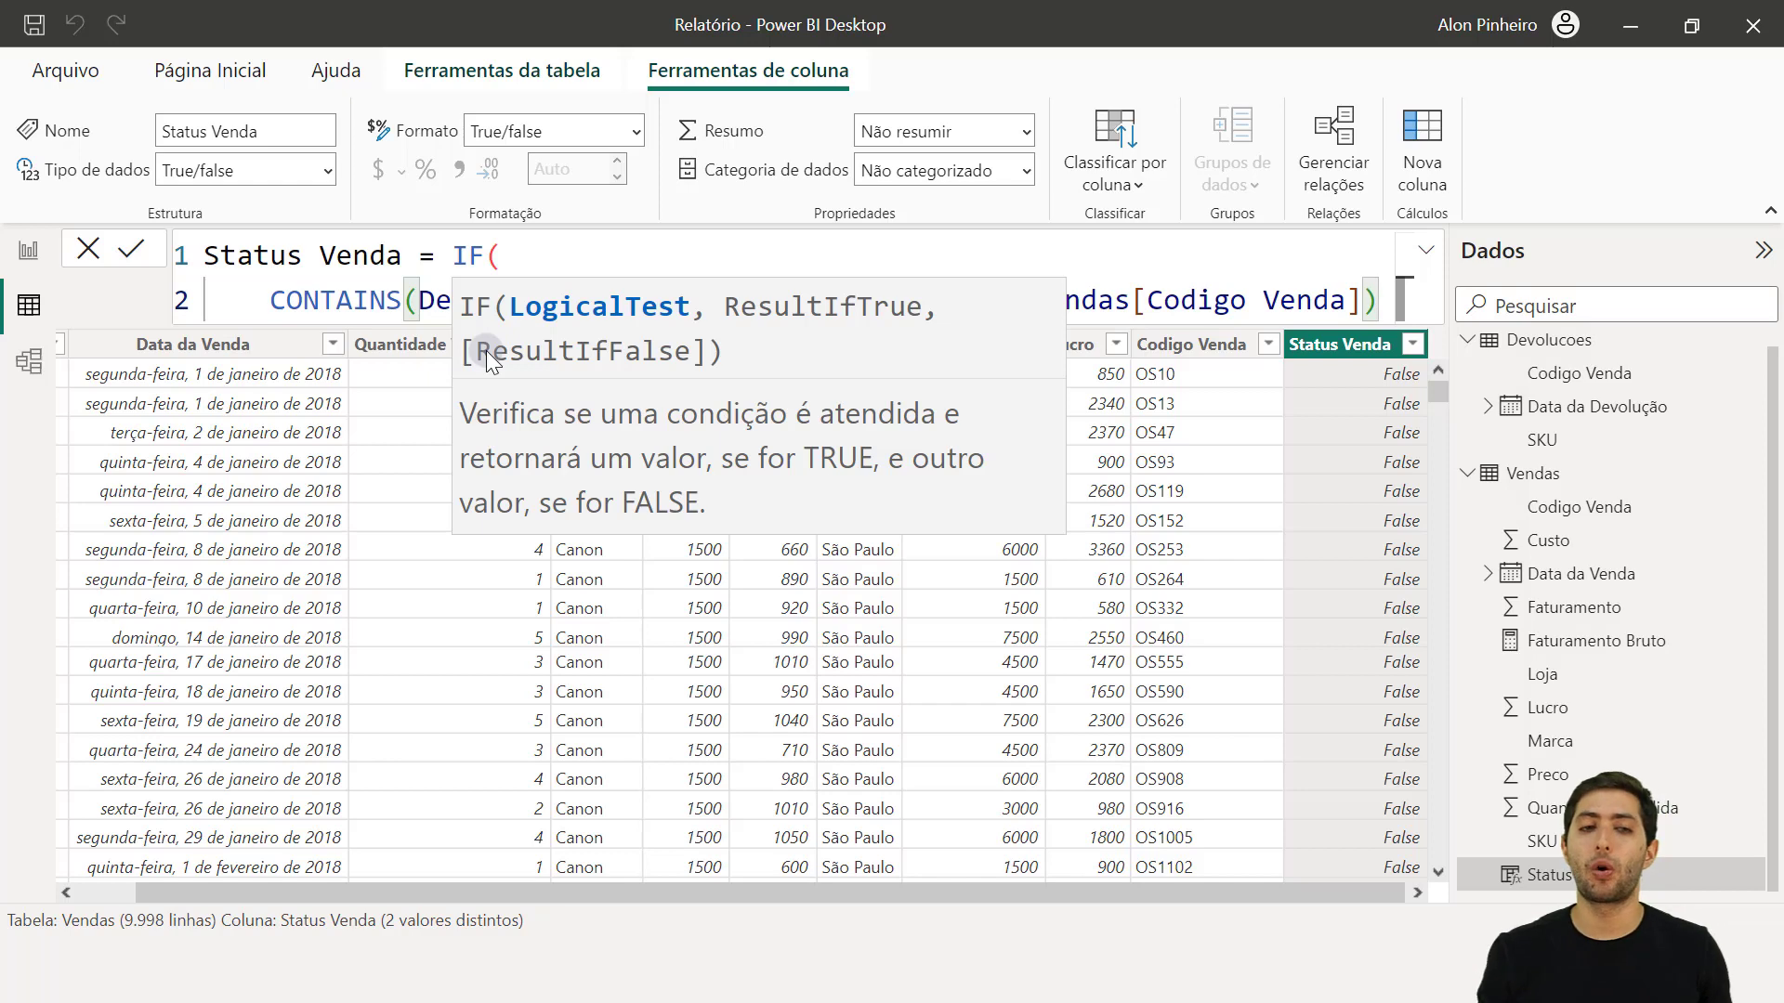
key("shift+Home")
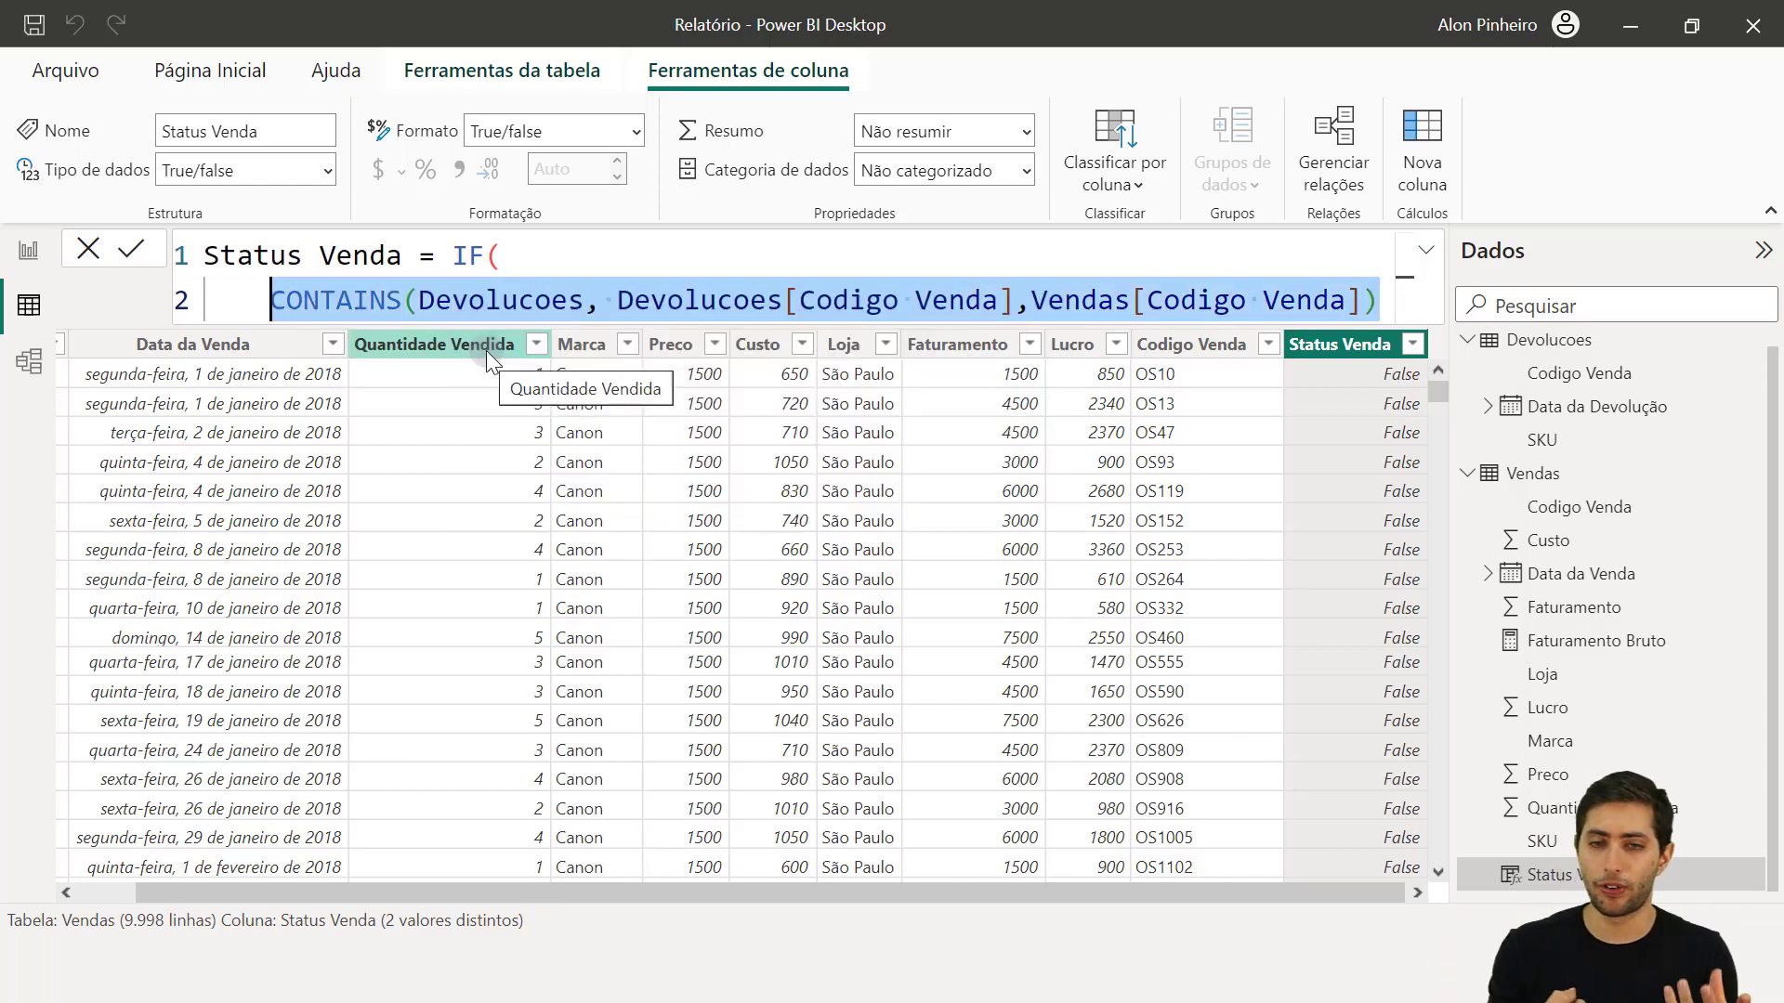
key("End")
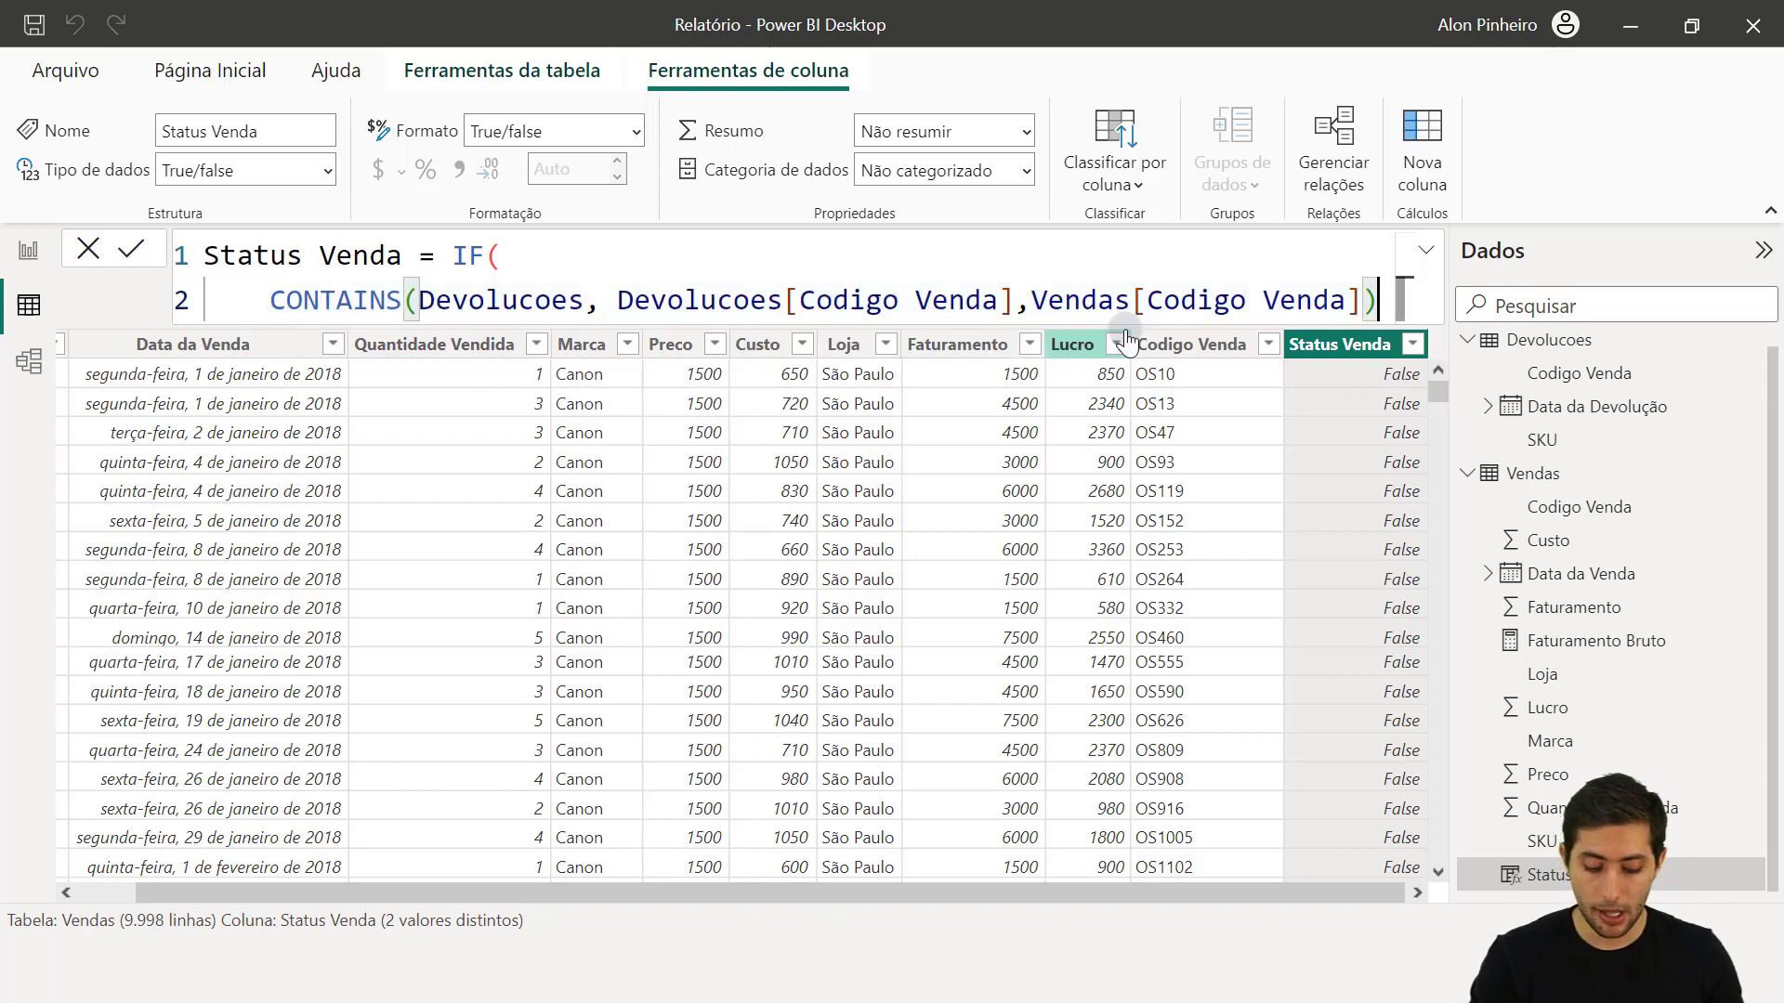
Step: Return "Cancelada" when the IF test is true and "Efetivada" otherwise, each on its own line, and commit the Status Venda formula
type(",")
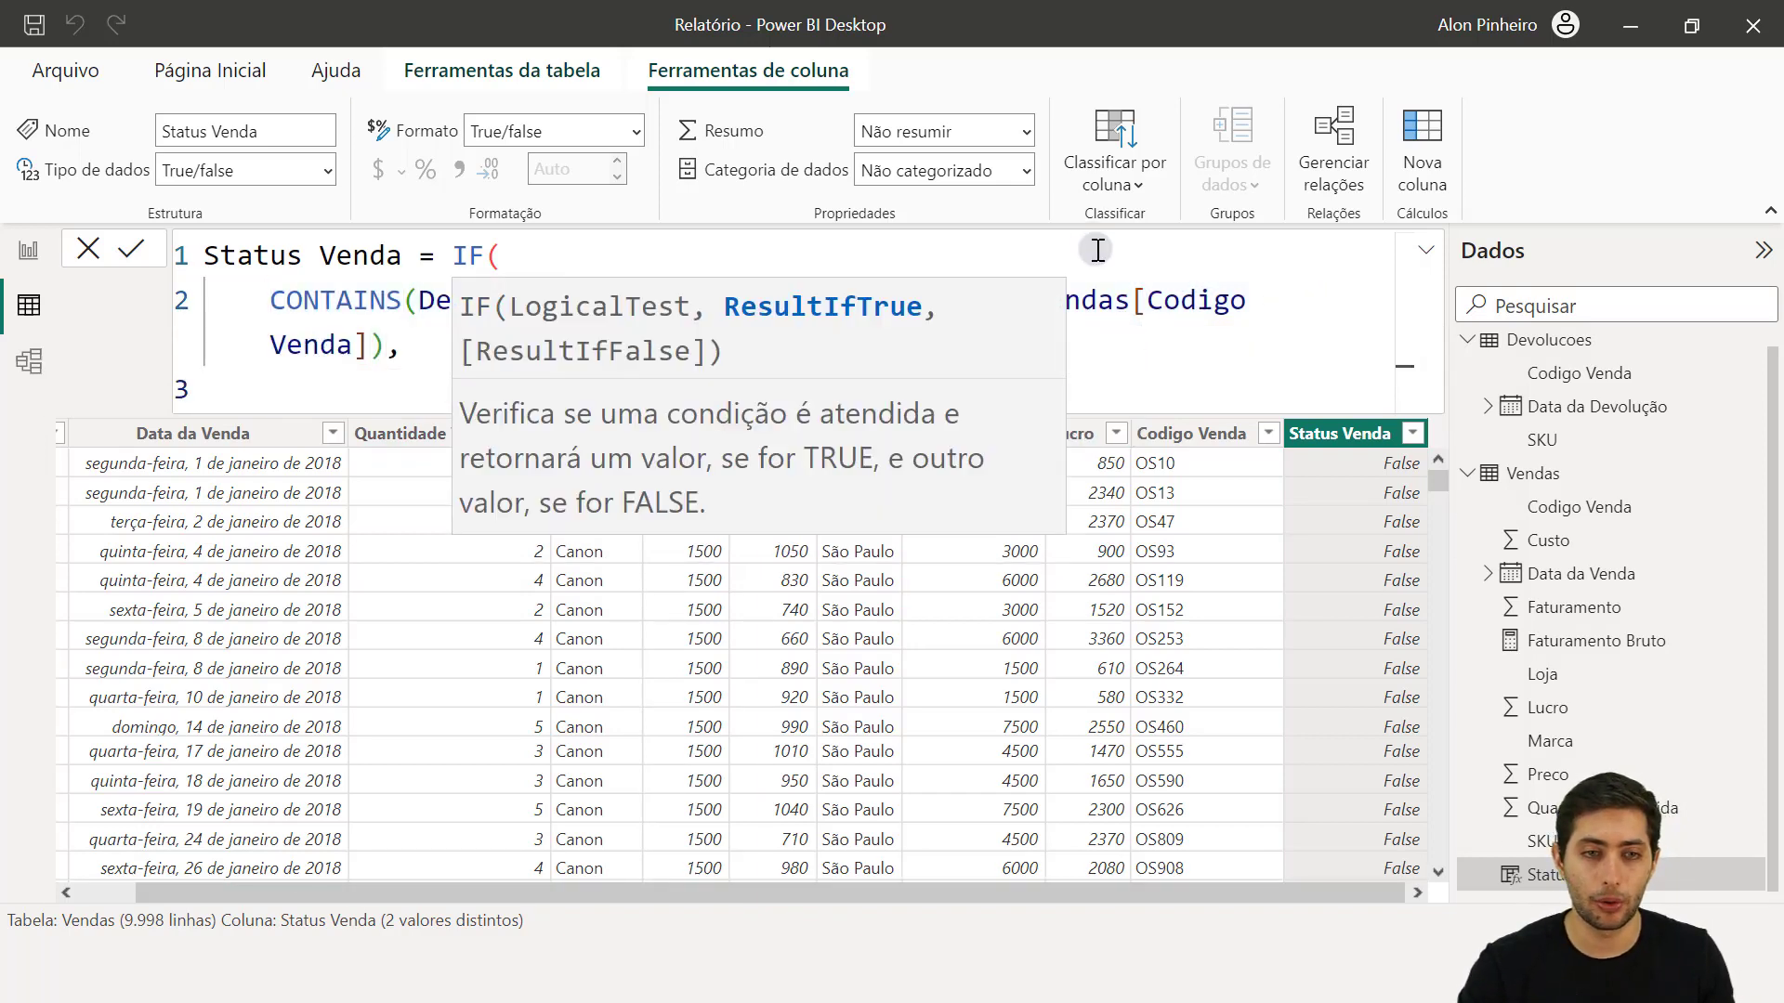
key("shift+Return")
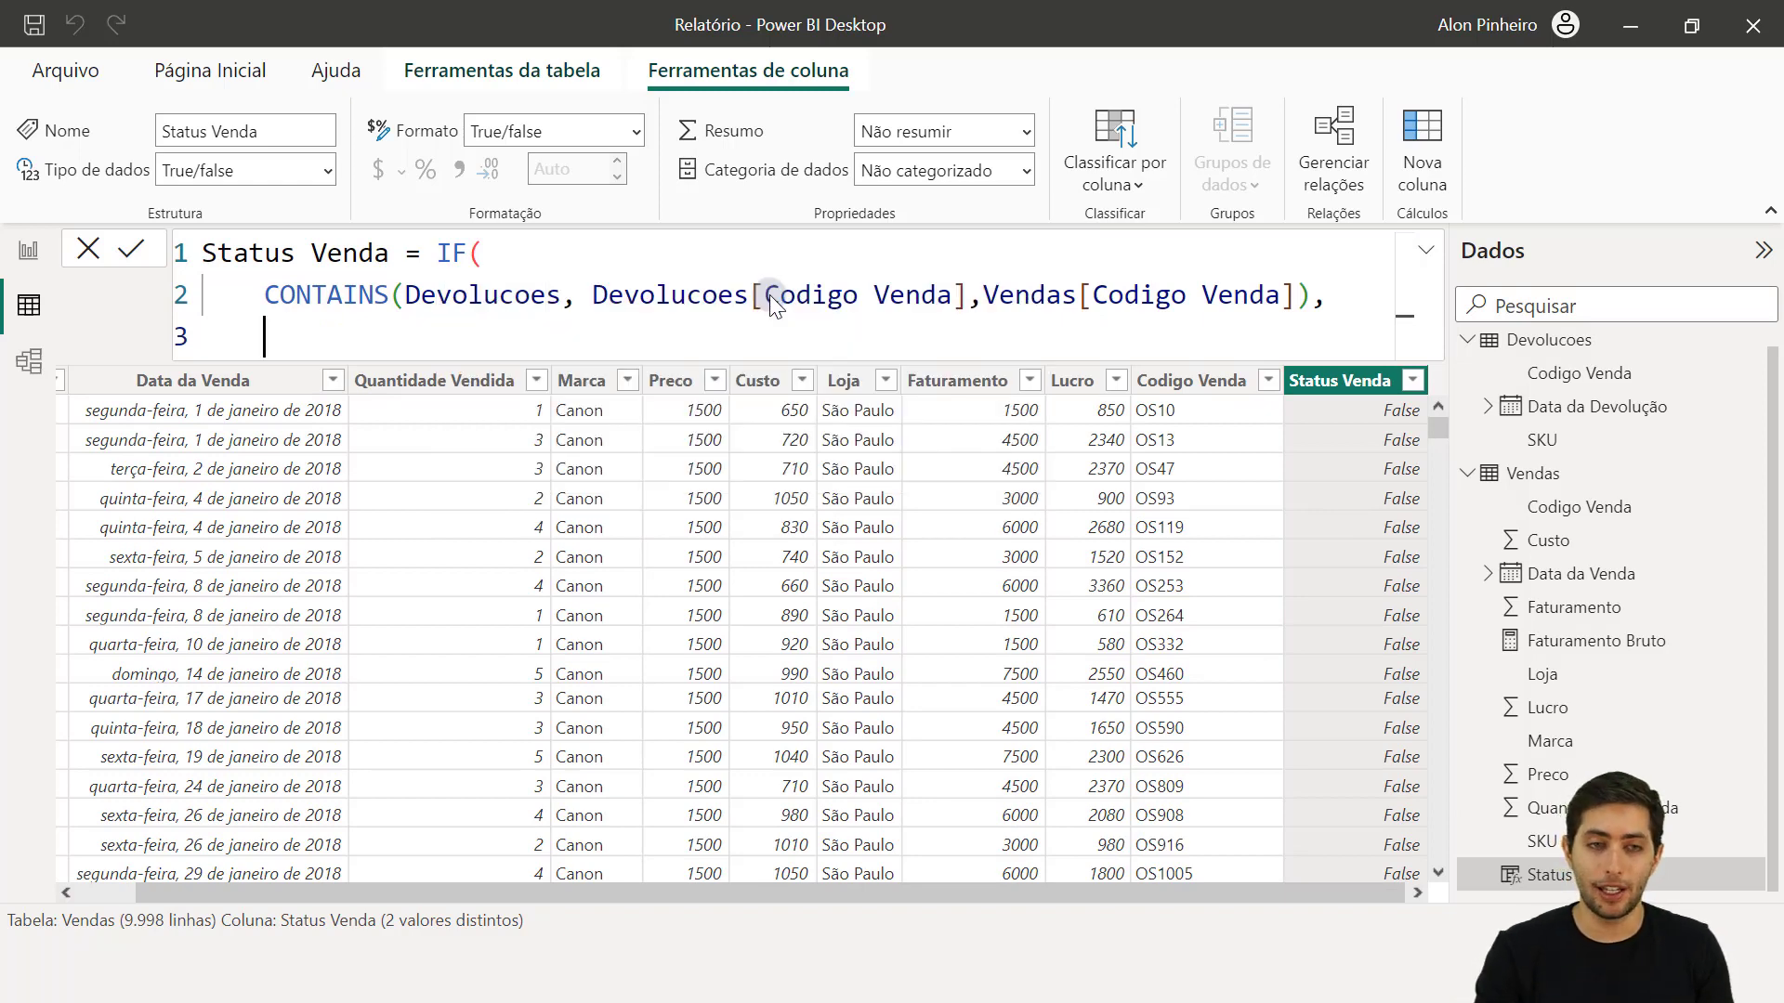
left_click_drag(262, 296, 1311, 299)
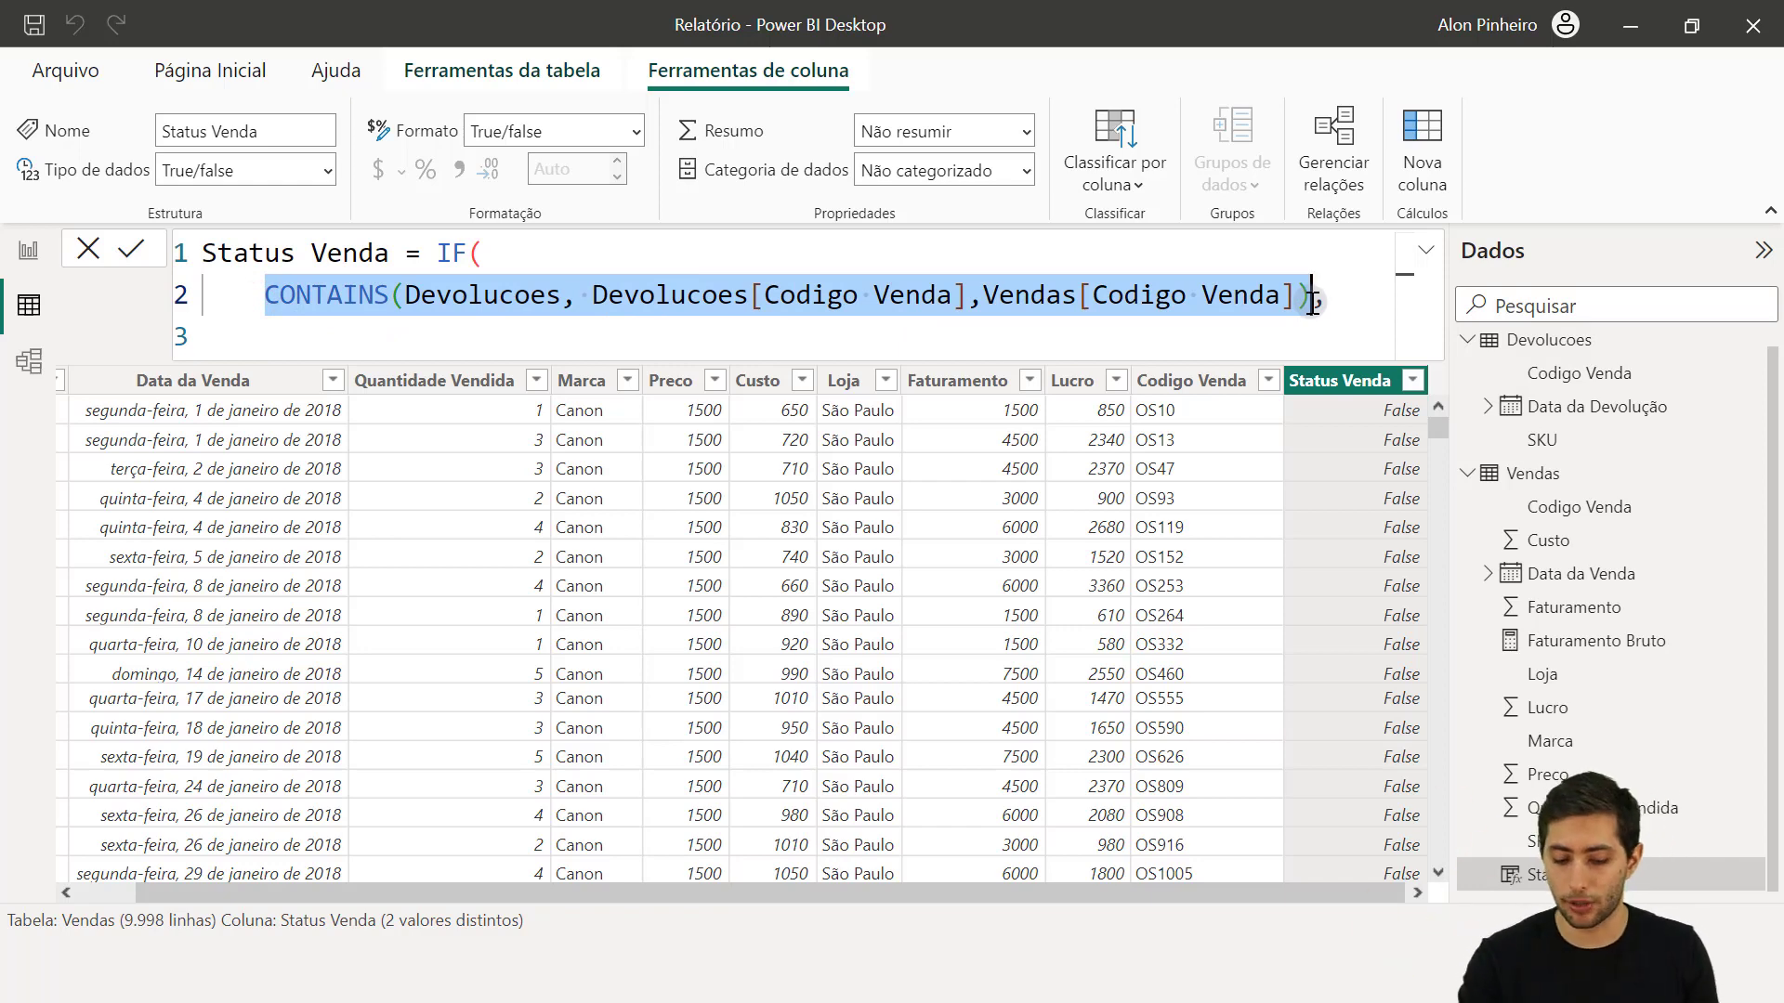
key("Down")
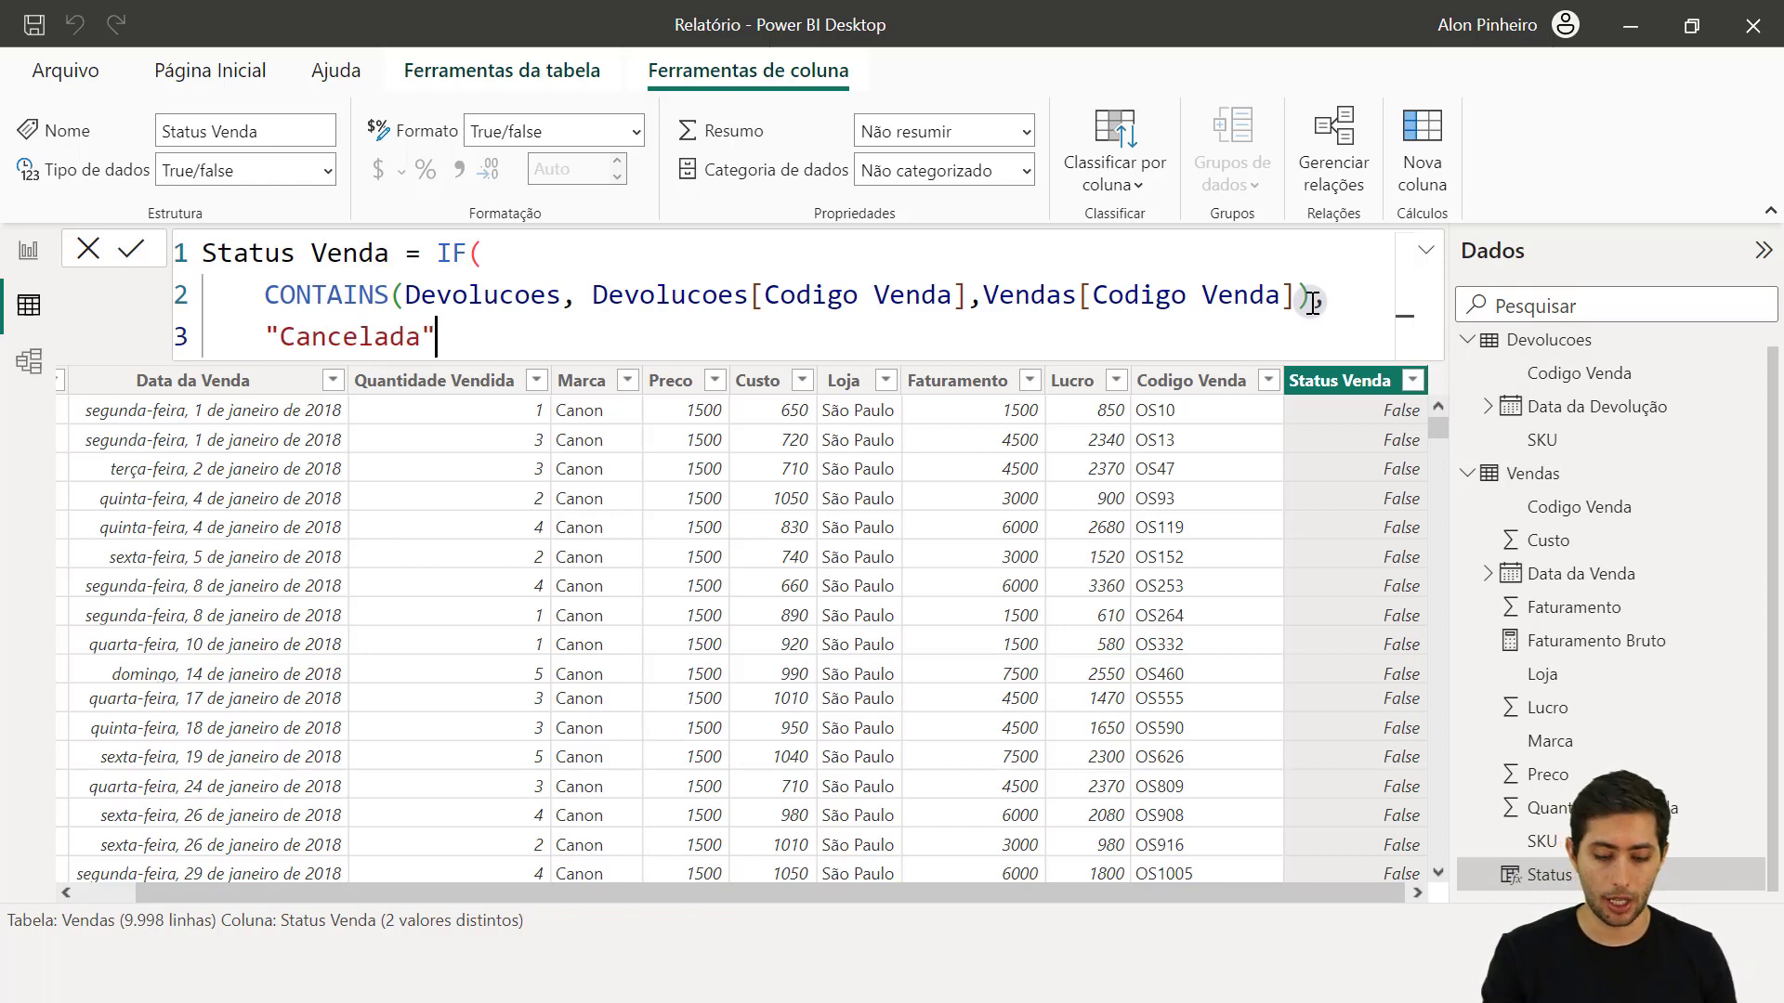
type(",")
key("shift+Return")
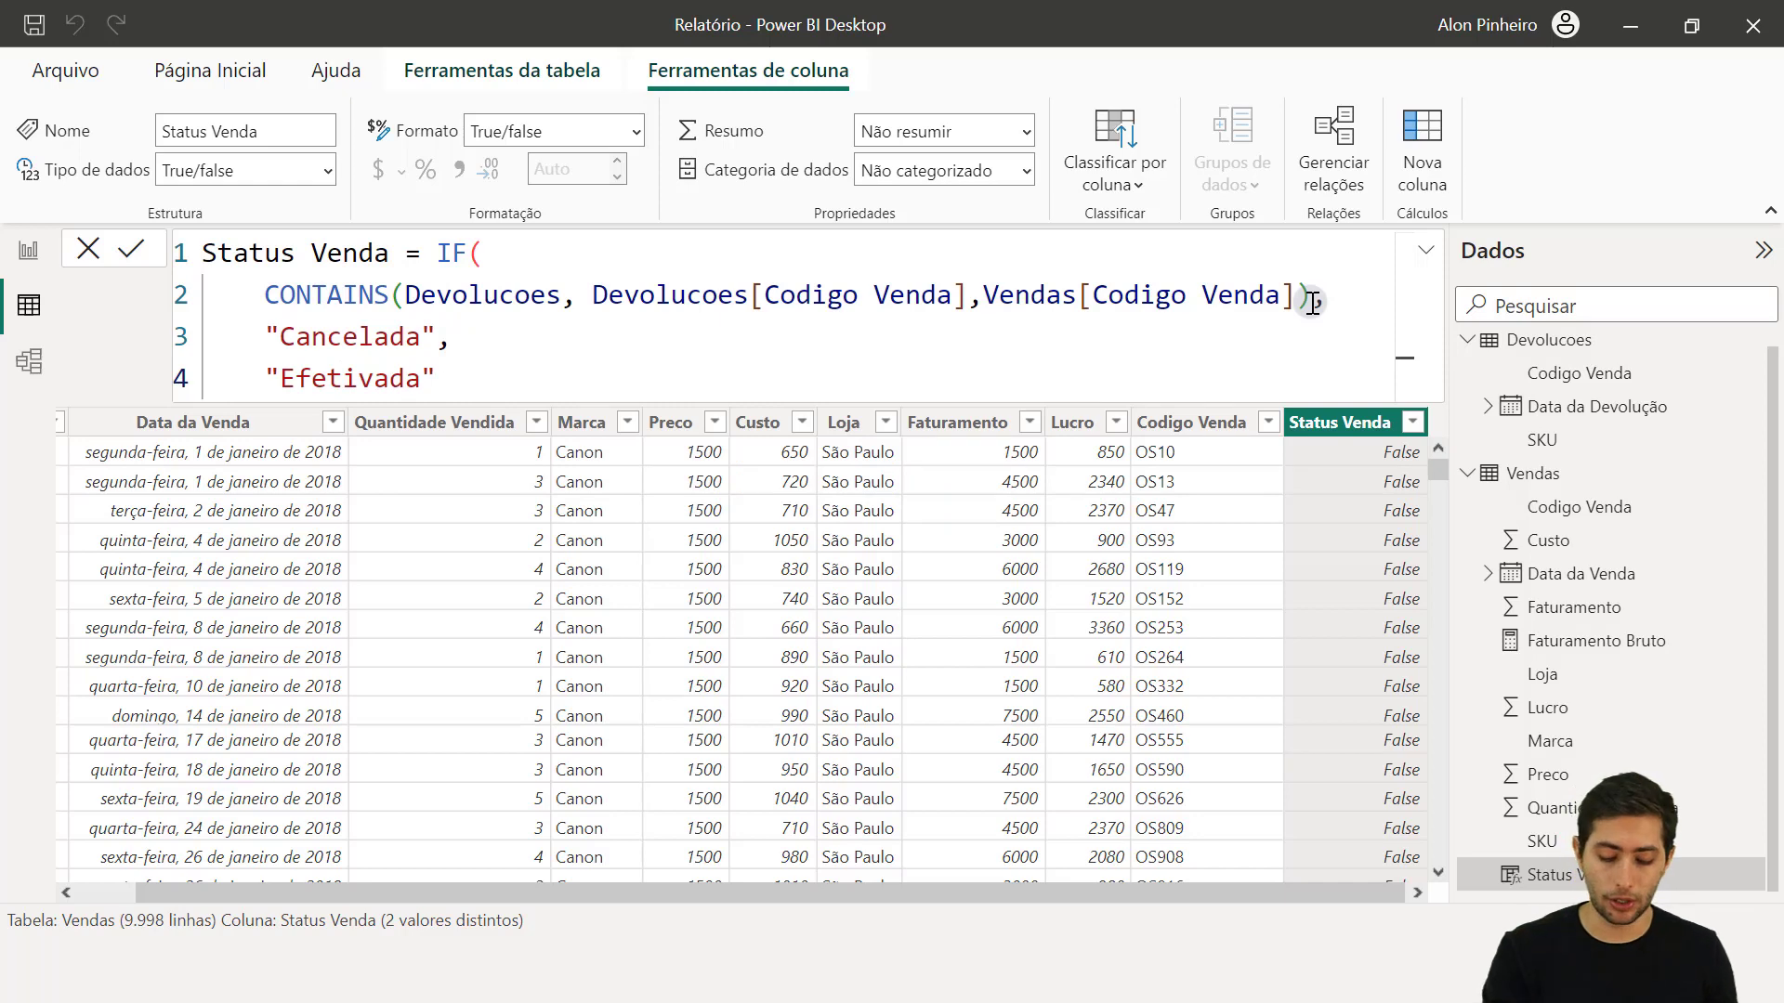
key("Return")
type(")")
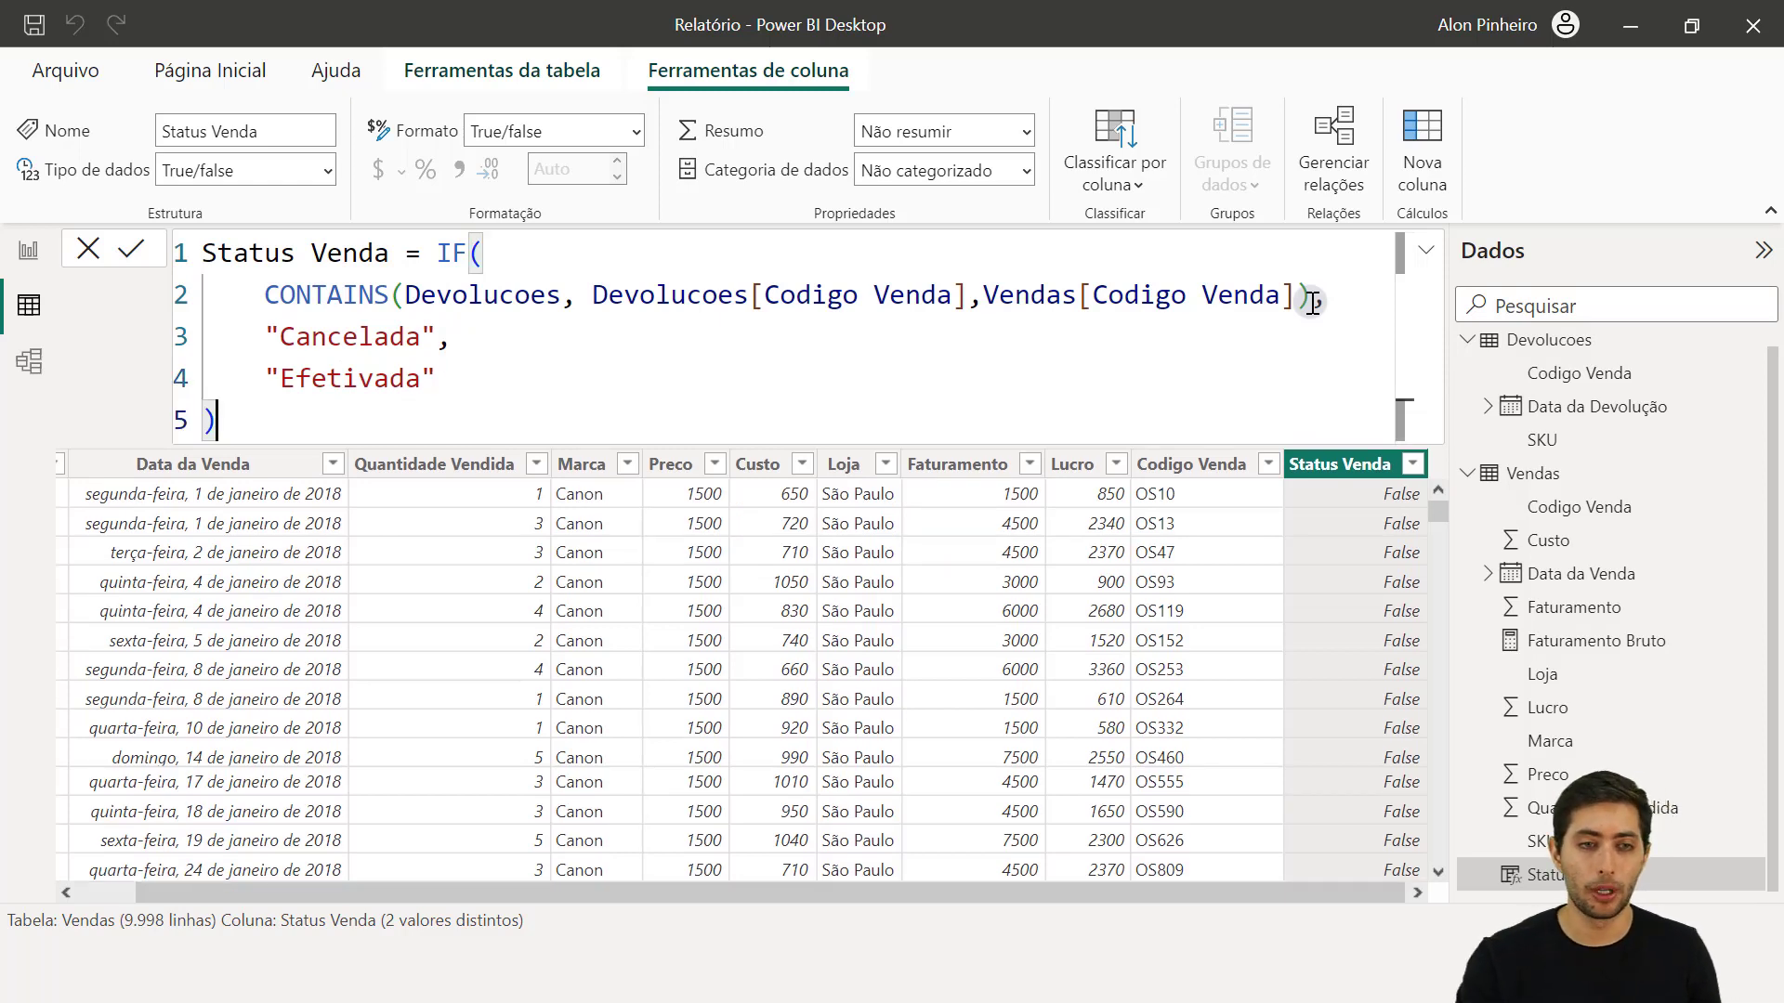
key("Return")
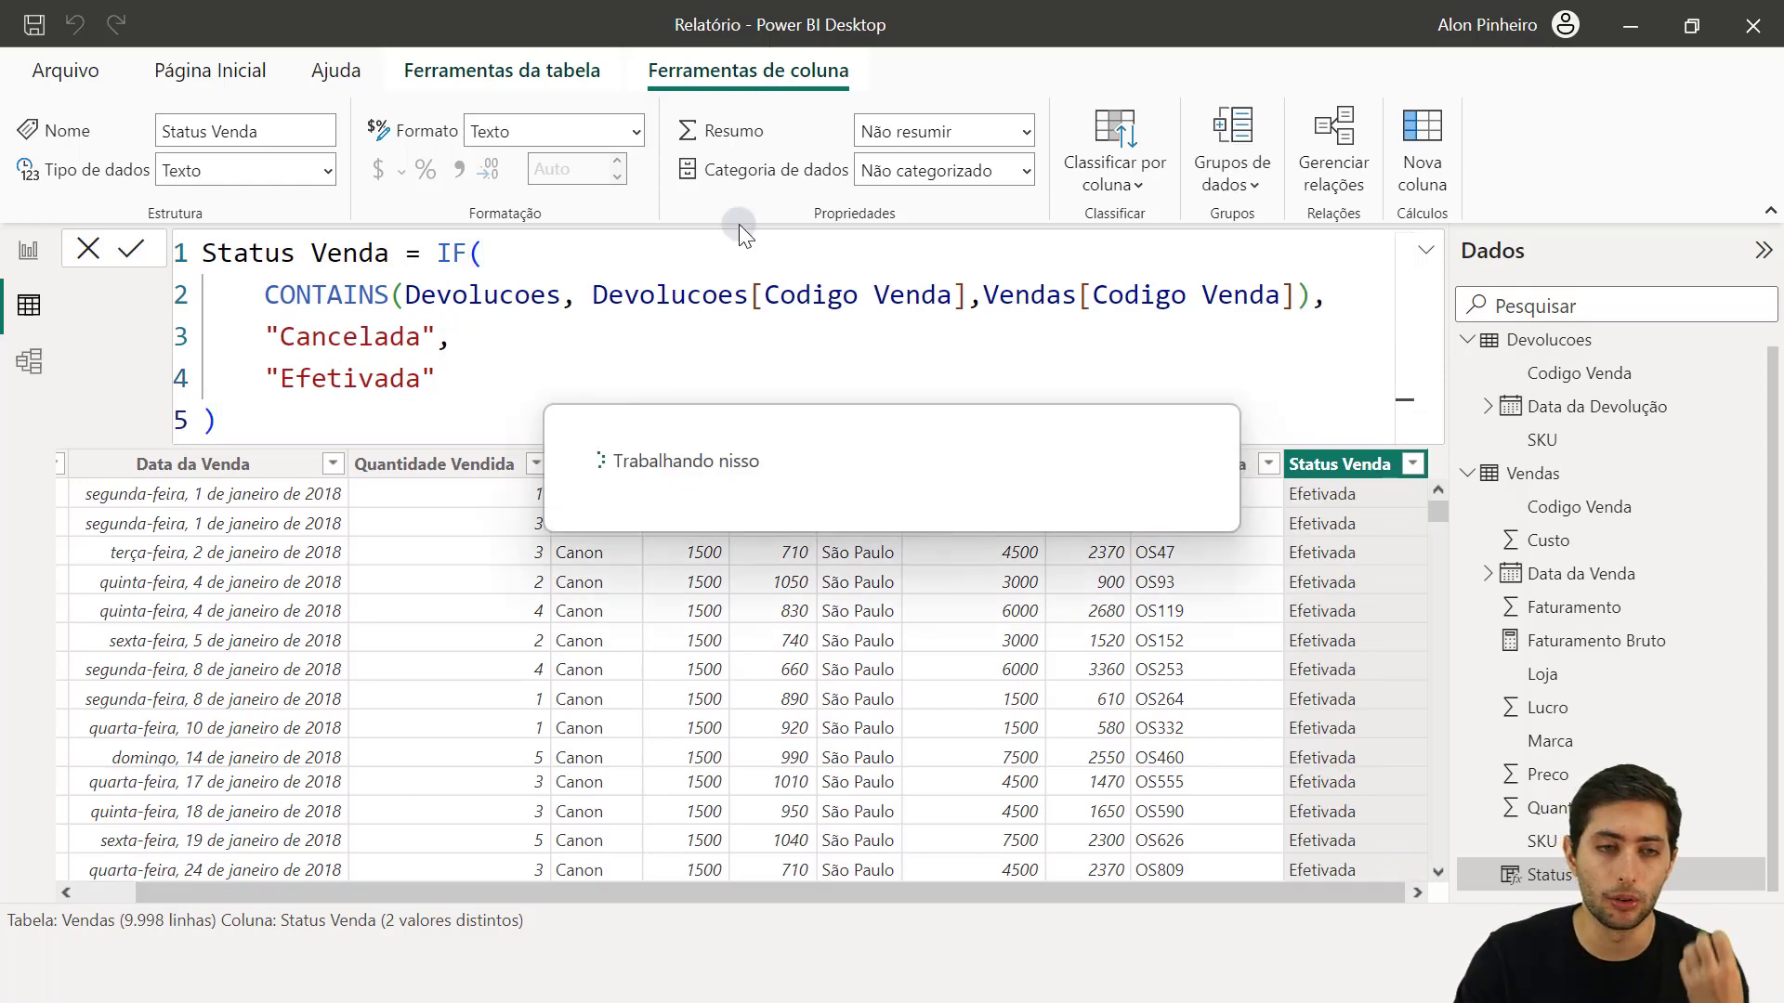
Step: Review the IF formula's CONTAINS test and its two result texts, and look through the Status Venda values in the Vendas rows
left_click_drag(265, 294, 1296, 296)
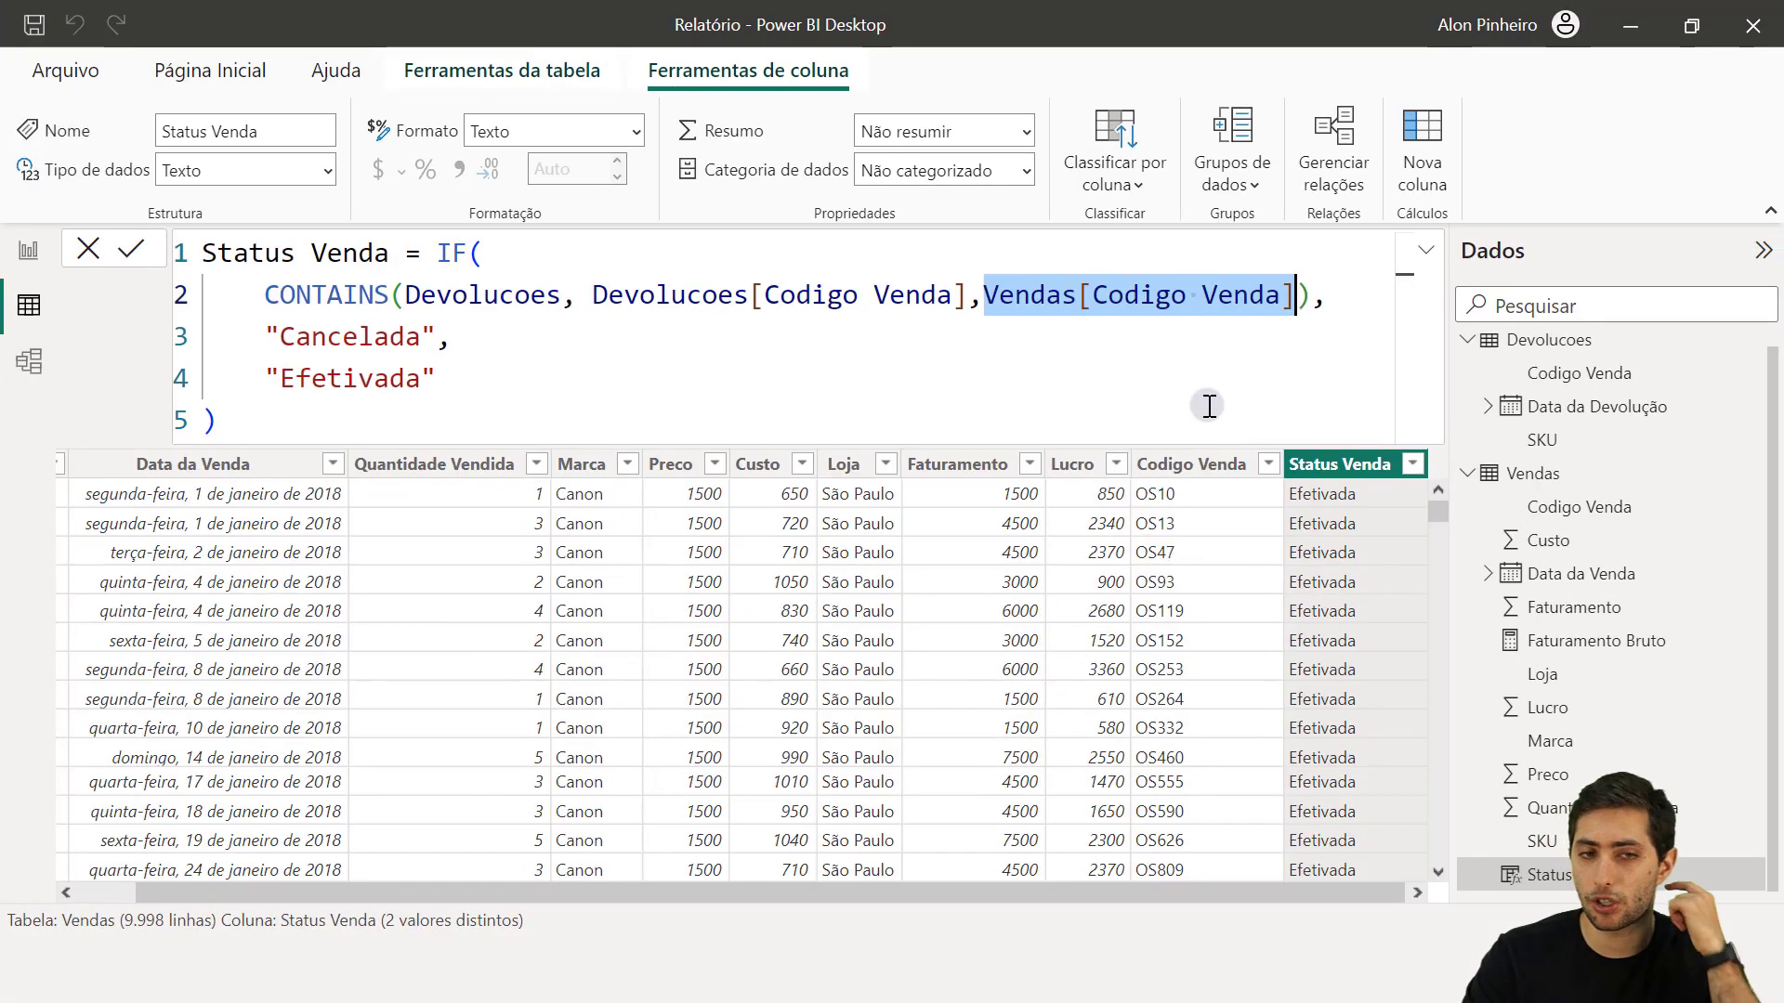
left_click(871, 344)
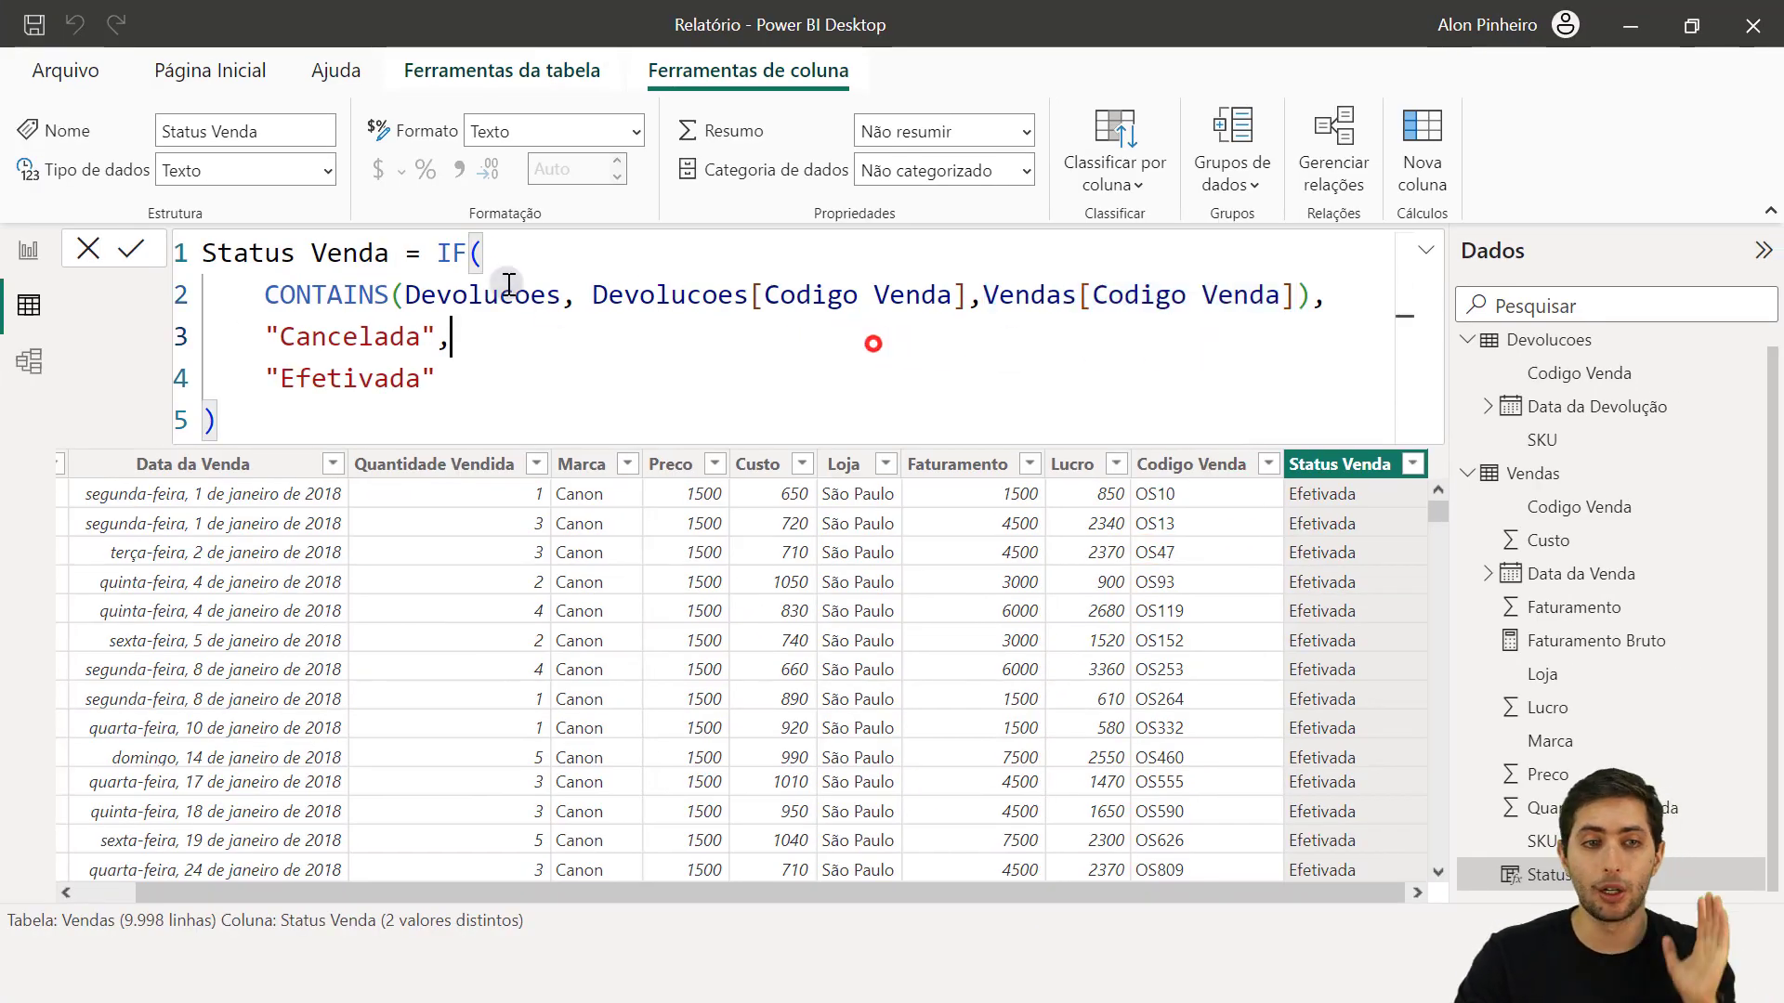
double_click(444, 260)
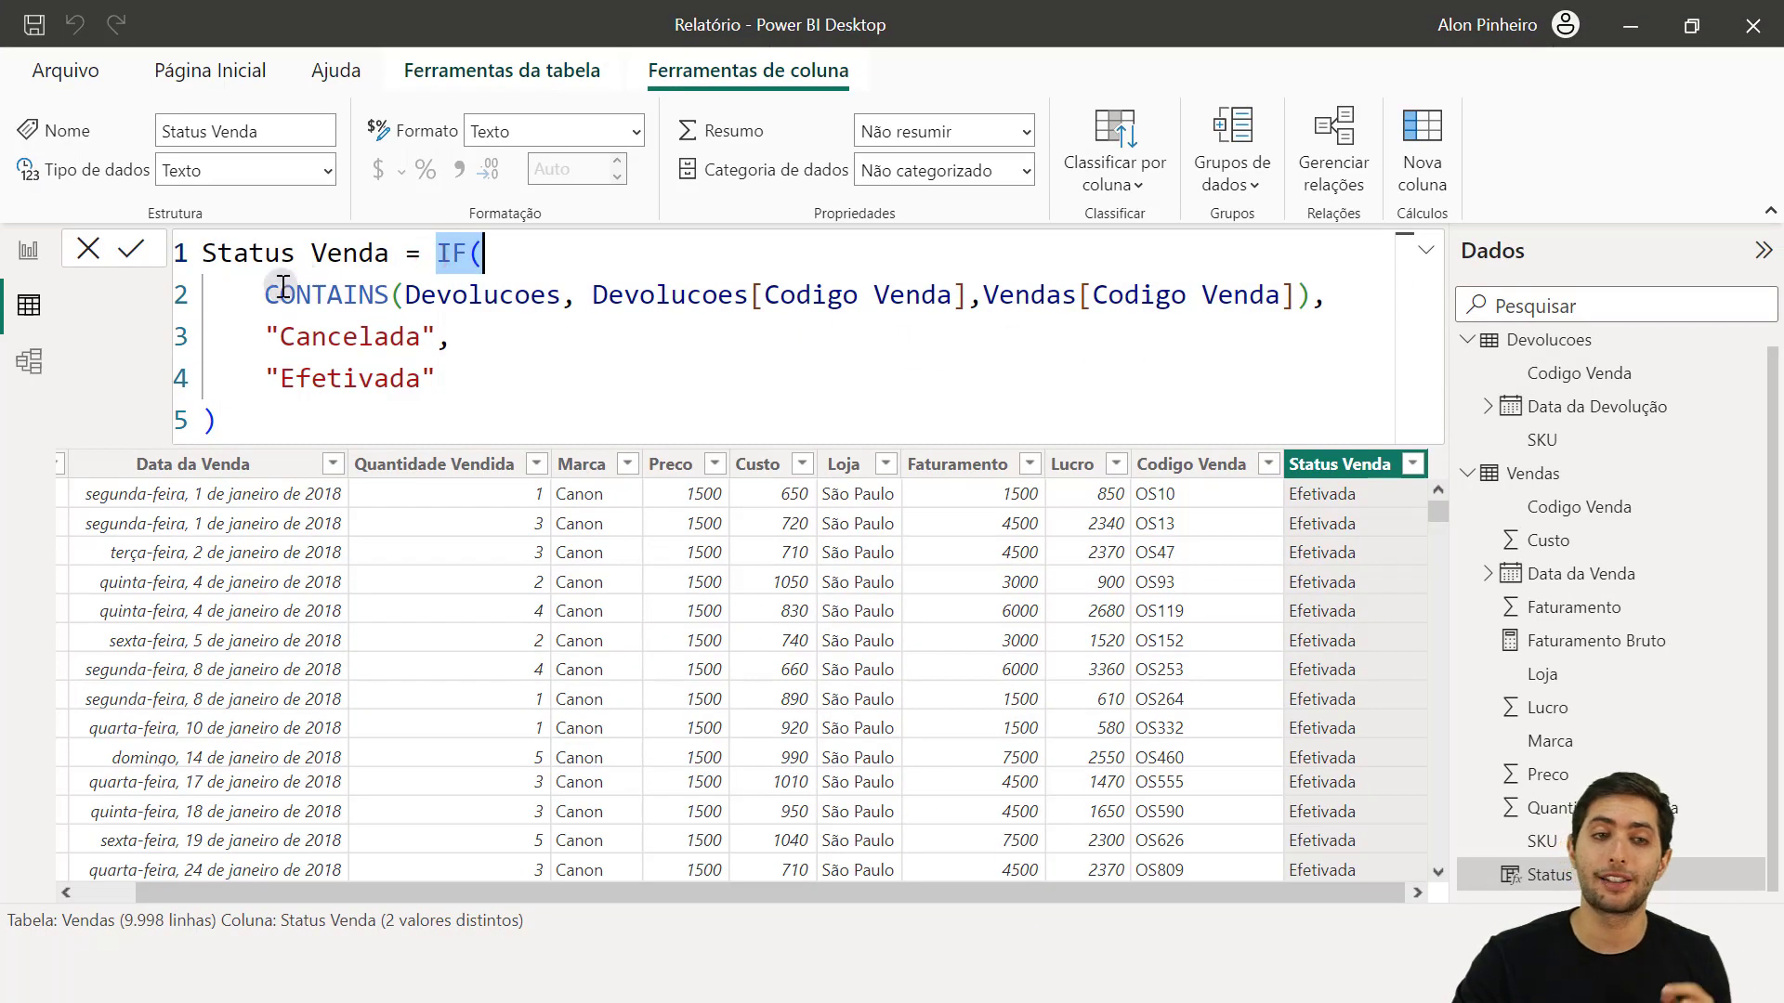
left_click_drag(267, 294, 1306, 294)
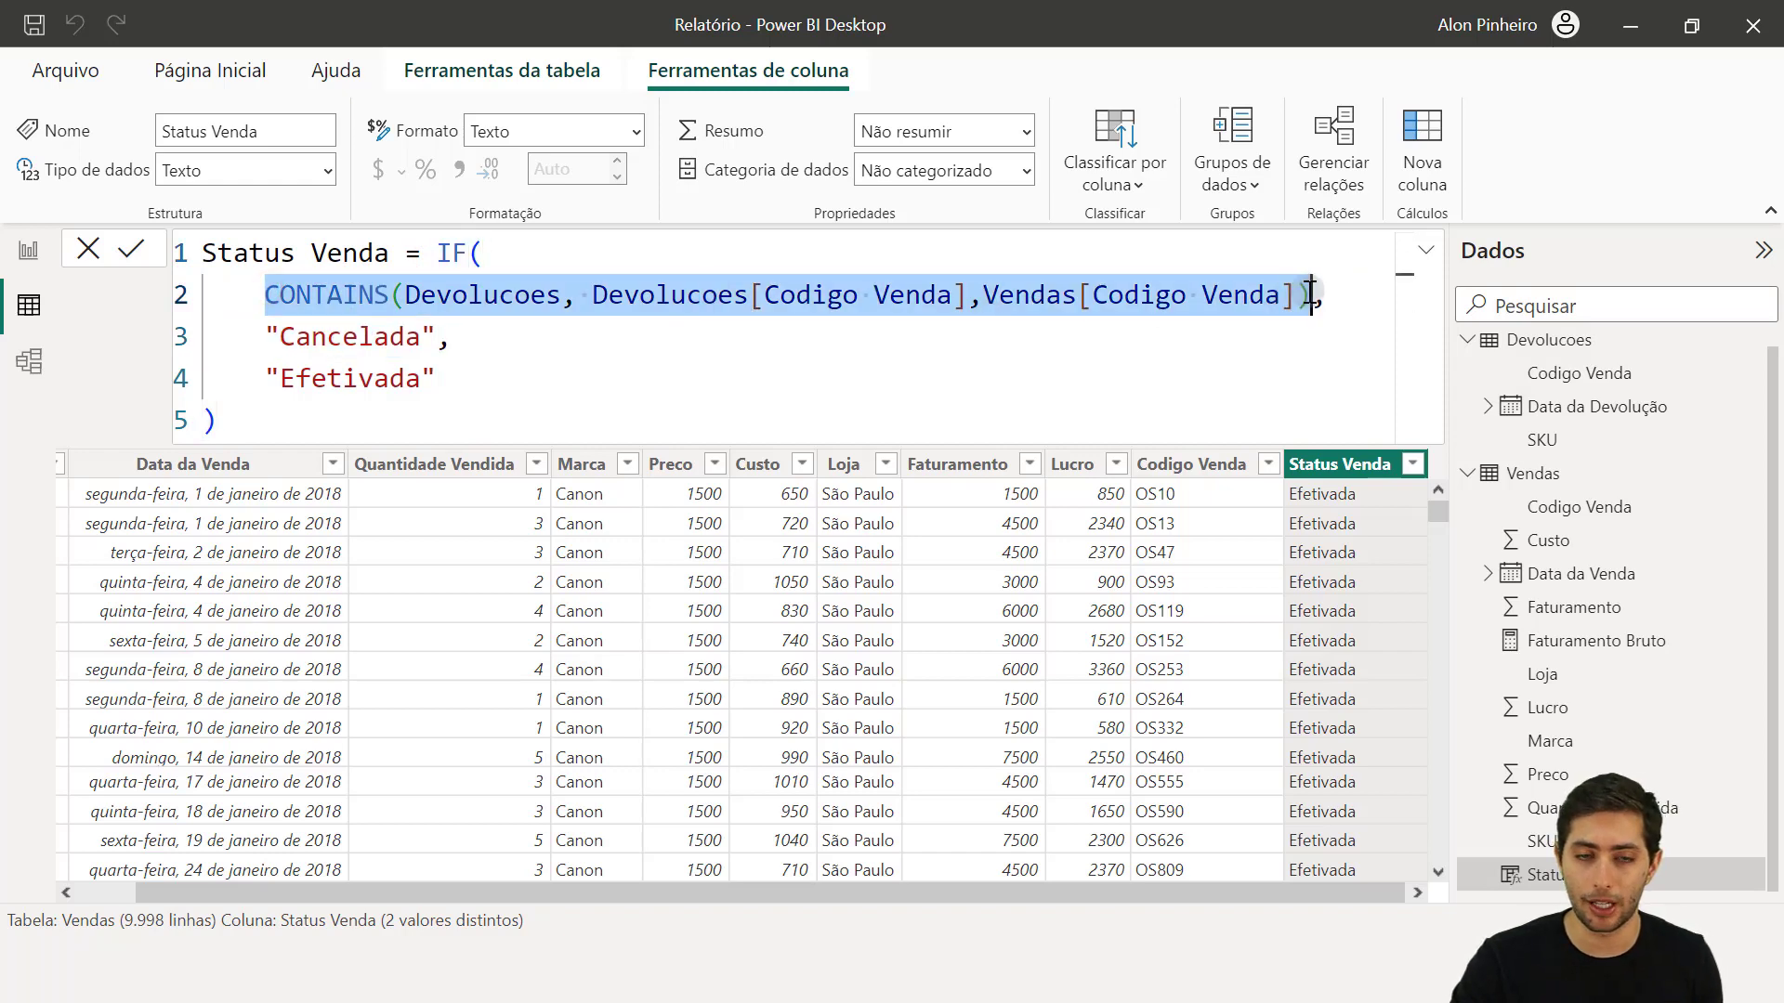
double_click(315, 330)
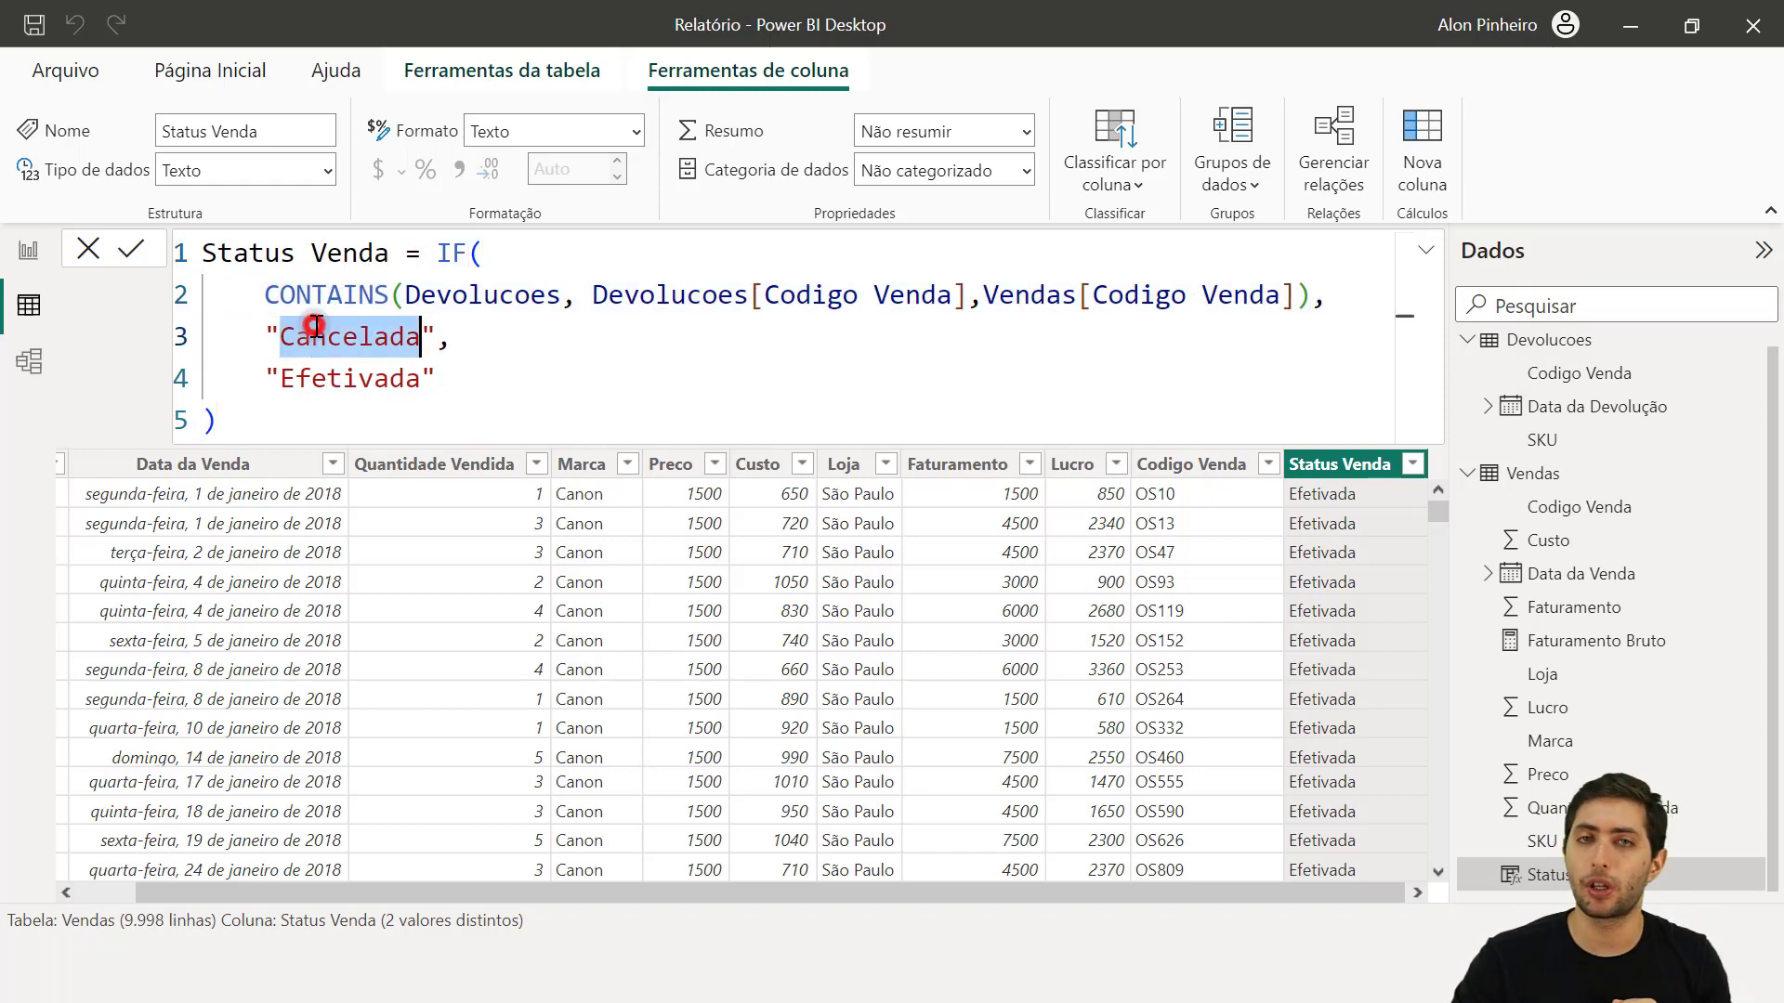
double_click(328, 372)
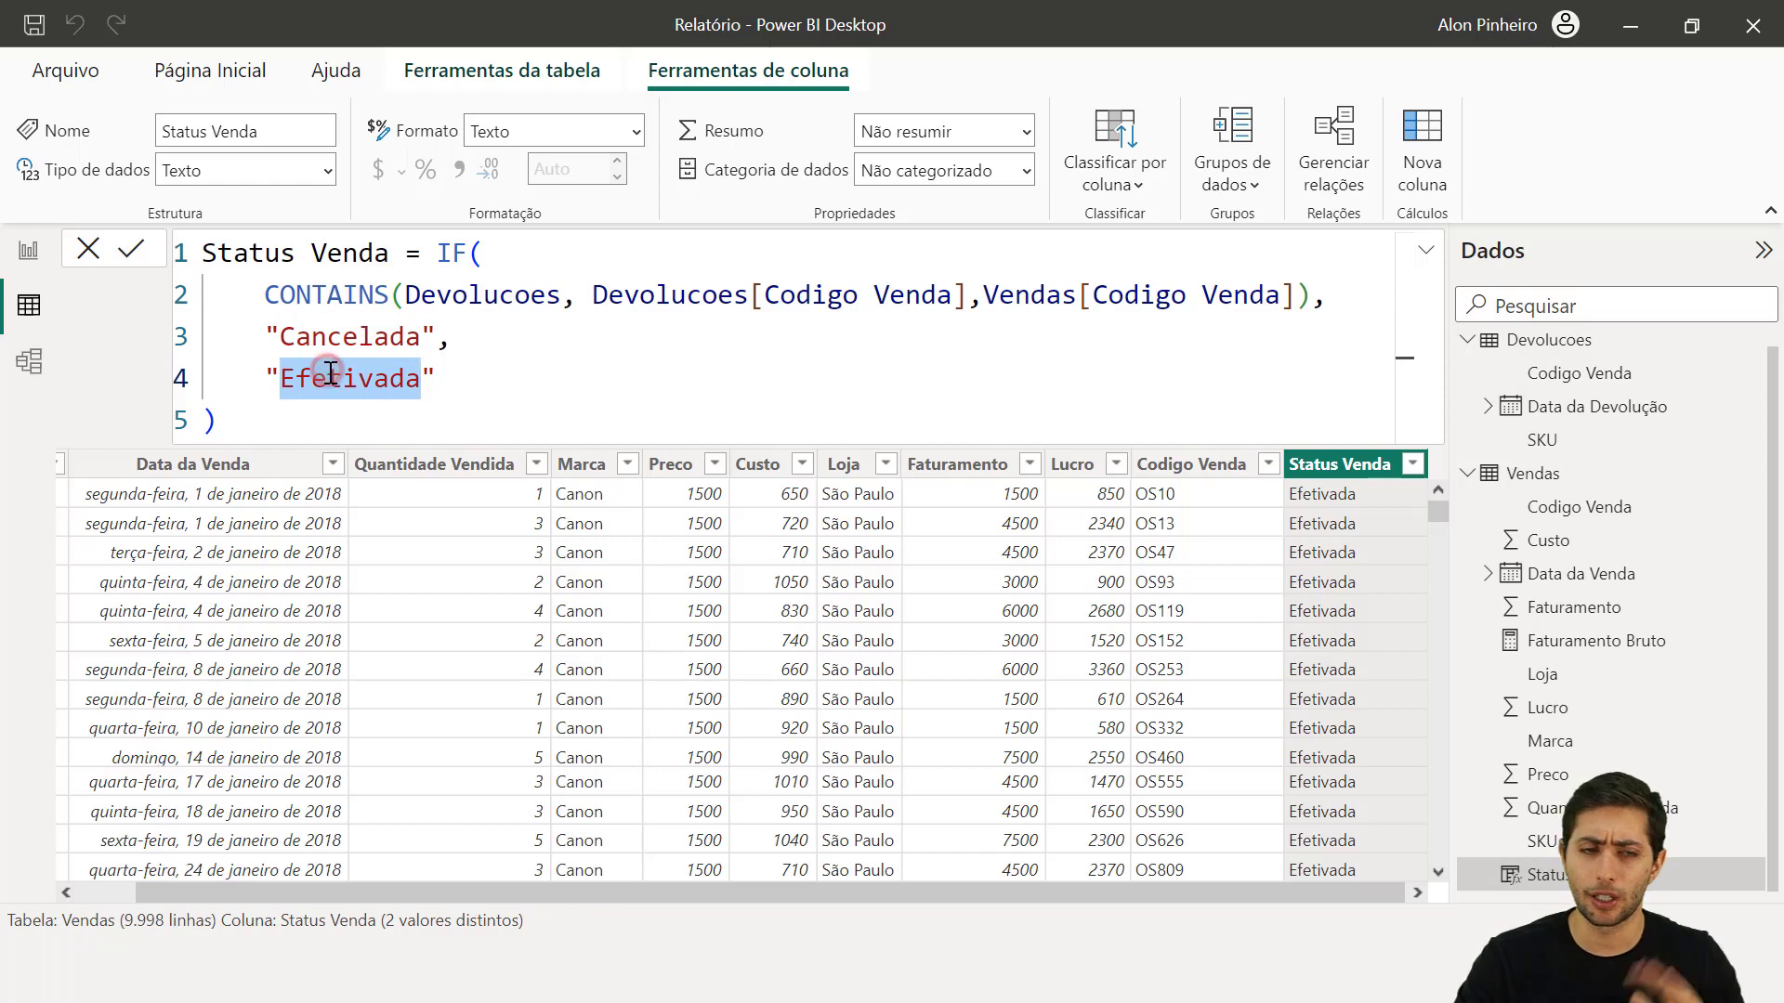
left_click(341, 427)
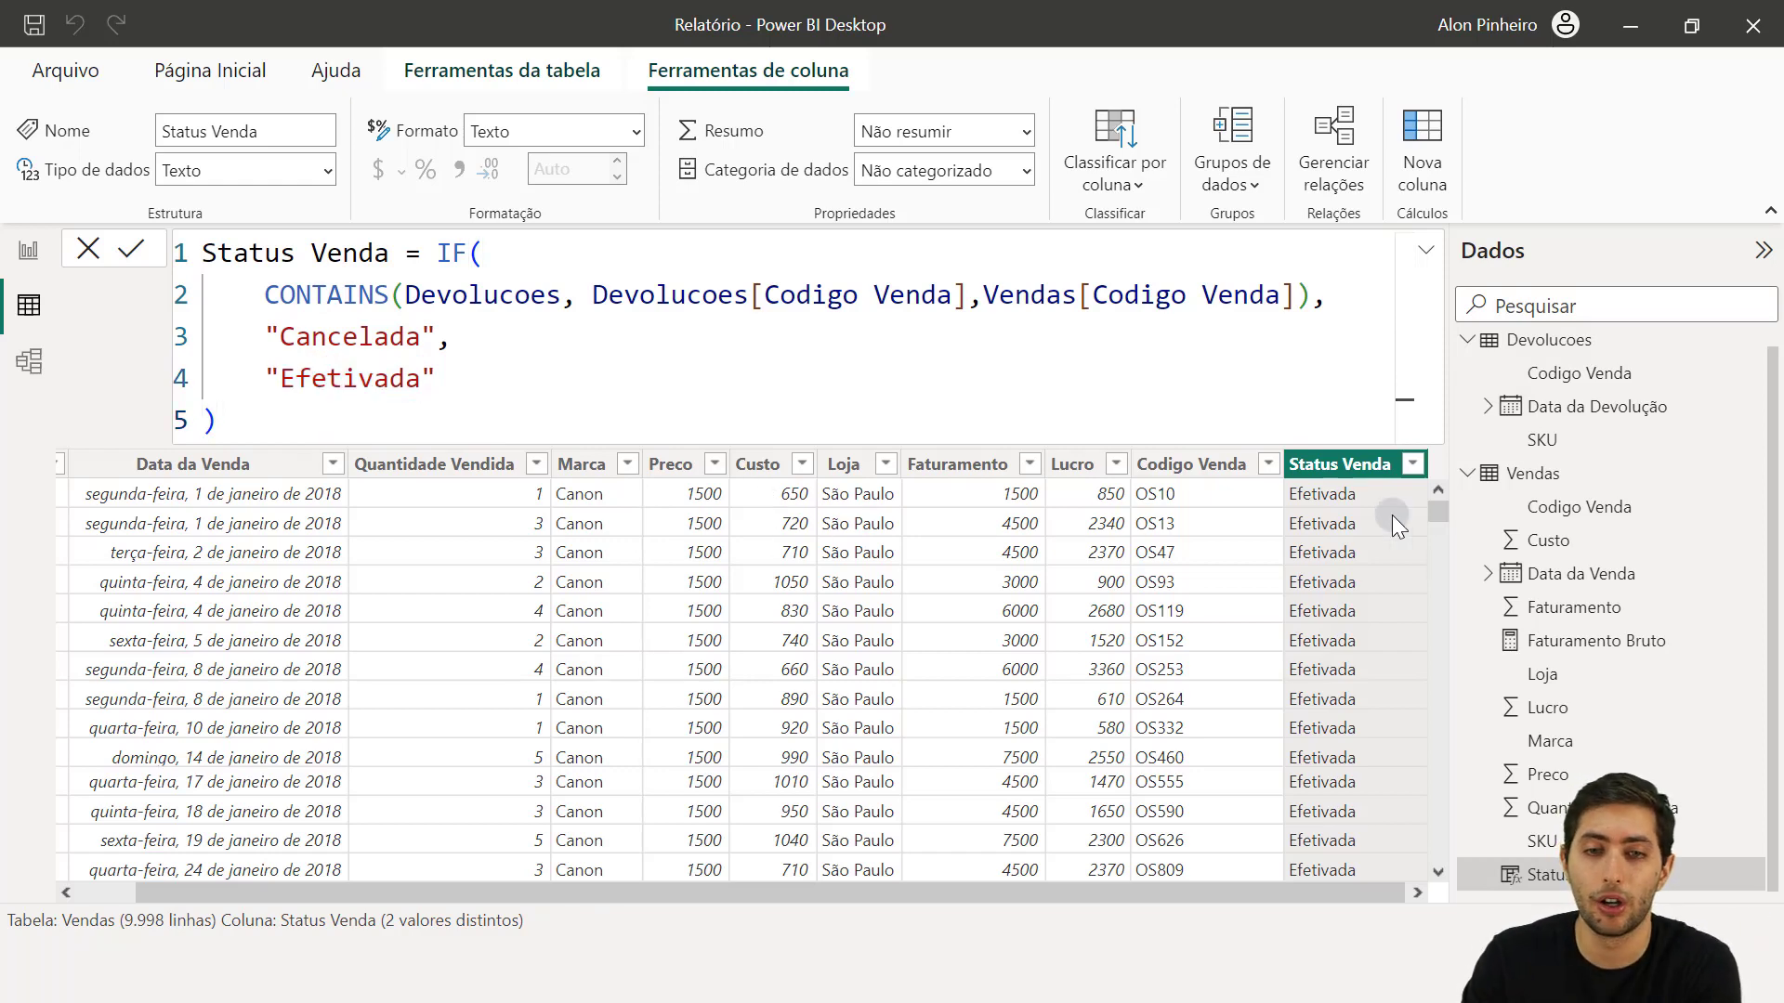
scroll(1319, 549, "down", 4)
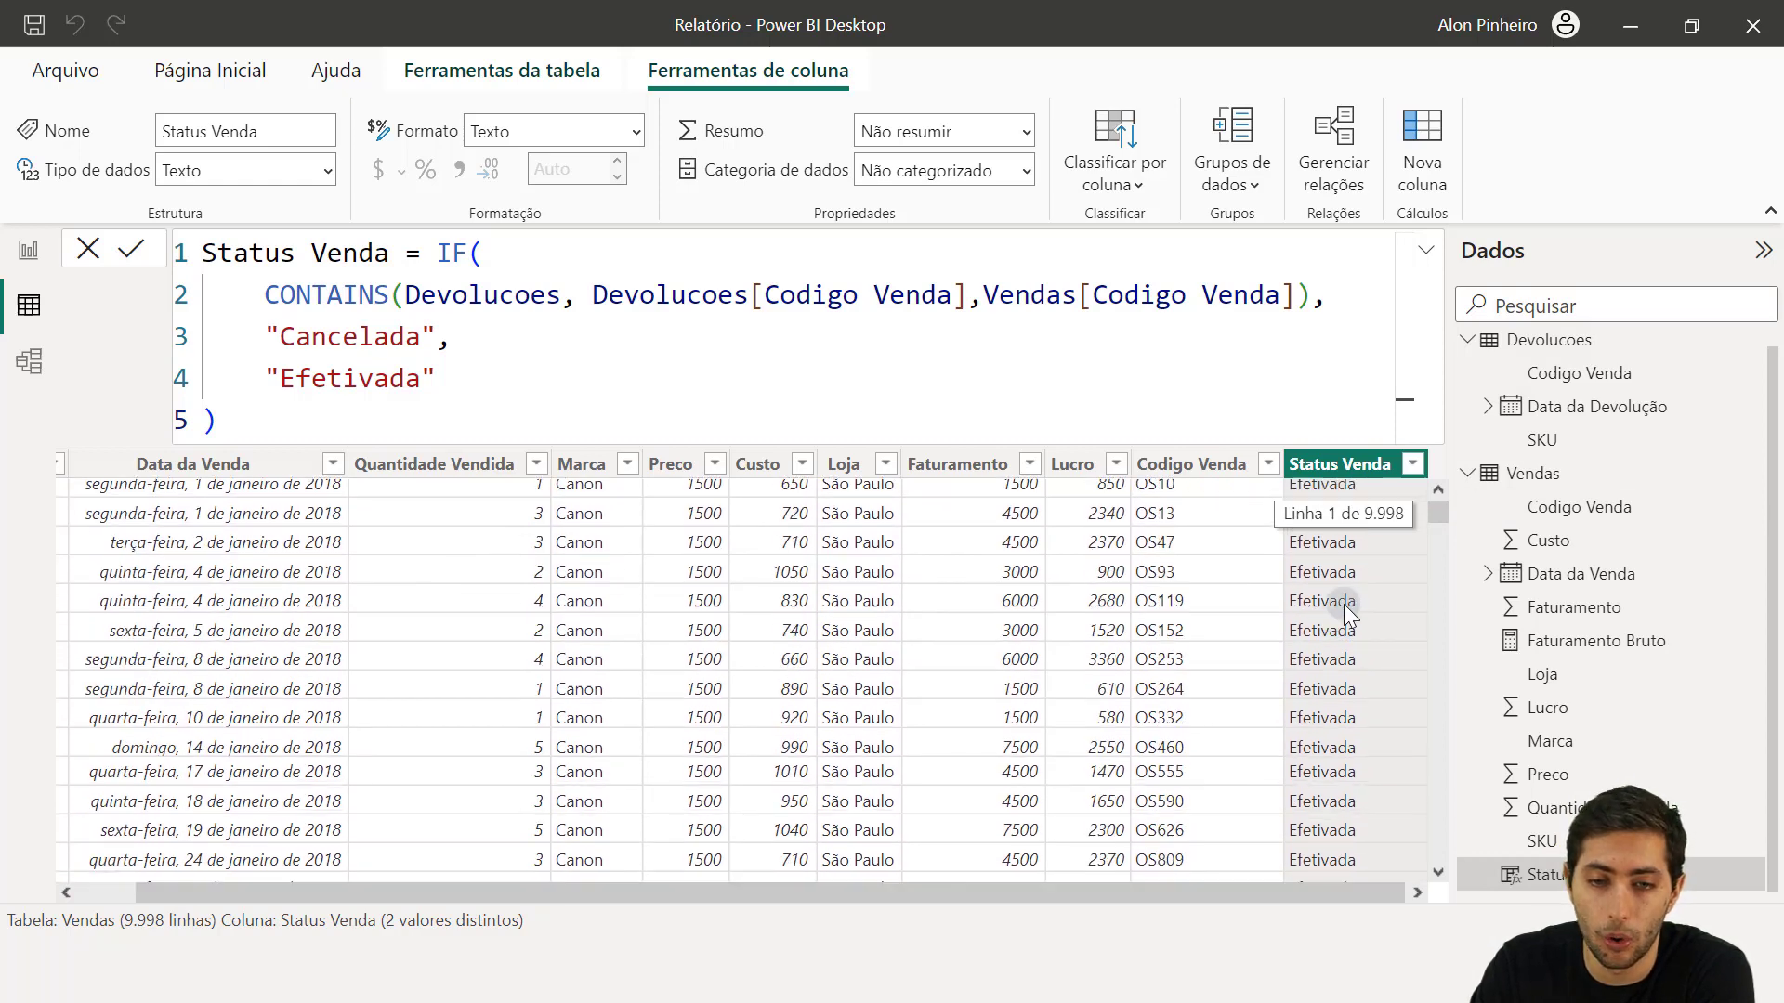
scroll(1318, 577, "up", 4)
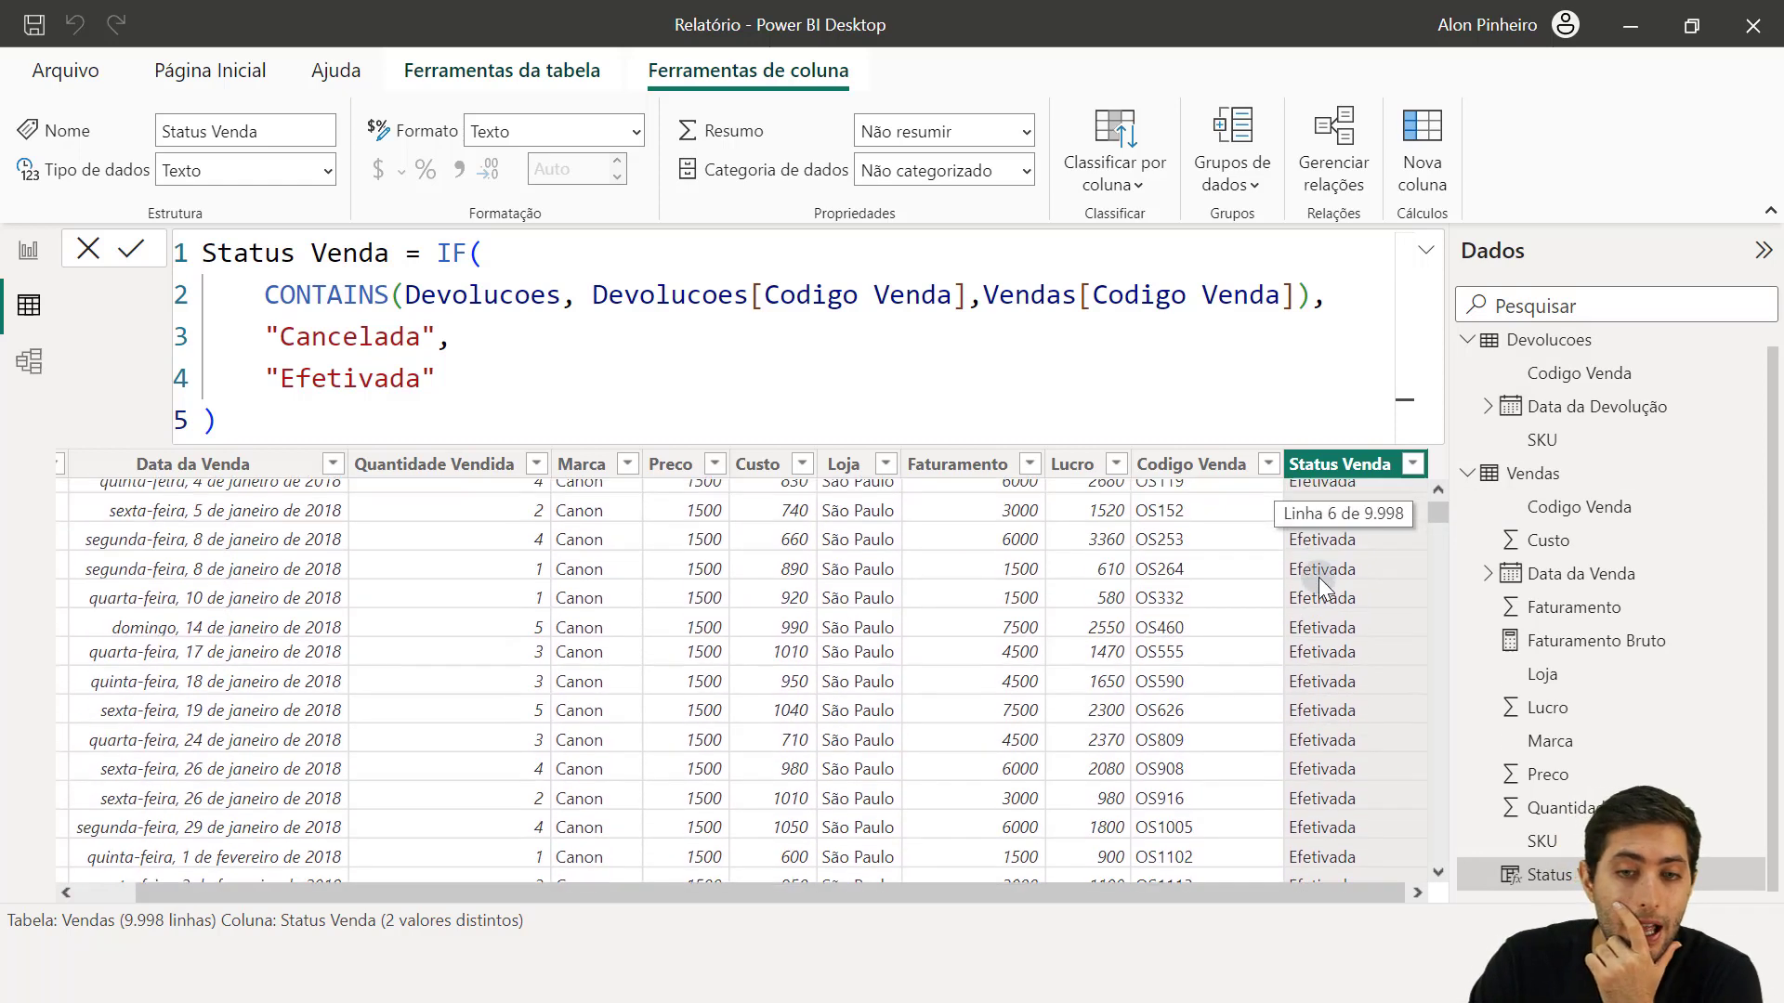
Step: In the report view, place the Faturamento Bruto card slightly lower on Página 1 and collapse its Valor do balão settings
left_click(25, 251)
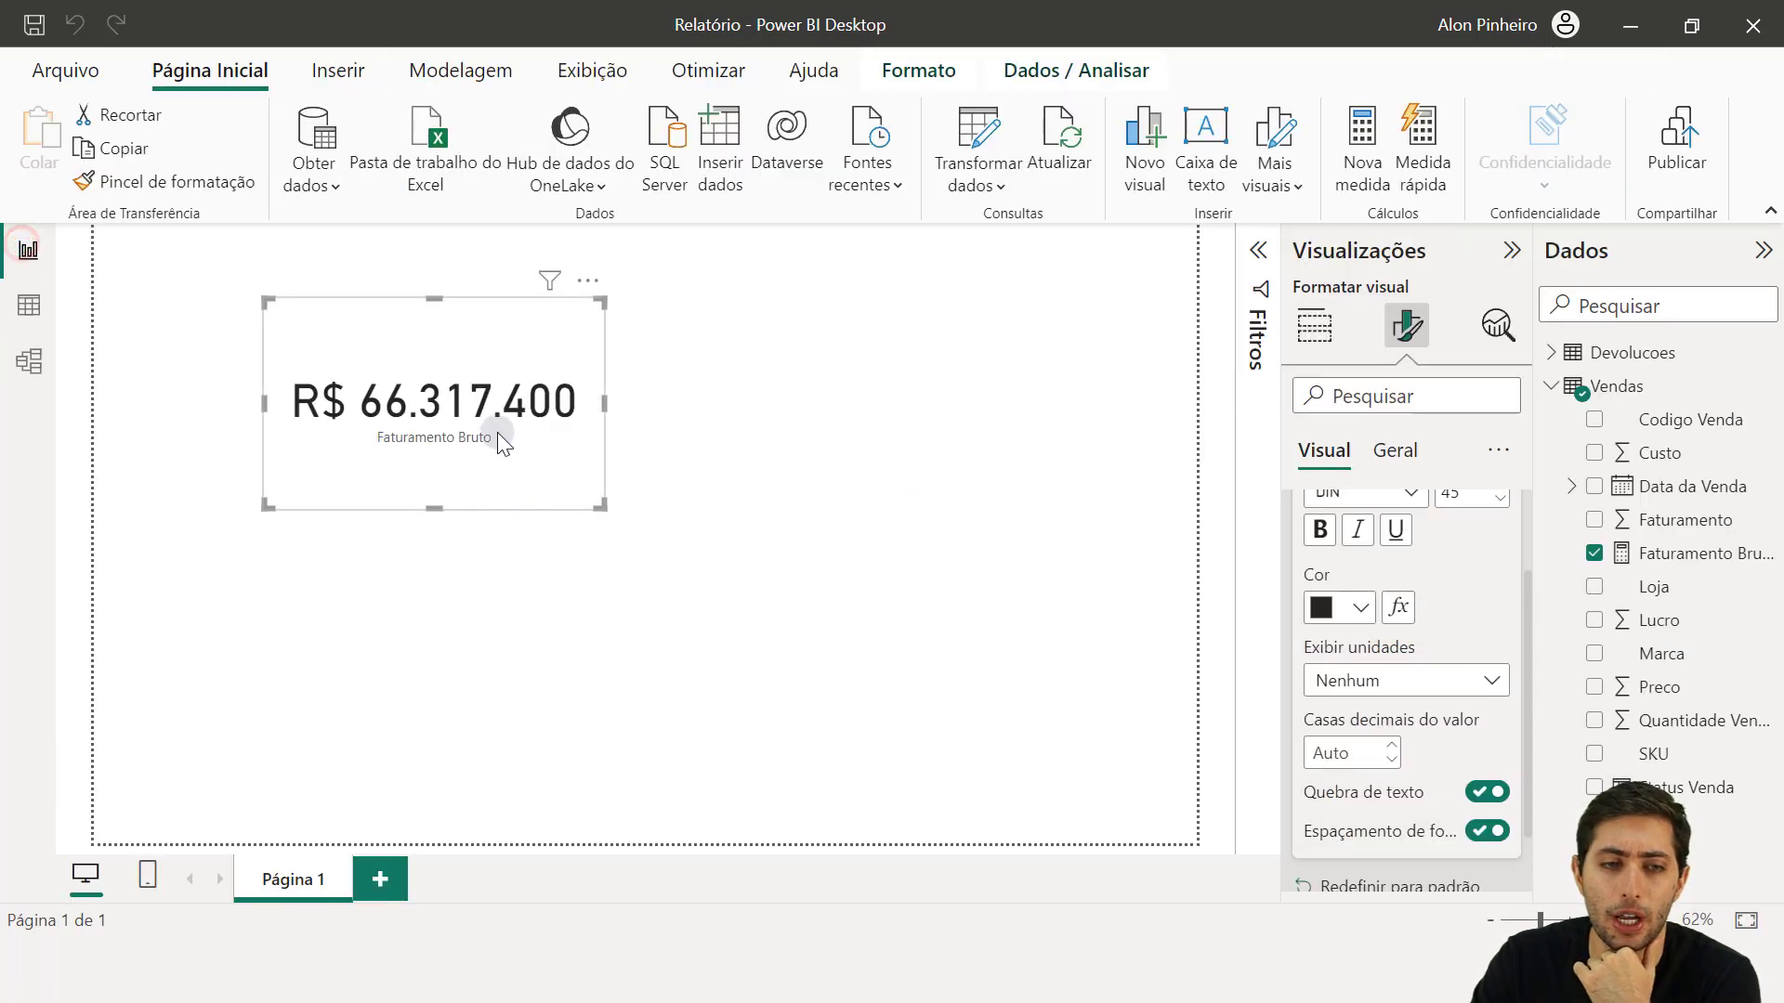
left_click_drag(498, 433, 464, 661)
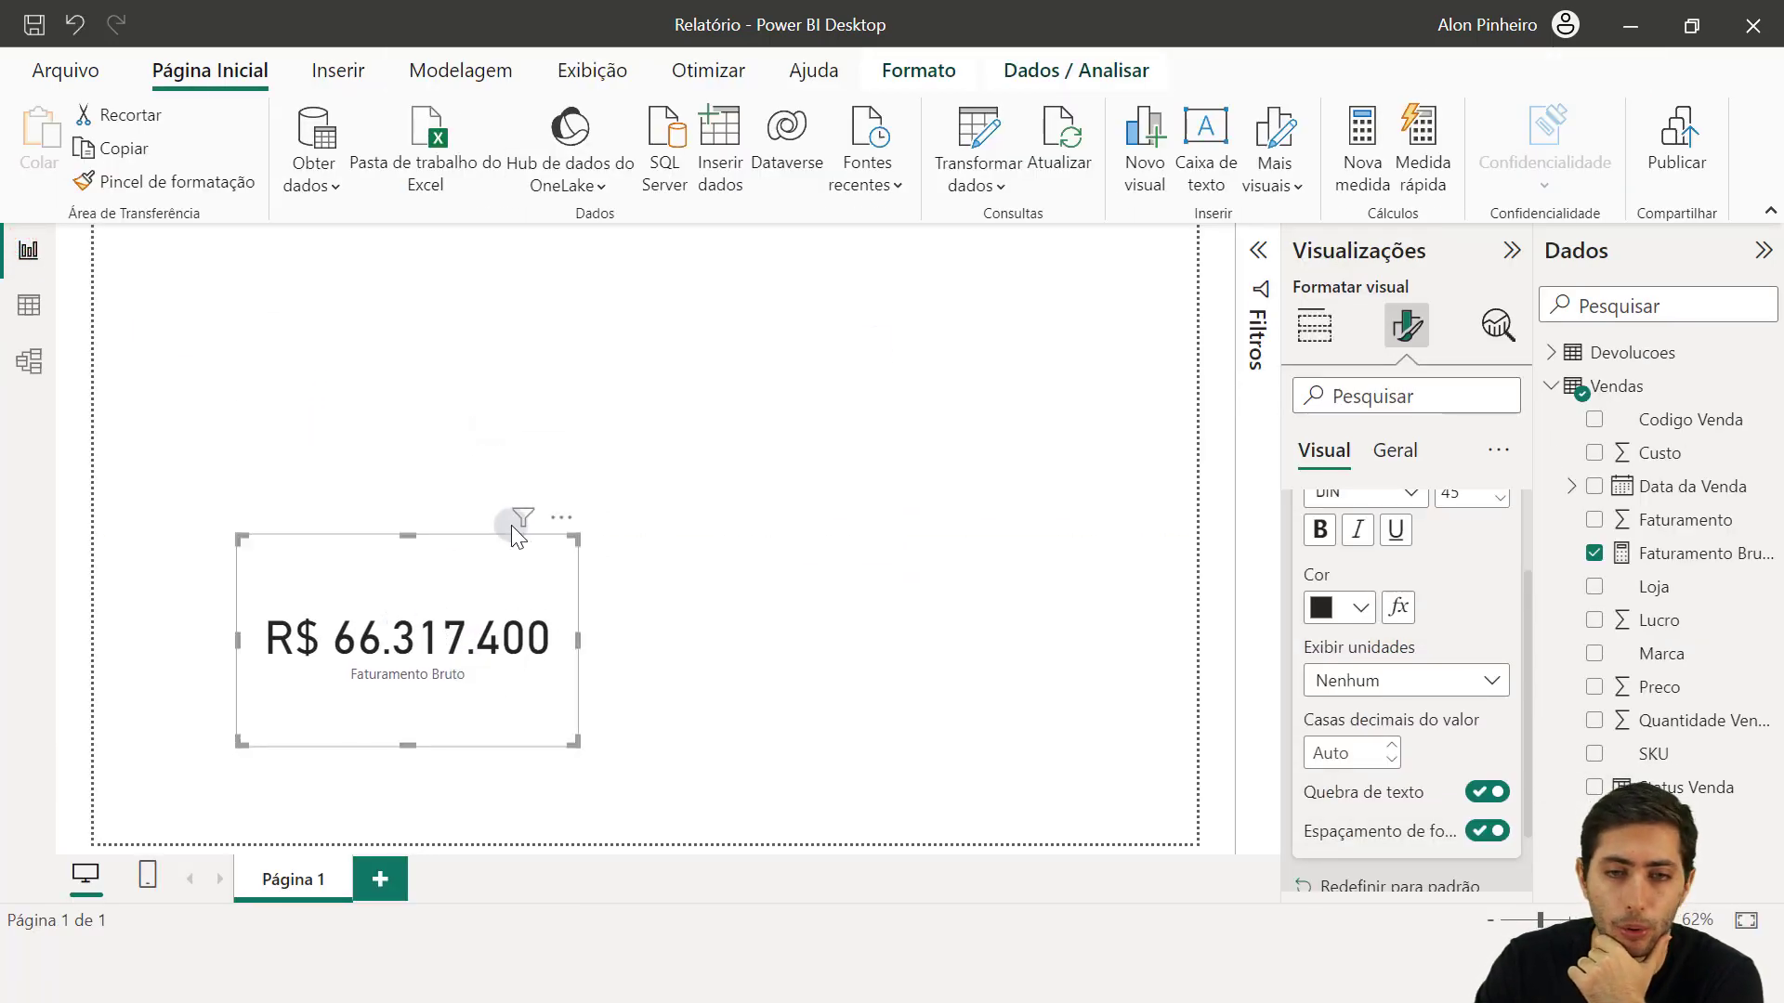
scroll(1398, 661, "up", 3)
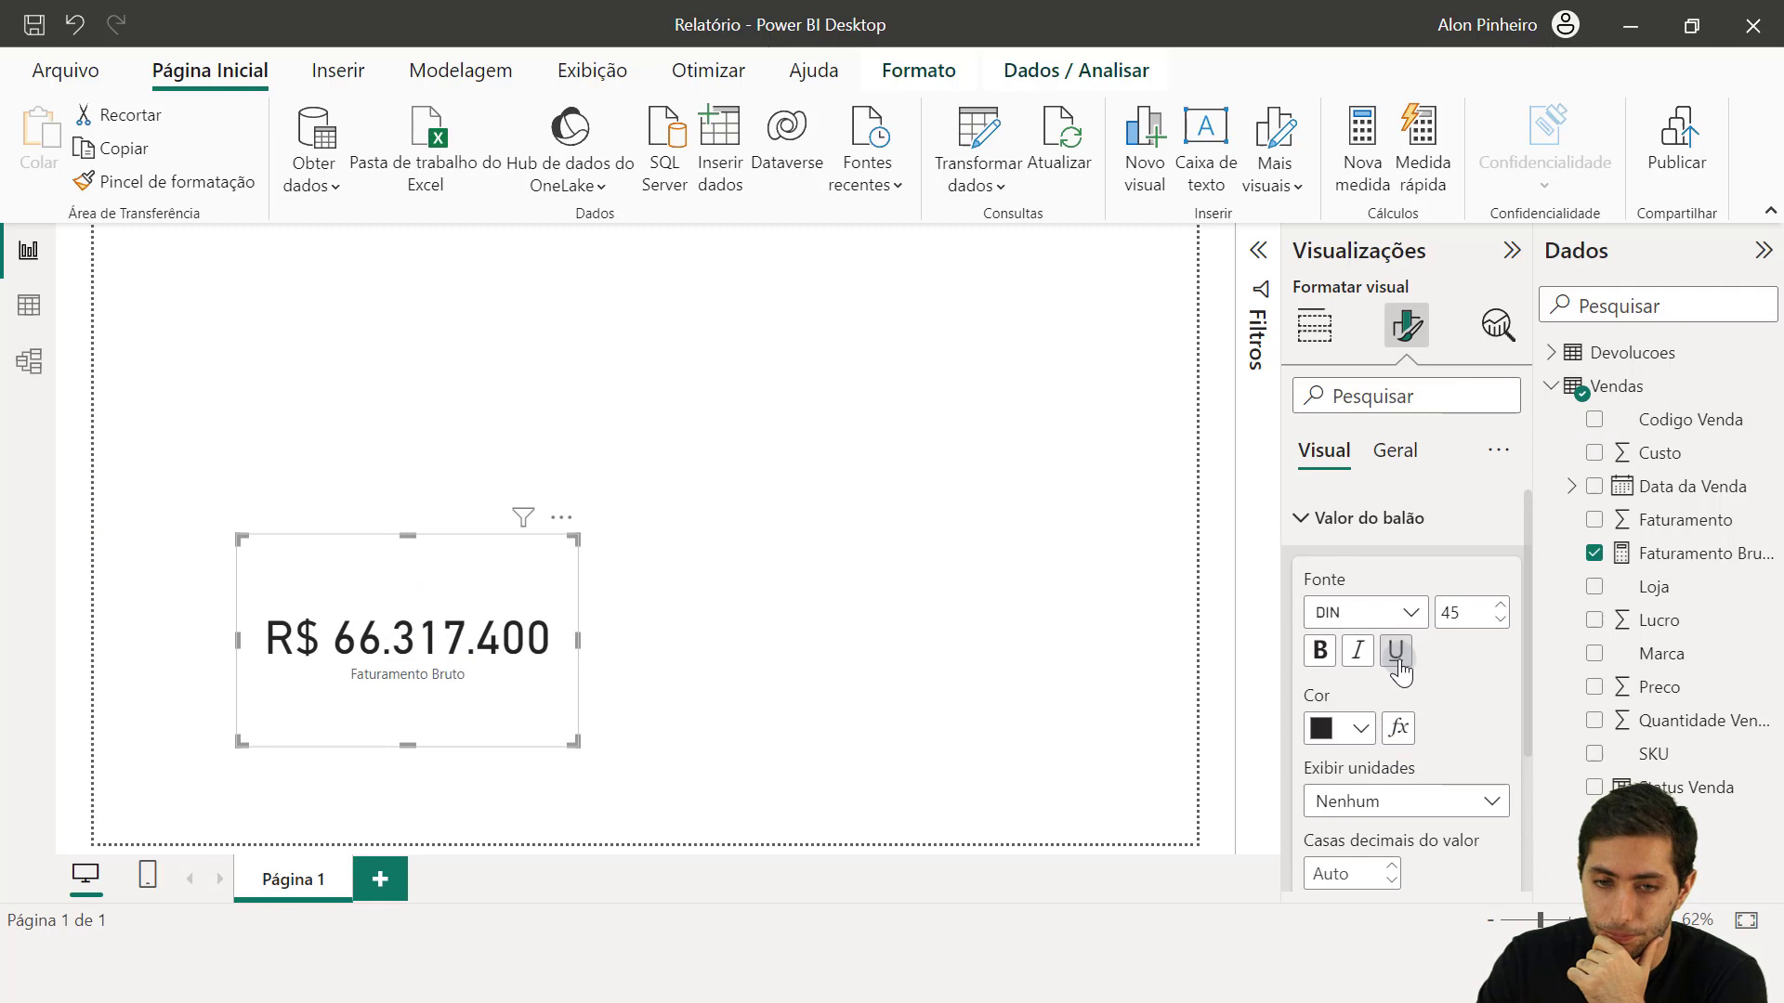
left_click(1359, 532)
left_click_drag(501, 673, 511, 517)
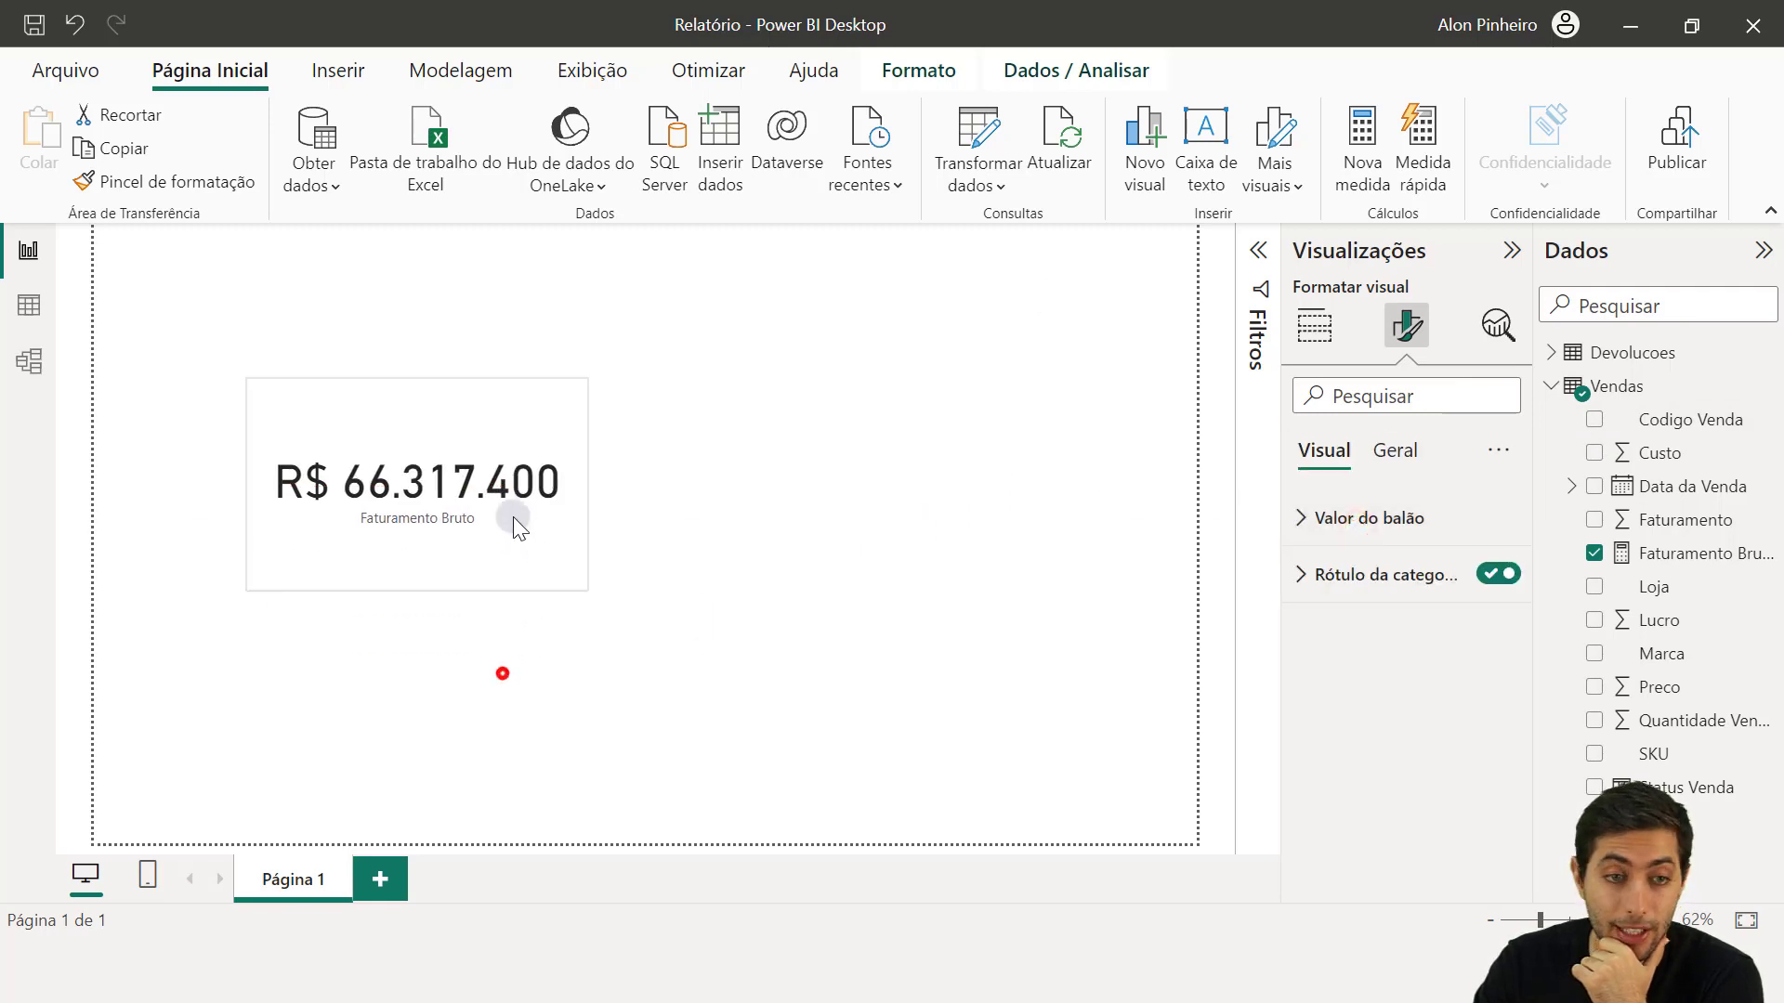
left_click(841, 621)
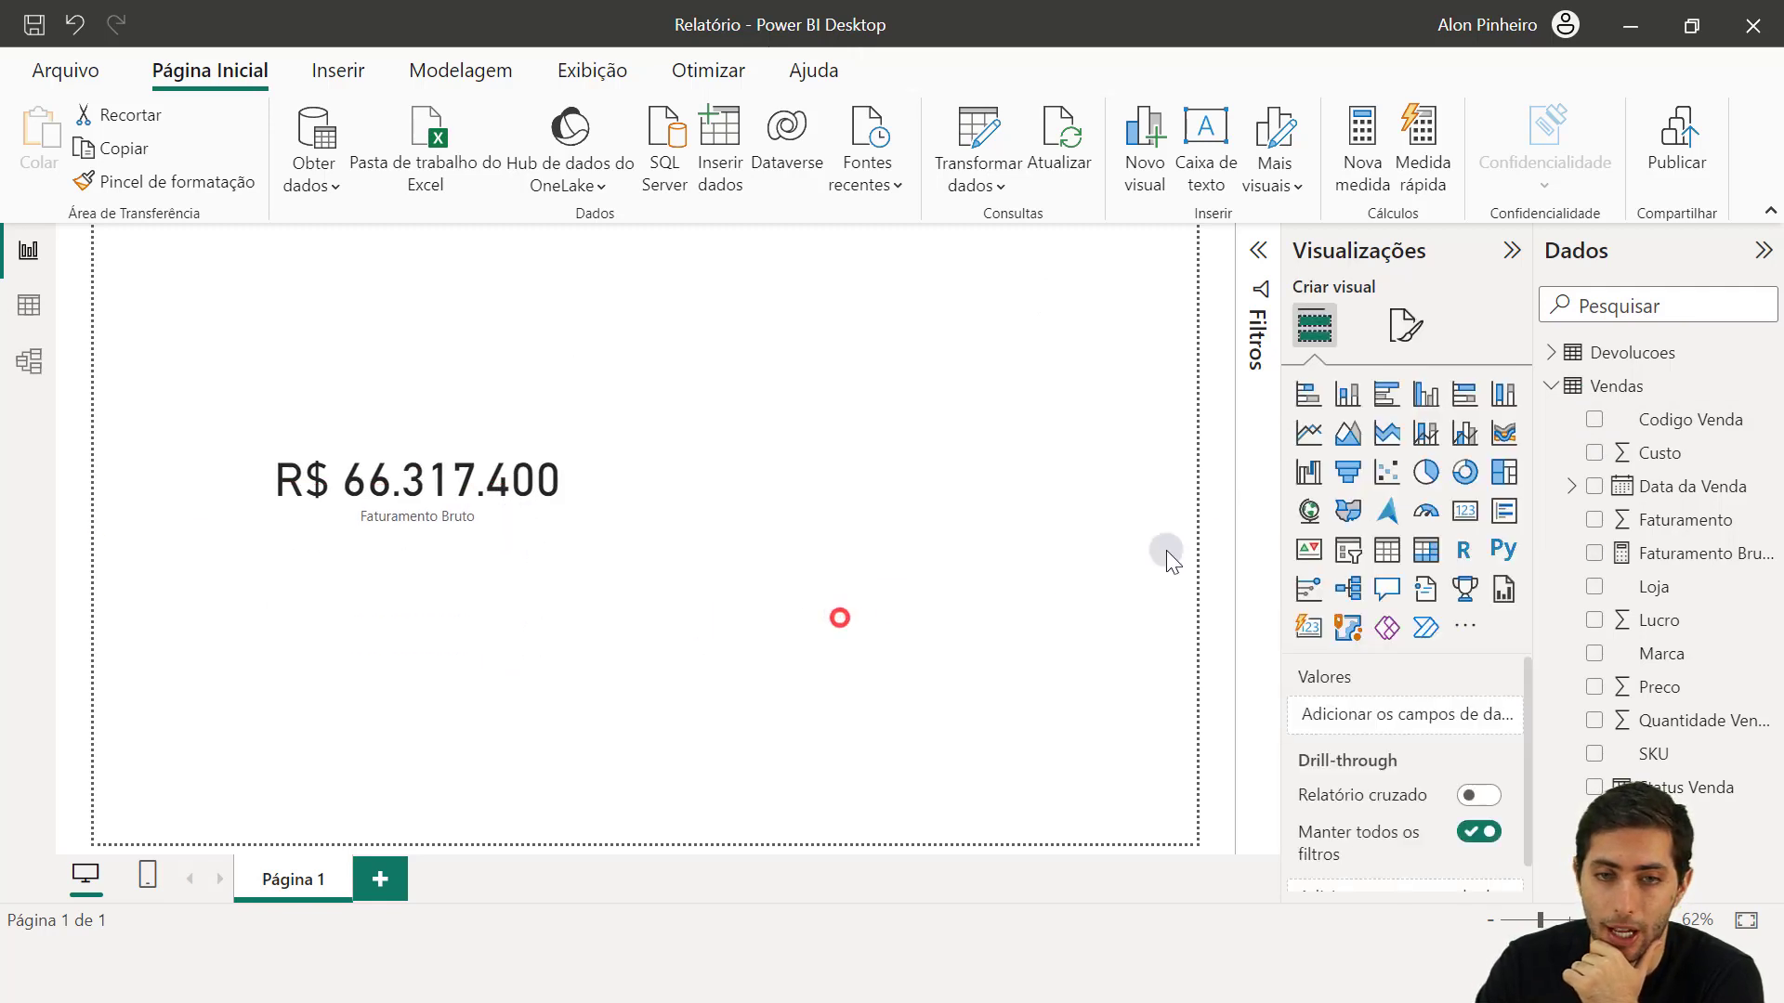
Step: Add a stacked bar chart of Faturamento Bruto by Marca beside the card and enlarge it toward the page edge
left_click(1308, 394)
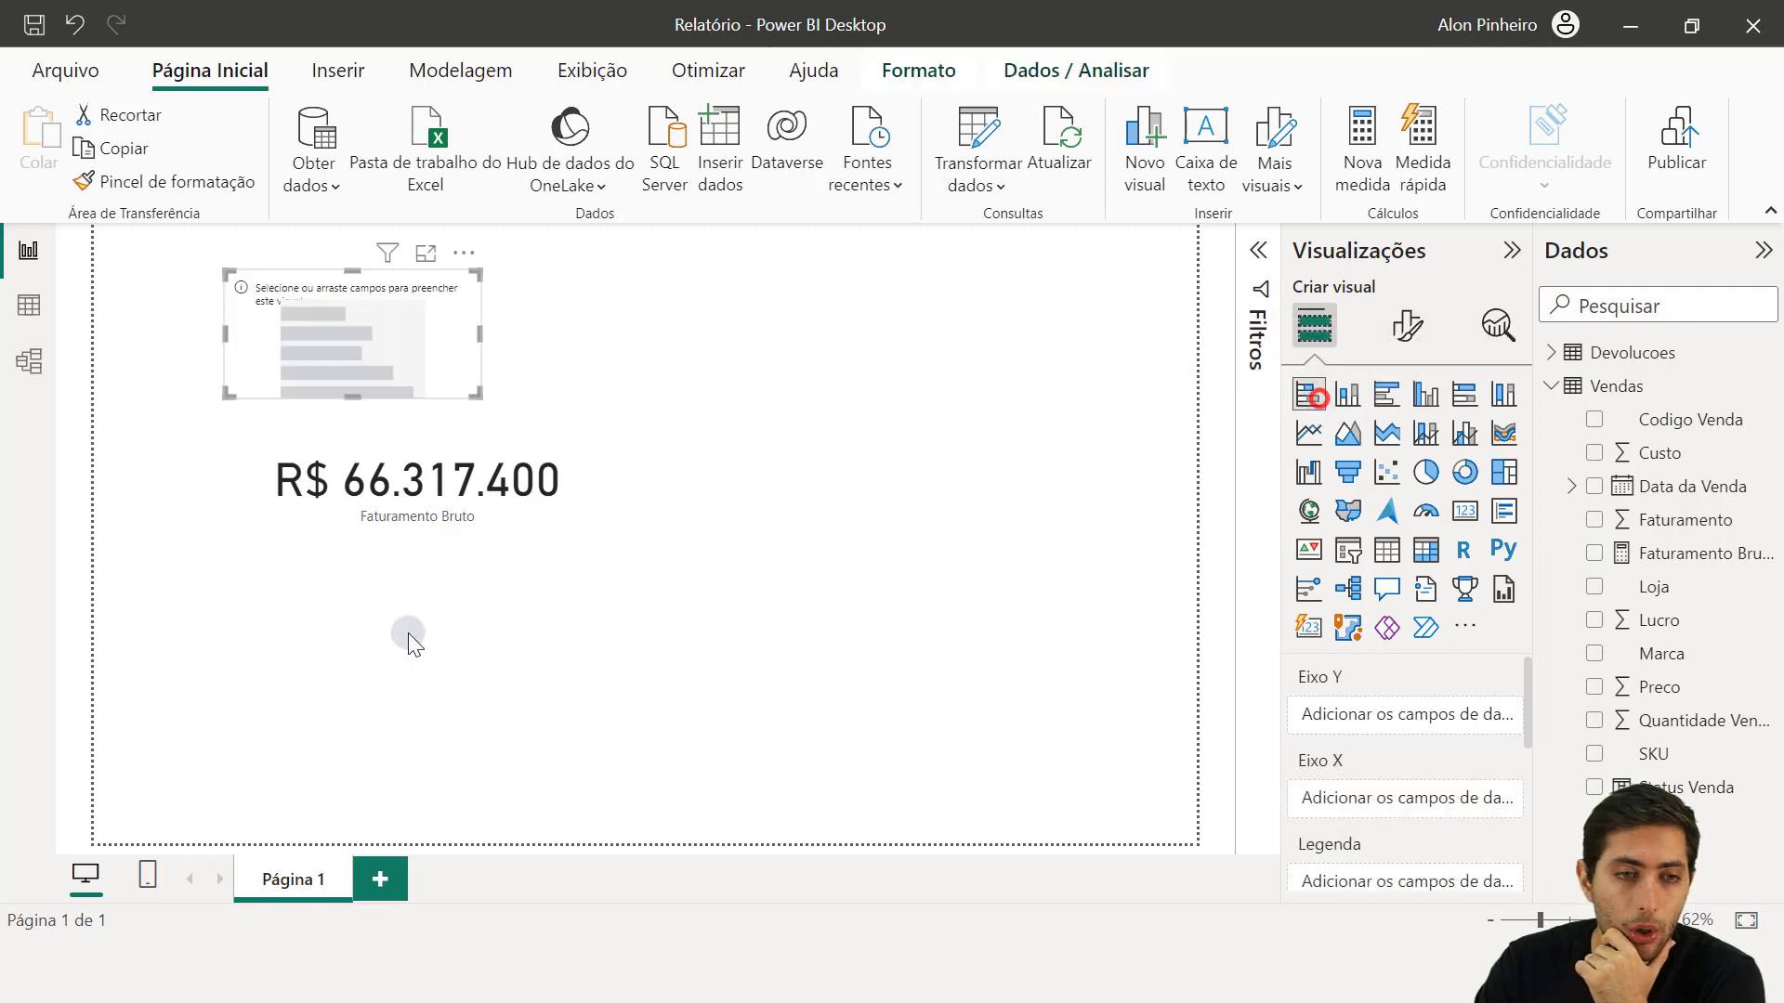
left_click_drag(398, 356, 881, 455)
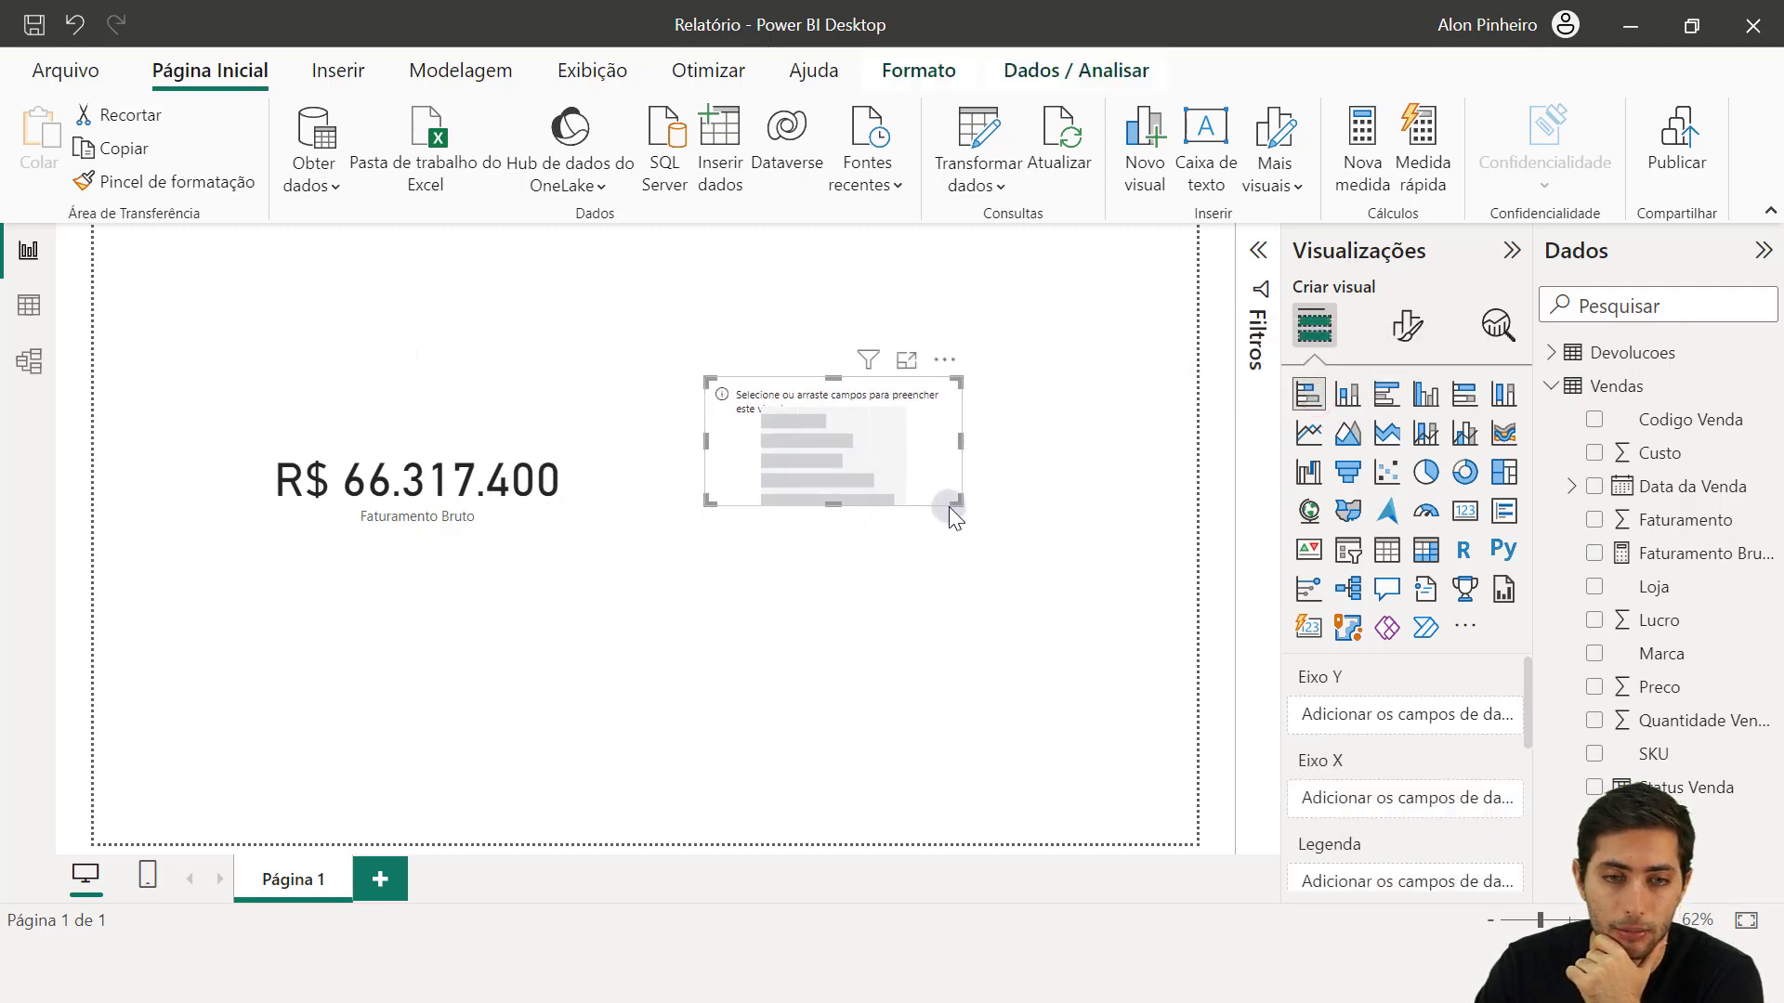
left_click_drag(949, 505, 1069, 777)
left_click_drag(1707, 553, 1464, 801)
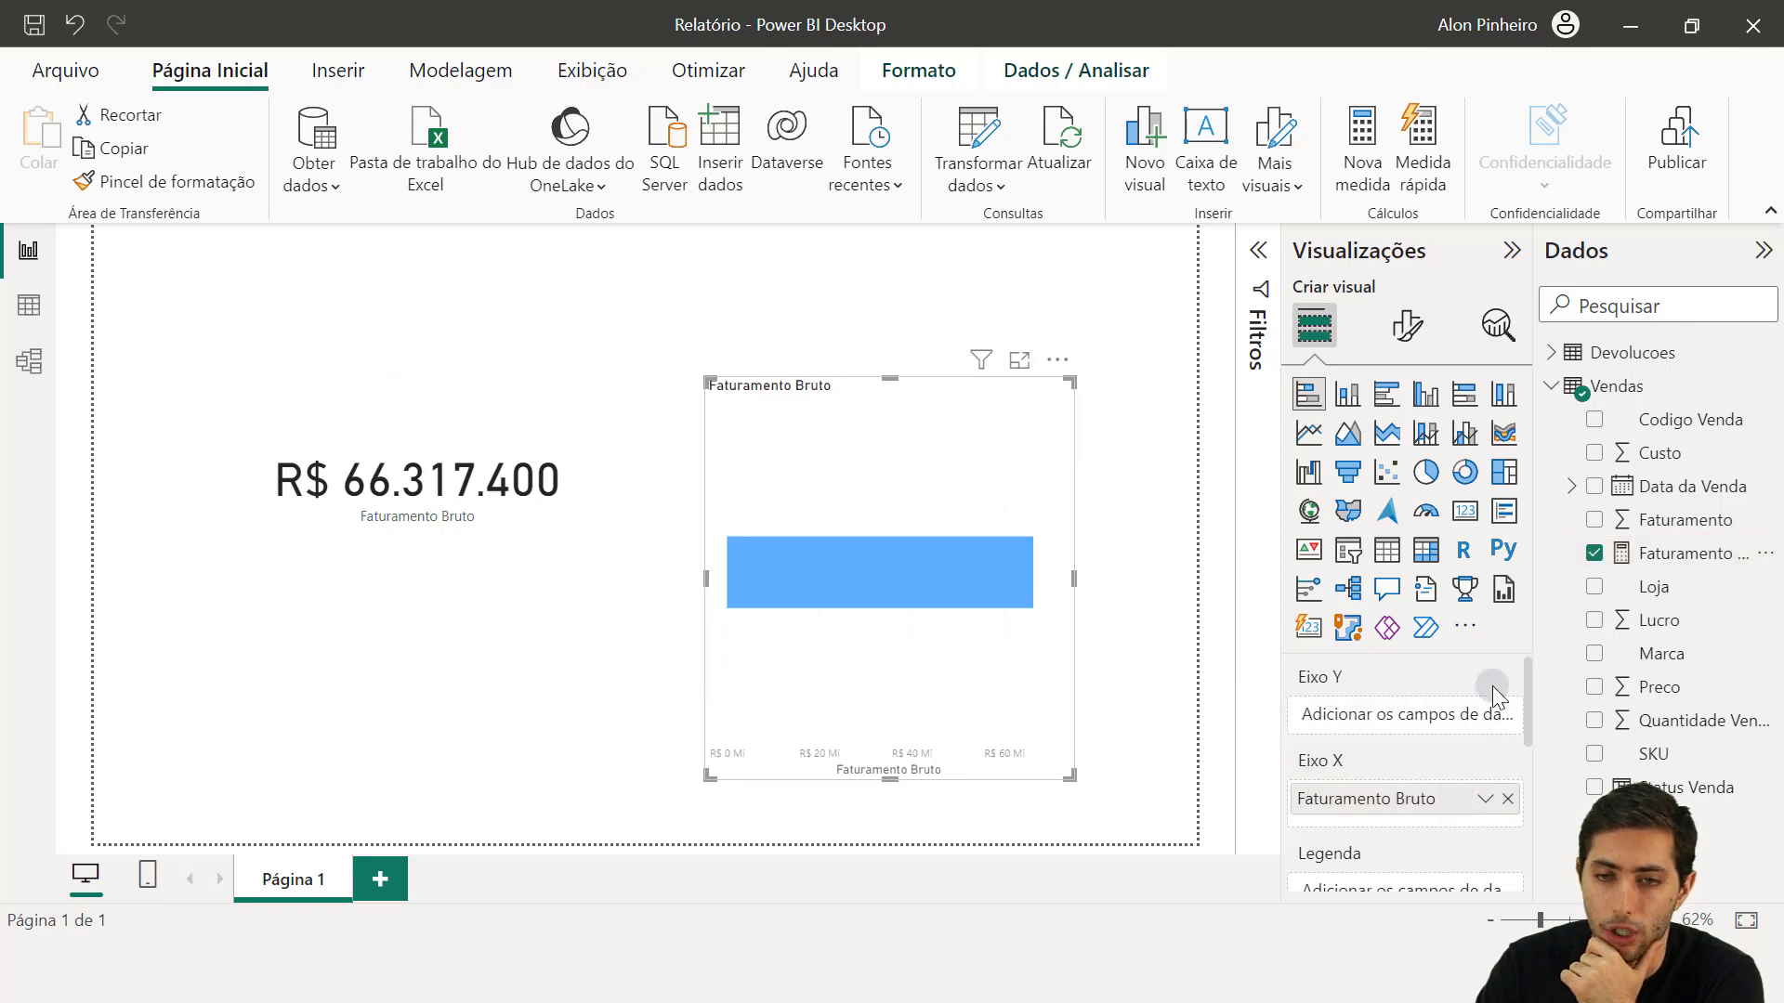
left_click_drag(1694, 651, 1438, 722)
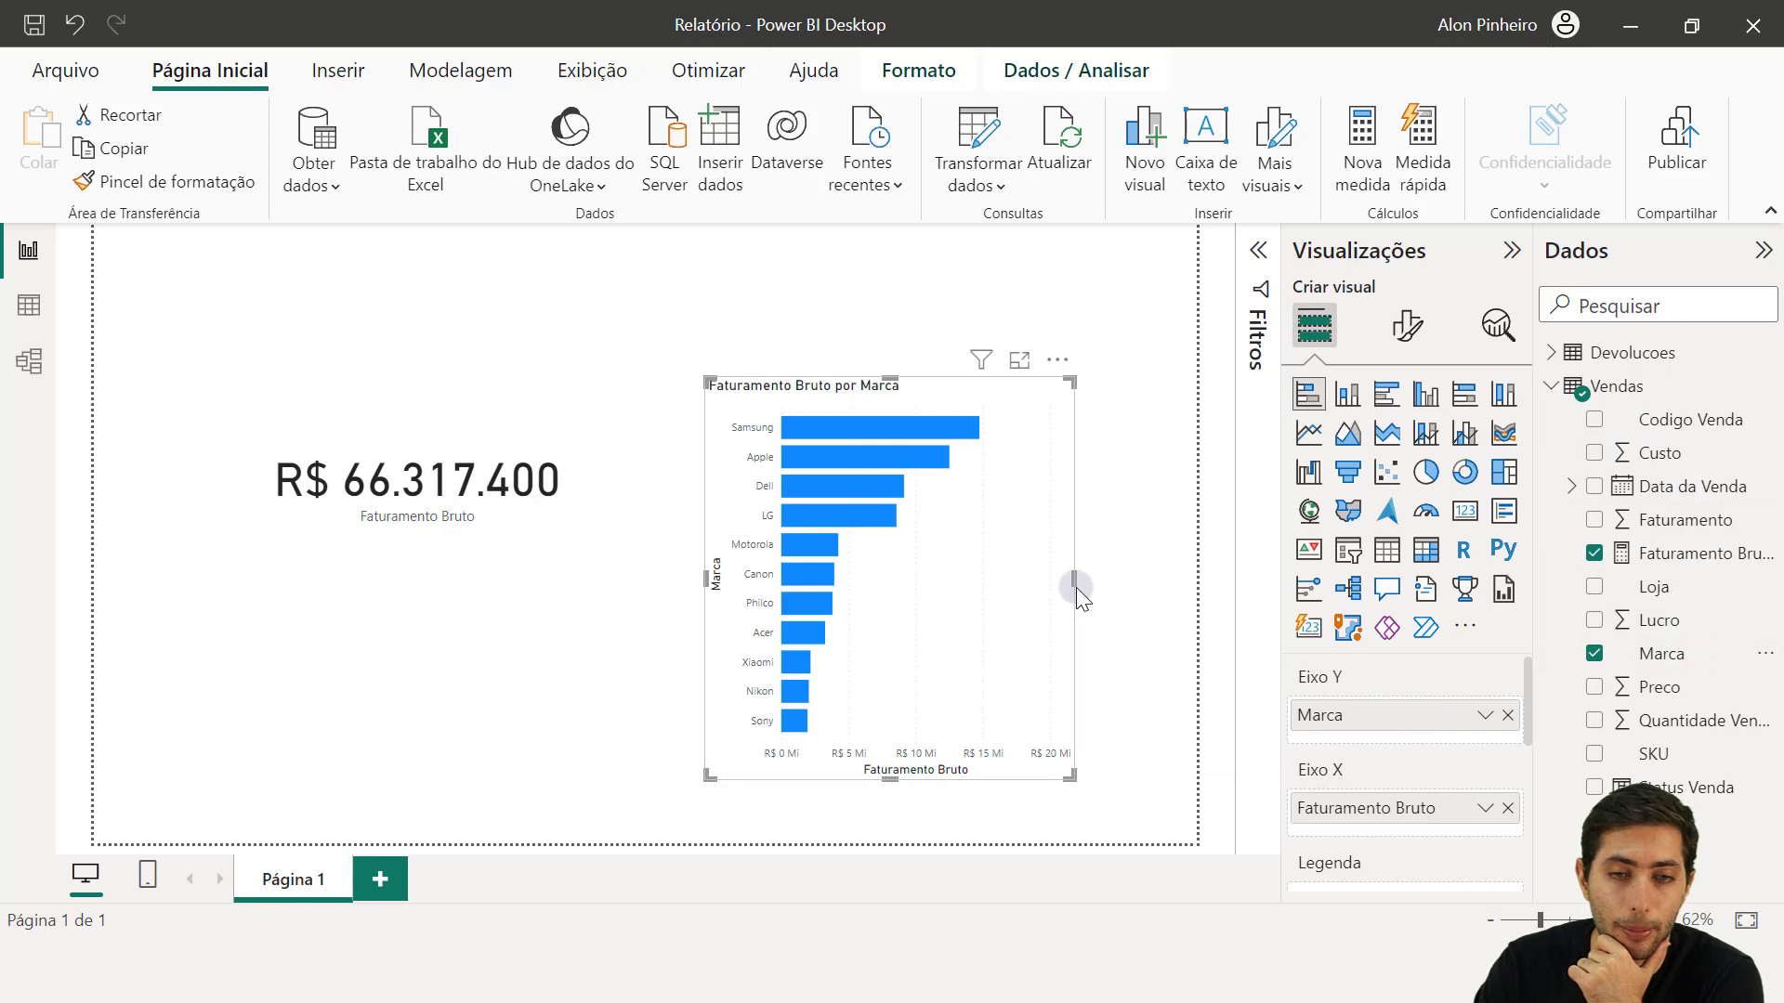
left_click_drag(1075, 583, 1155, 583)
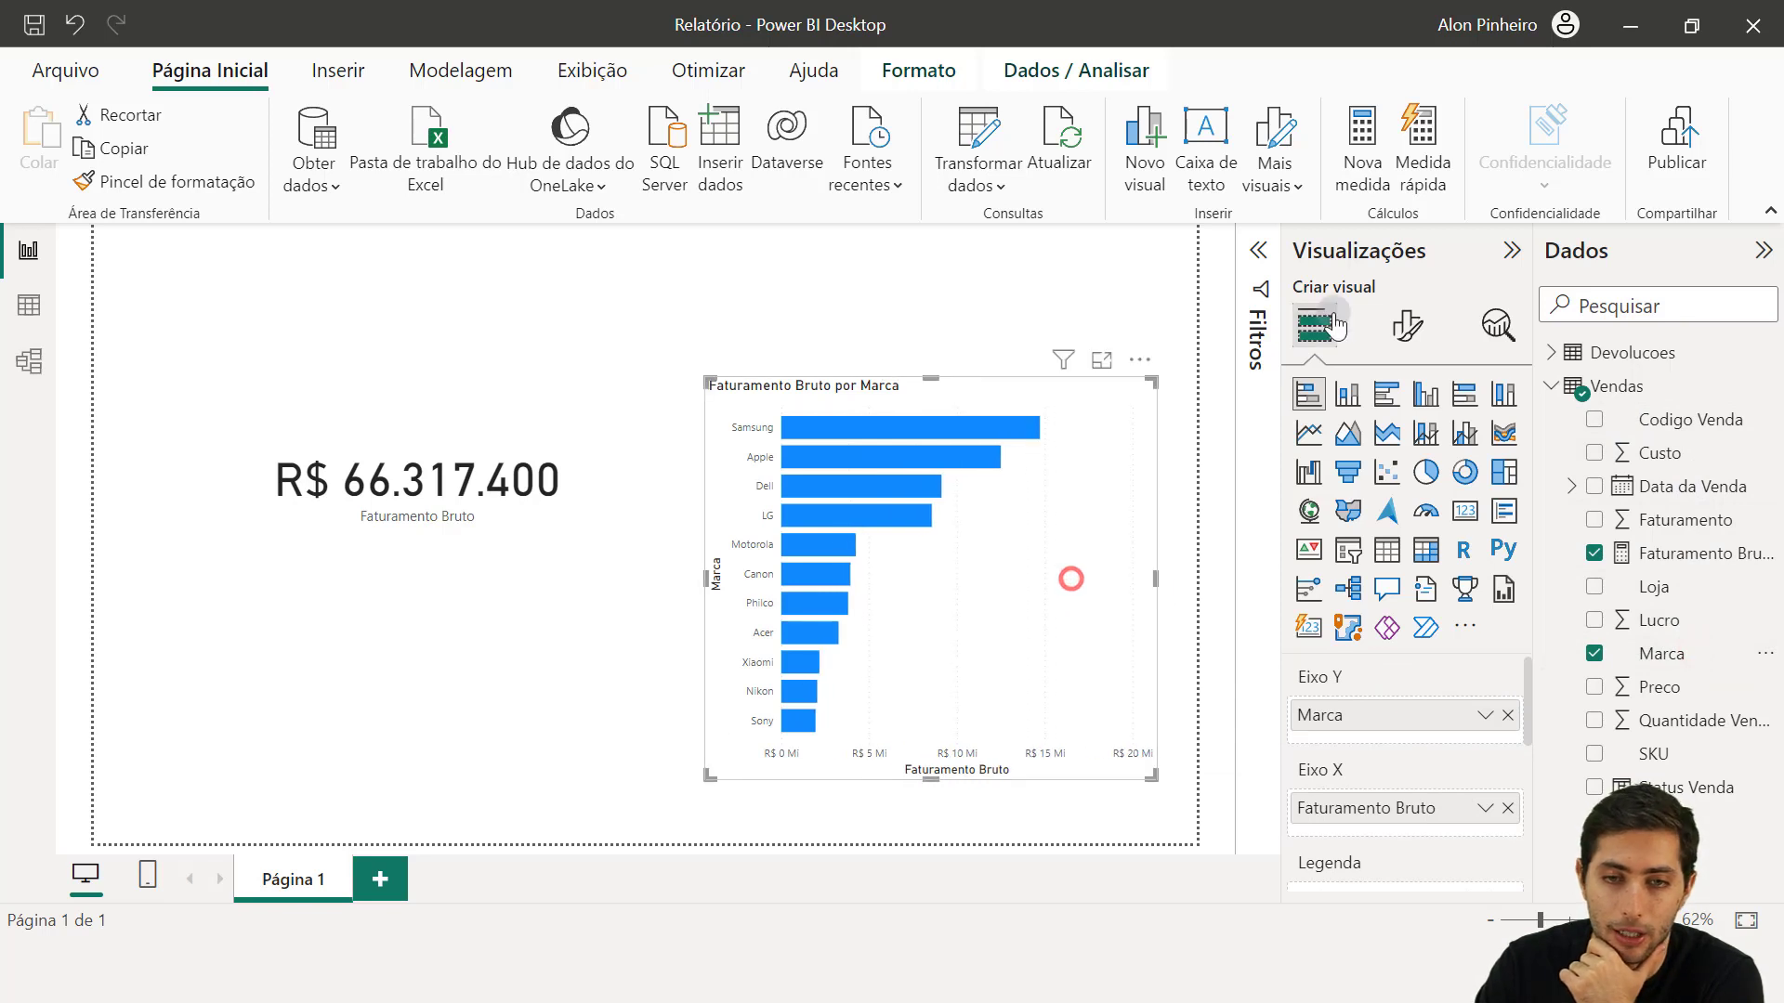
Step: Set the default bar color of the Faturamento Bruto por Marca chart to a dark navy blue theme shade
left_click(1407, 327)
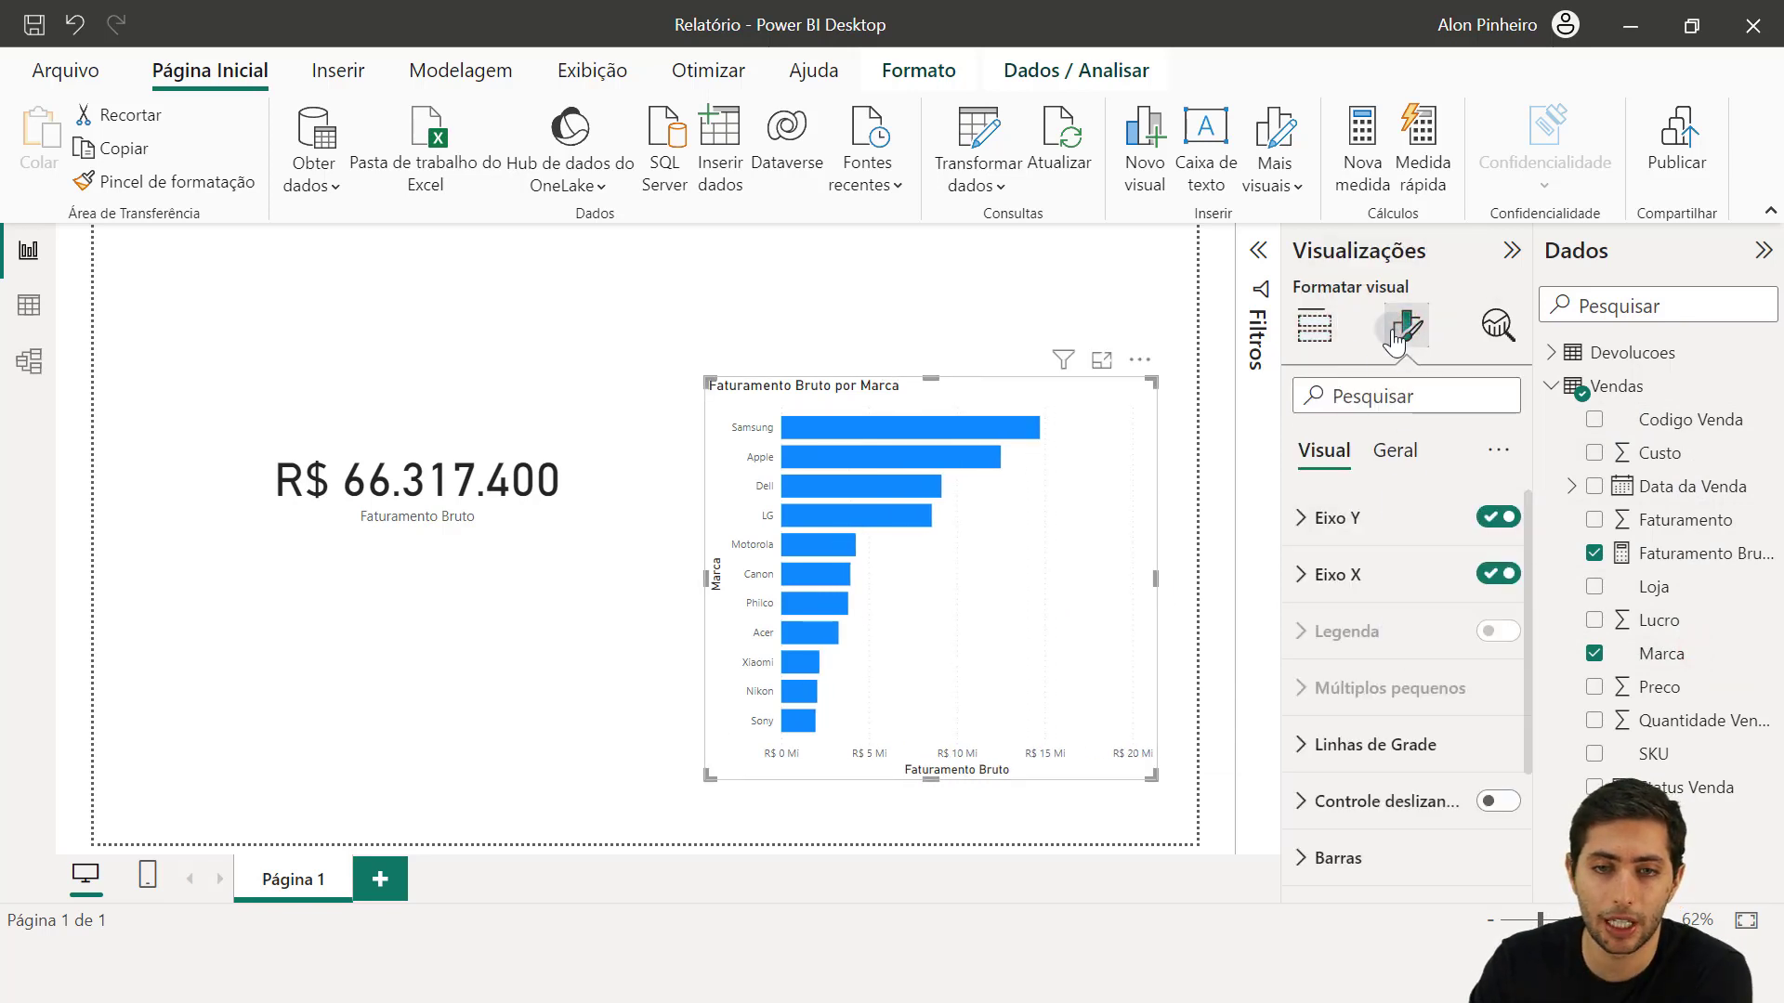
scroll(1416, 587, "down", 3)
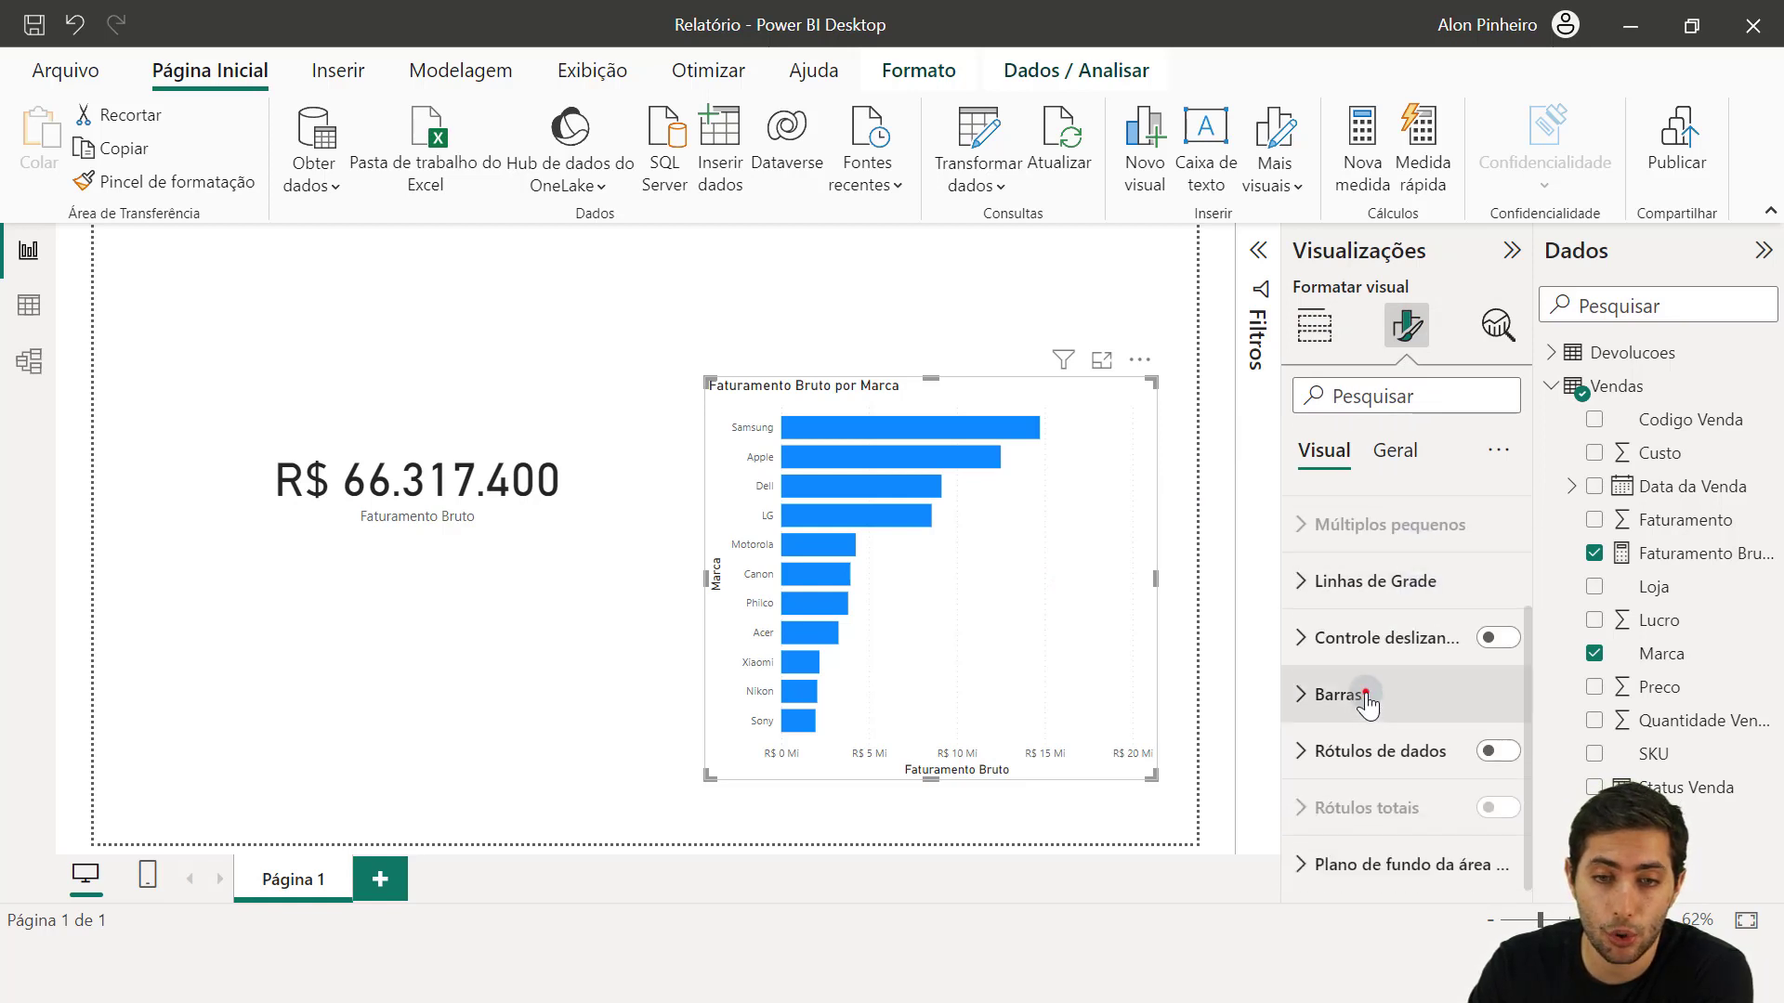
left_click(1368, 699)
left_click(1344, 652)
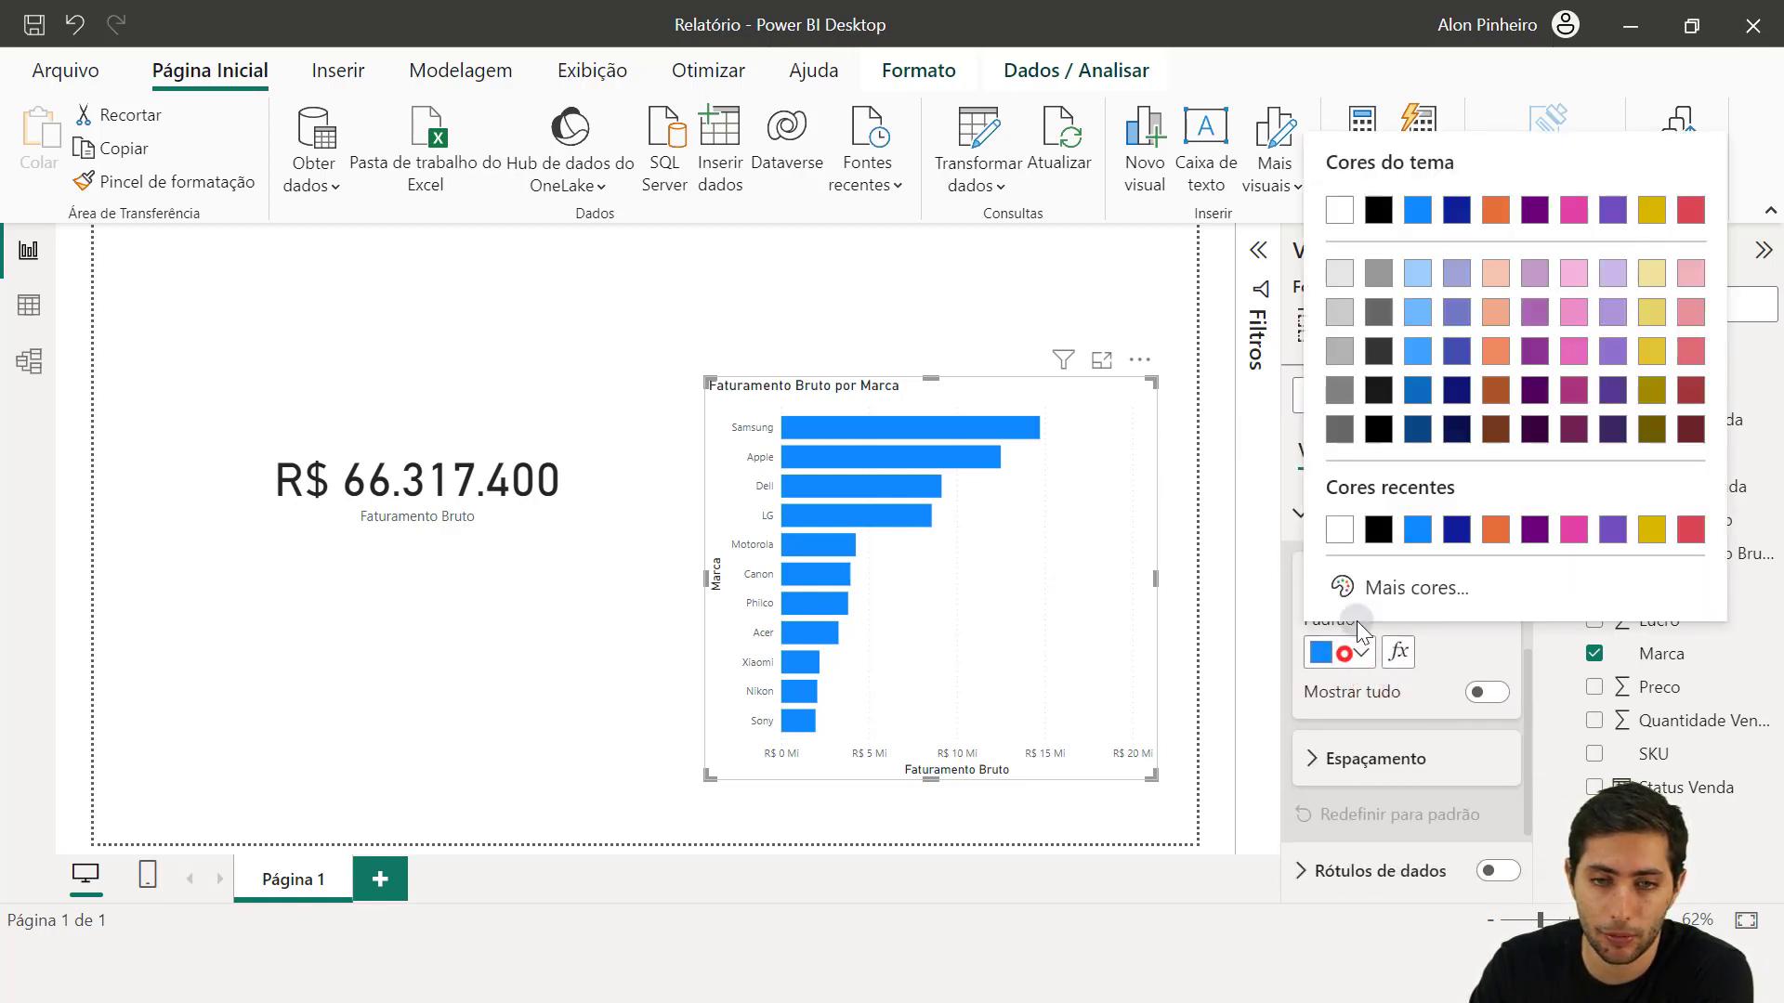
left_click(1458, 399)
scroll(1347, 632, "up", 5)
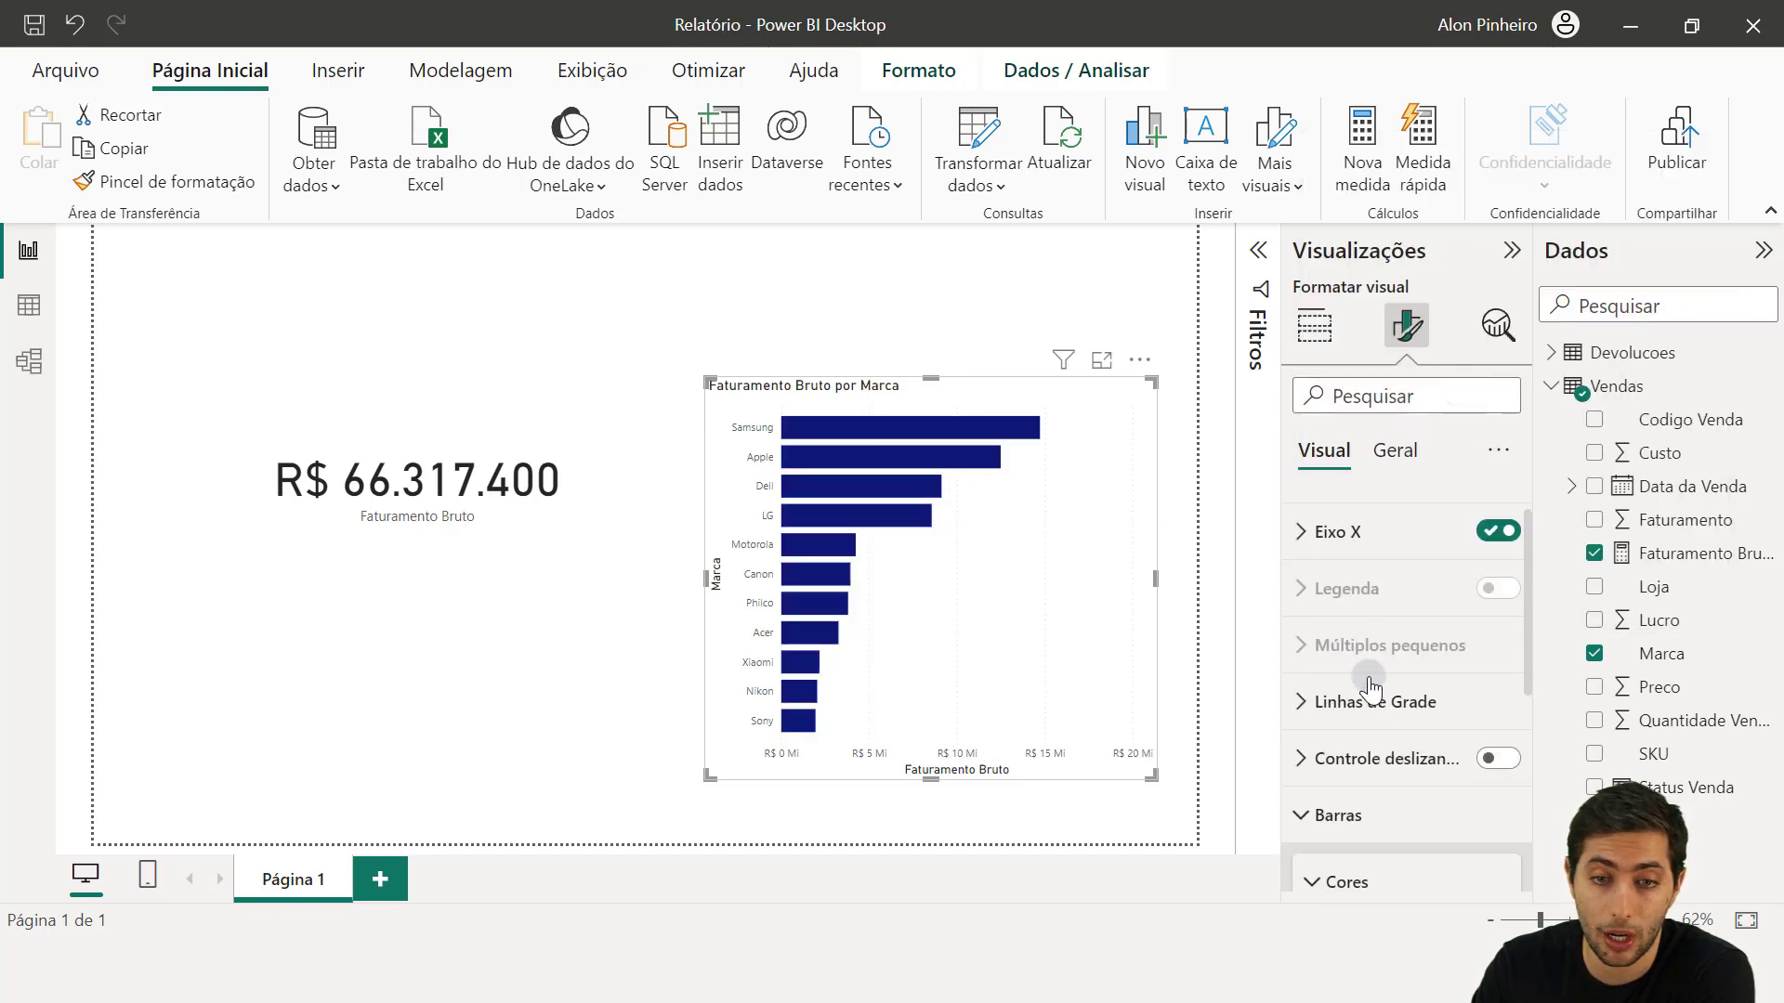
left_click(1393, 816)
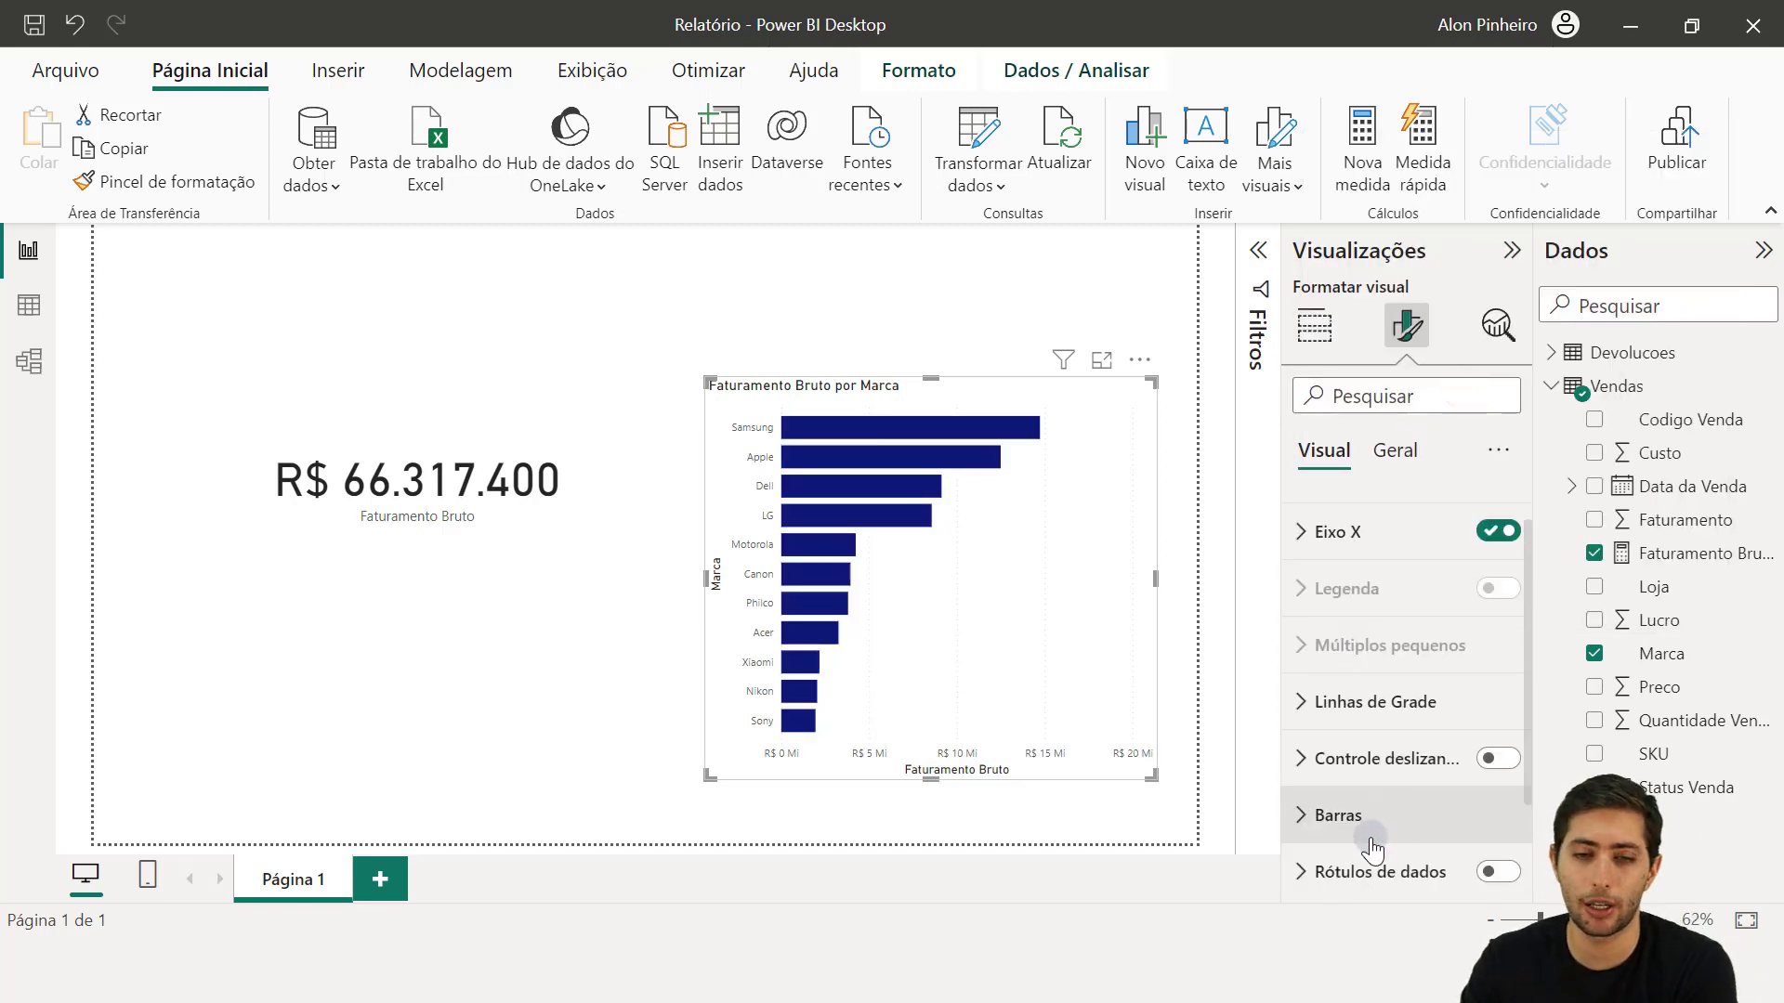
Step: Turn on Rótulos de dados for the Faturamento Bruto por Marca chart
scroll(1394, 818, "down", 2)
left_click(1486, 751)
left_click(1421, 762)
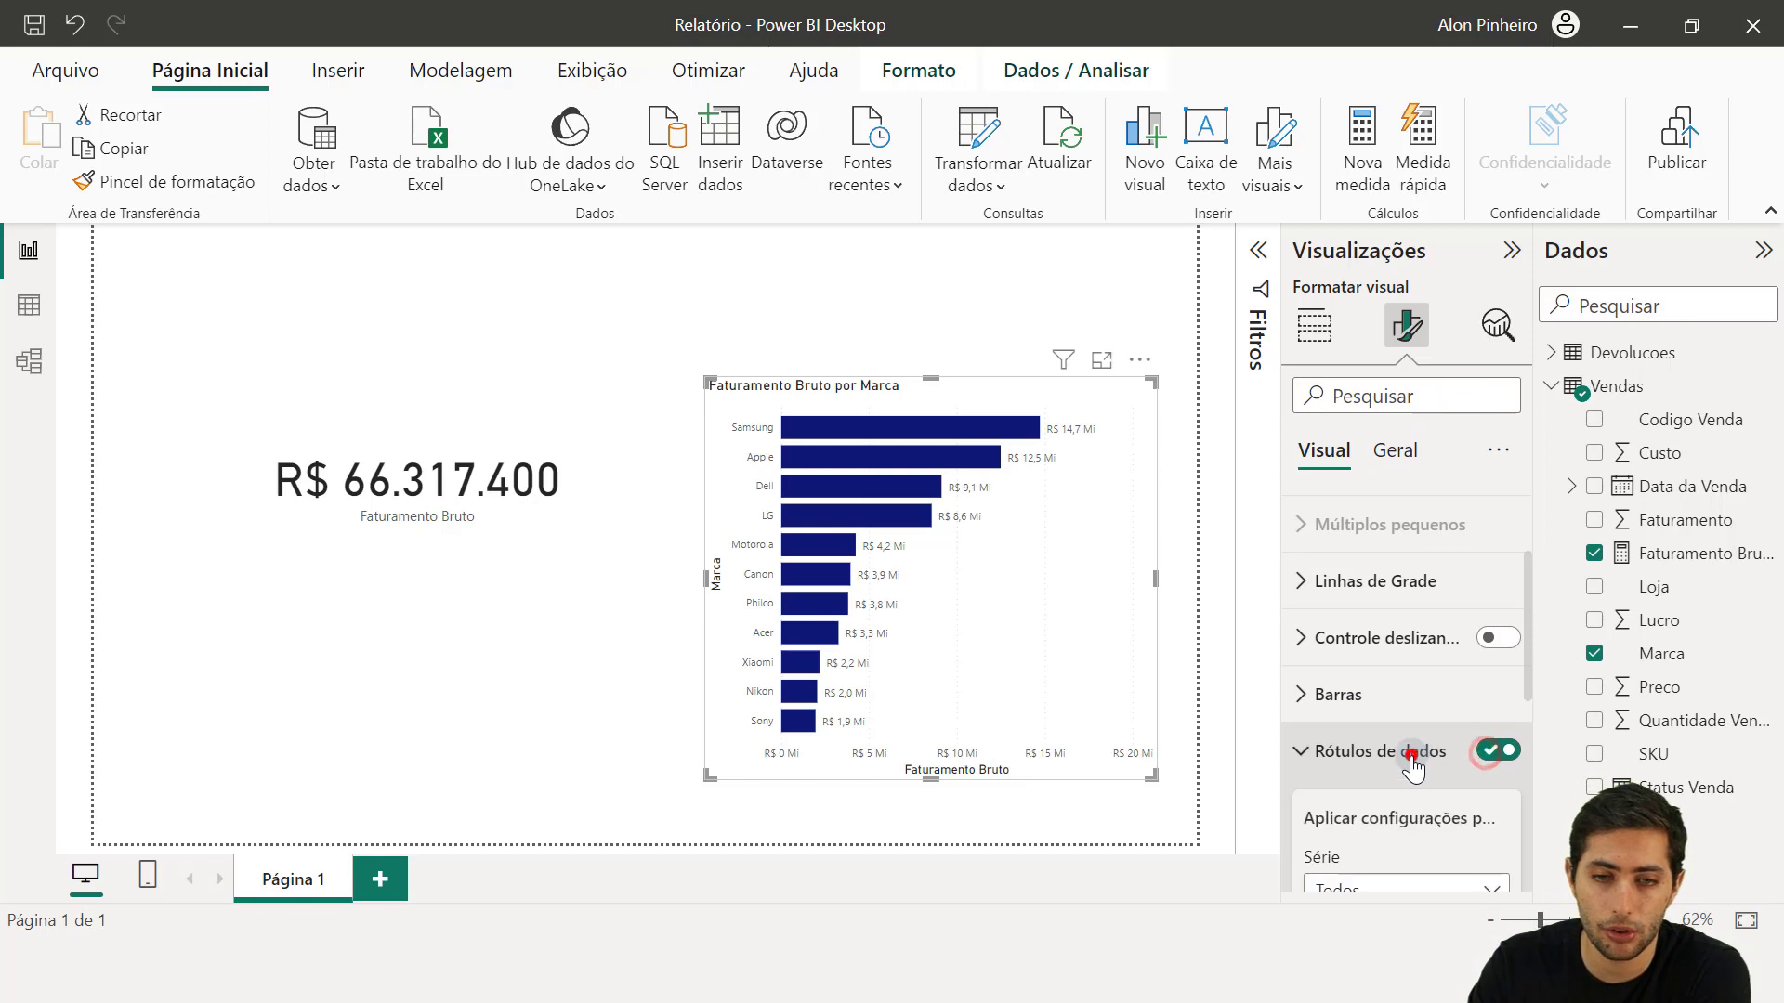
scroll(1412, 752, "down", 1)
left_click(912, 817)
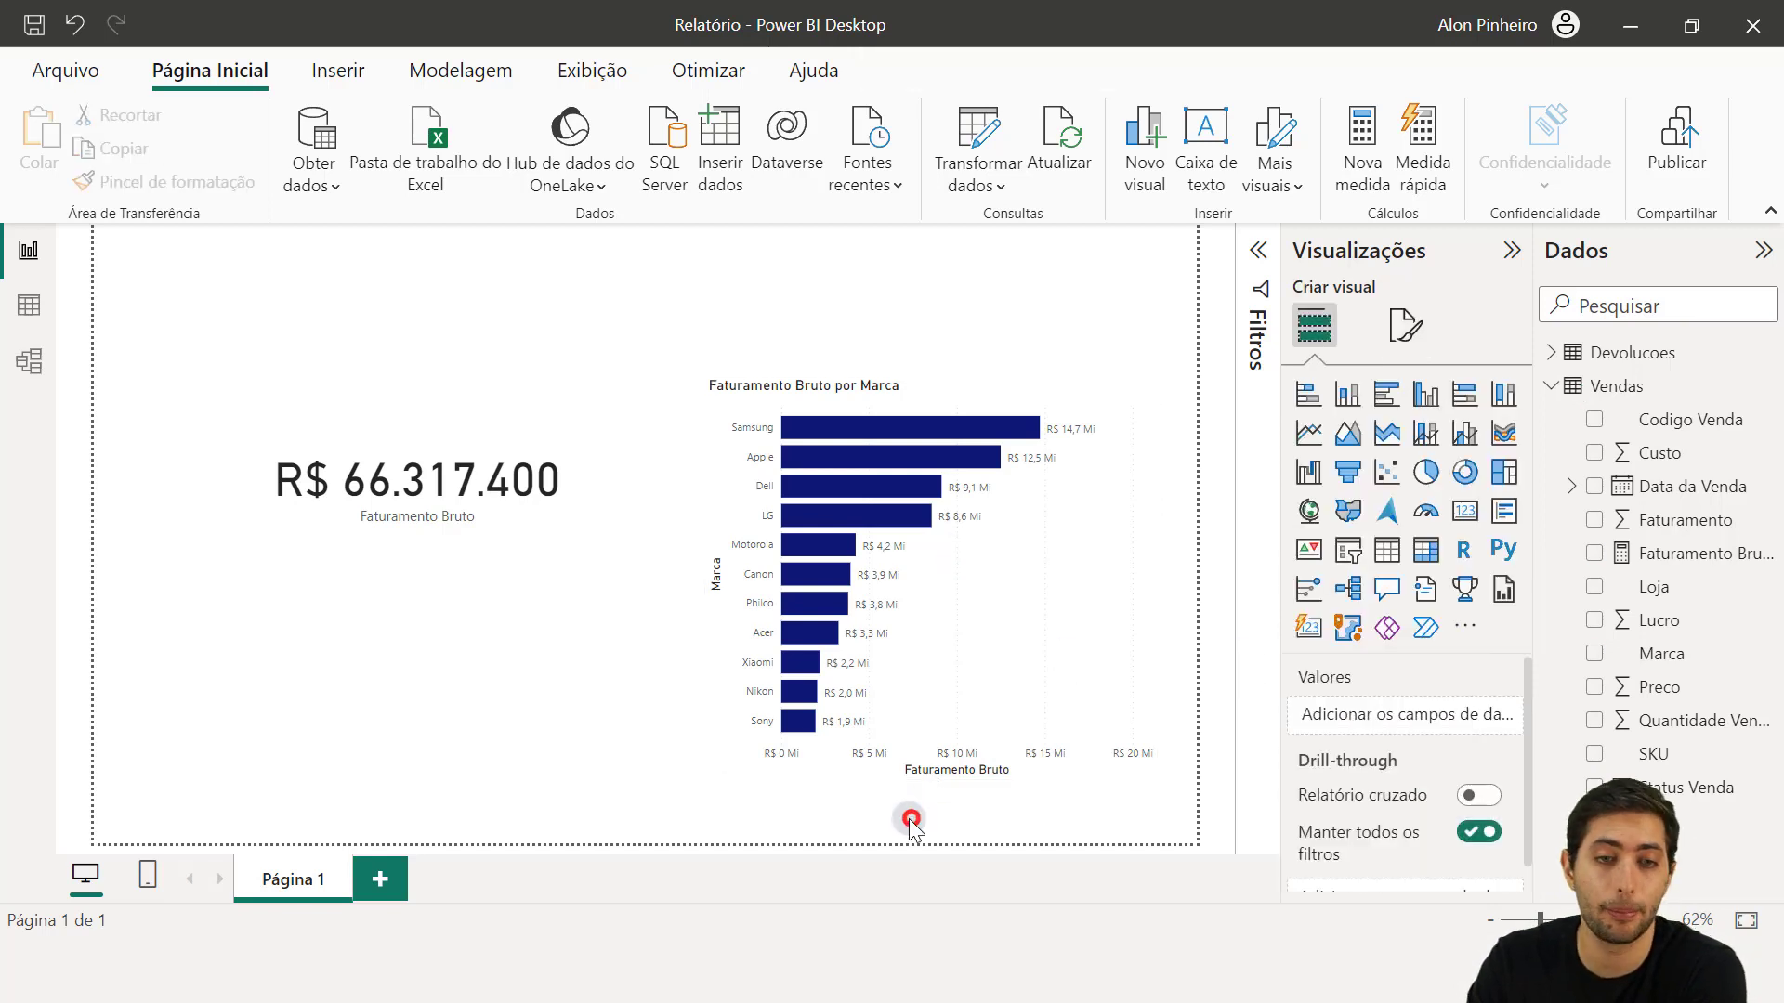
Step: Turn off Eixo X on the Marca bar chart and place the chart slightly lower on the page
left_click(984, 723)
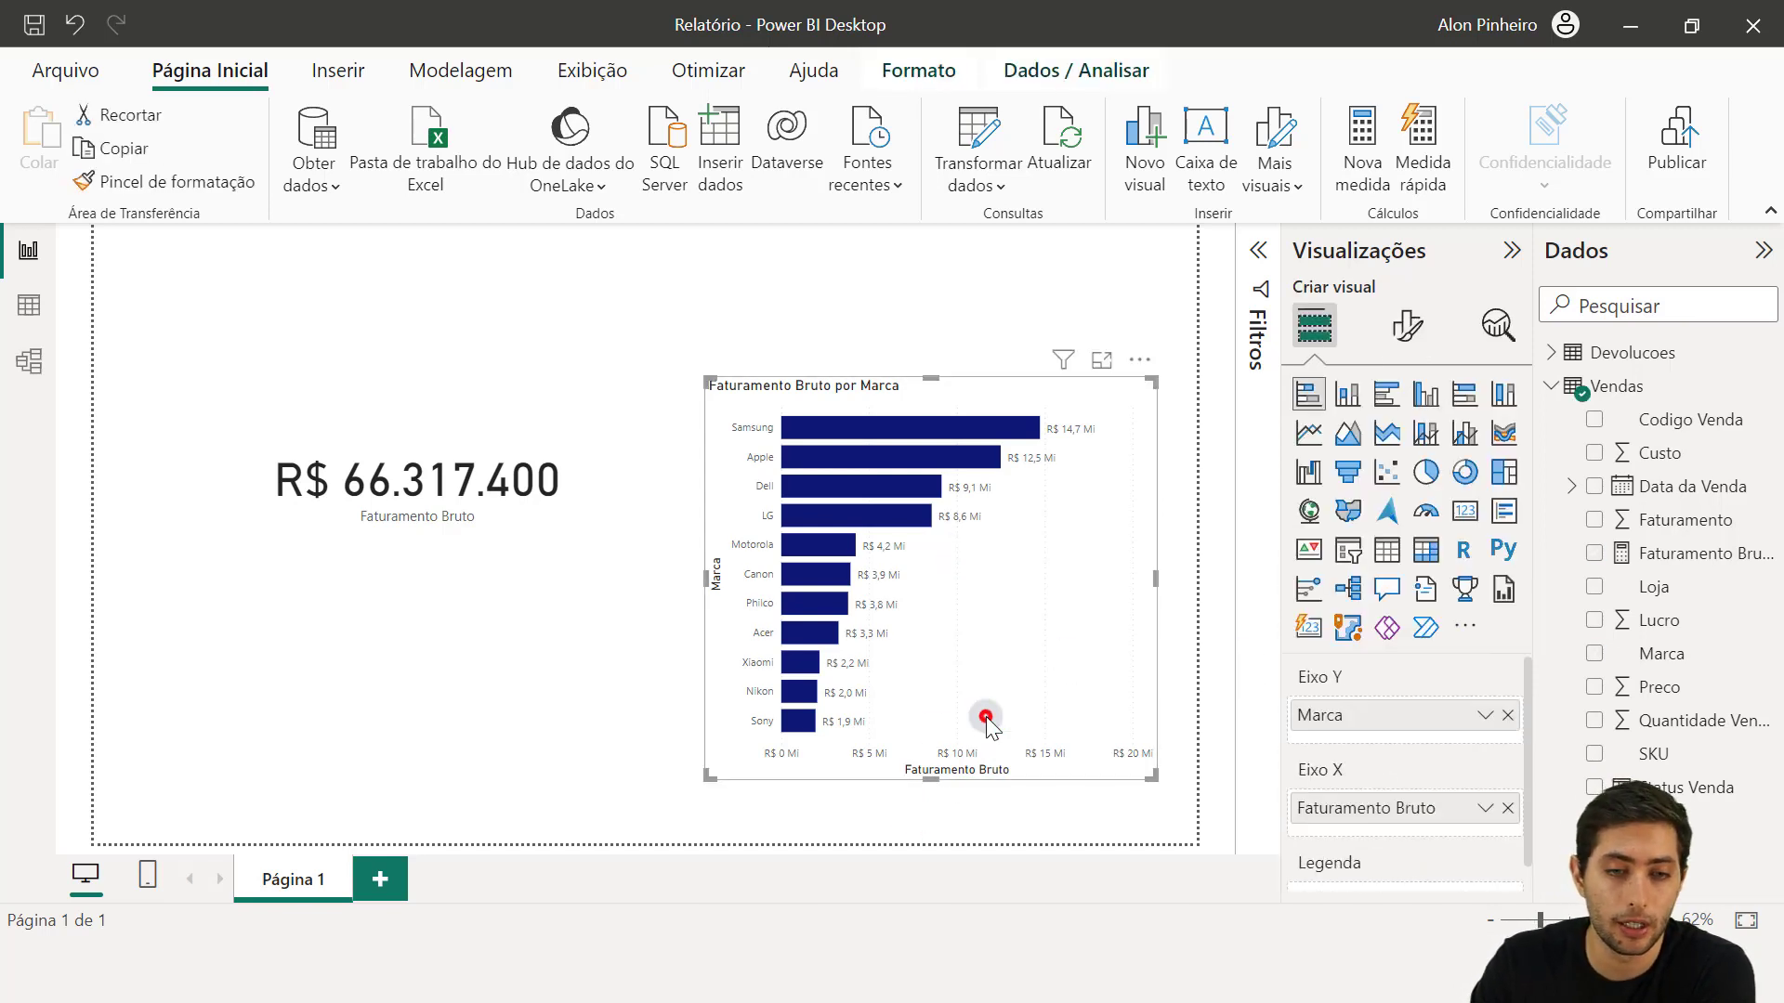
left_click(1408, 325)
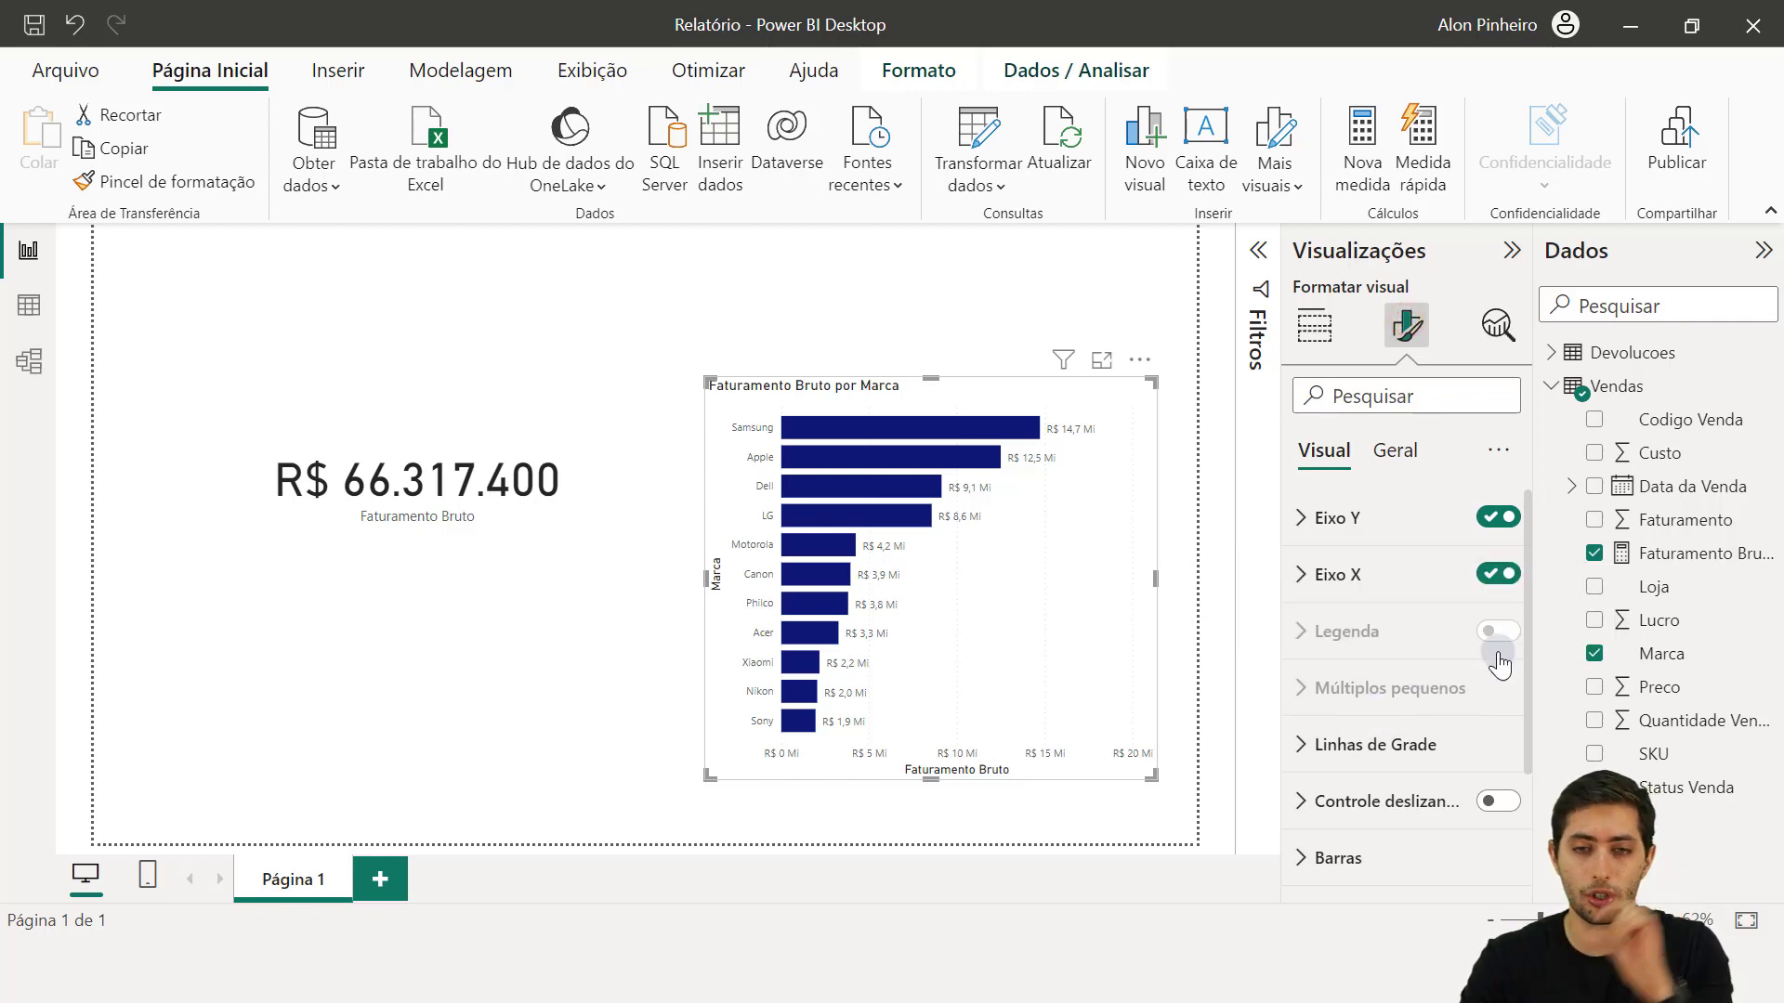
left_click(1496, 569)
left_click(550, 741)
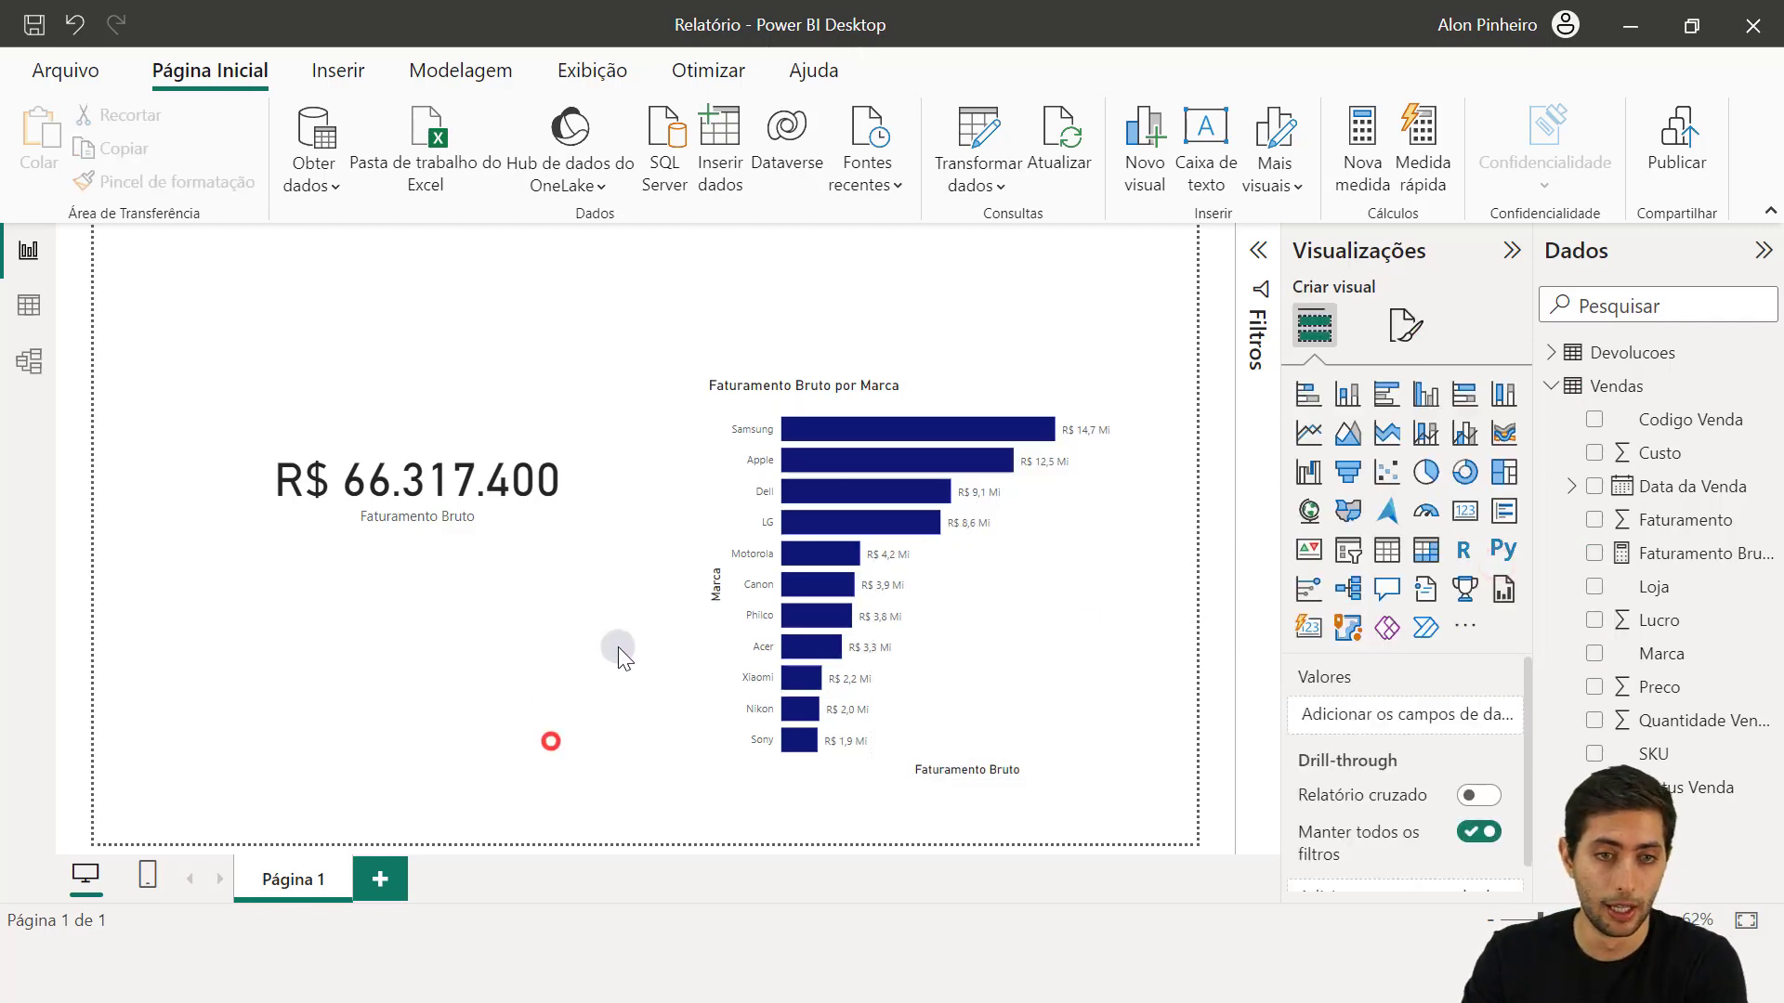
left_click_drag(864, 376, 843, 427)
left_click(804, 365)
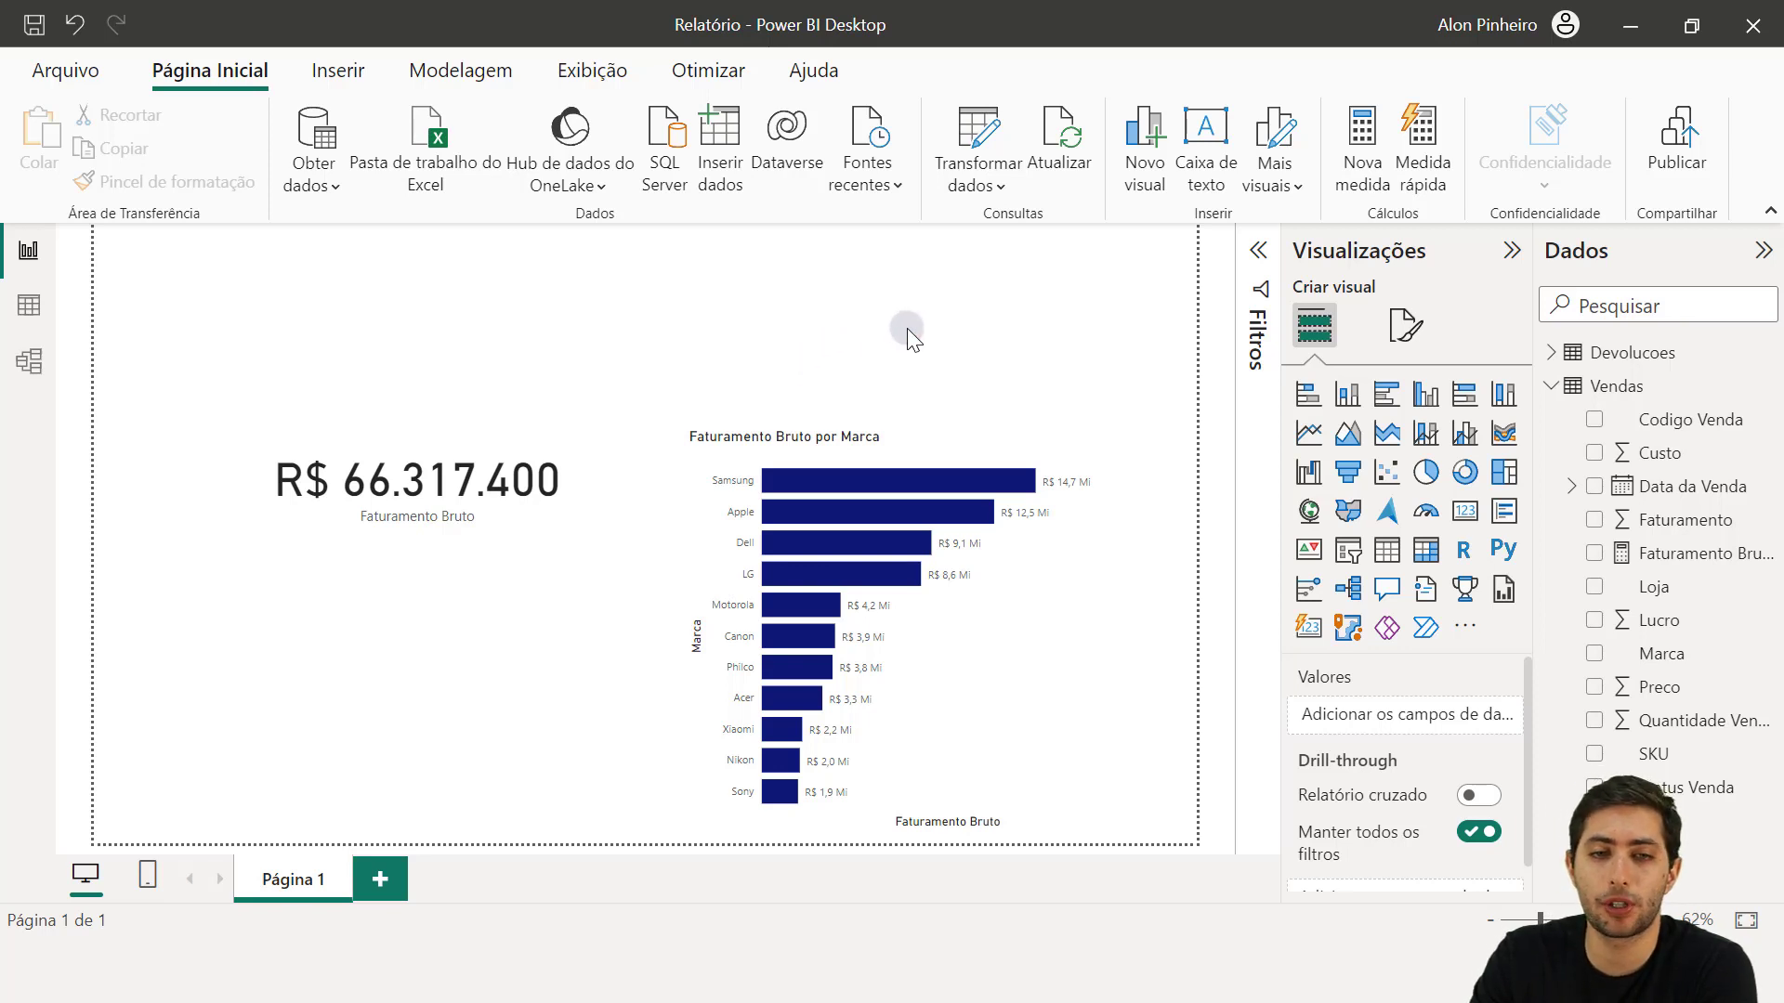
Step: Check the Status Venda column in the data view, then add a widened Status Venda slicer above the report's card and chart
left_click(25, 303)
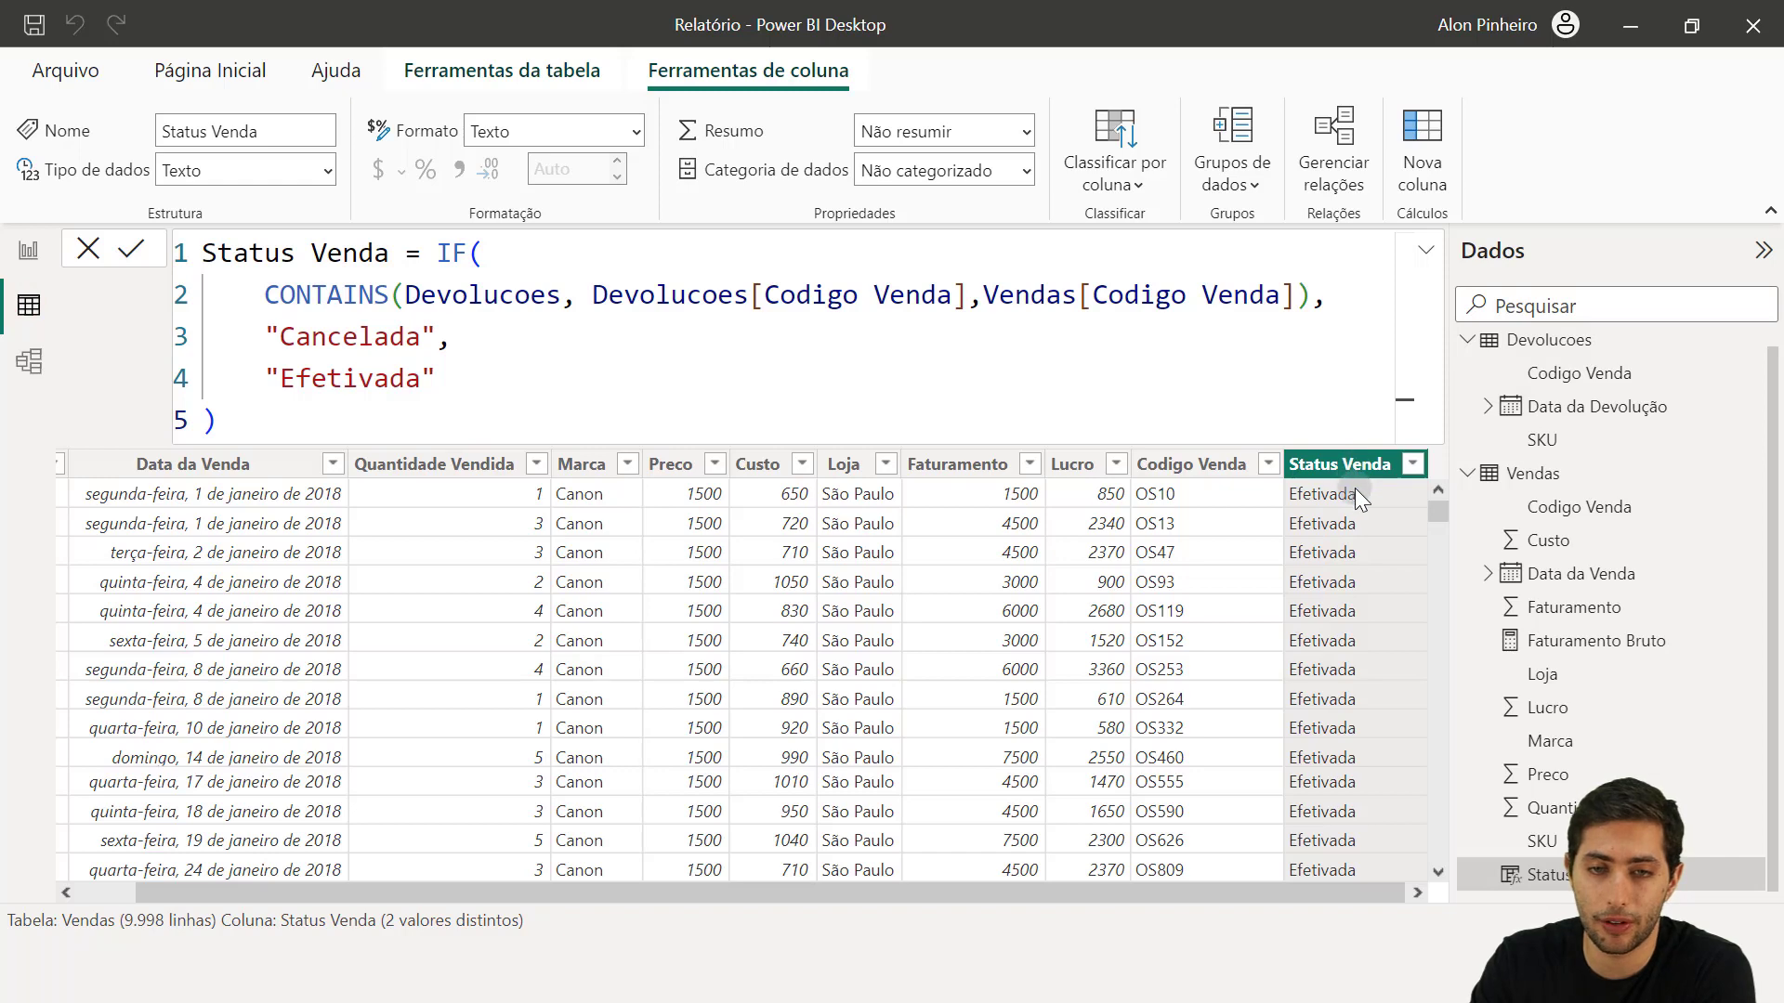
left_click(28, 256)
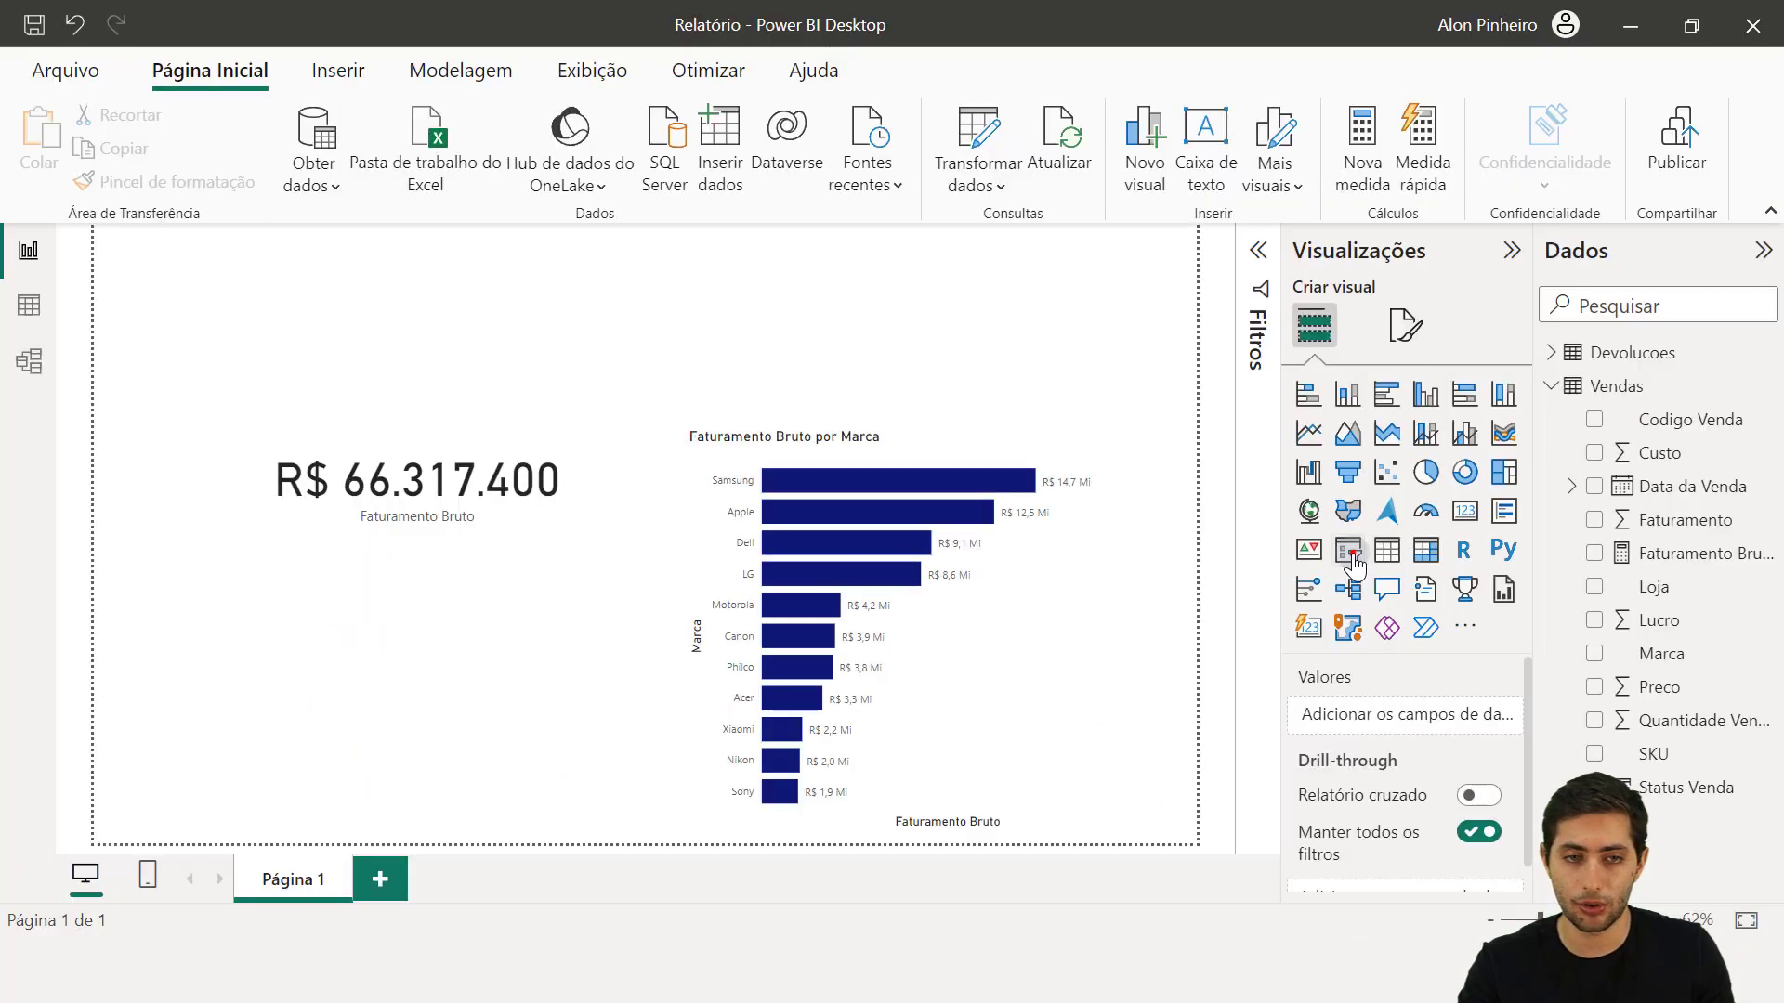
left_click(1354, 558)
left_click_drag(325, 333, 572, 332)
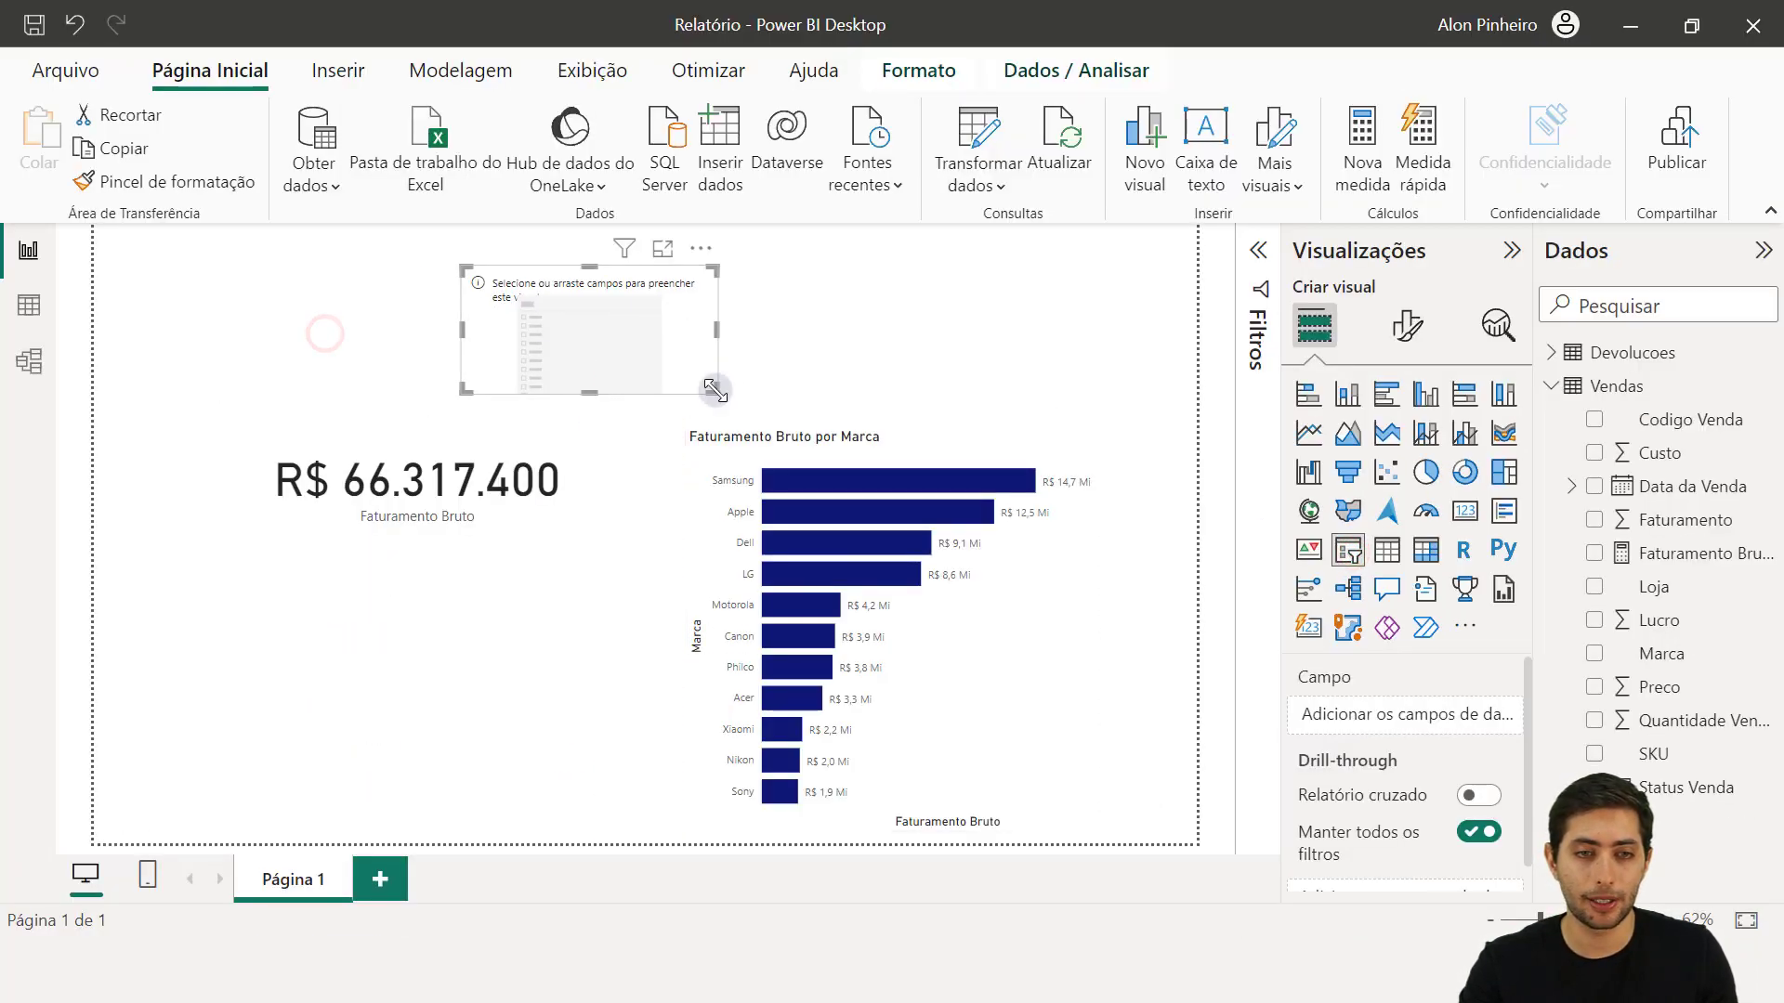
left_click_drag(714, 391, 748, 391)
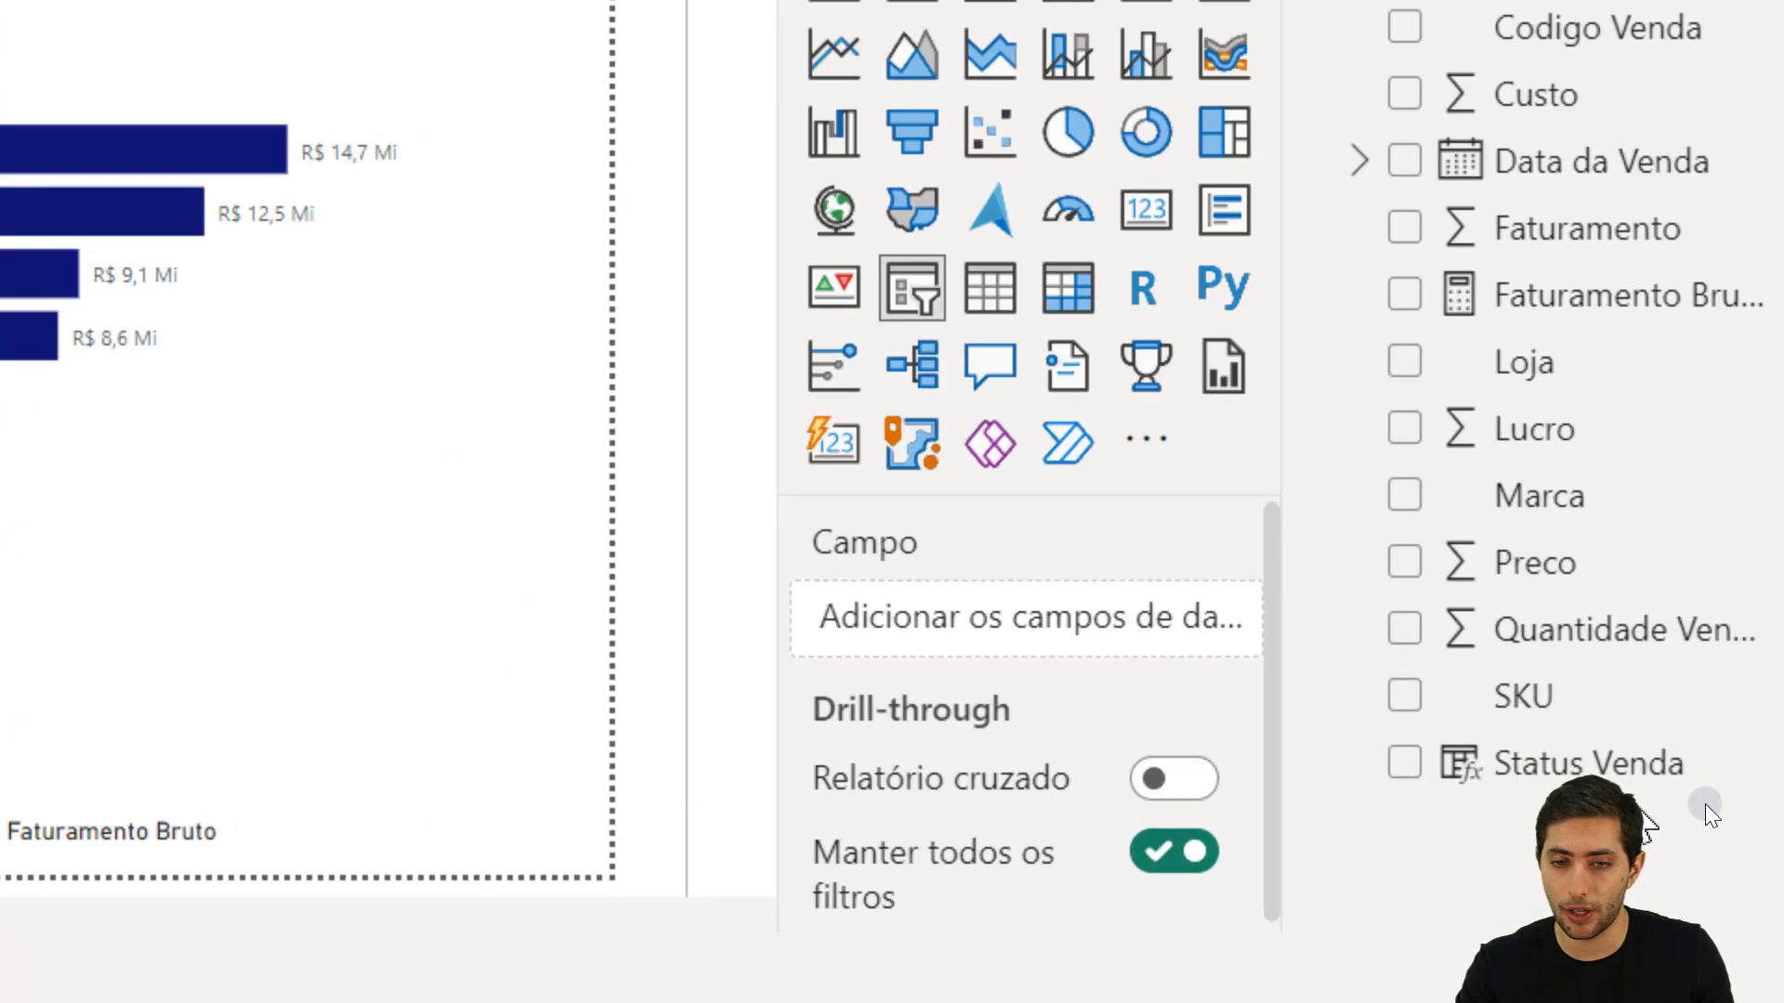
left_click_drag(1738, 801, 1103, 649)
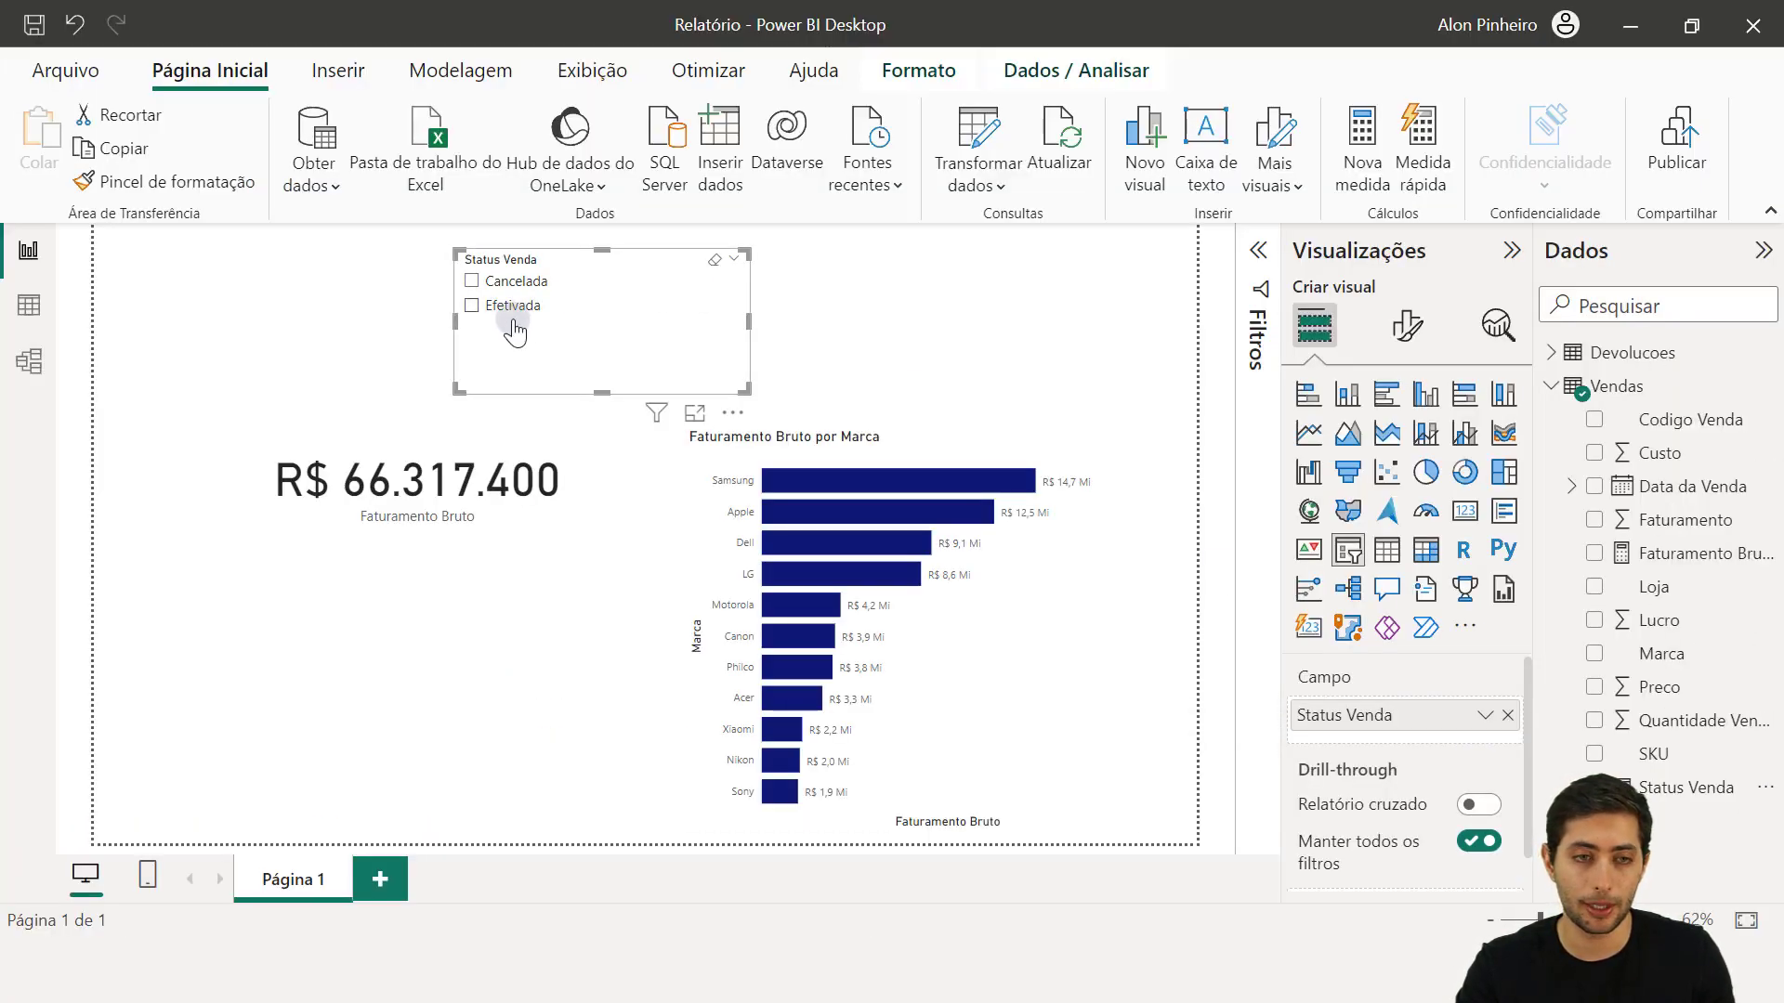
left_click(409, 317)
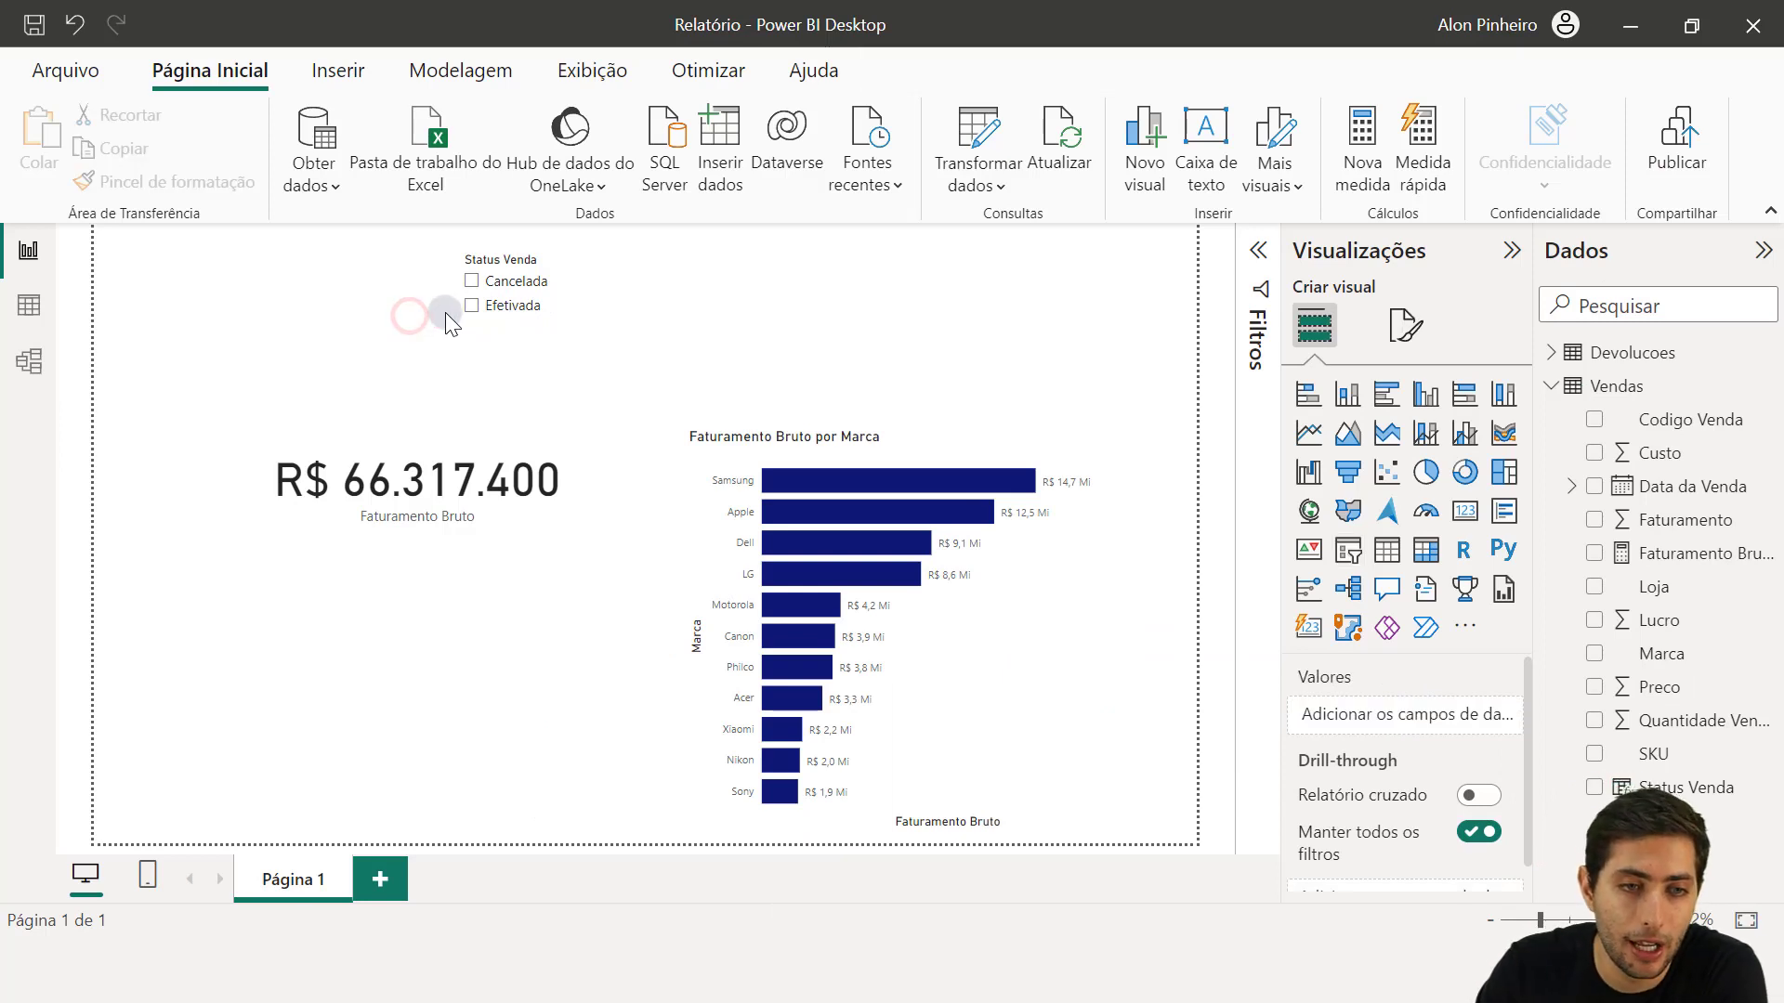
Step: Filter the report alternately by Cancelada and Efetivada to compare Faturamento Bruto in the card and the Marca chart
left_click(472, 280)
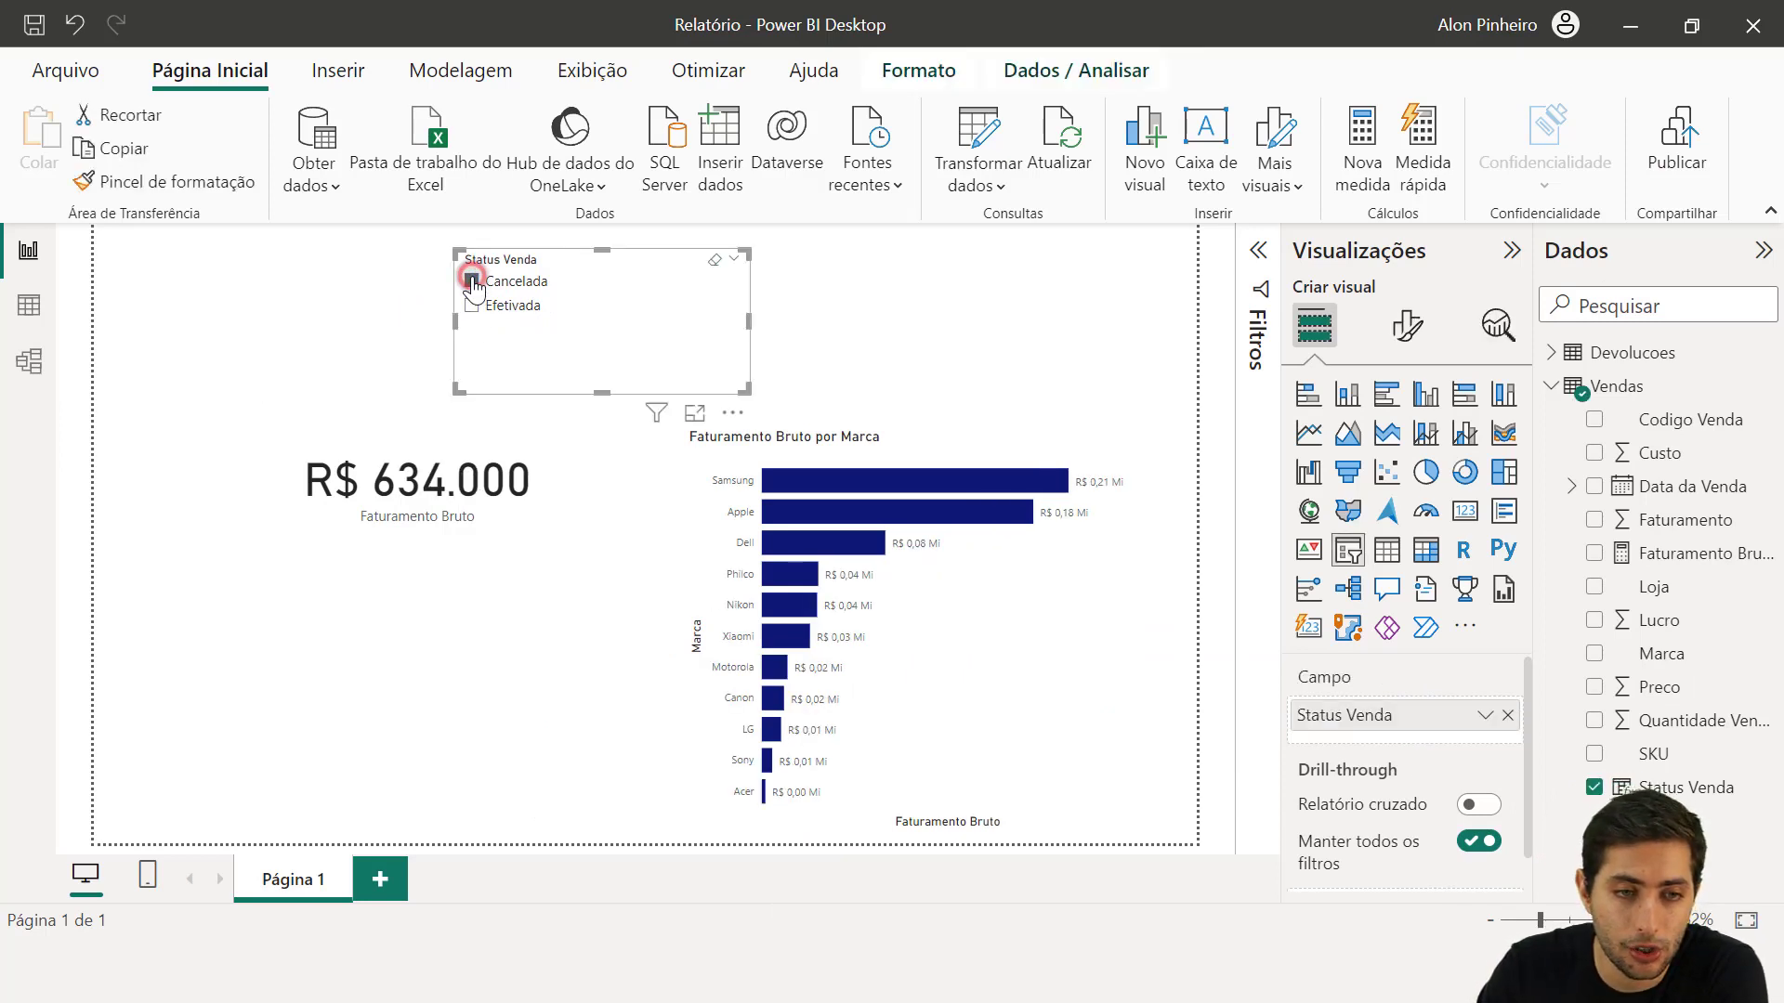
left_click(475, 306)
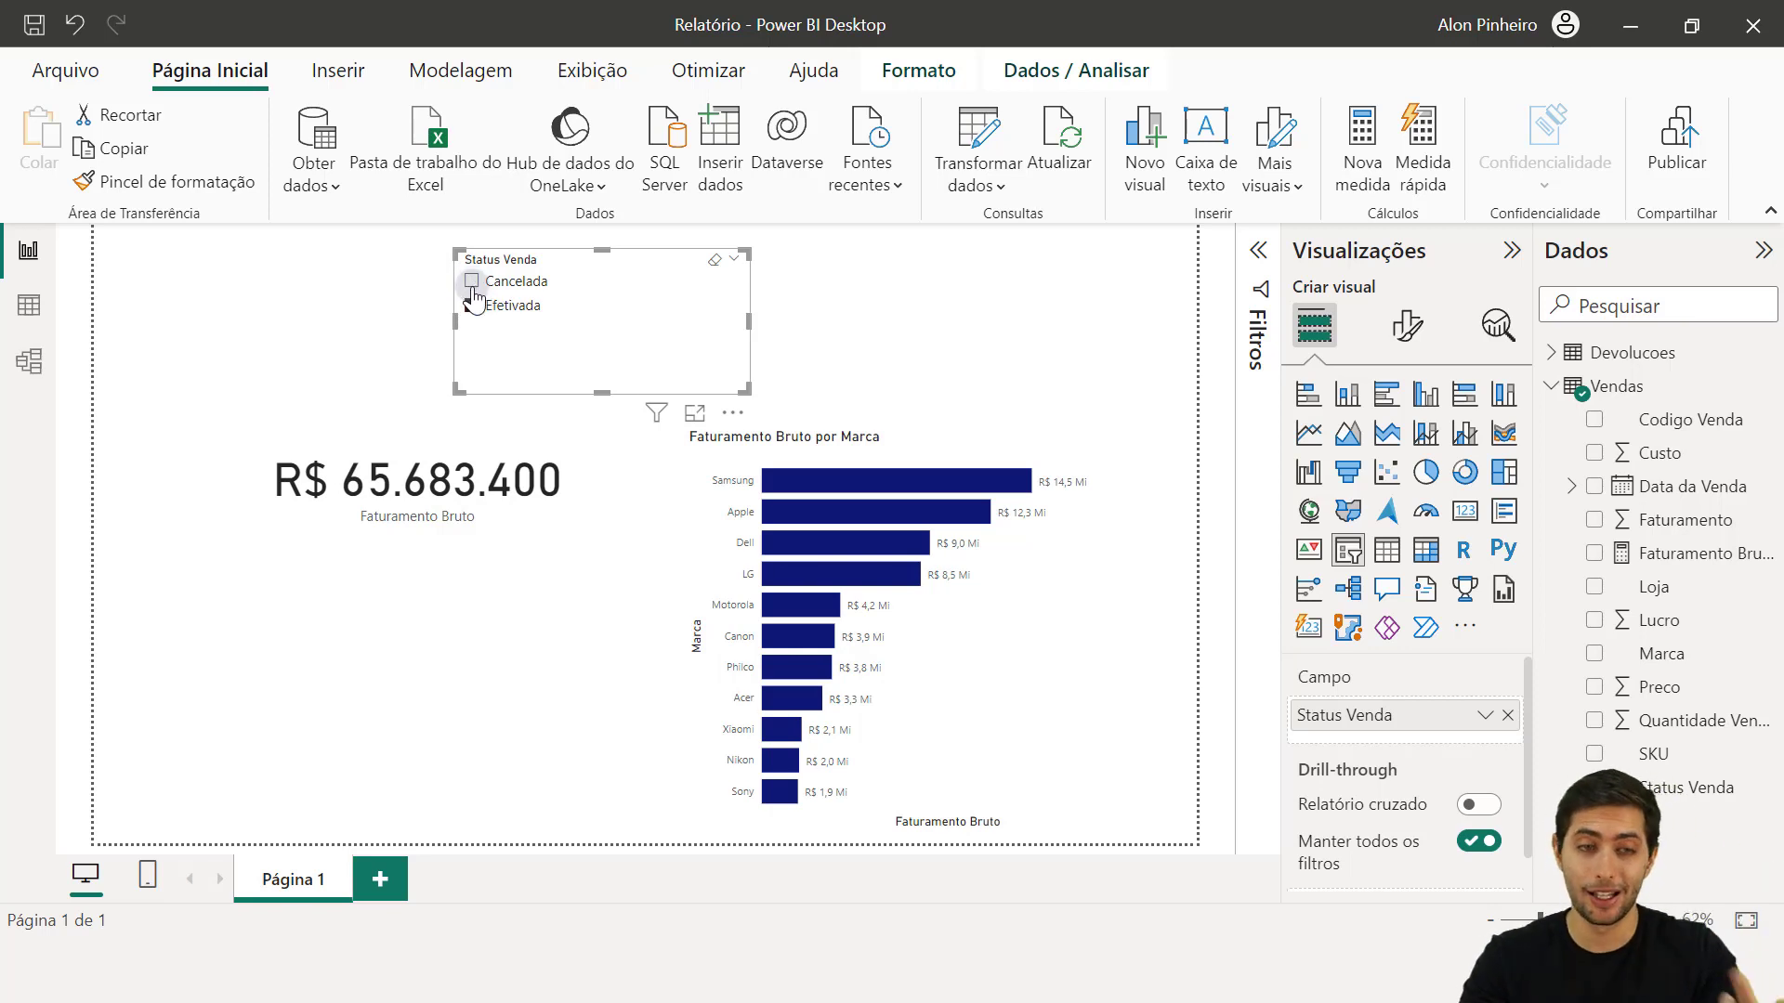
left_click(472, 283)
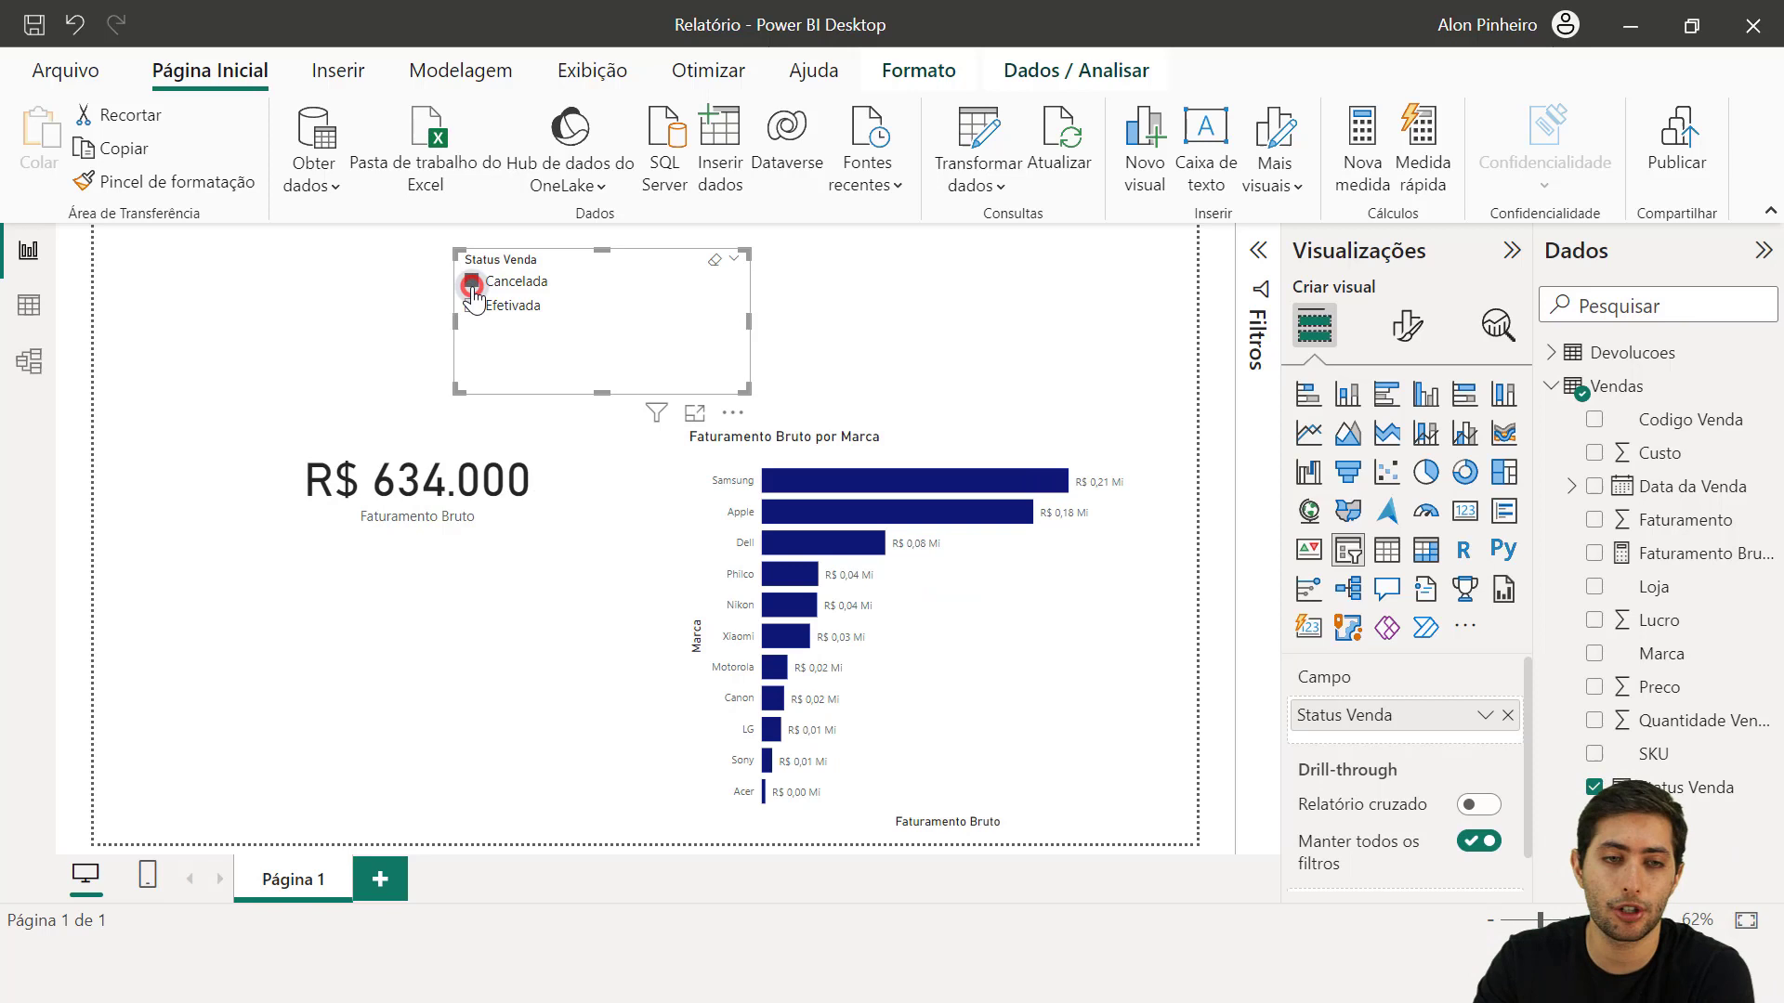
left_click(392, 302)
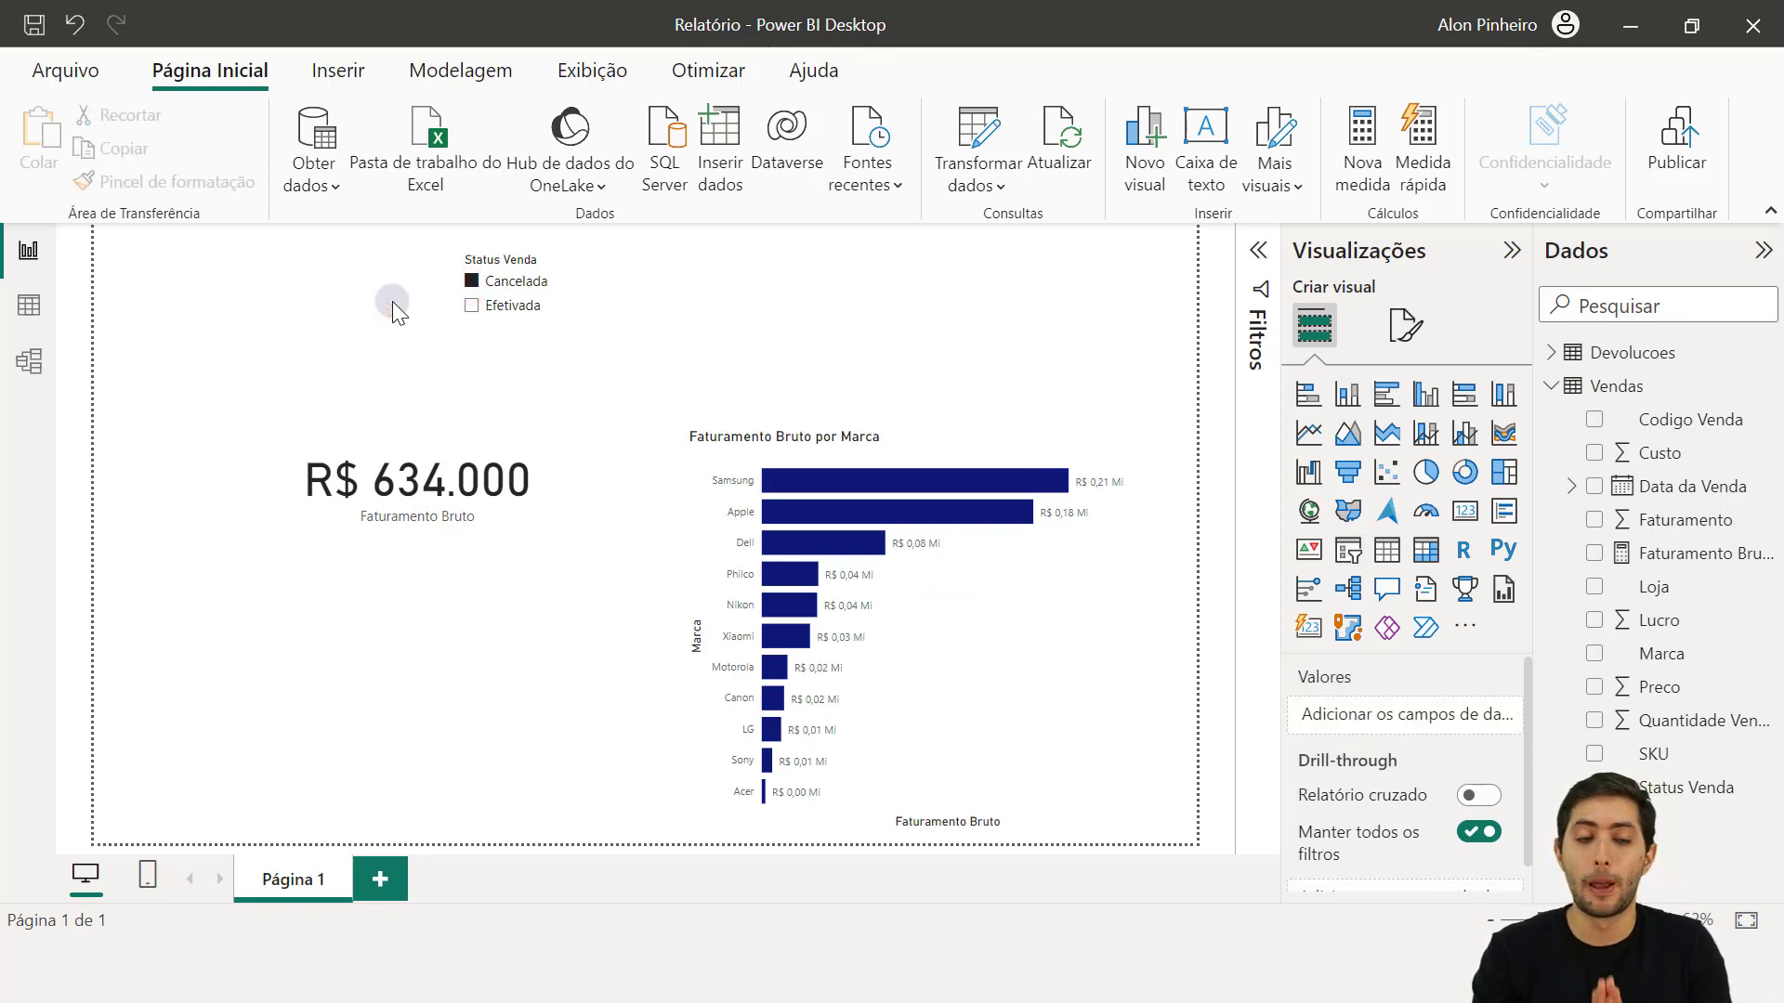
left_click(485, 307)
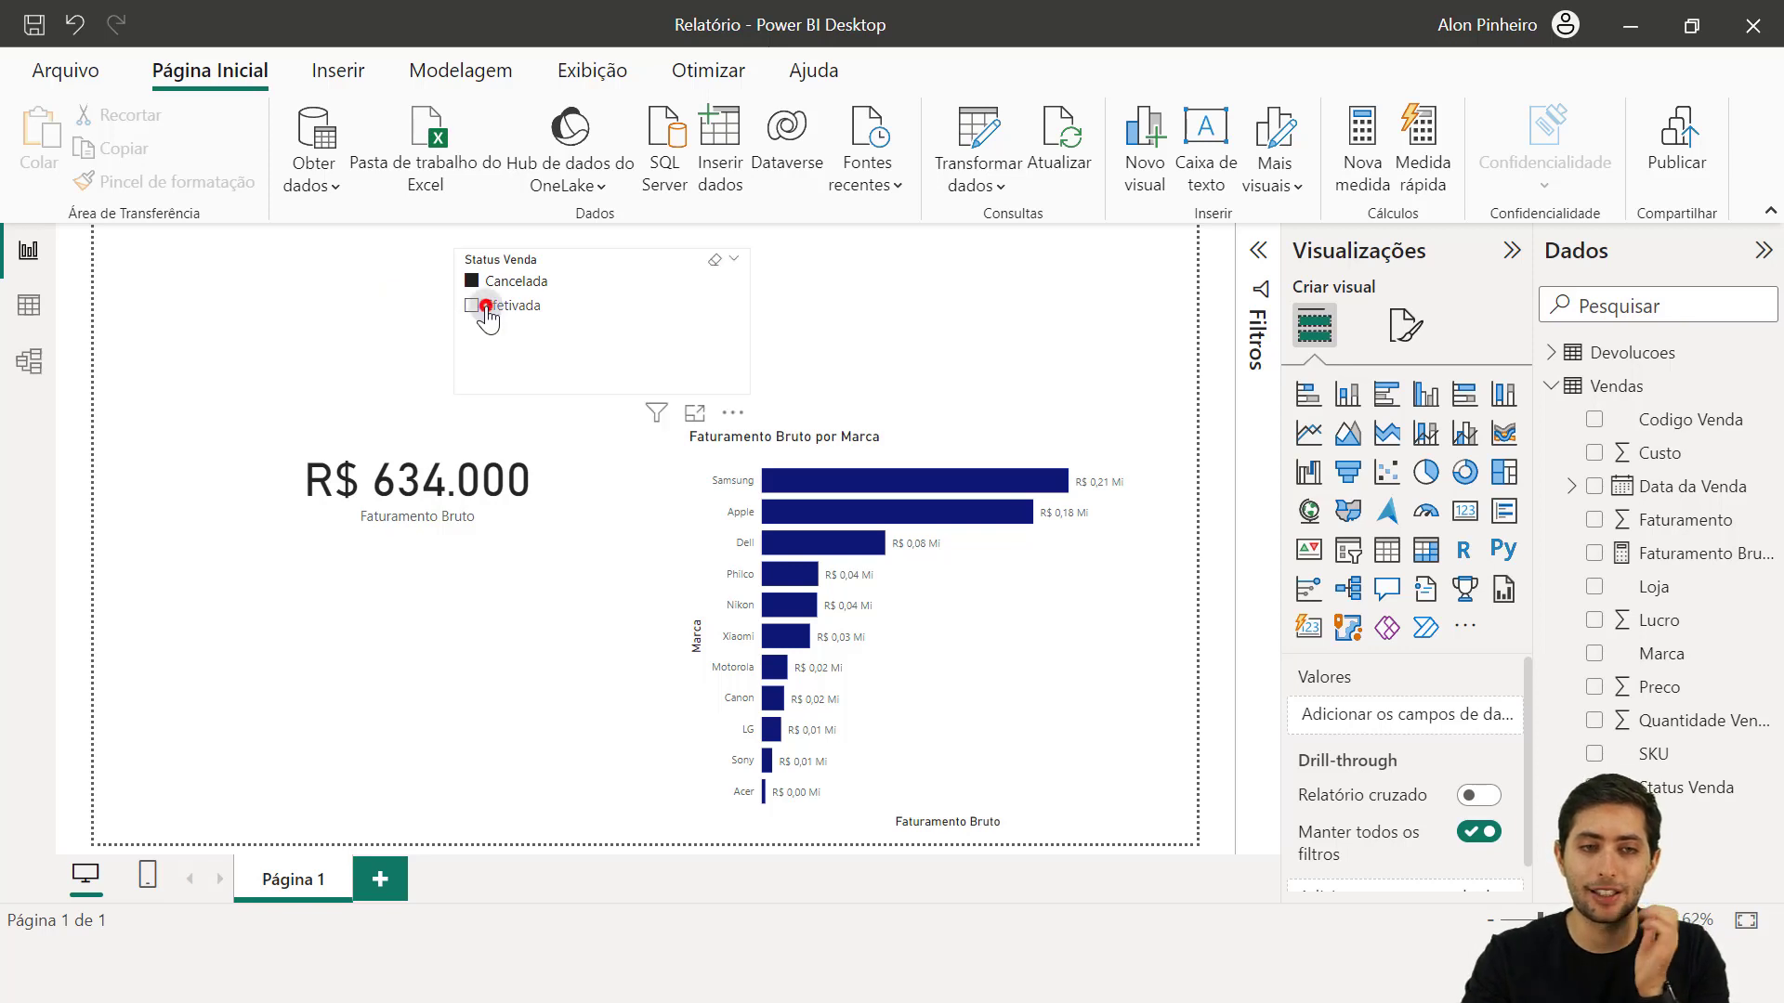
left_click(354, 351)
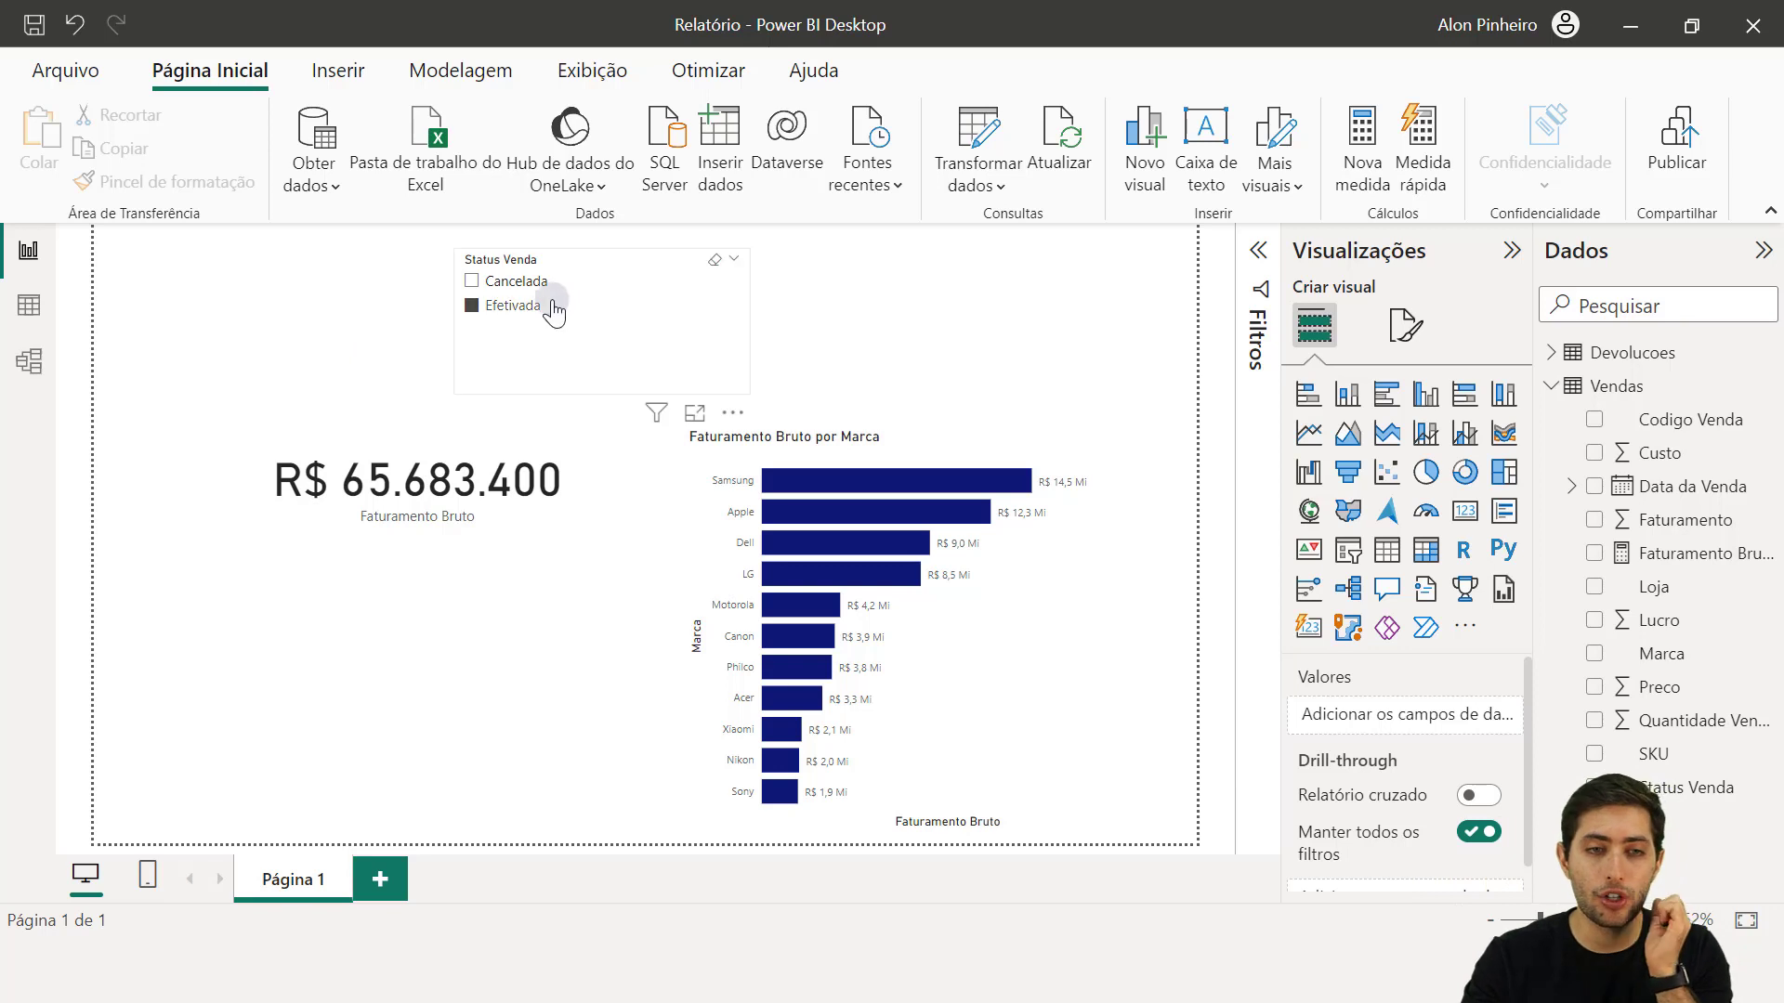
left_click(519, 279)
left_click(517, 300)
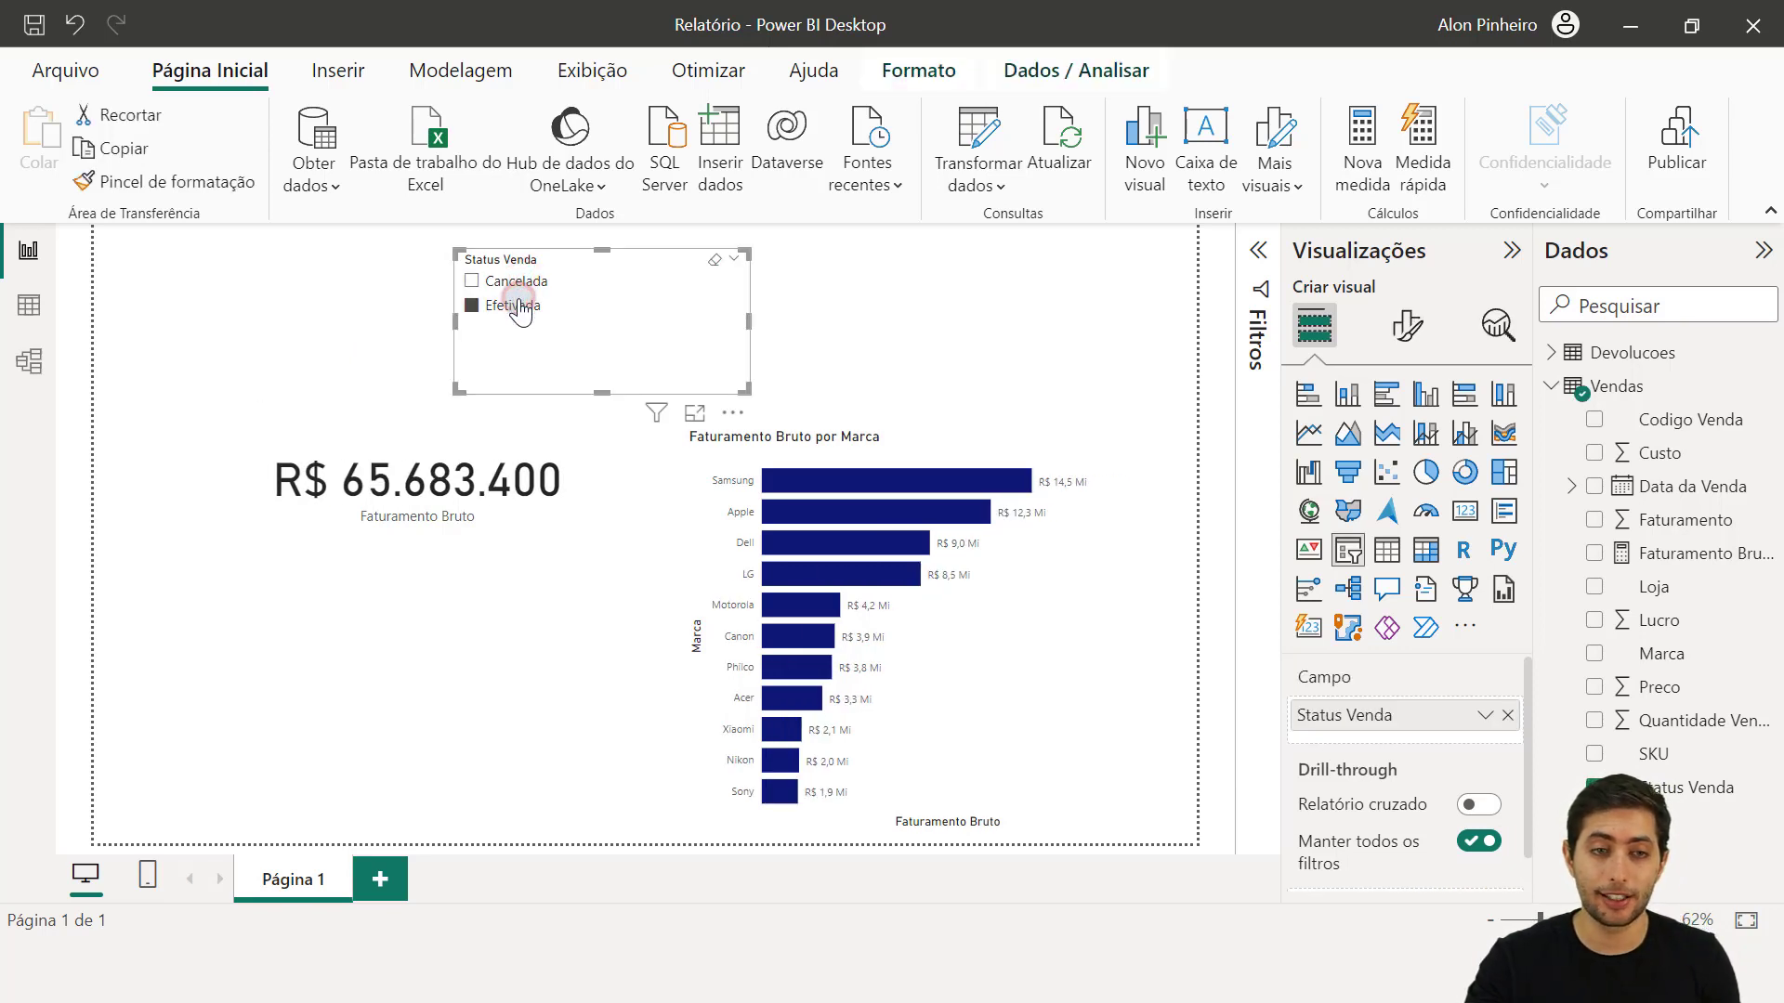
Step: Clear the Efetivada selection and delete the Status Venda slicer from the page
left_click(514, 306)
left_click(507, 334)
key("Delete")
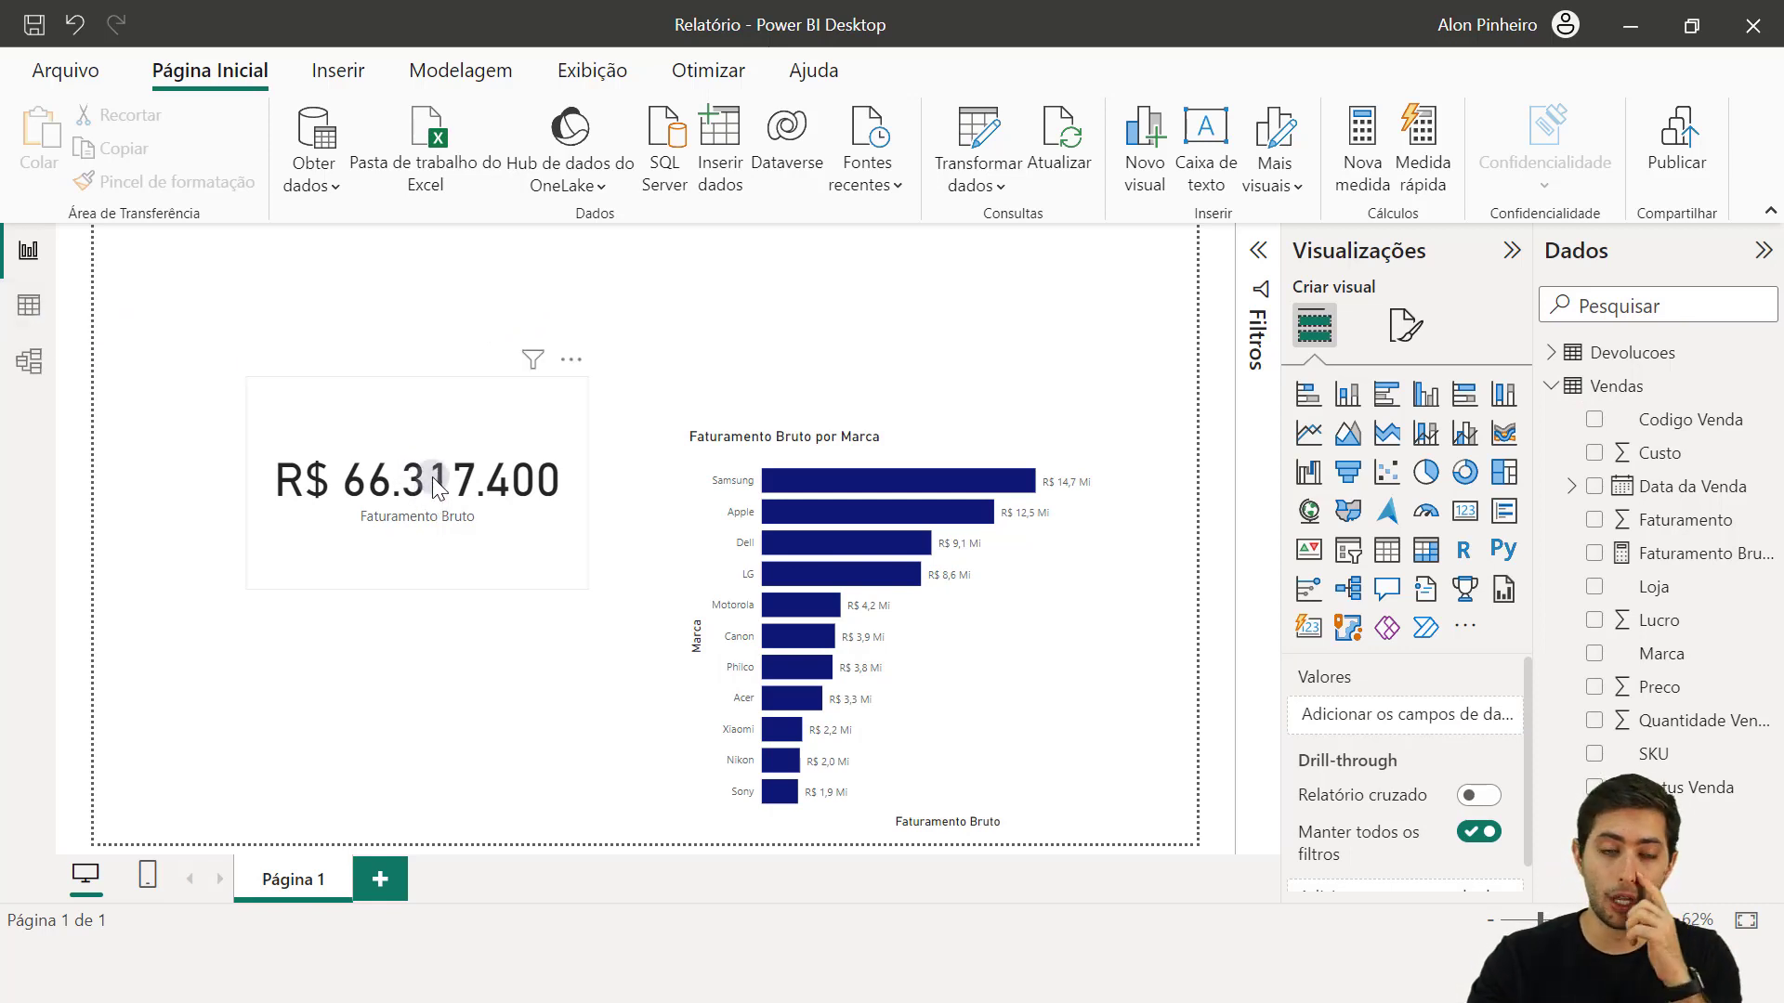
Step: Create a new measure in the Vendas table from the data view
left_click(22, 307)
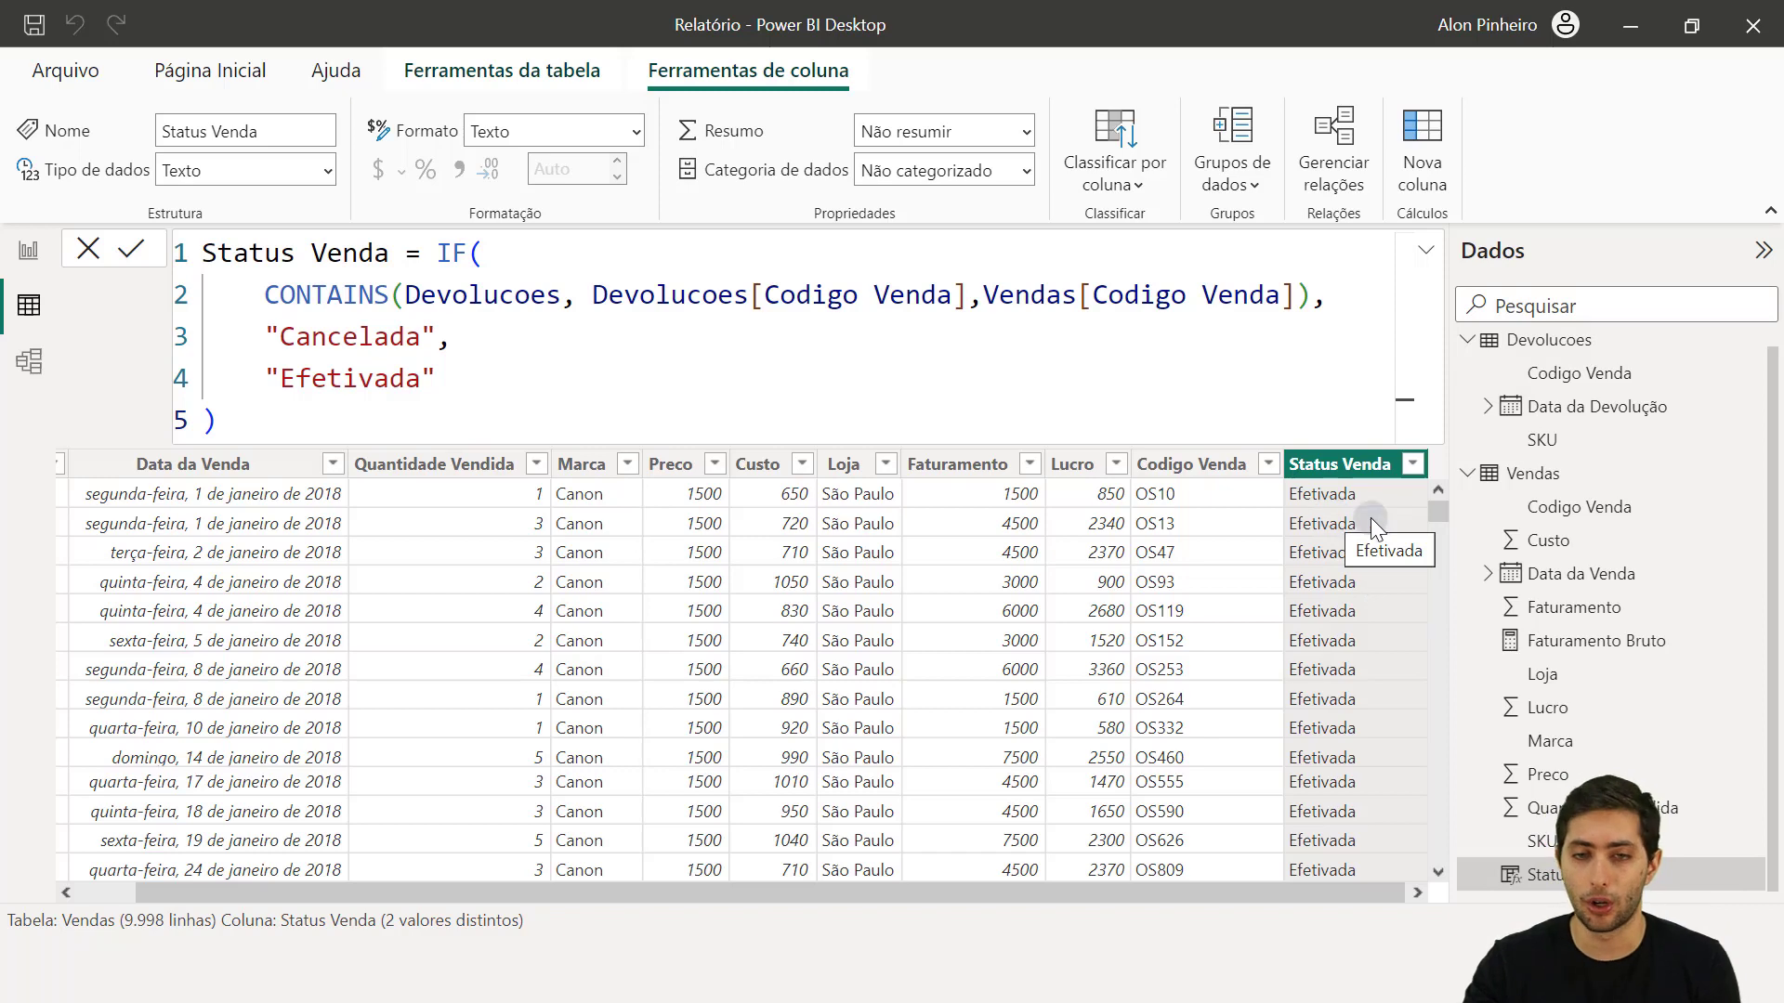
right_click(1302, 554)
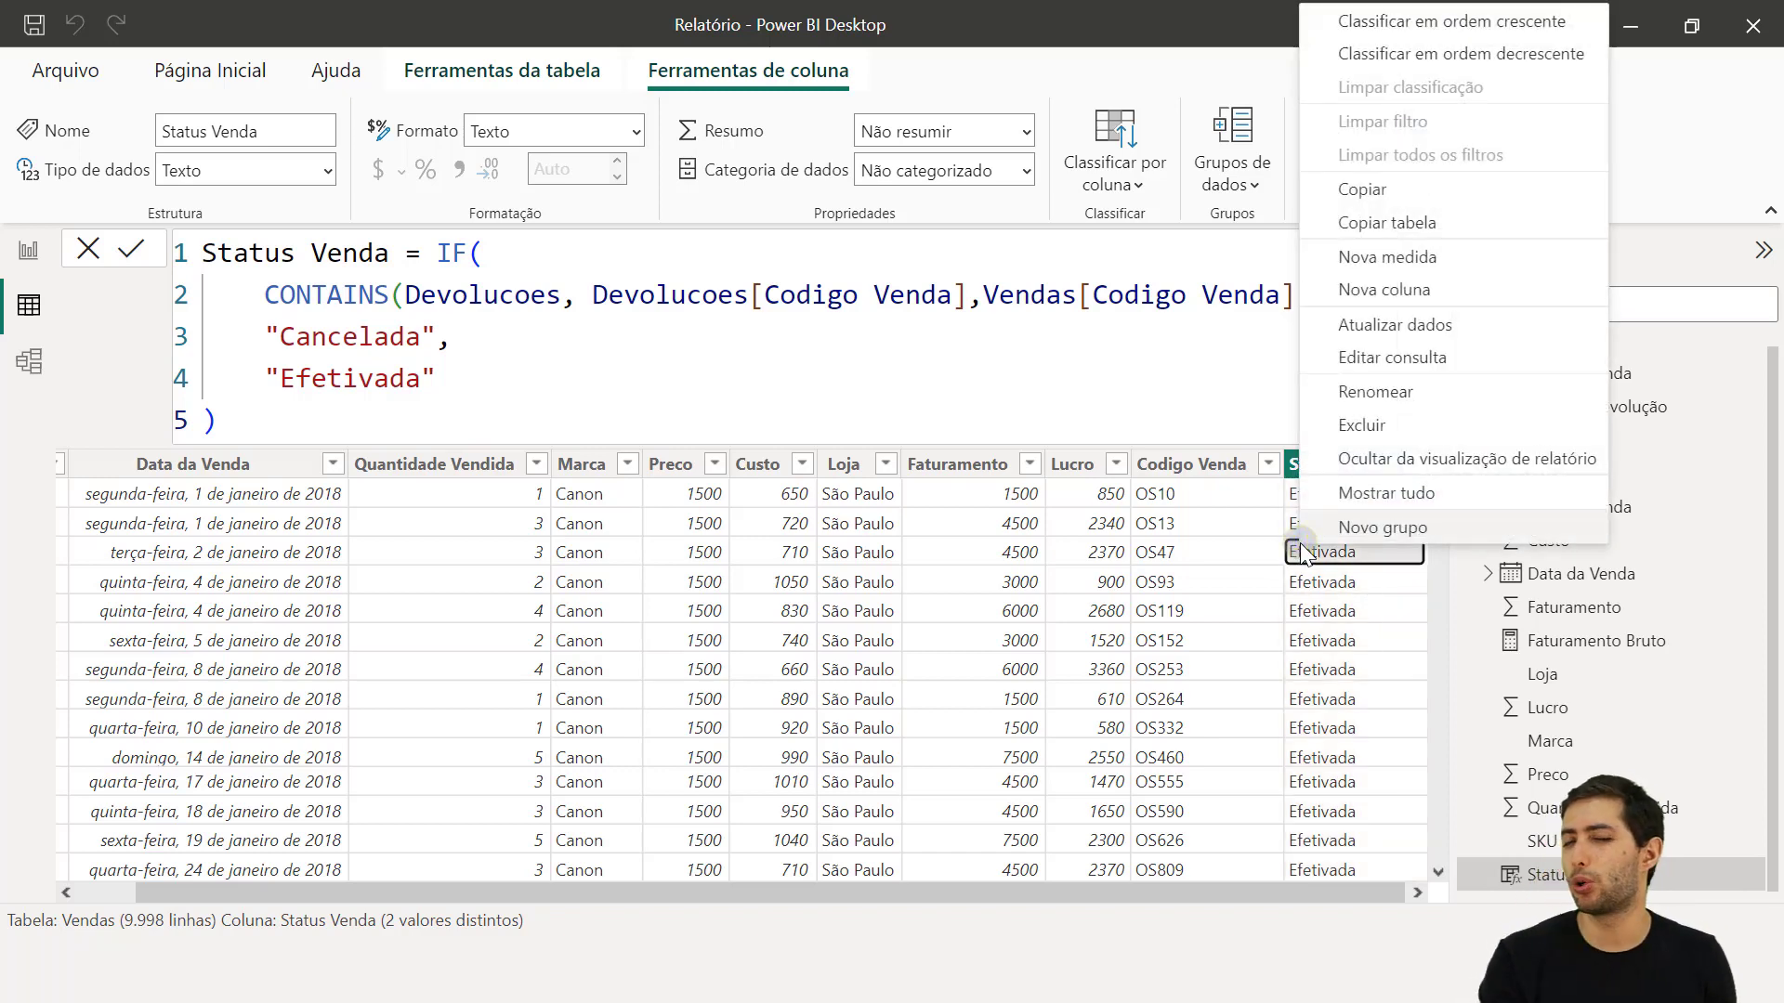
left_click(1442, 261)
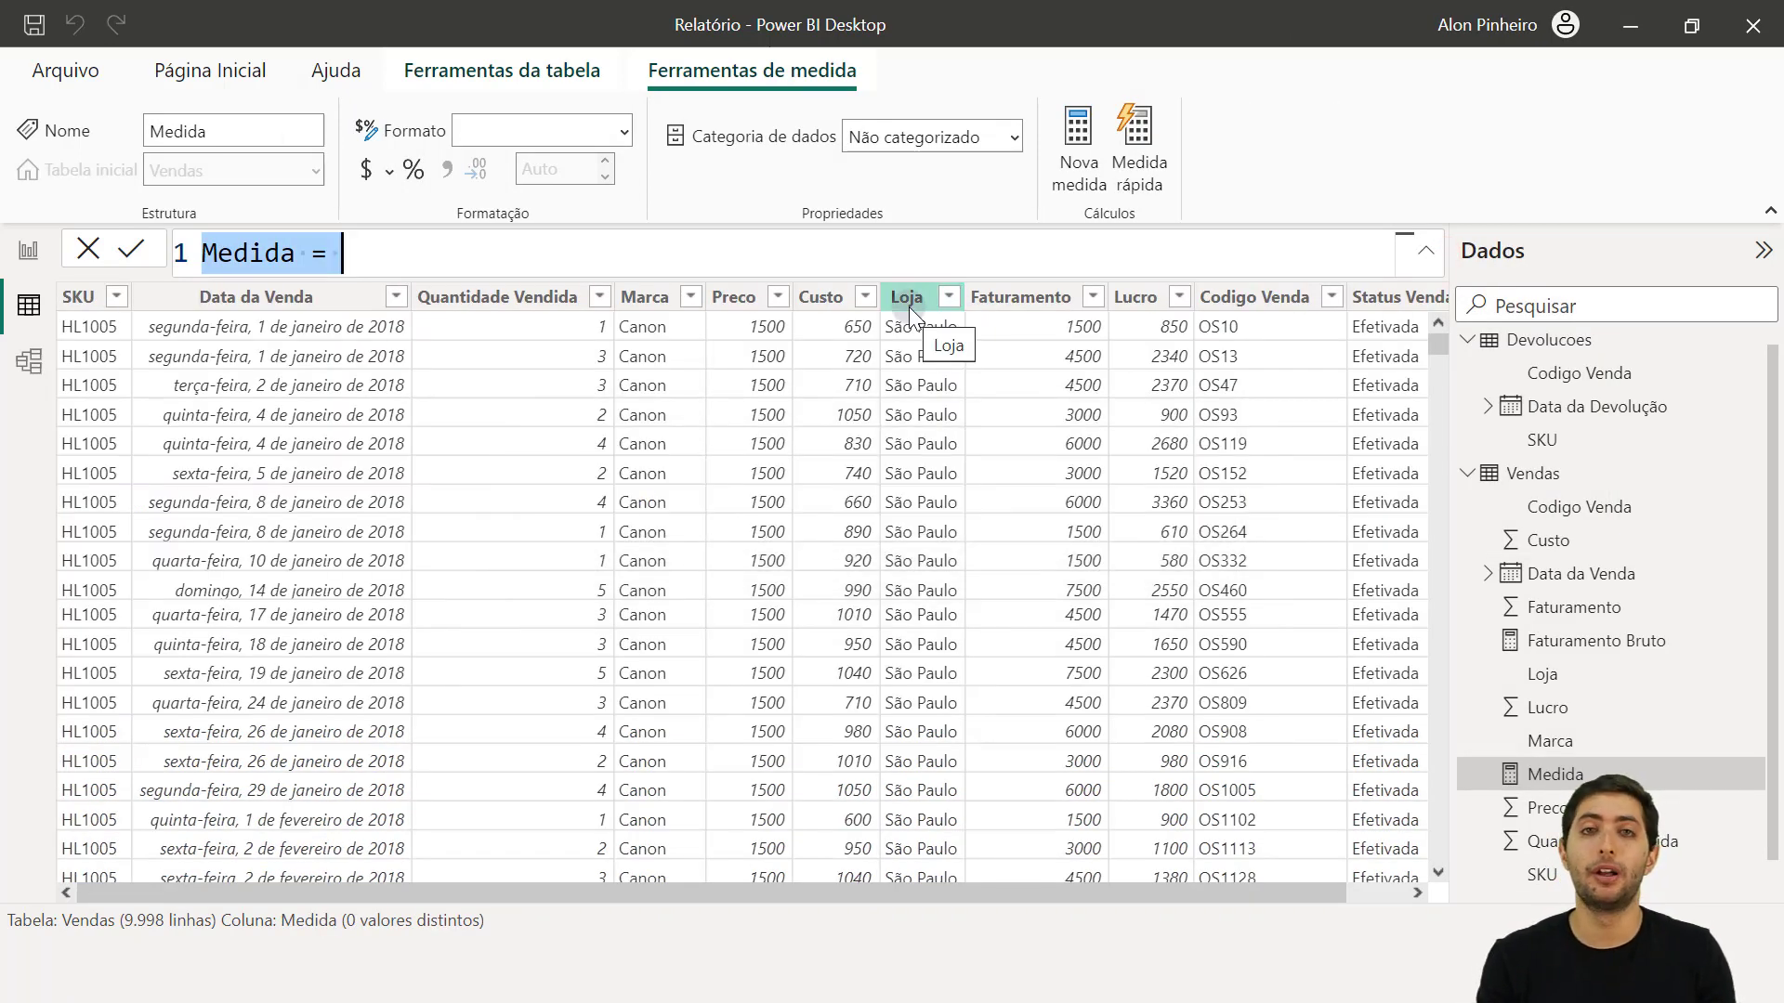
scroll(916, 542, "right", 1)
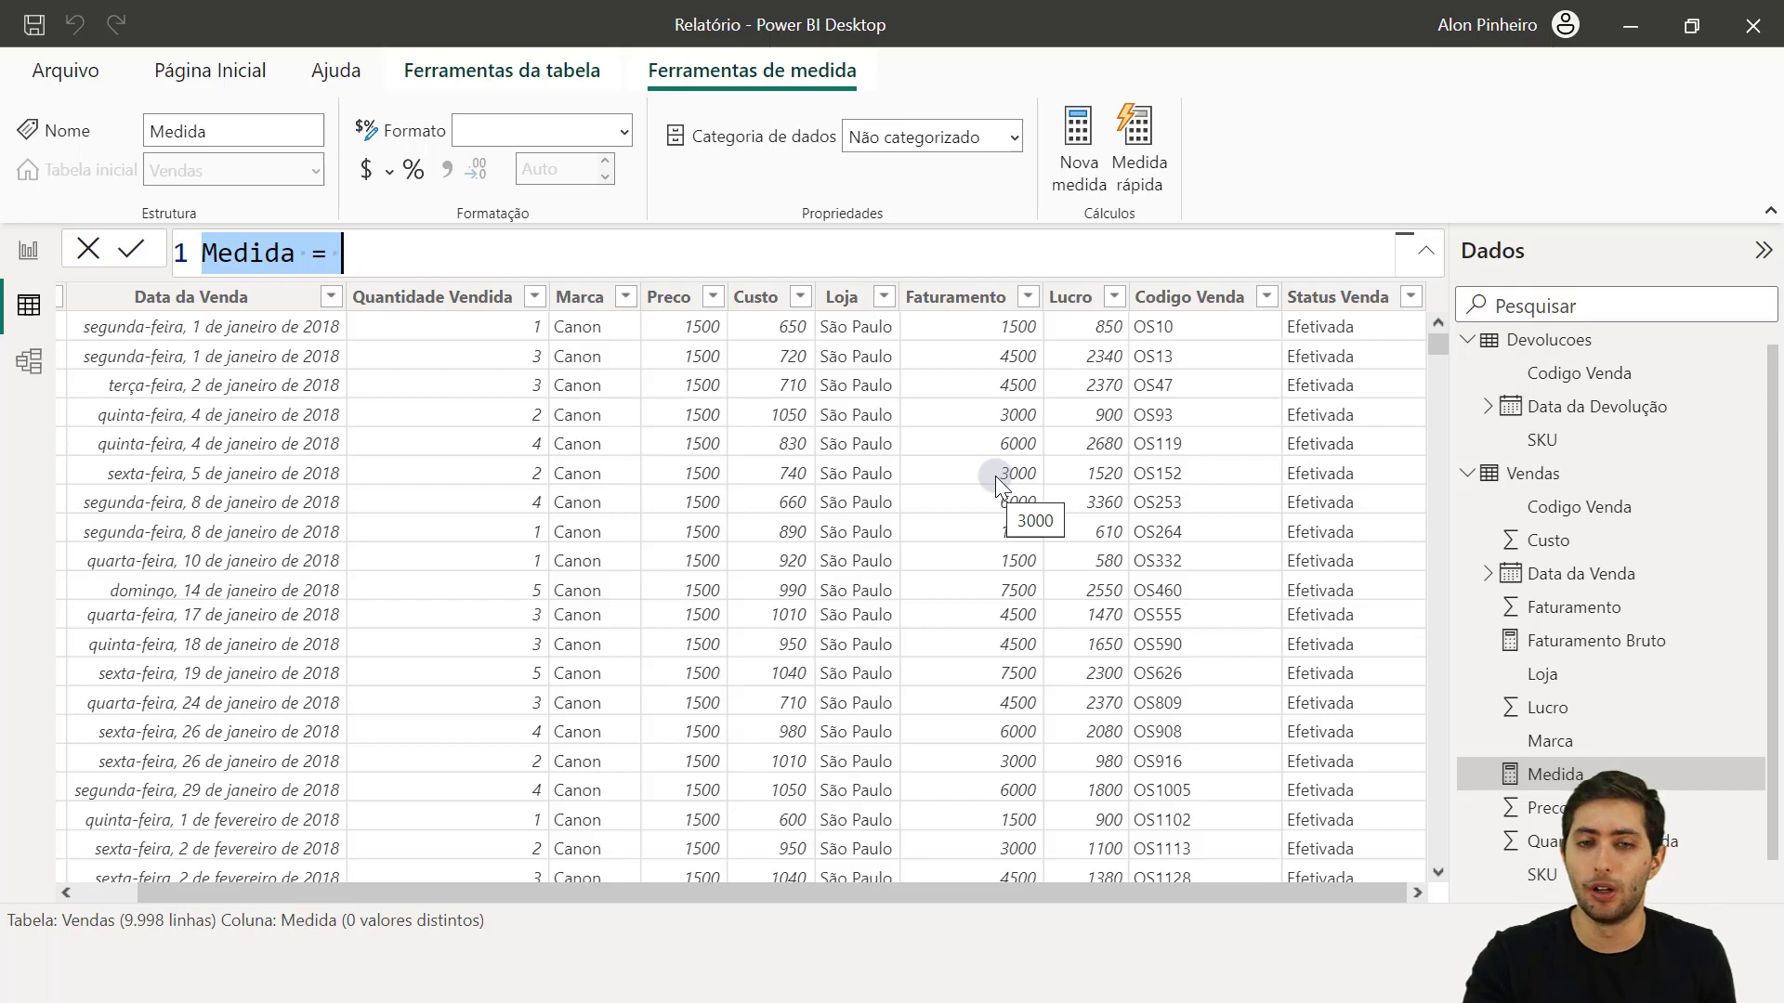
left_click(1544, 381)
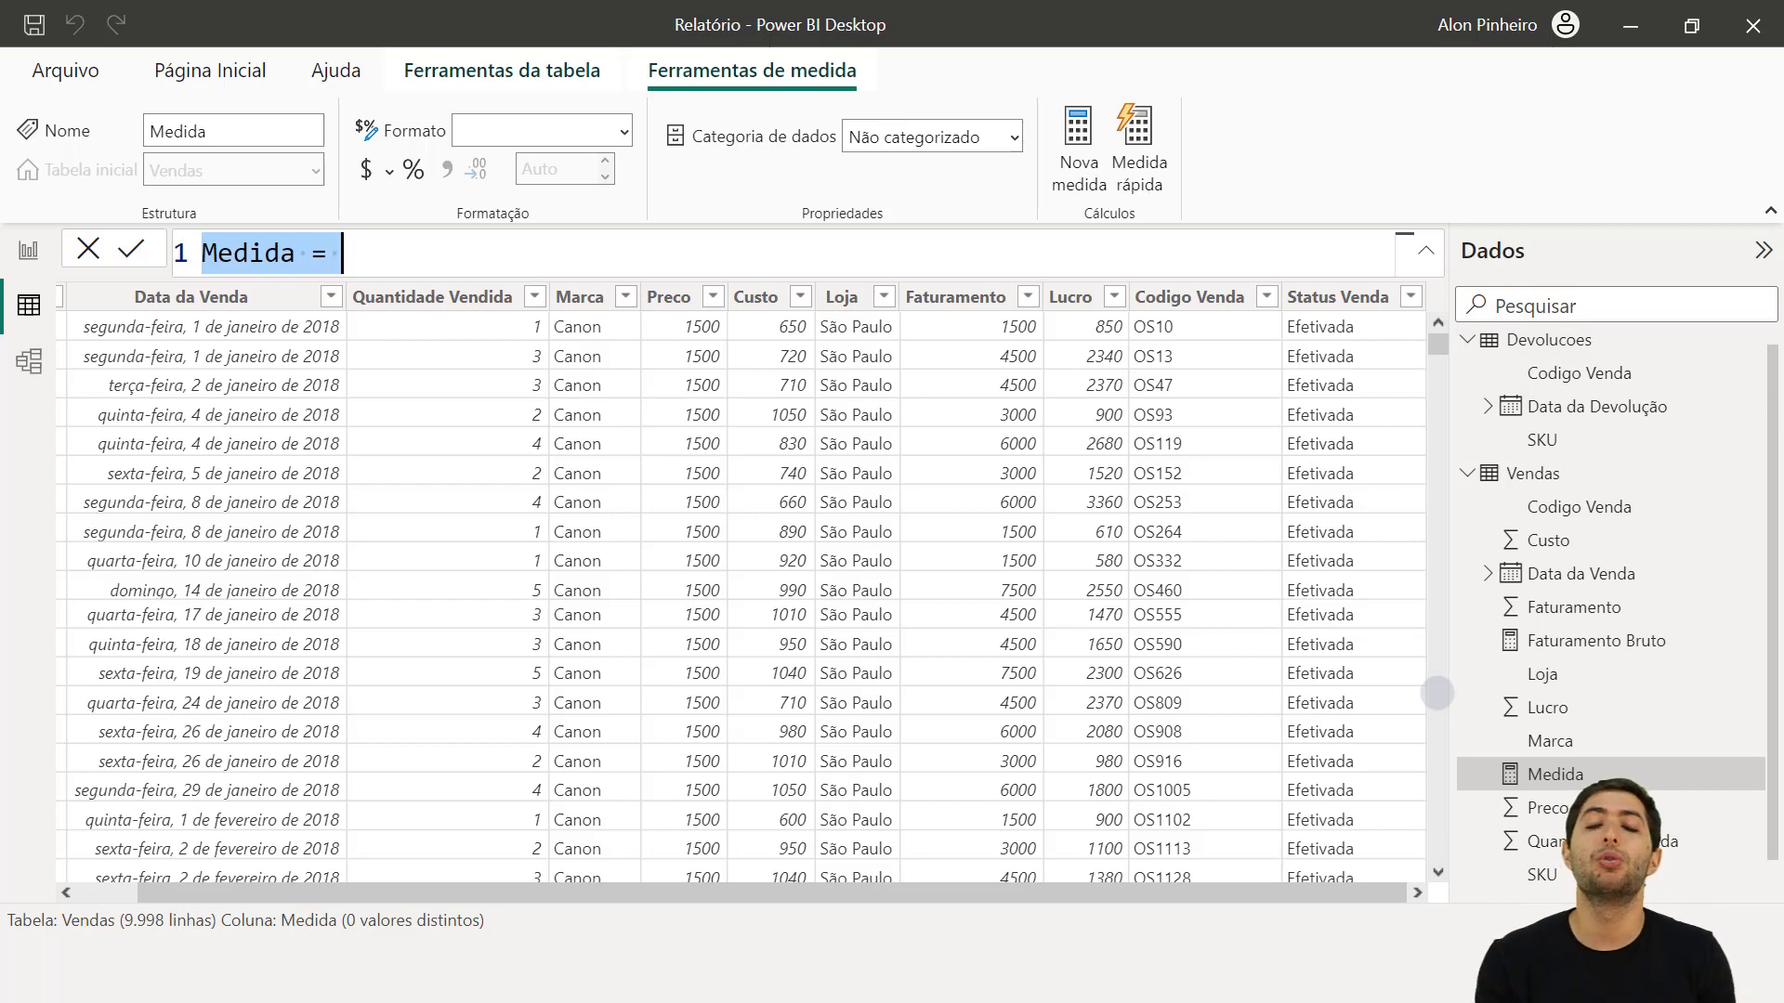
type("calcul")
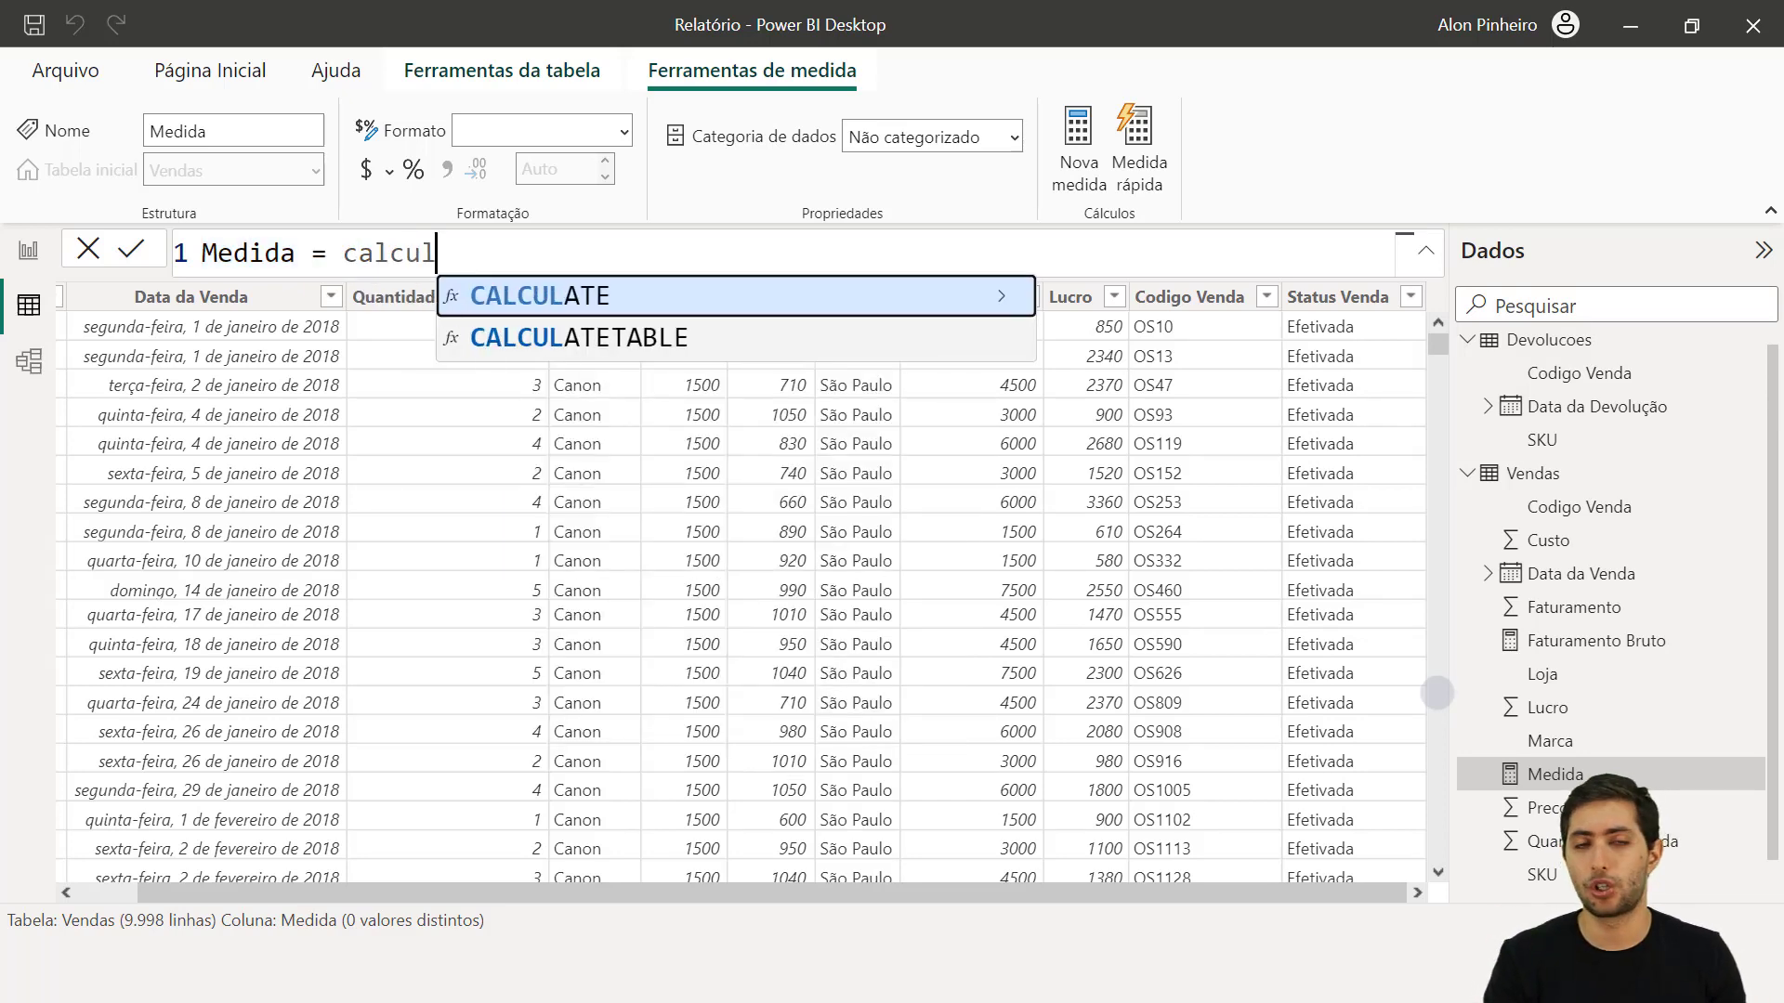
key("BackSpace")
key("BackSpace")
key("BackSpace")
key("BackSpace")
key("BackSpace")
key("BackSpace")
Step: Replace the measure's default name with Faturamento Líquido and begin its formula with CALCULATE, continuing on a new line
key("BackSpace")
key("BackSpace")
key("BackSpace")
key("BackSpace")
key("BackSpace")
key("BackSpace")
key("BackSpace")
key("BackSpace")
key("BackSpace")
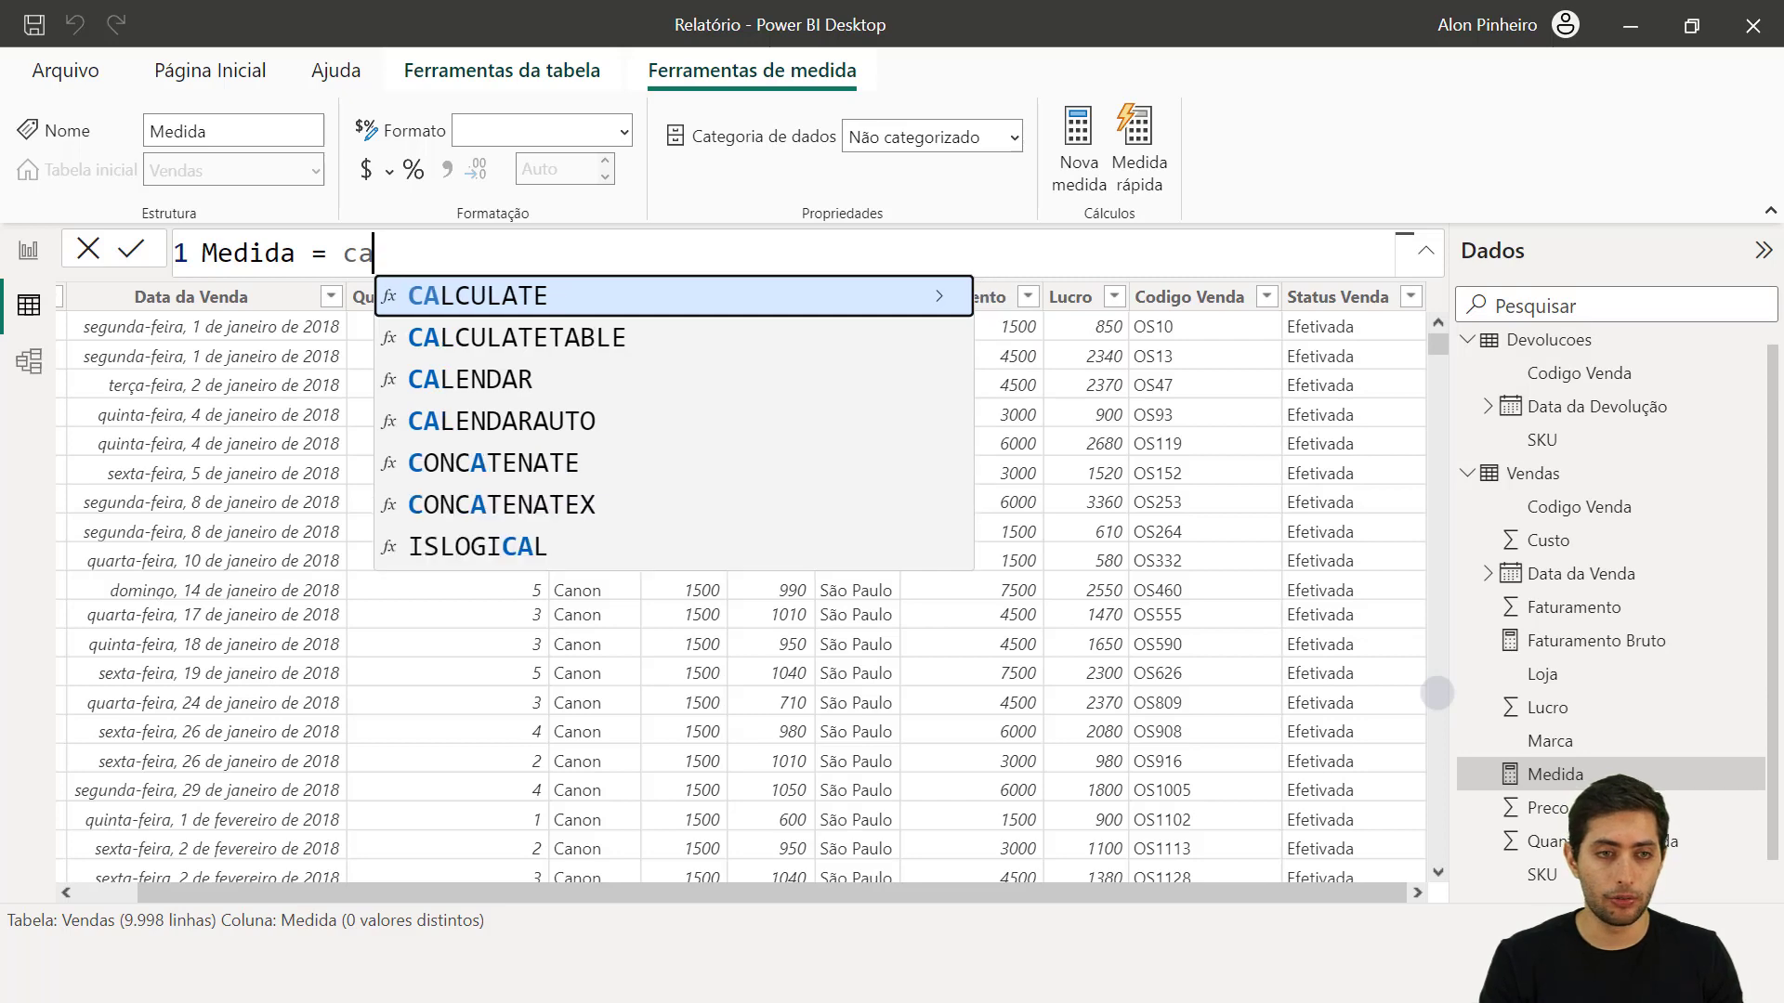
type("F")
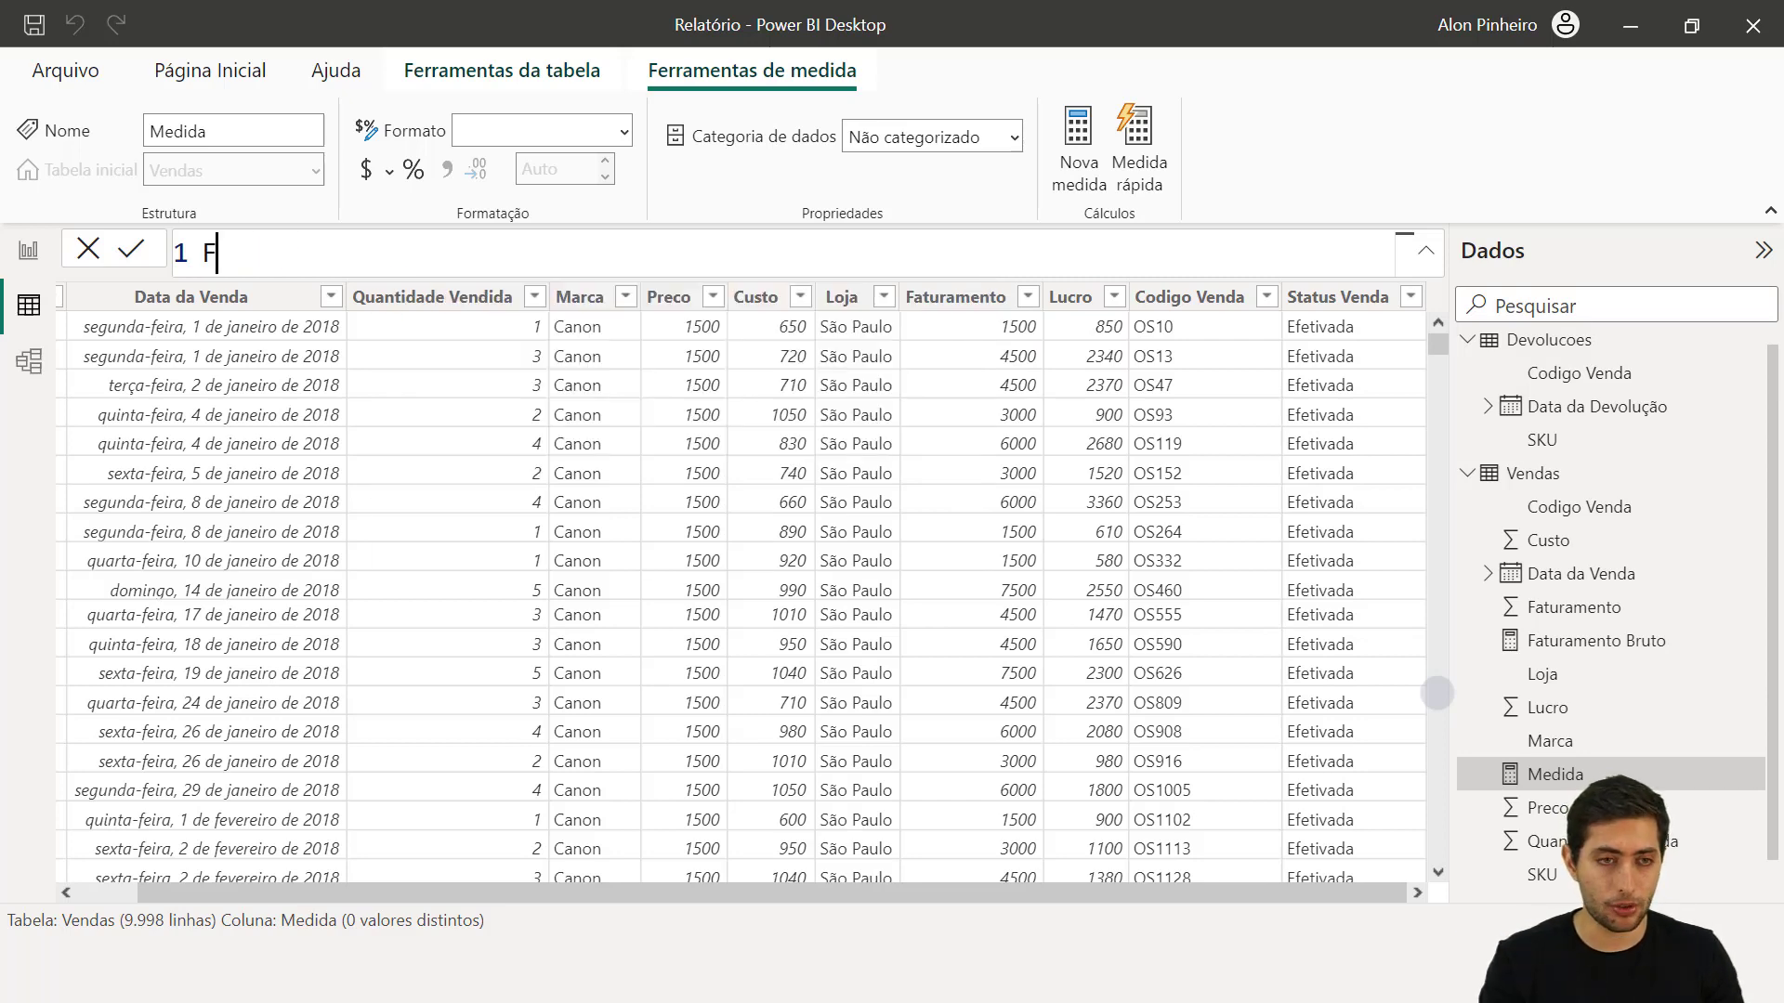
type("aturamento Líquid")
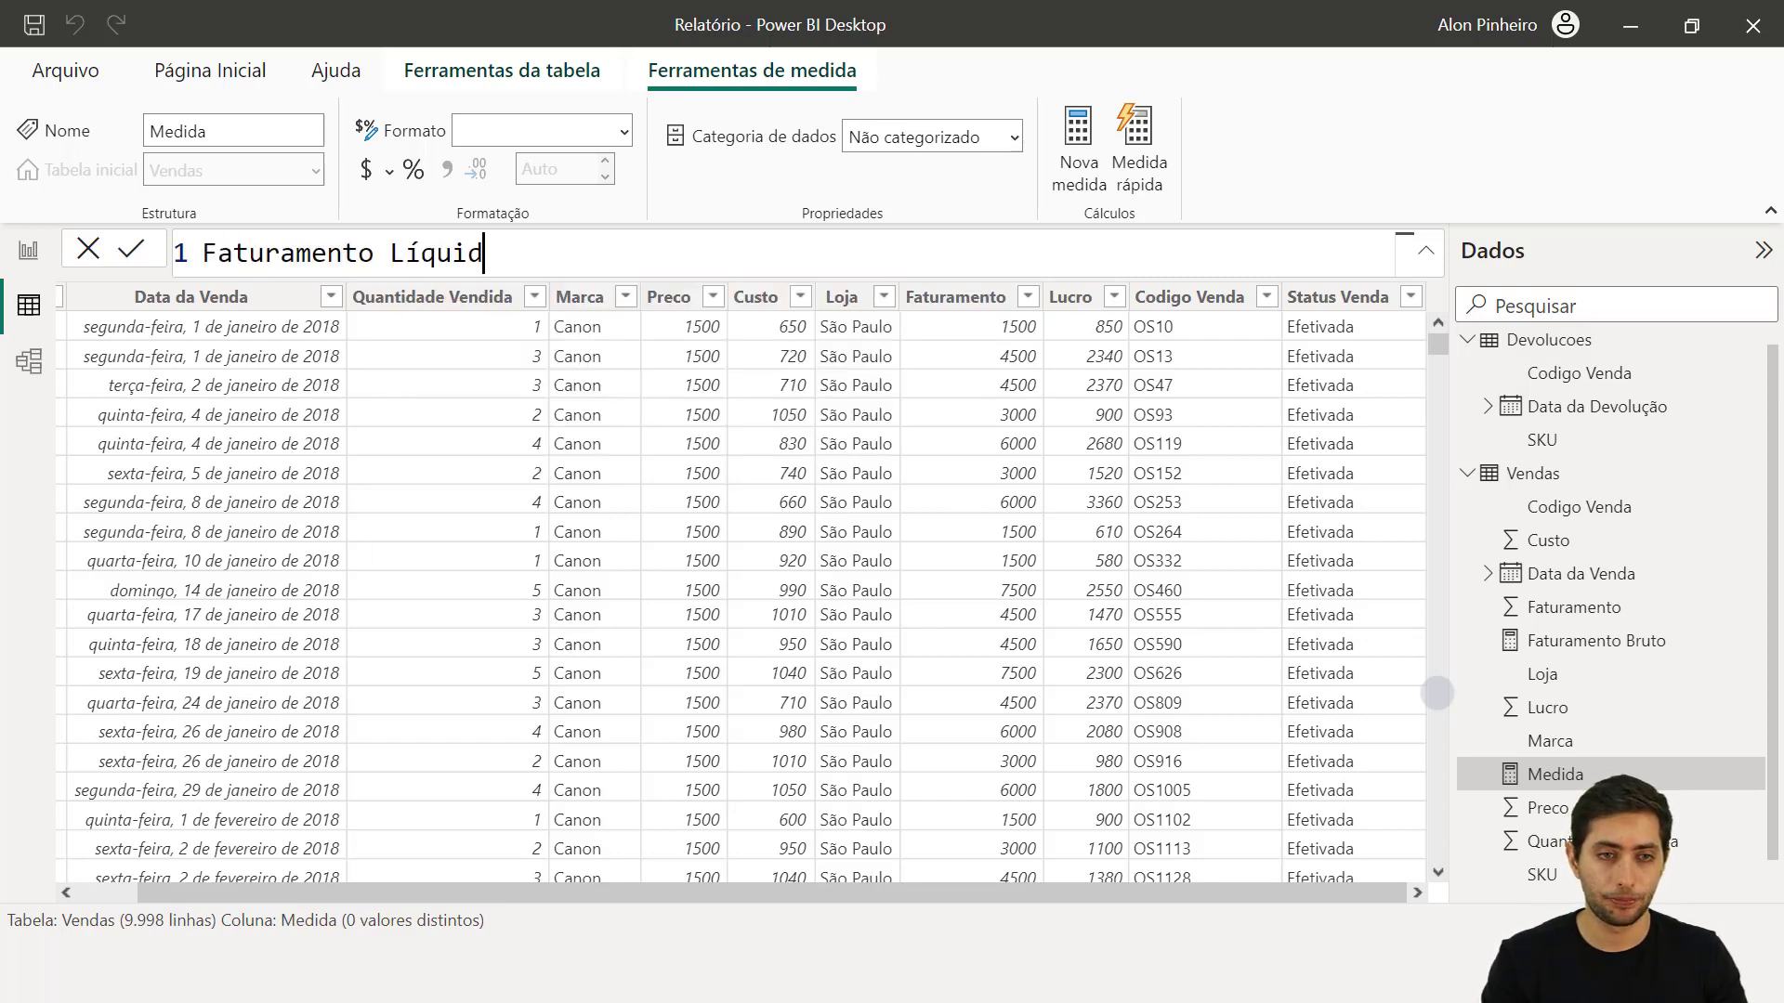
type("o = cal")
key("Tab")
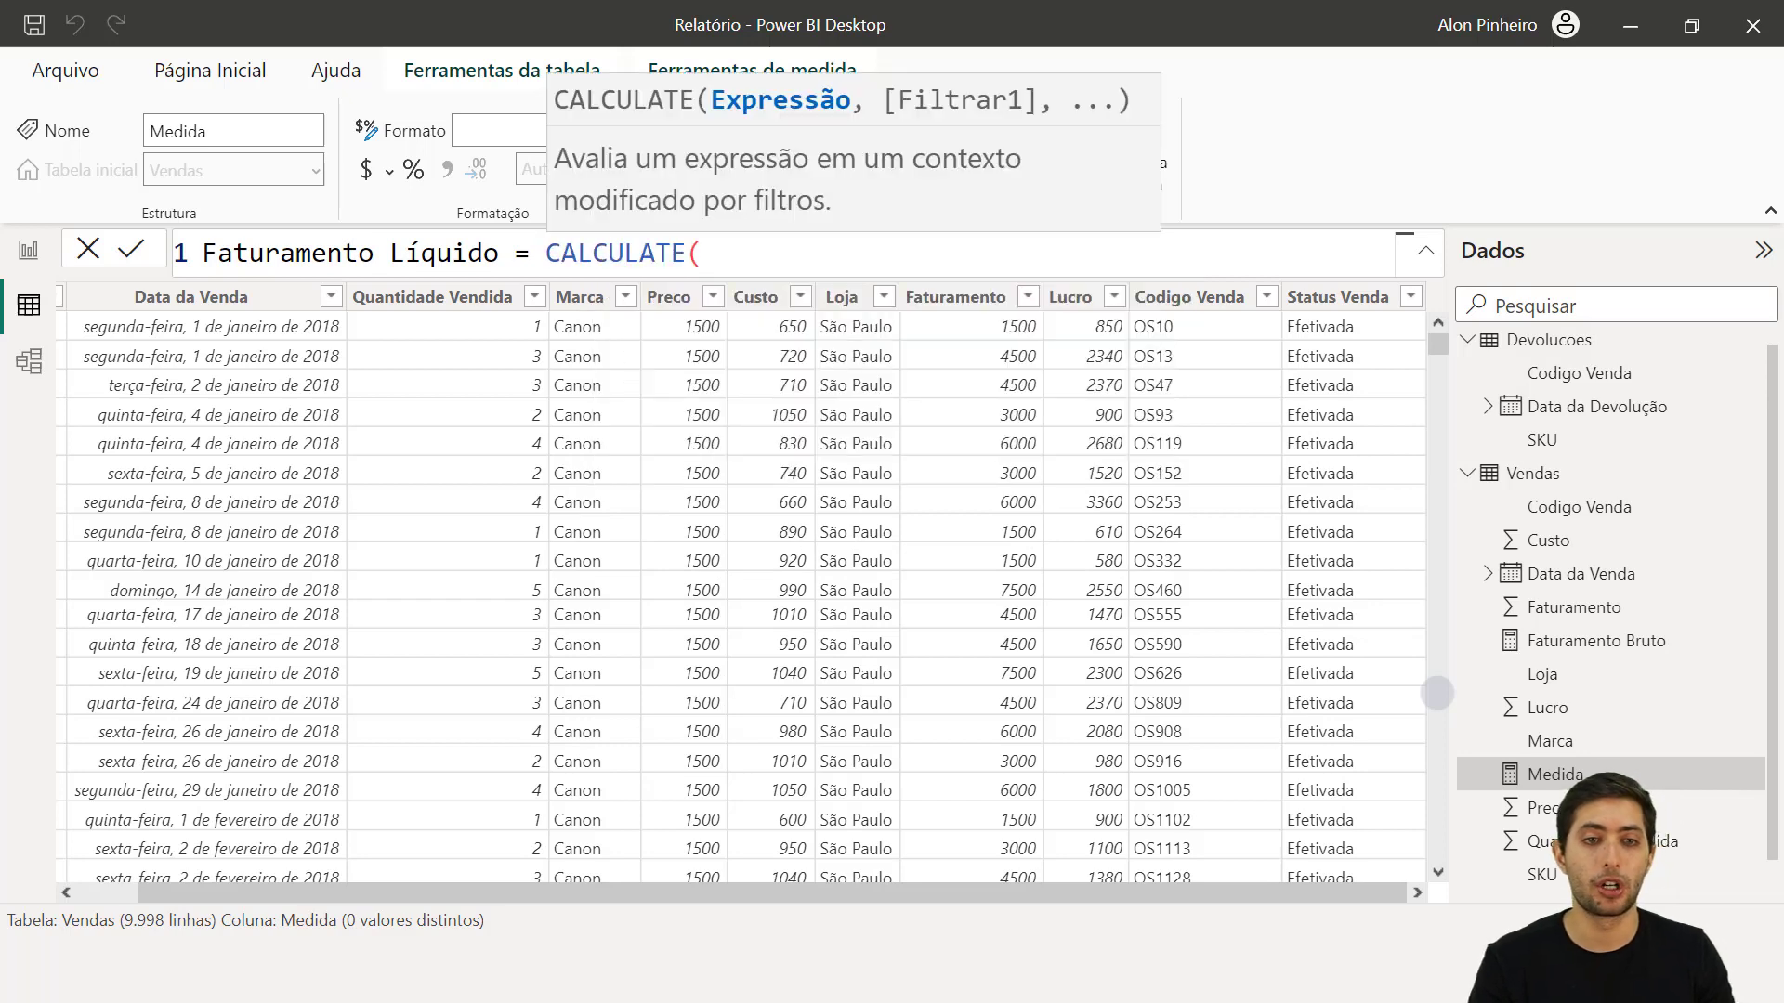
key("shift+Return")
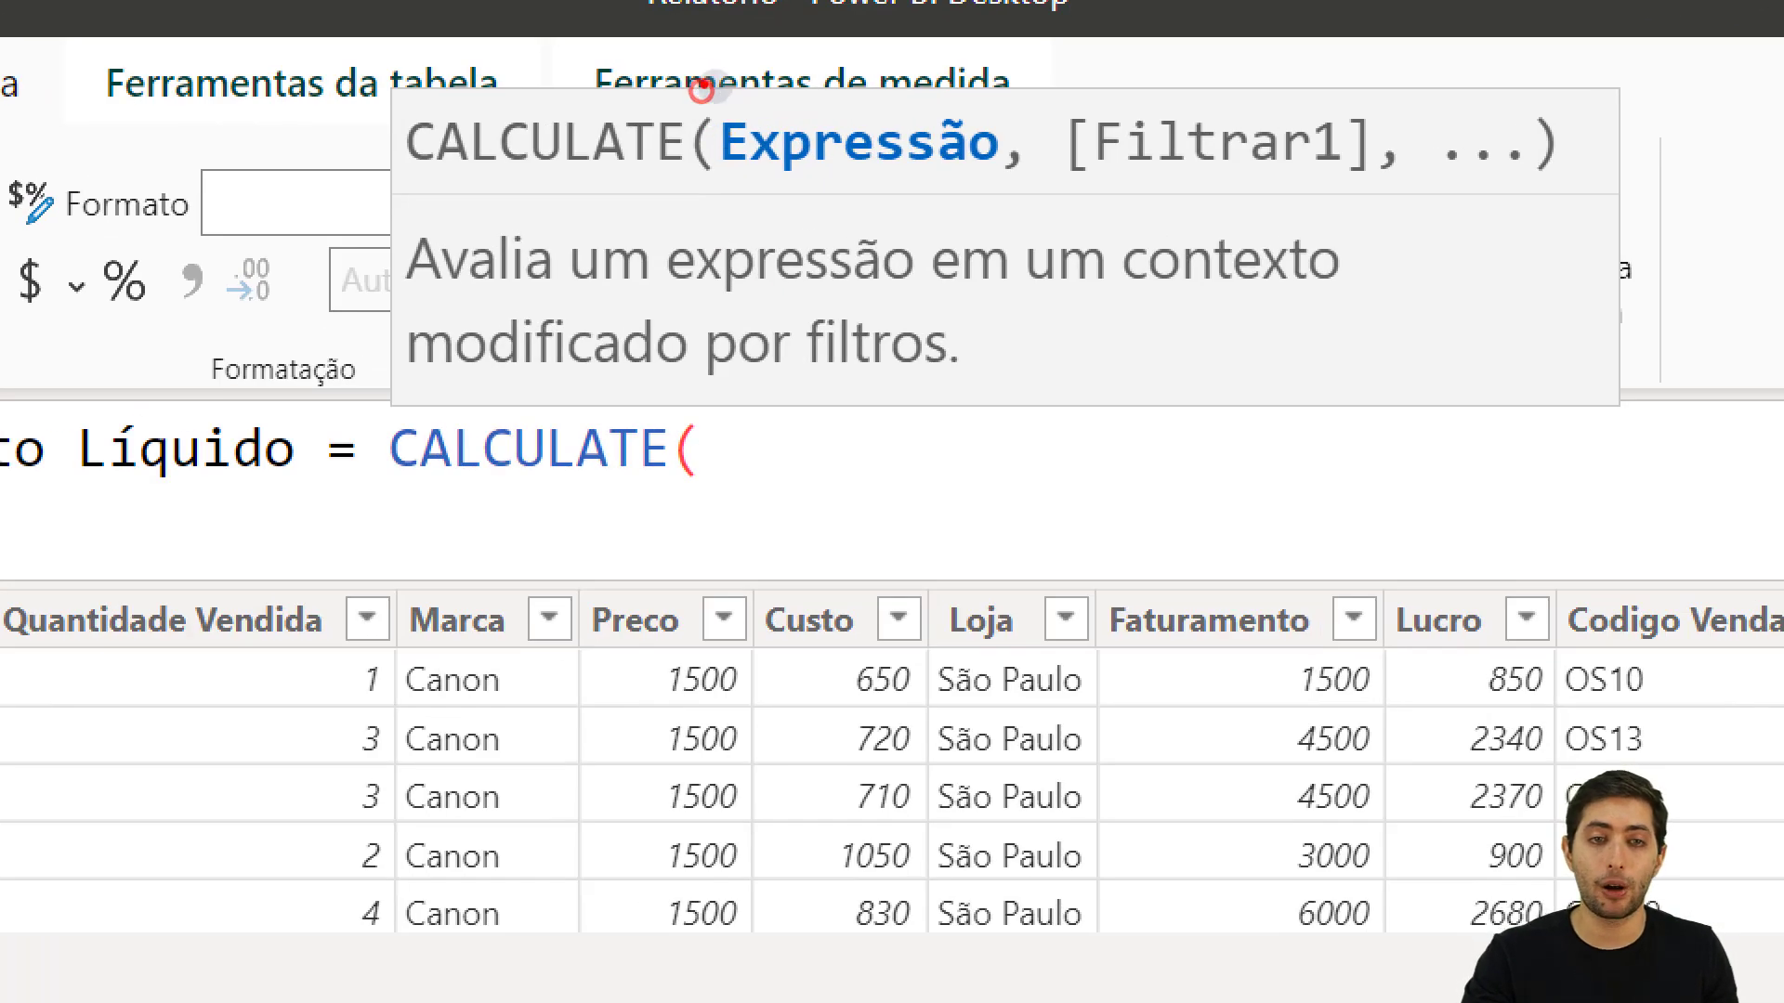
key("o")
left_click_drag(705, 111, 1004, 172)
mouse_move(1057, 84)
left_mouse_down()
mouse_move(1290, 190)
mouse_move(1364, 190)
left_mouse_up()
key("e")
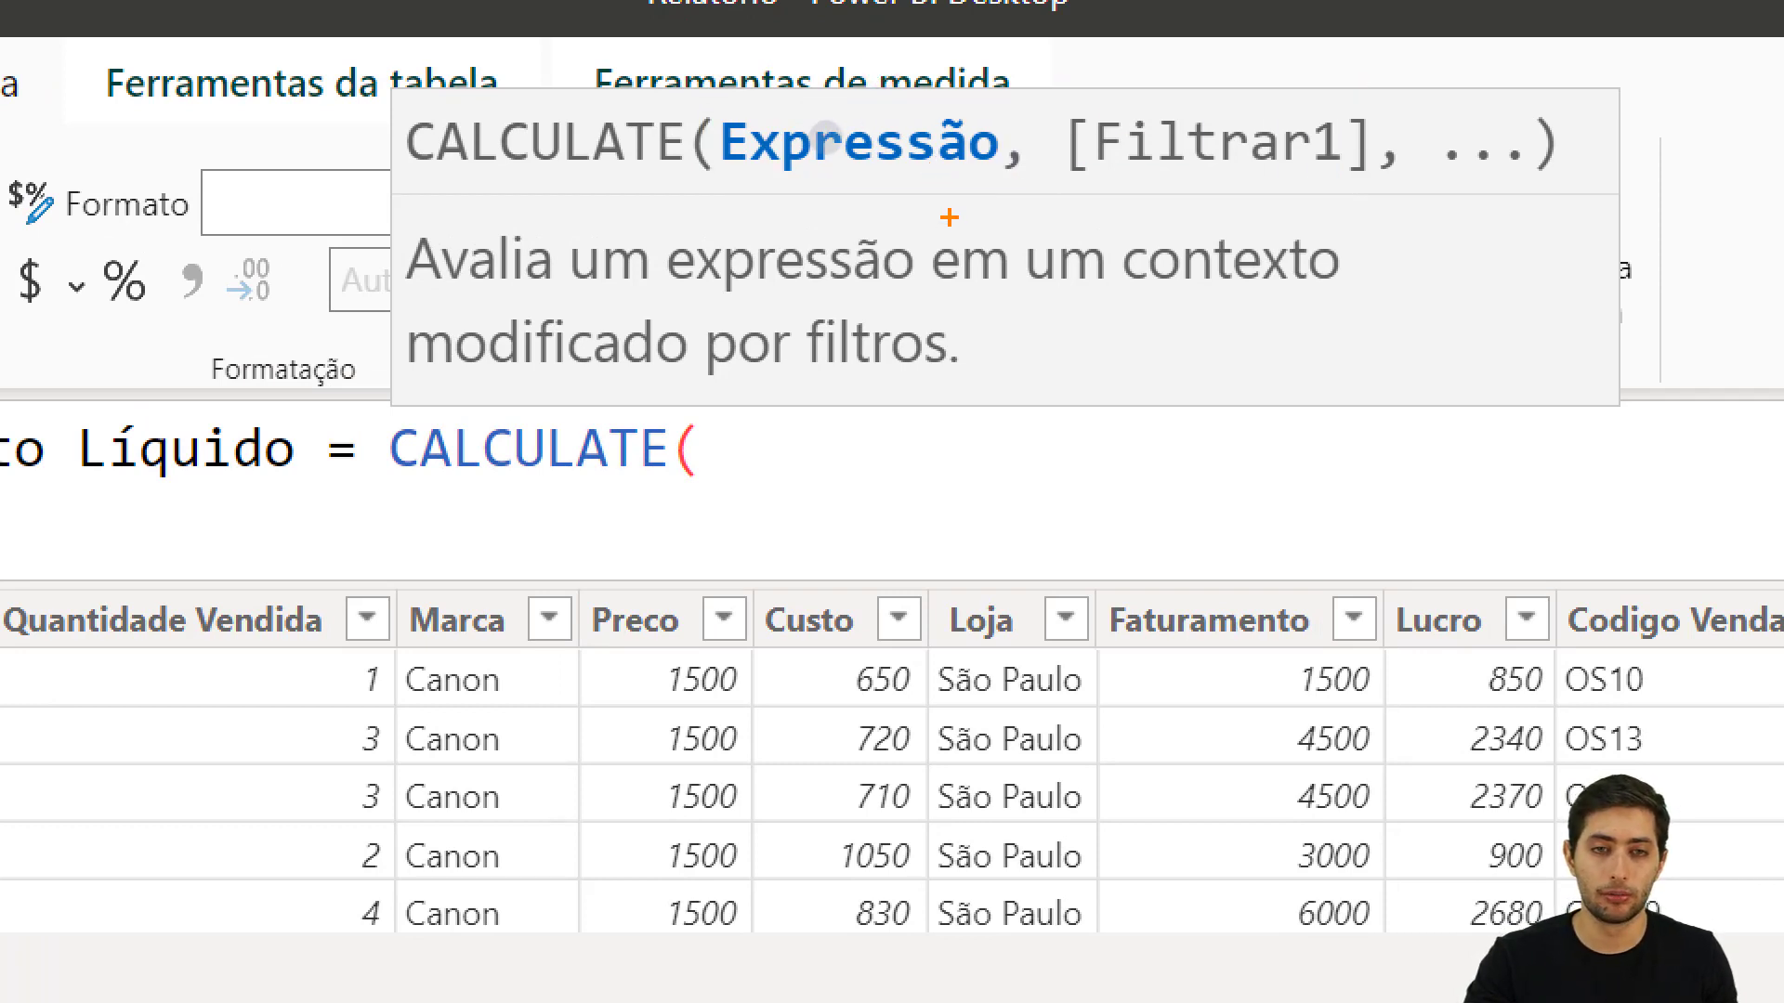
left_click_drag(945, 188, 1116, 374)
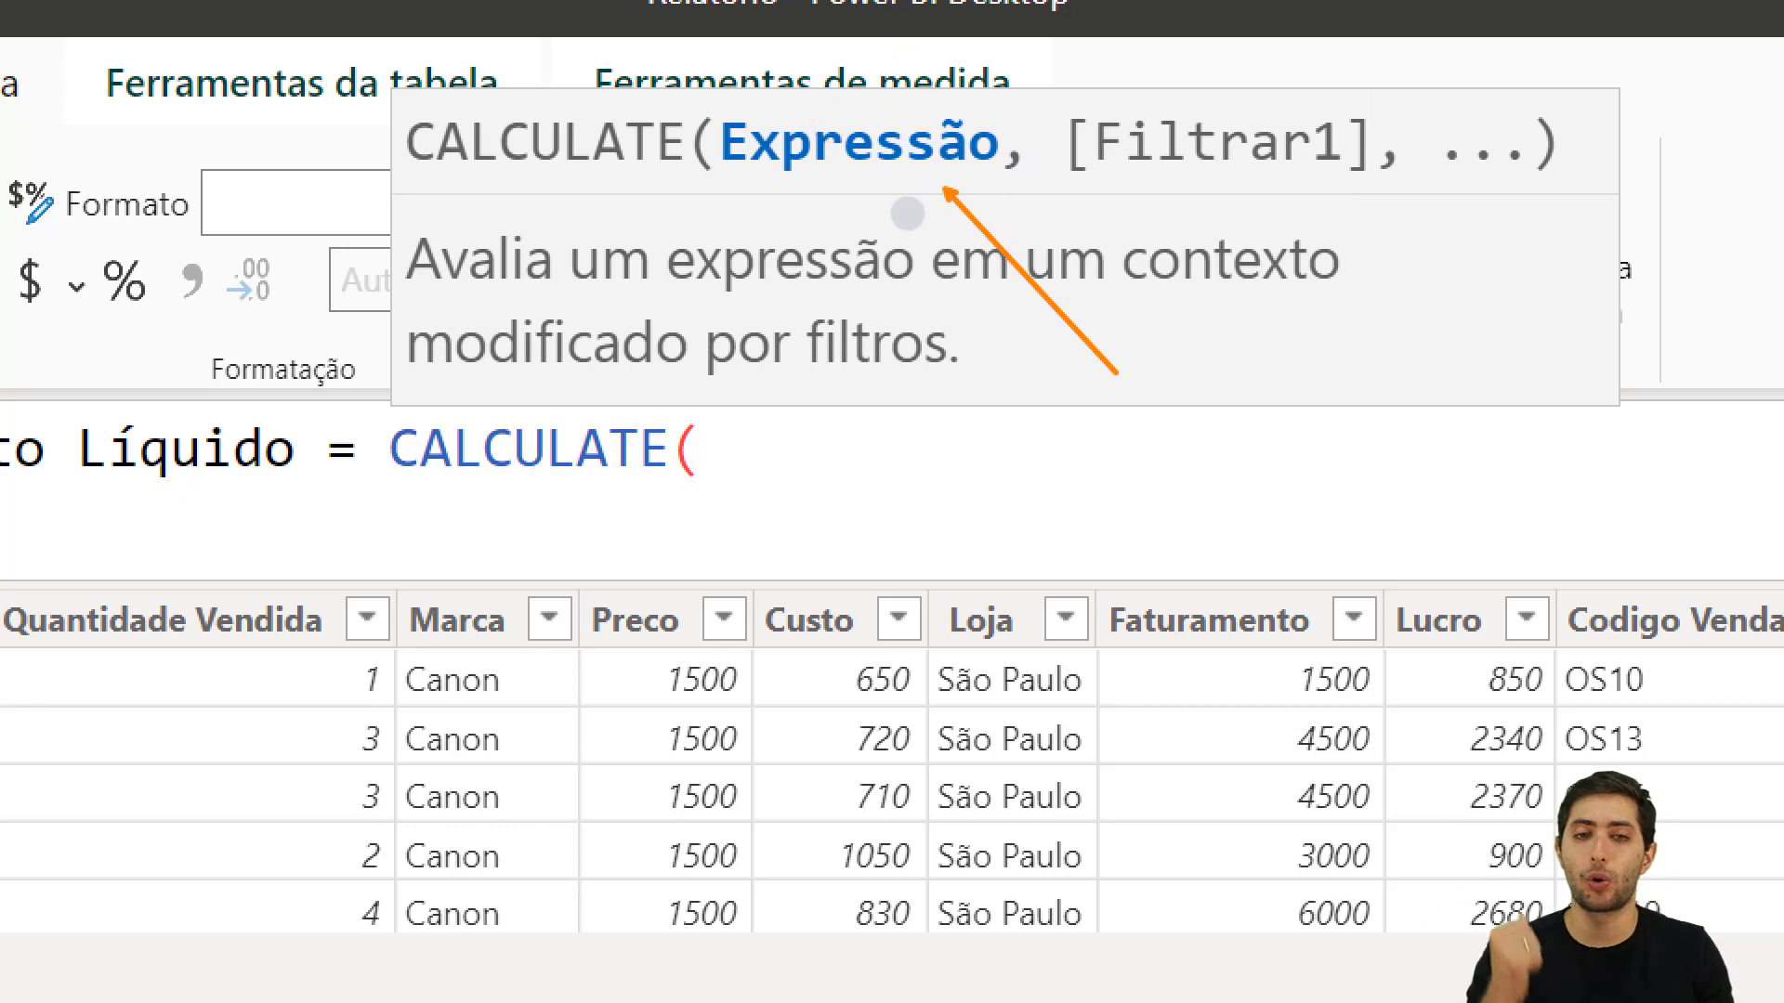
left_click_drag(1078, 568, 1393, 934)
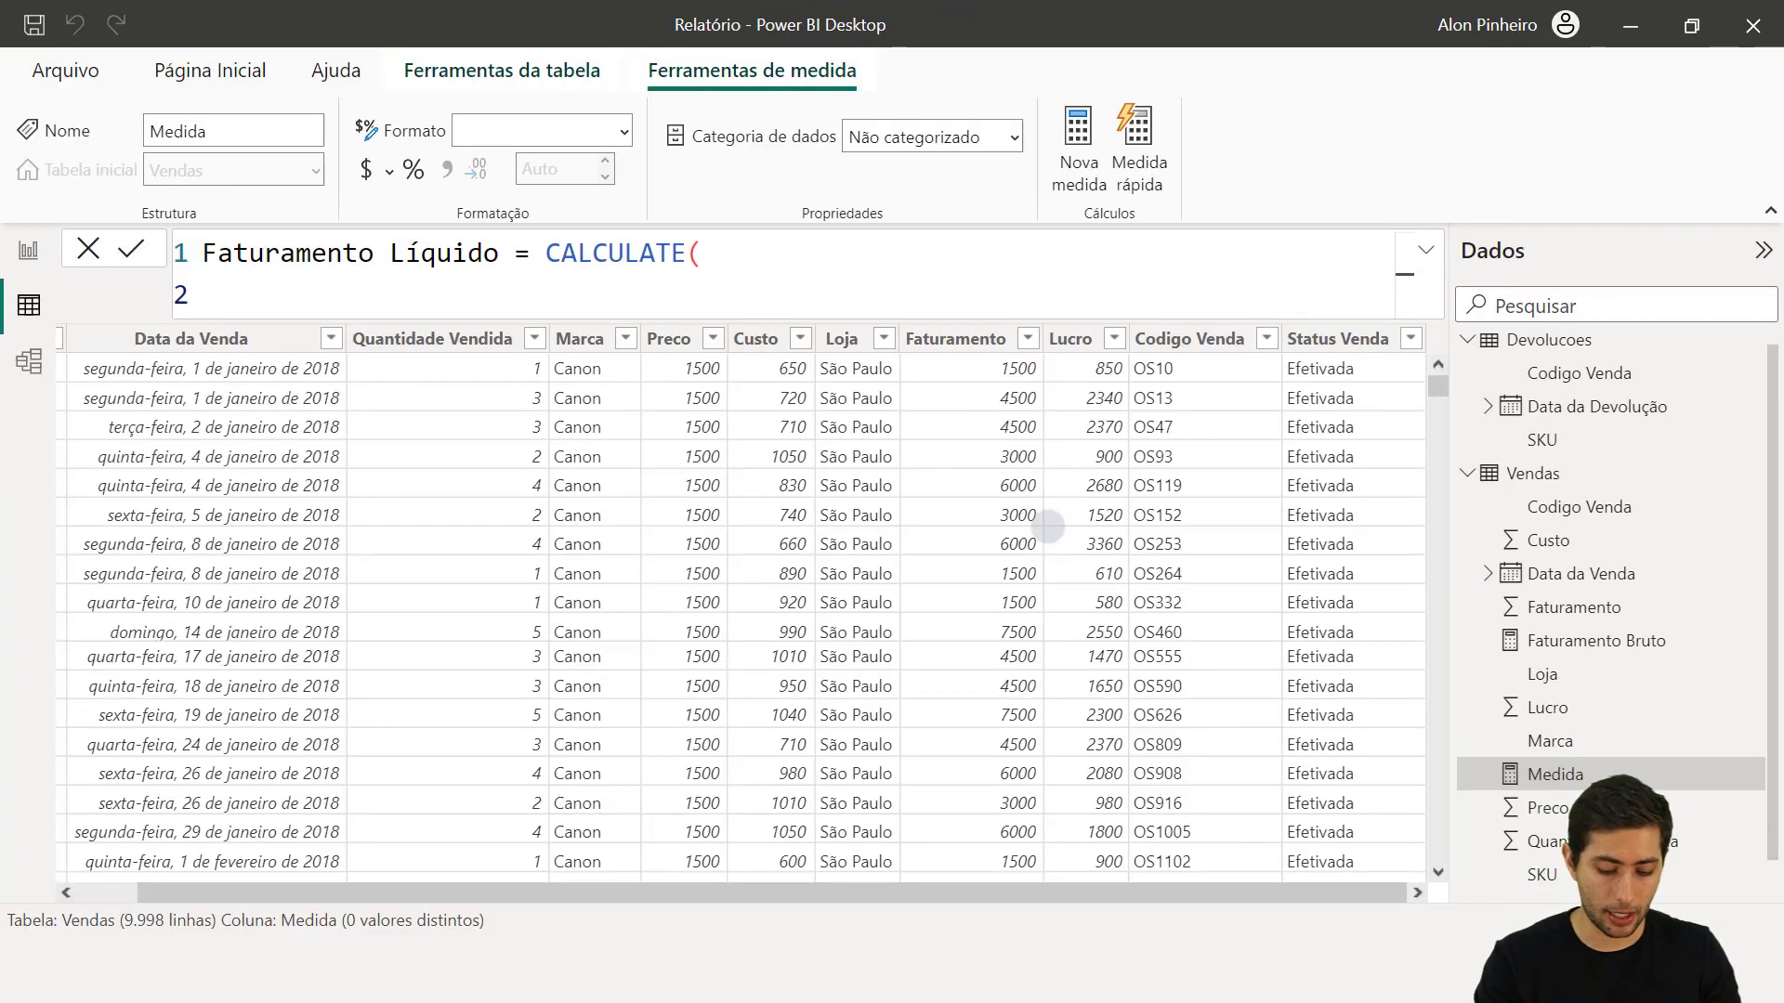
Step: Enter SUM(Vendas[Faturamento]) as the CALCULATE expression and start a new line for the filter argument
type("SUM(Vendas[Fatu")
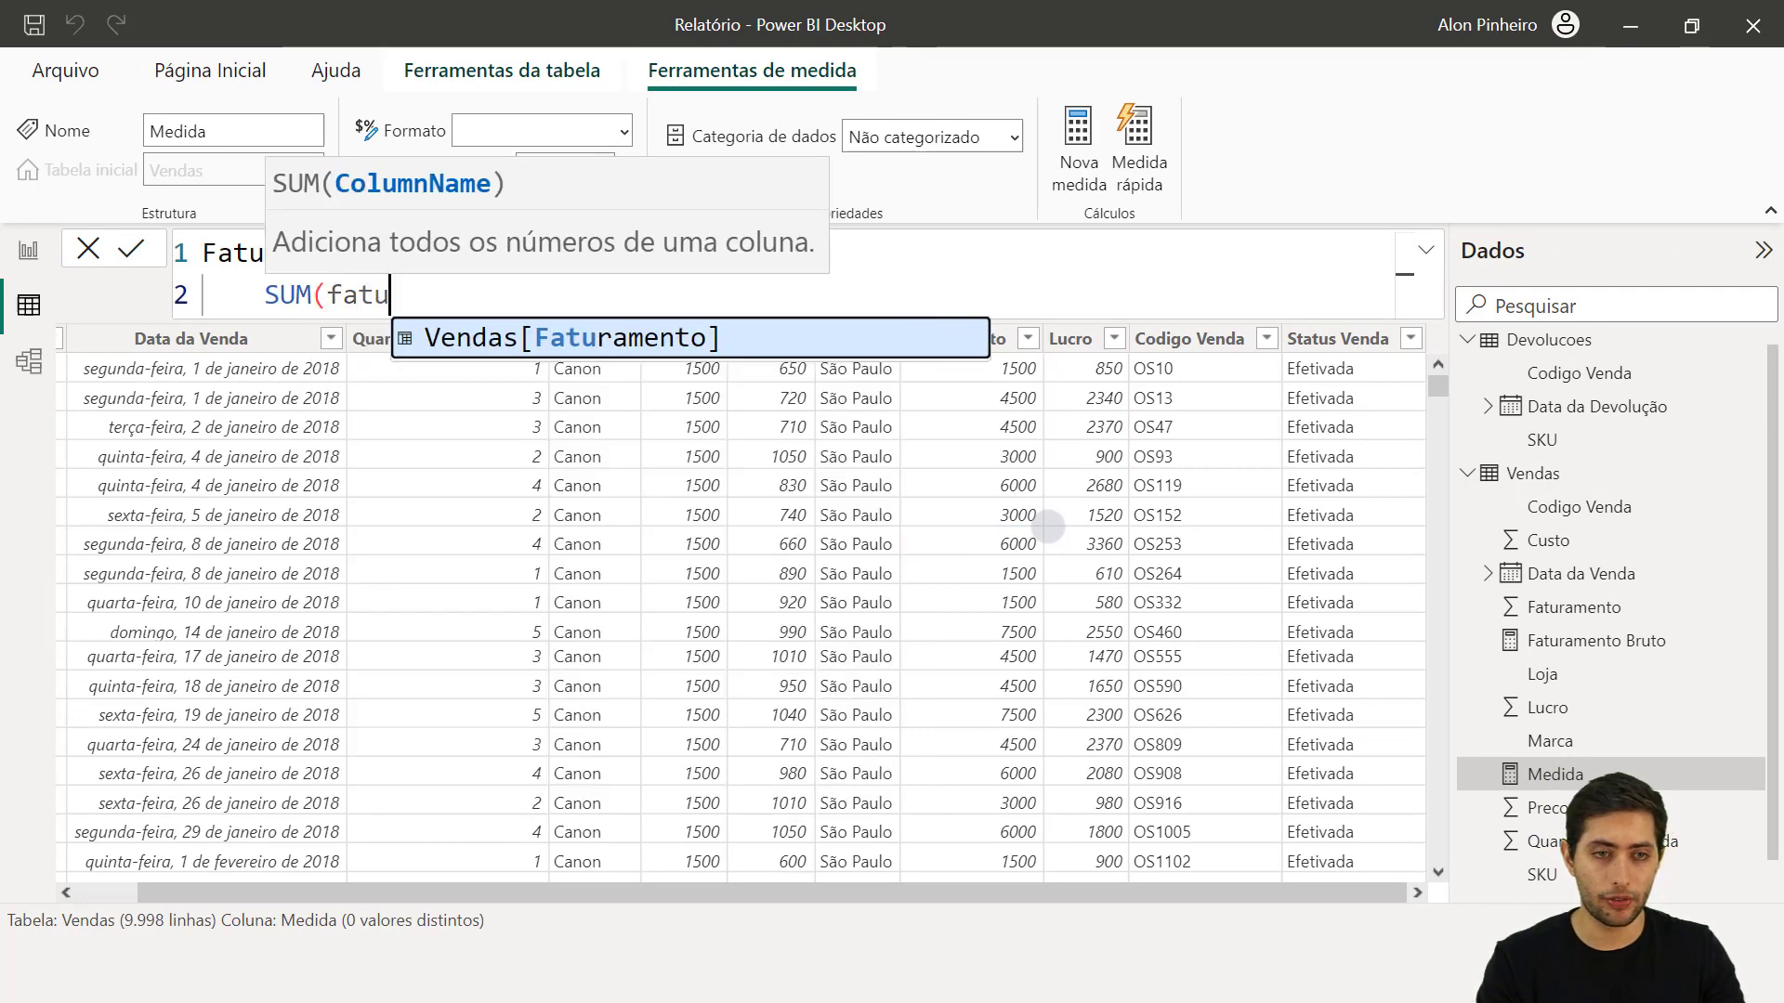
key("Tab")
type("),")
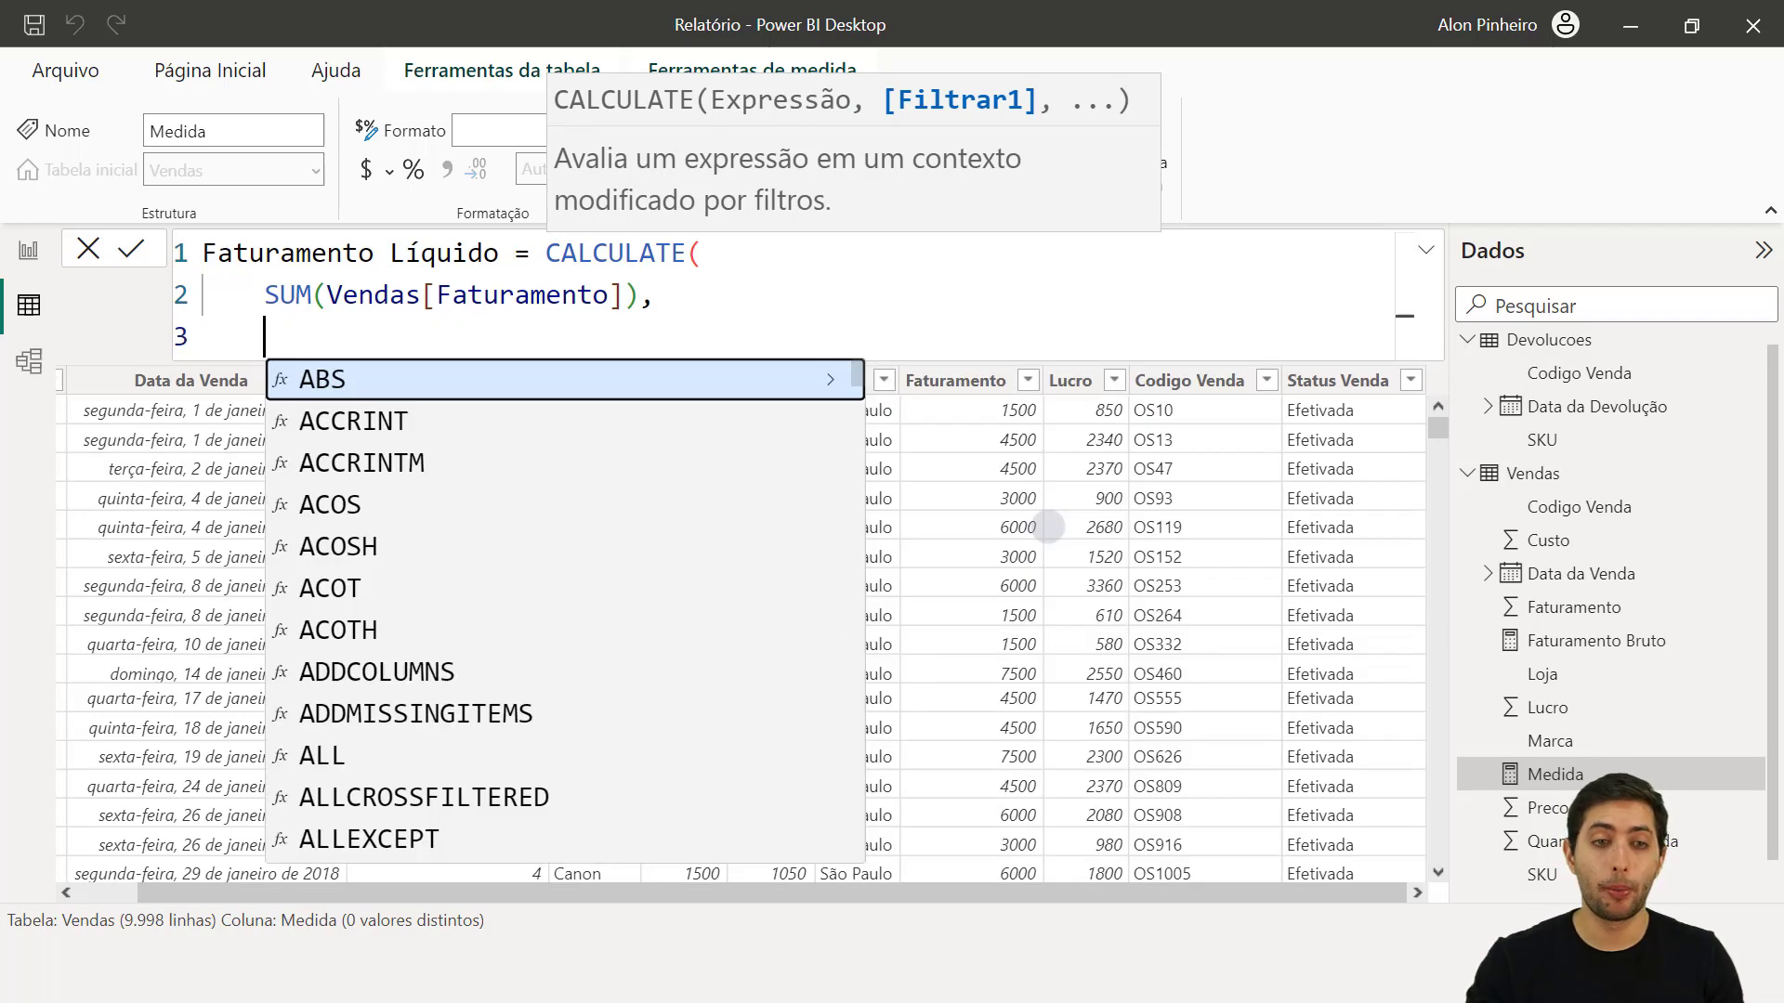
key("shift+Return")
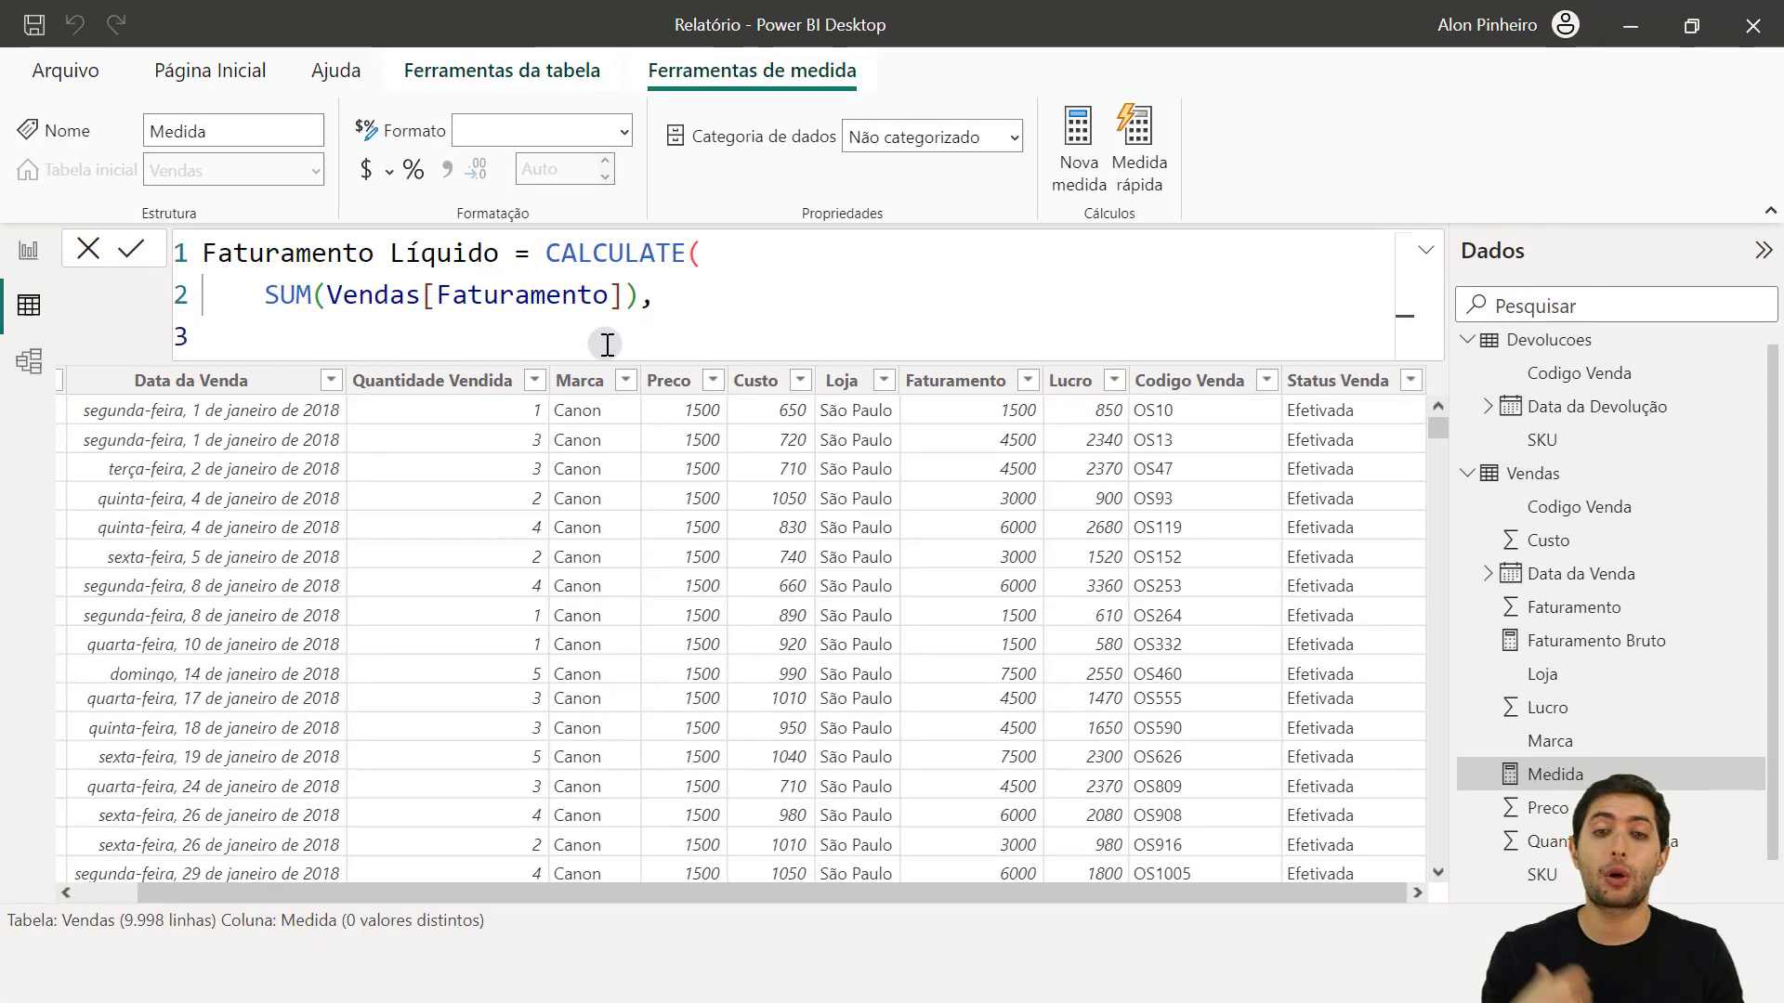
Step: Add the filter Vendas[Status Venda]="Efetivada" on its own line, close the CALCULATE formula and commit the measure
type("status ve")
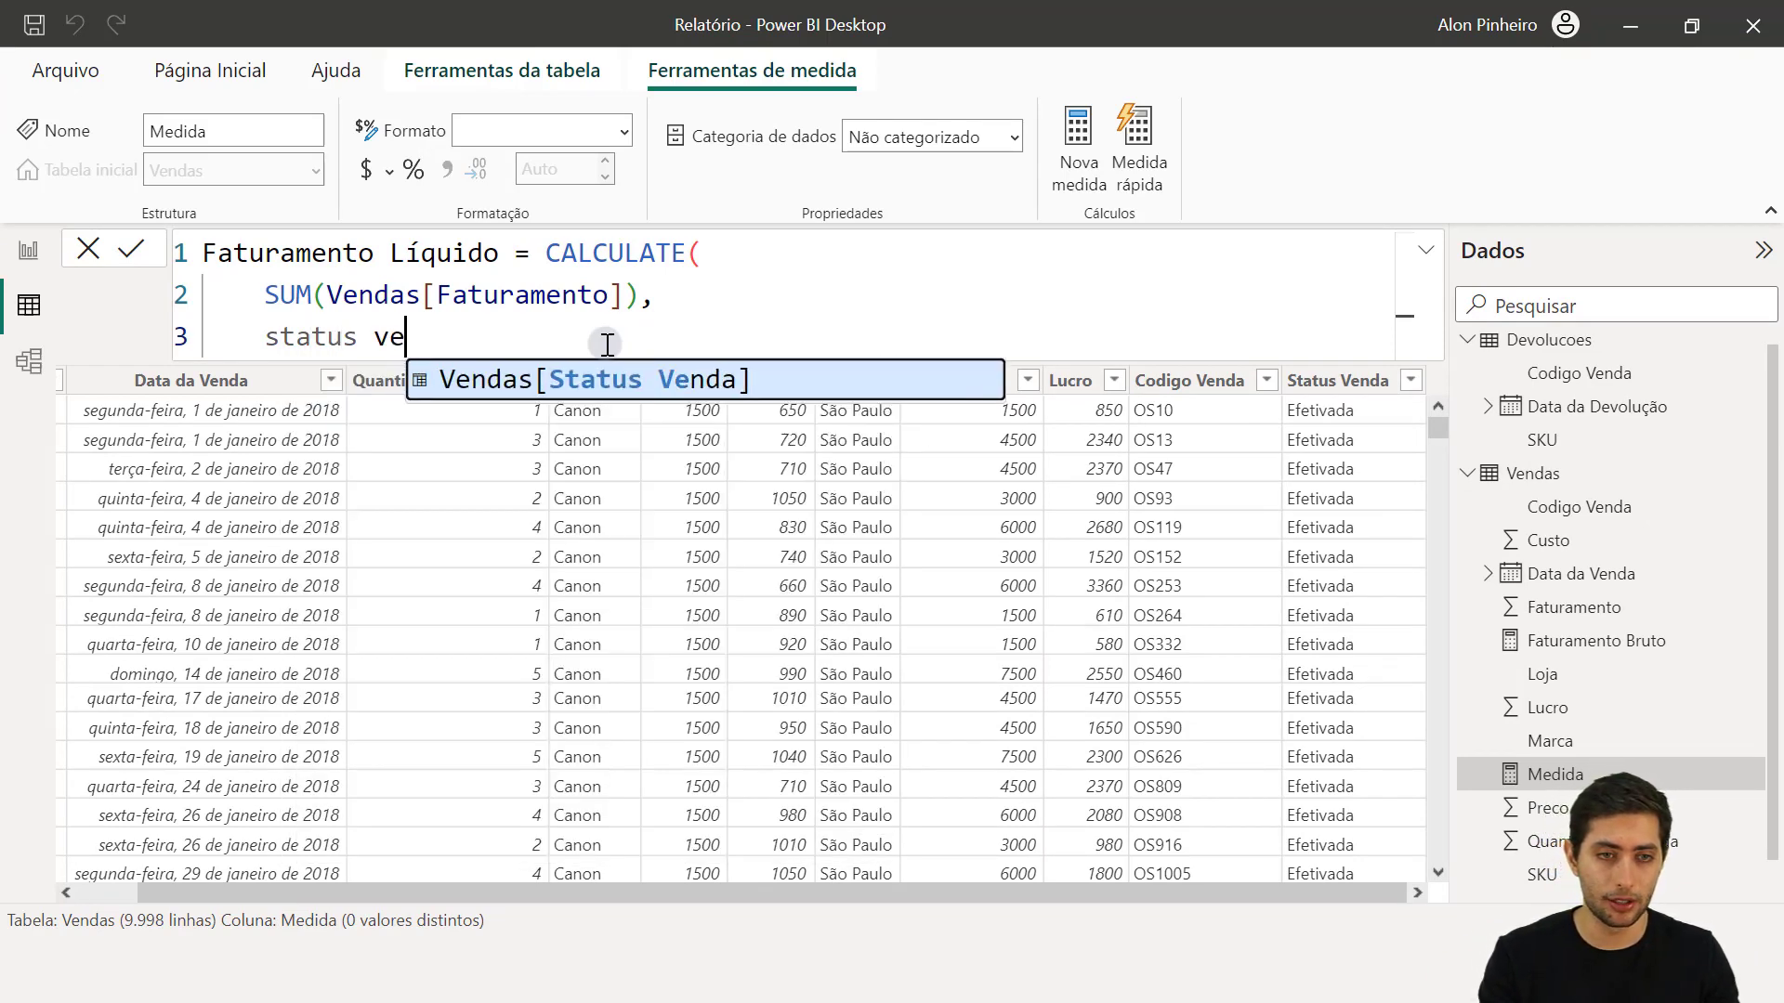
key("Tab")
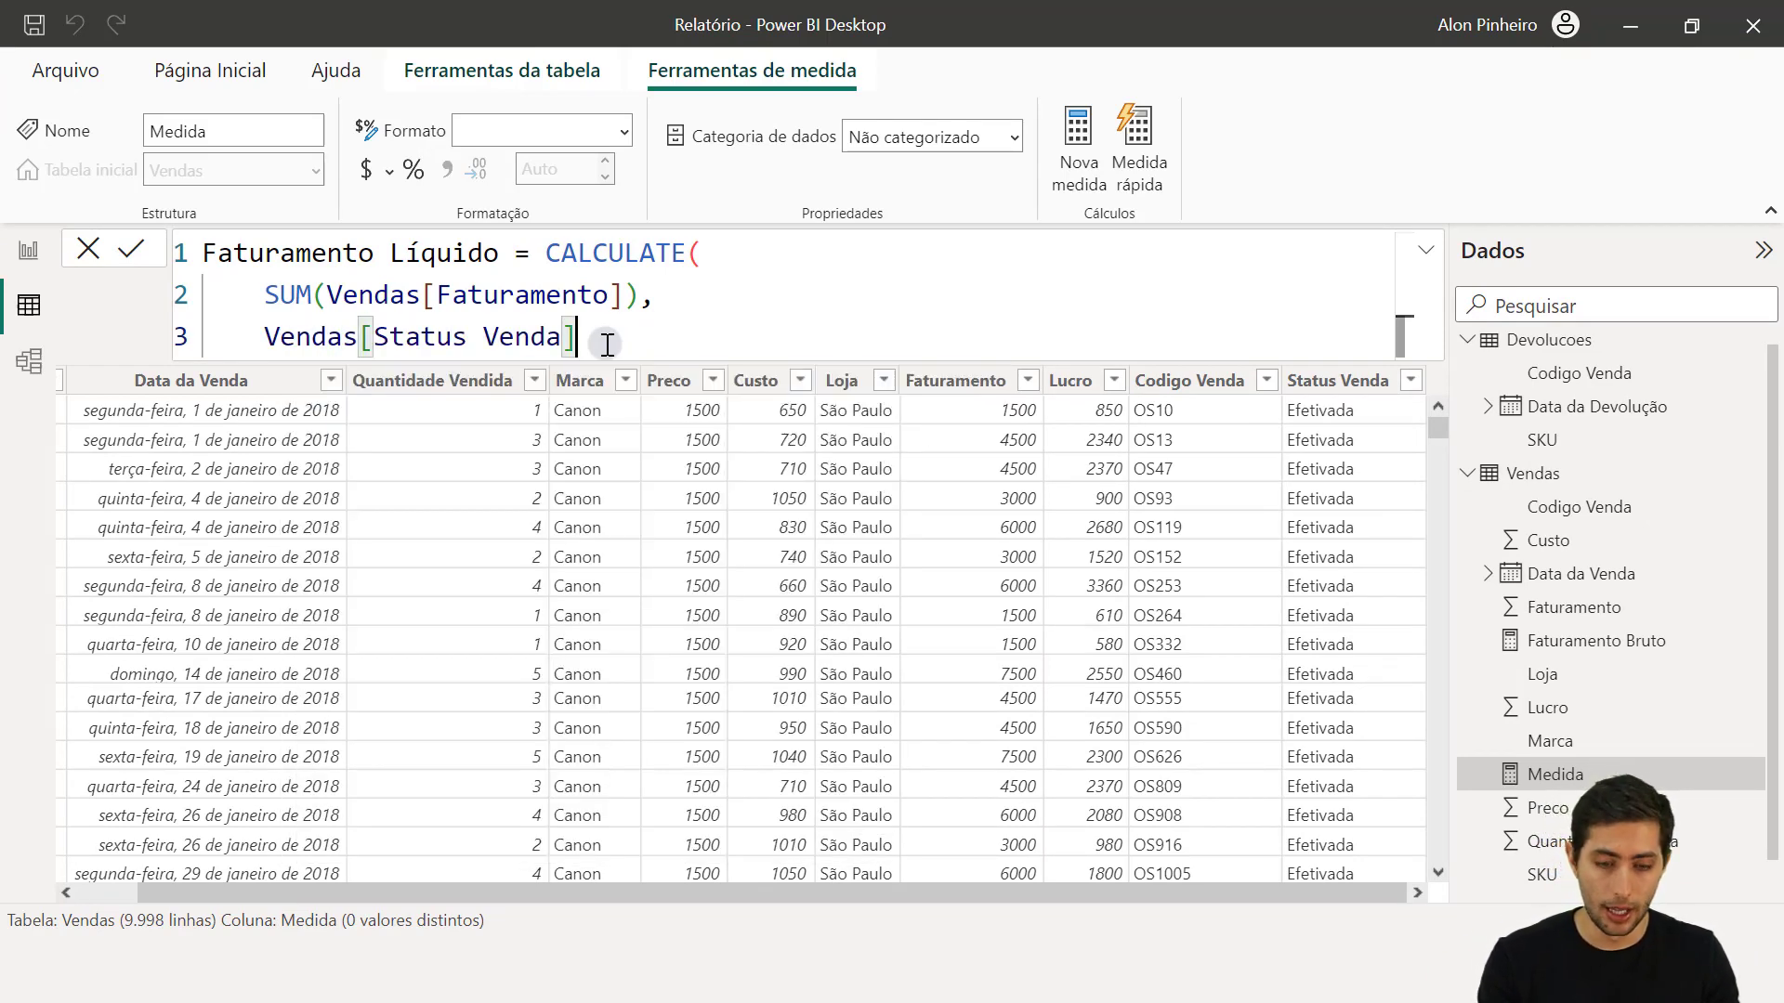
type("=")
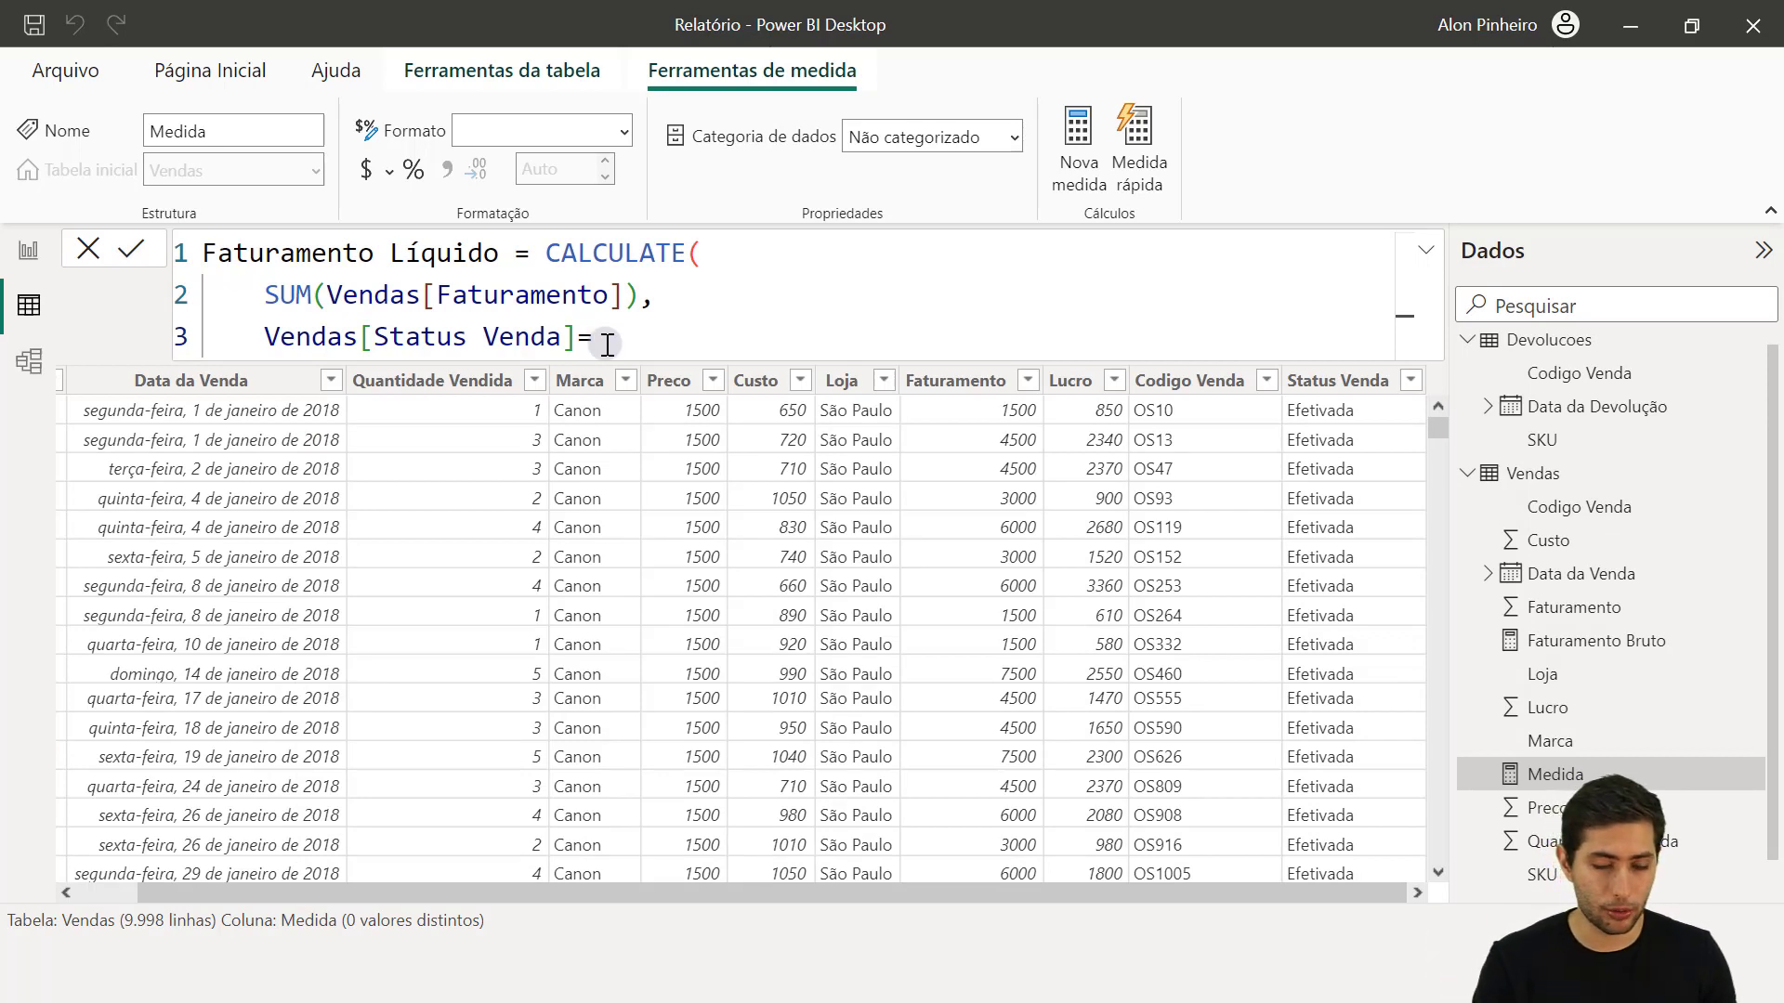
type("\"Efetivada")
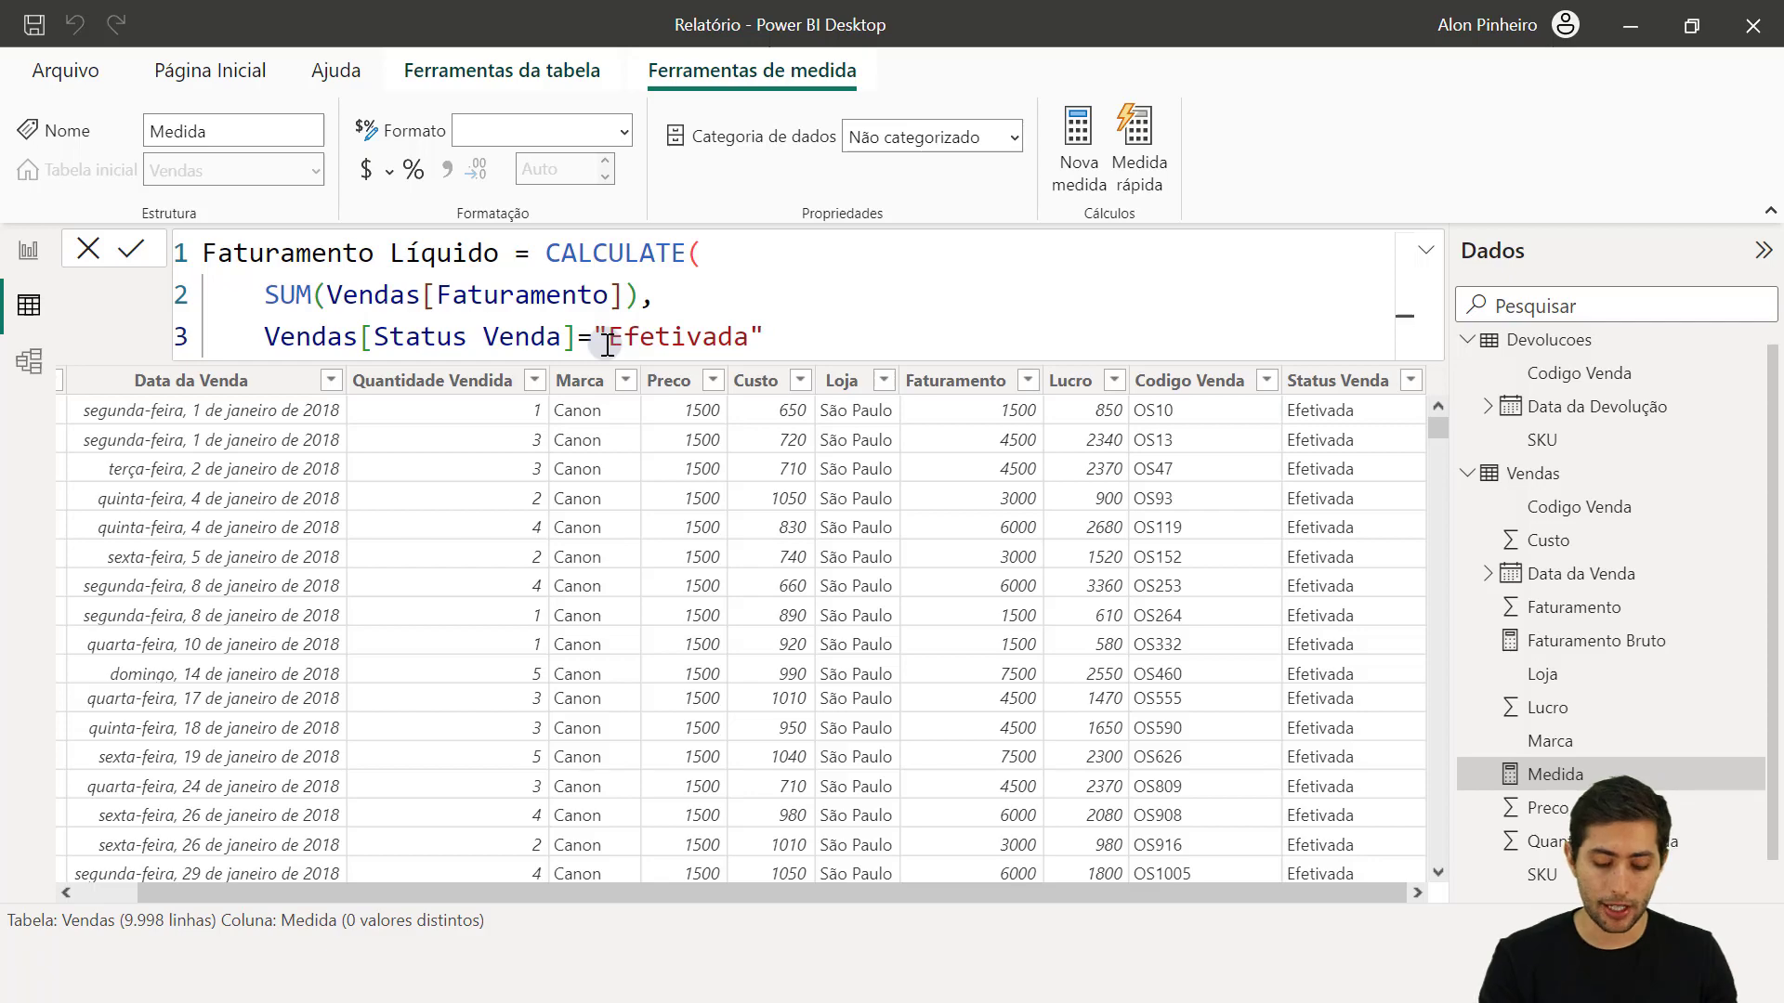
key("shift+Return")
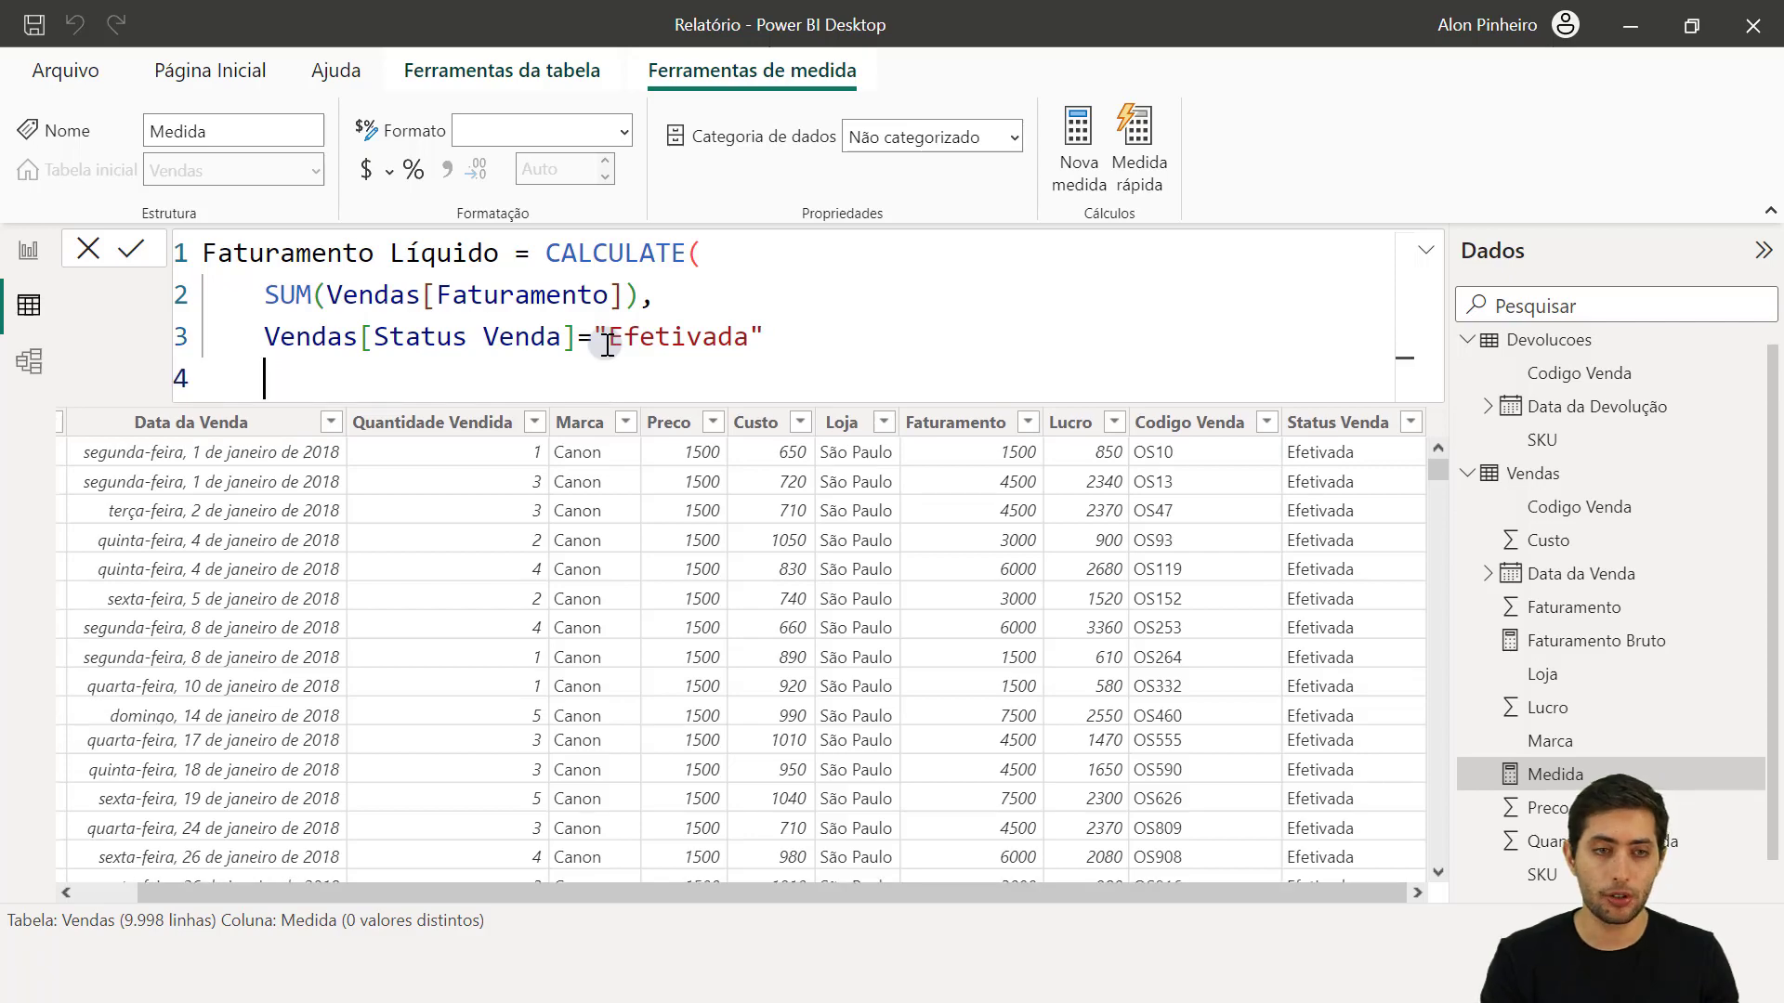
type(")")
key("Return")
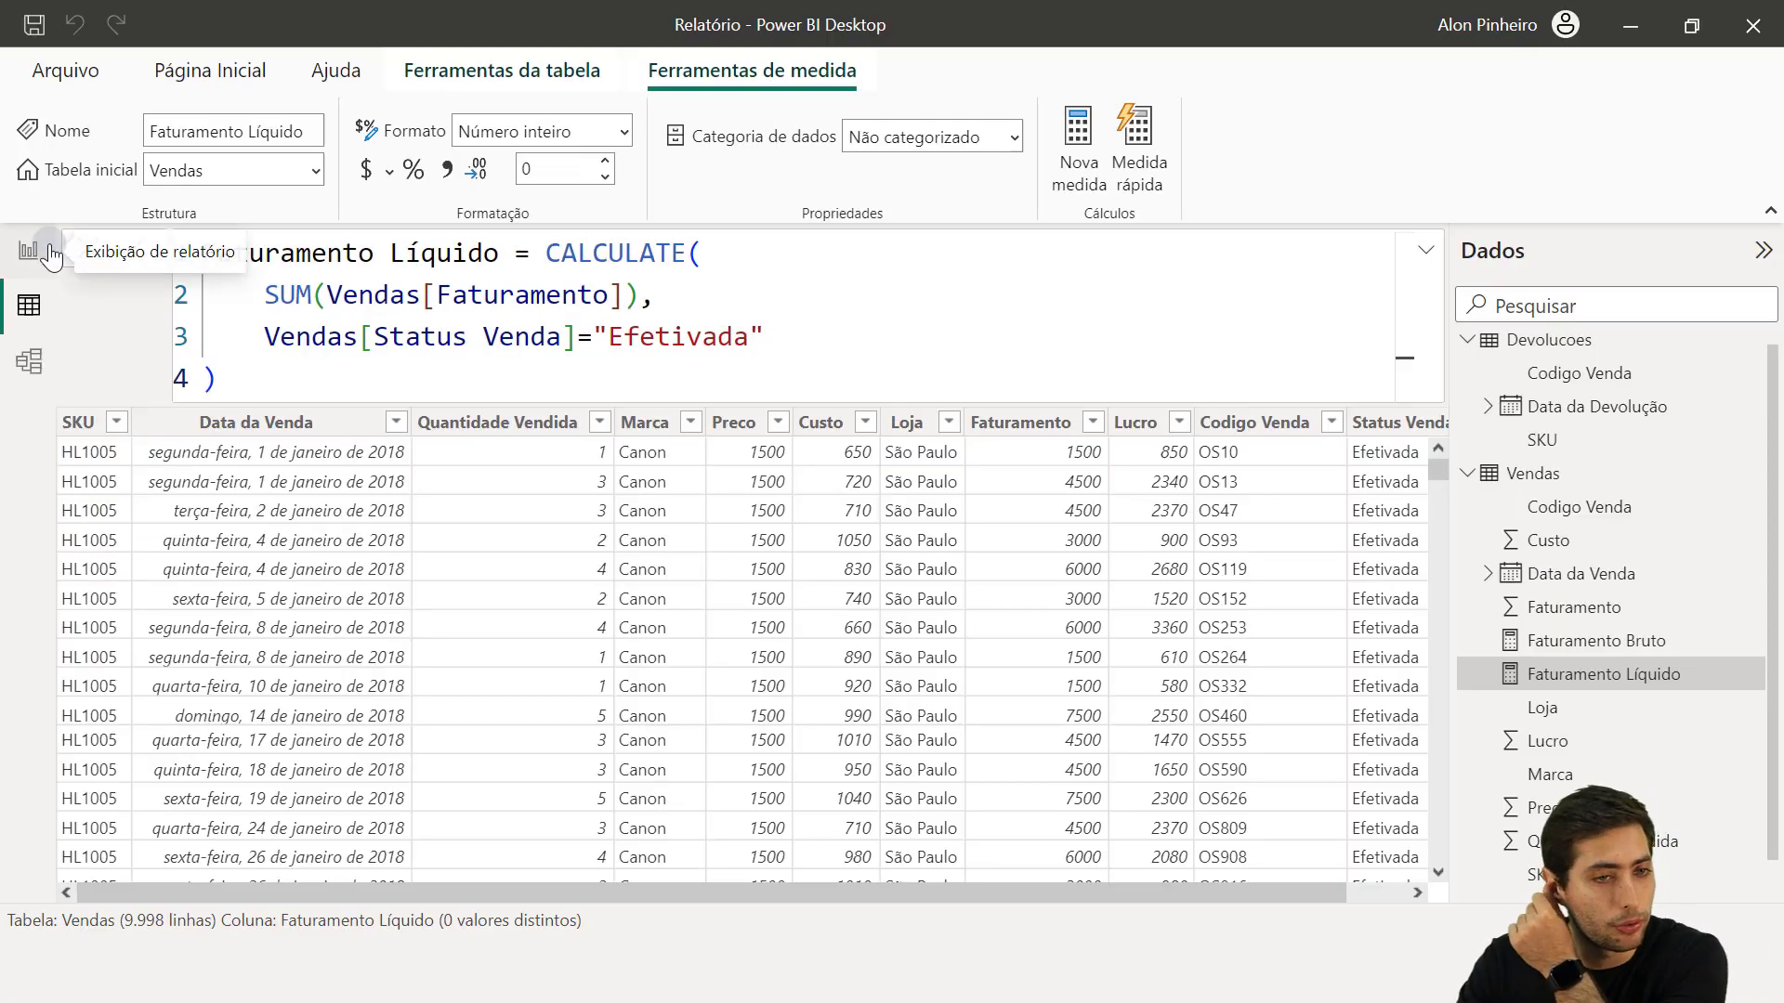
Step: Back in the report, move the card slightly left and down and replace its Faturamento Bruto field with Faturamento Líquido
left_click(51, 256)
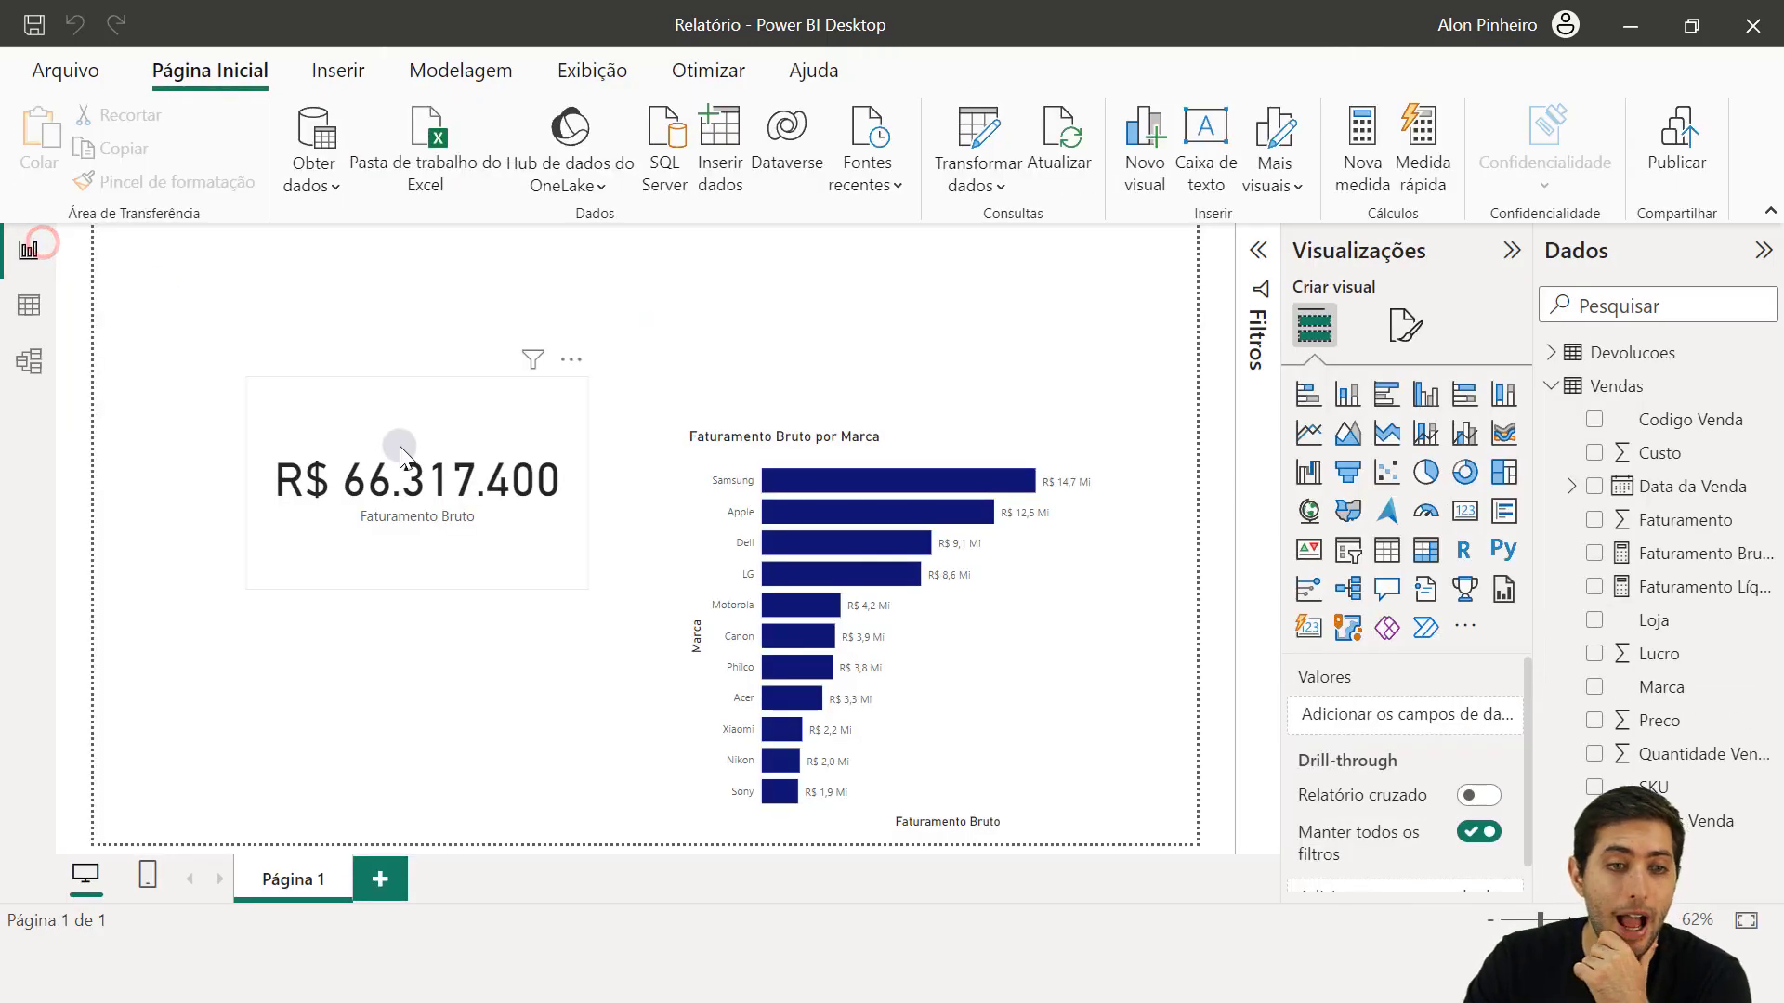
left_click_drag(427, 506, 372, 530)
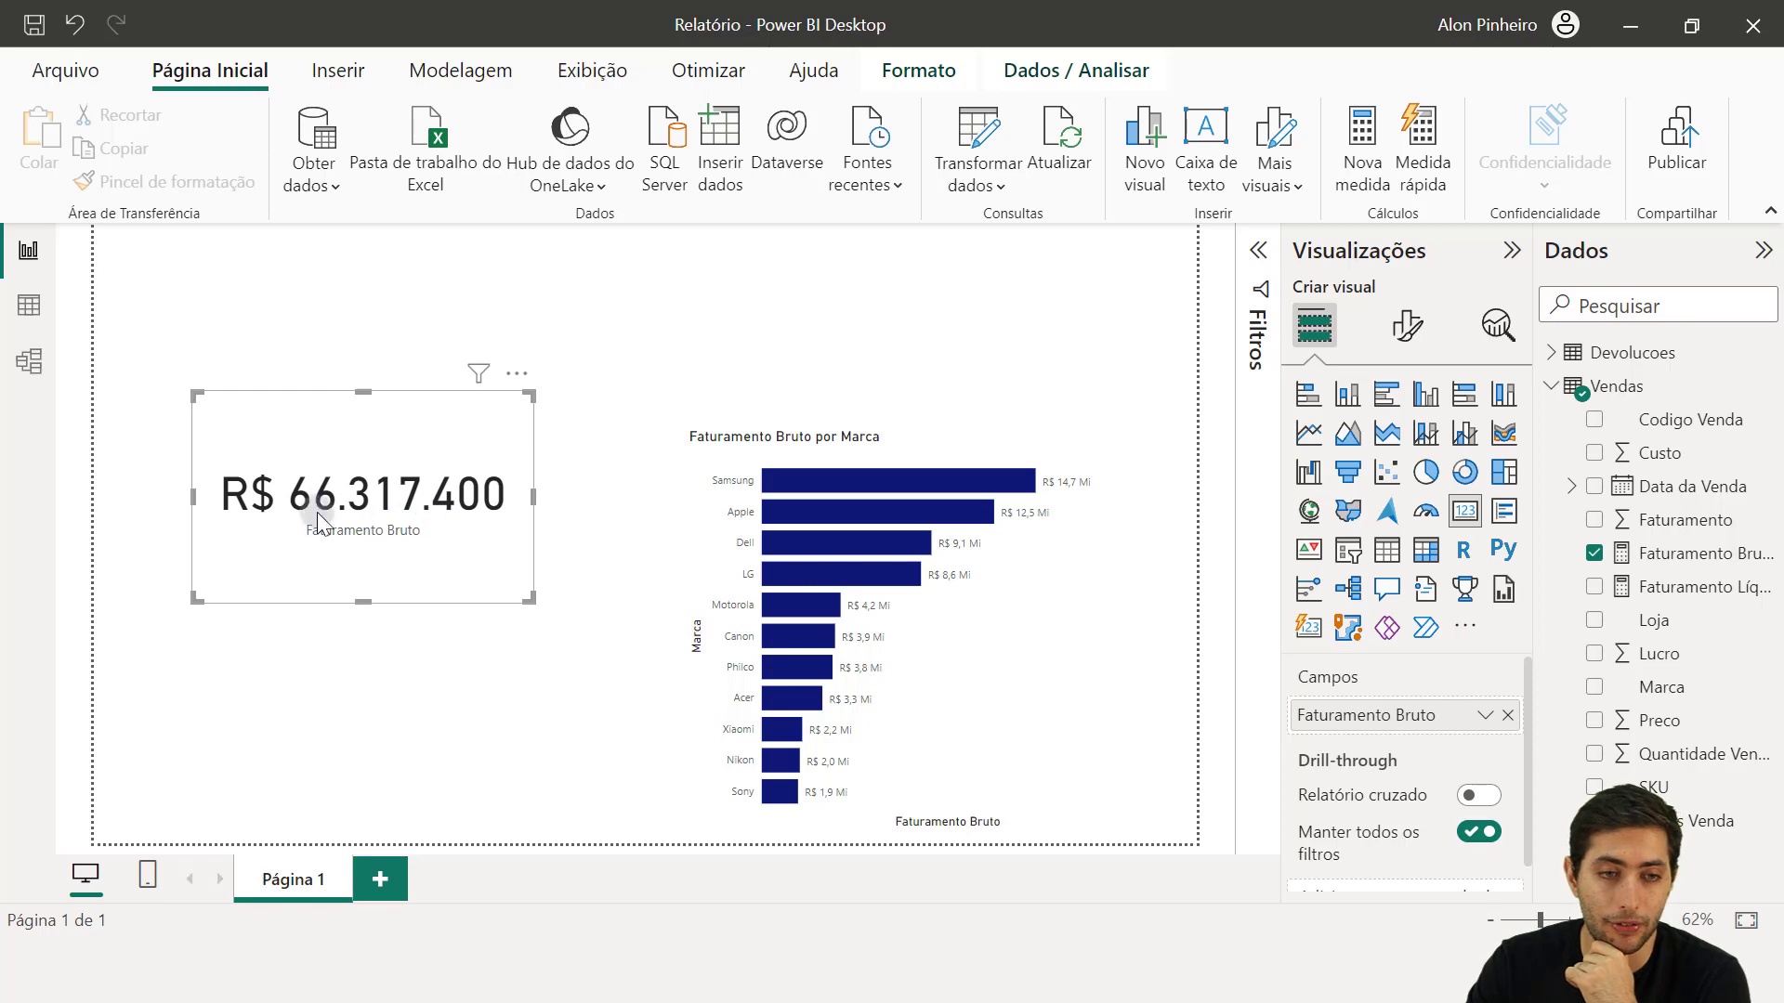
left_click(1507, 715)
left_click_drag(1664, 587, 1449, 720)
left_click(369, 576)
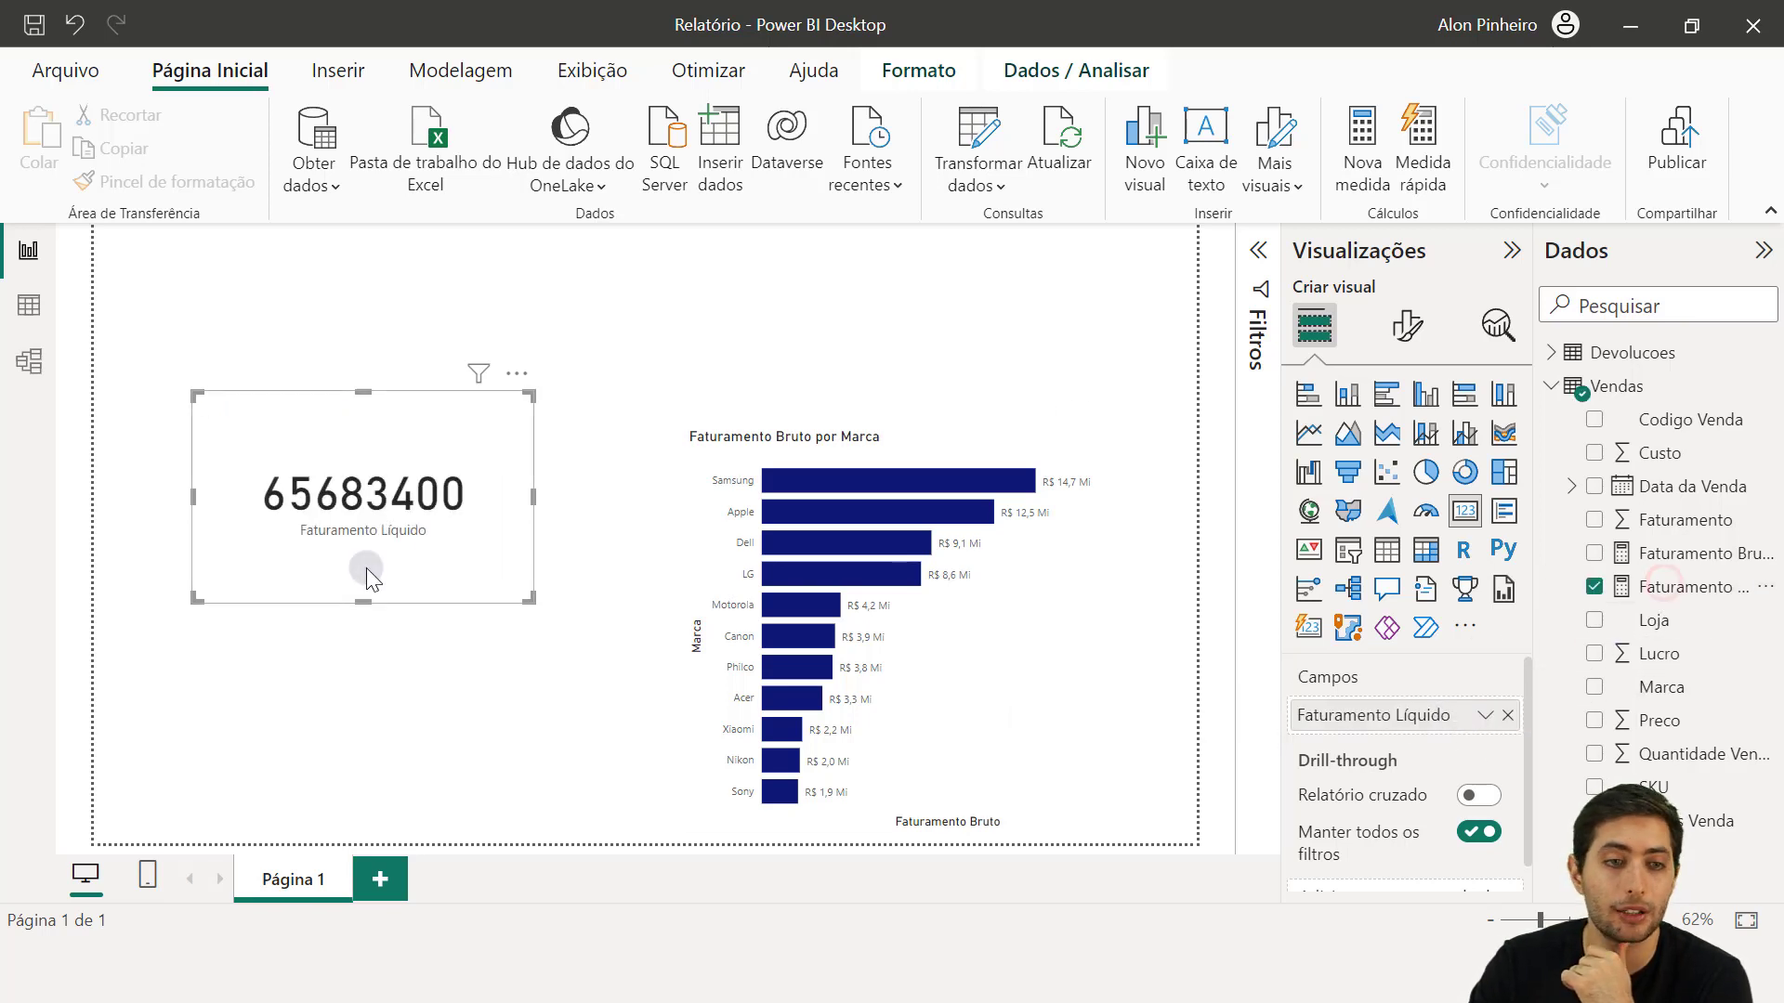
Step: Format the Faturamento Líquido measure as currency with R$ Português (Brasil)
left_click(1650, 593)
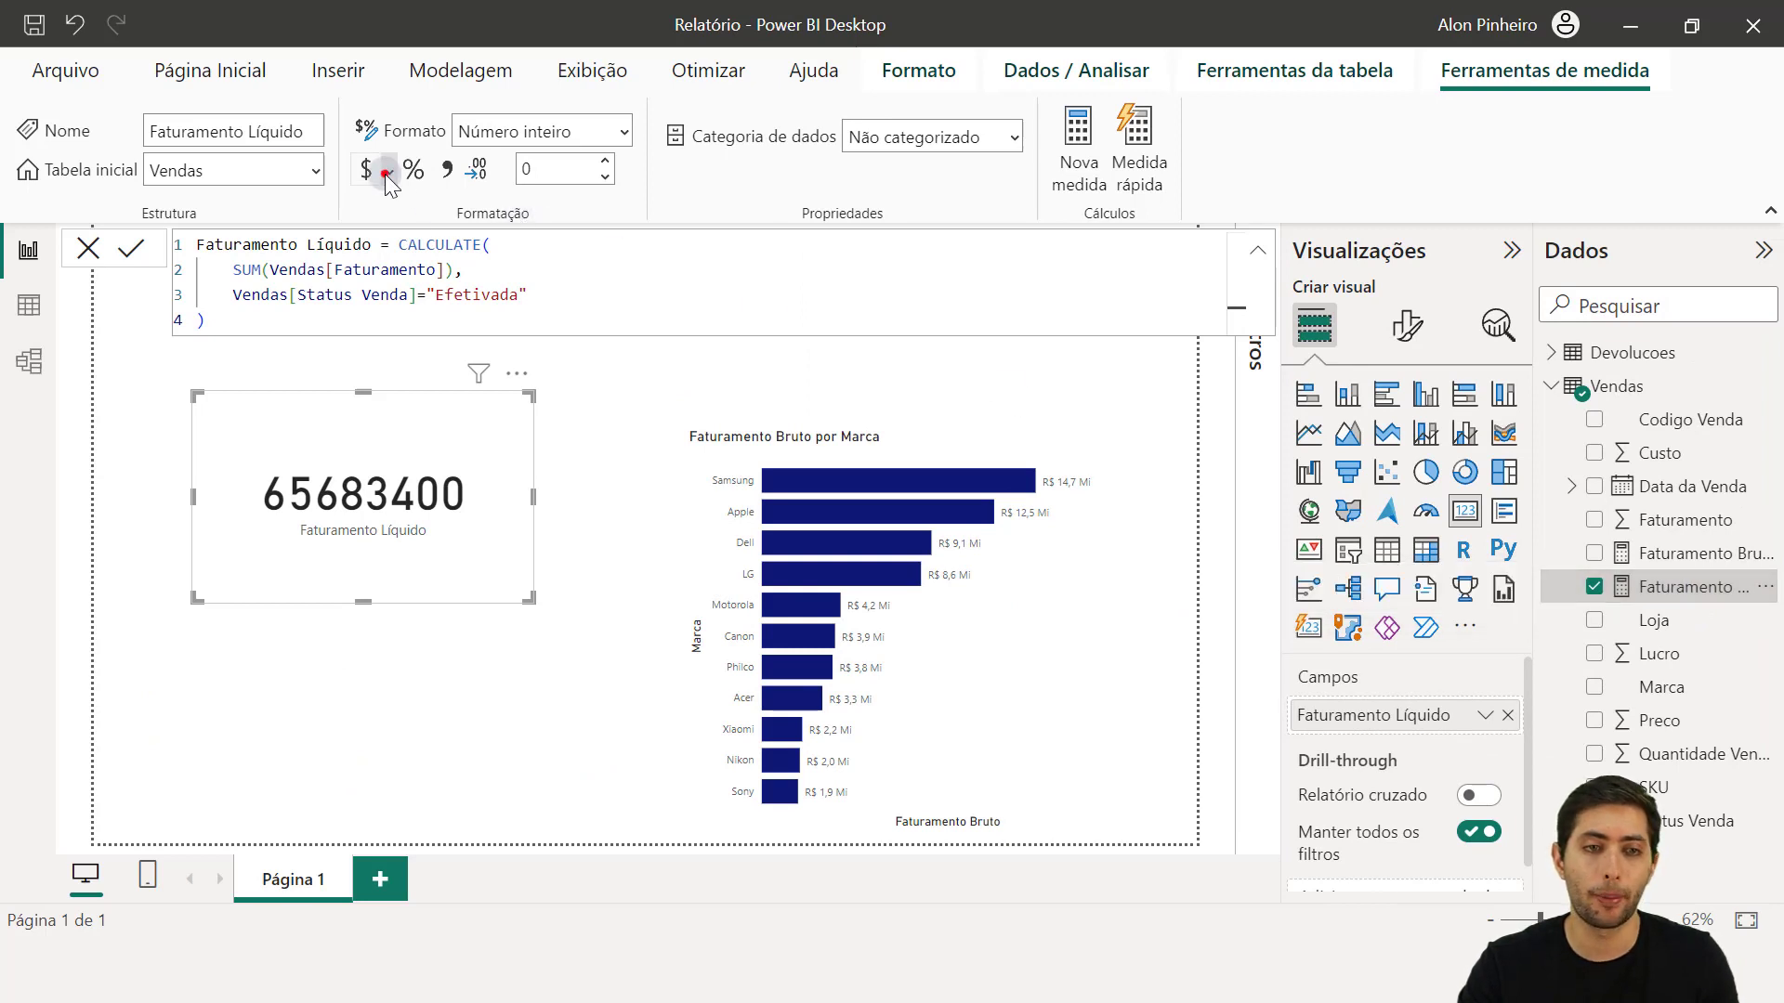
left_click(386, 175)
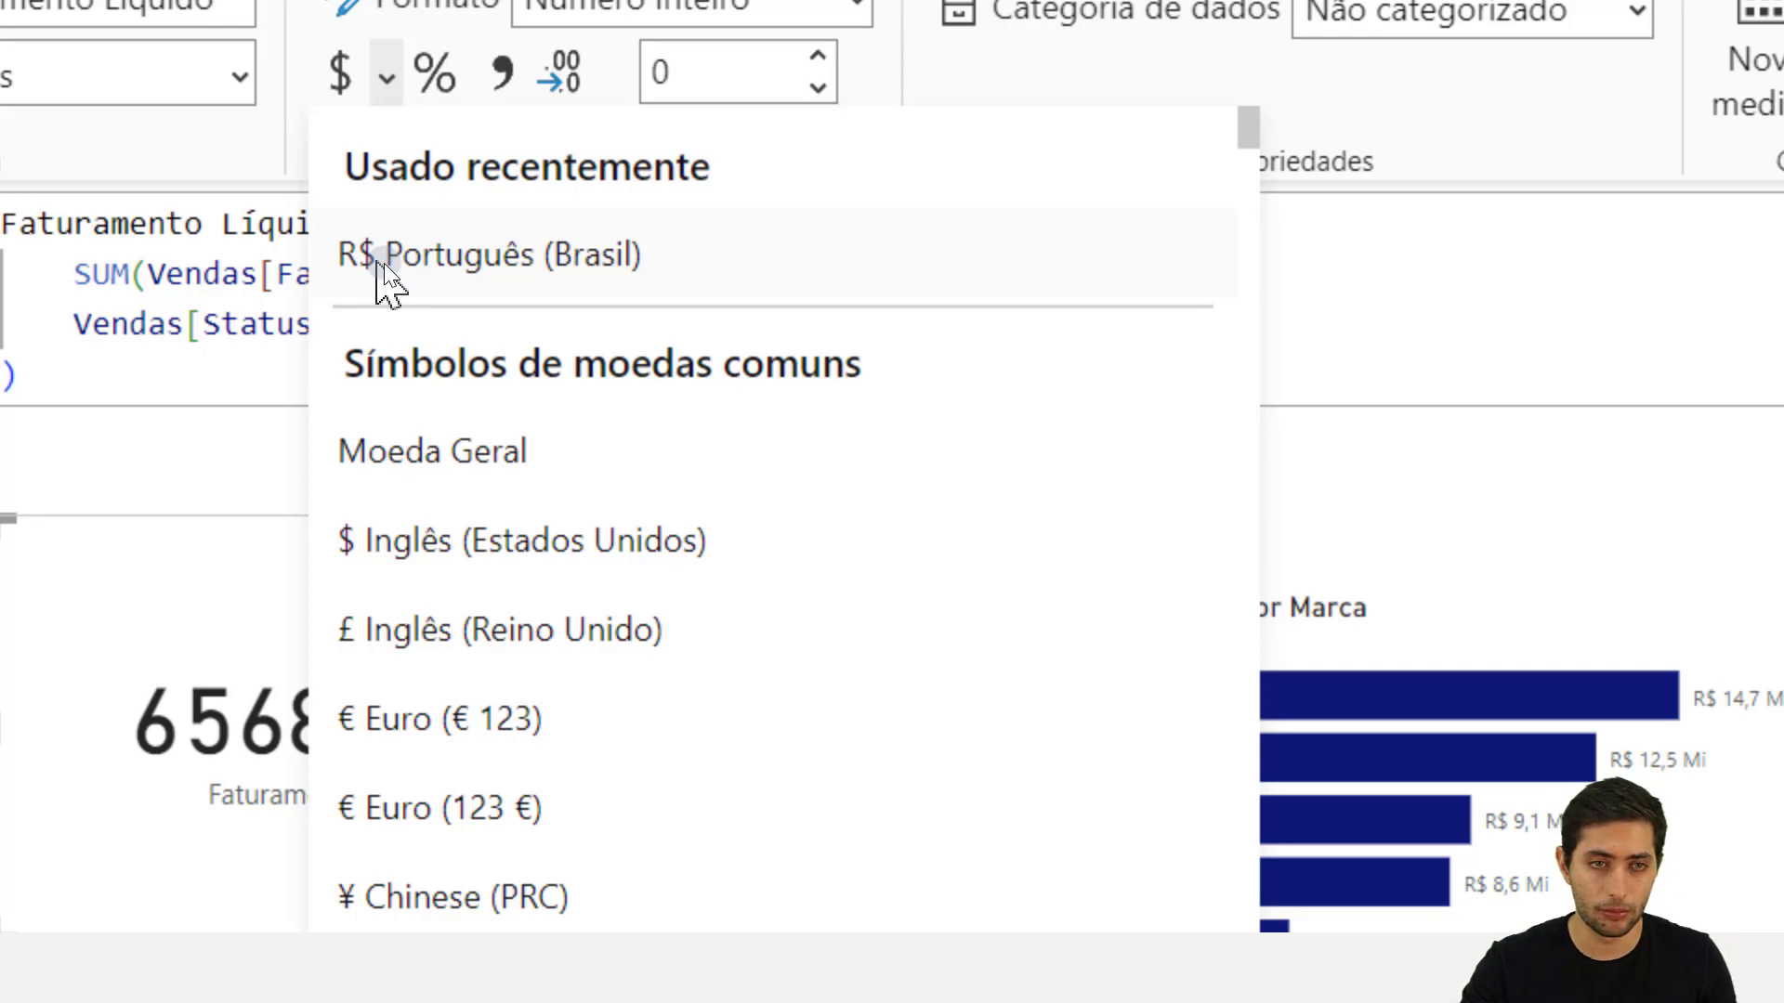
left_click(383, 264)
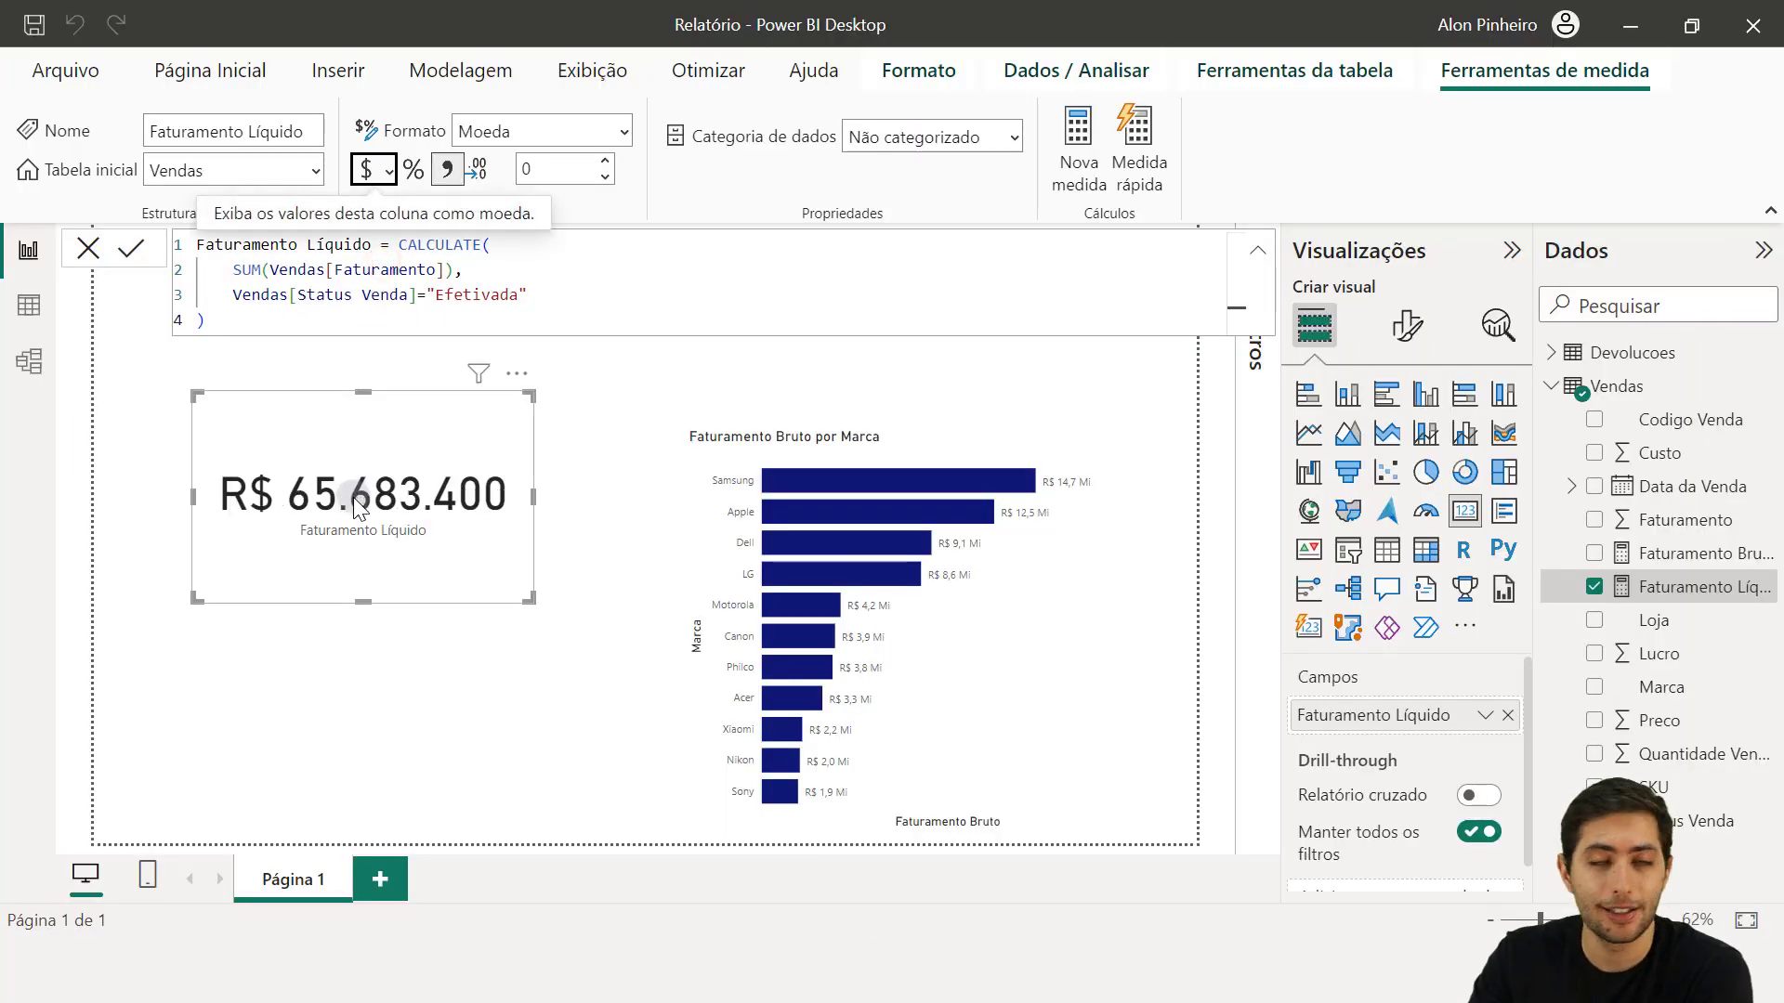
Step: Replace Faturamento Bruto with Faturamento Líquido on the Eixo X of the Marca bar chart
left_click(1020, 649)
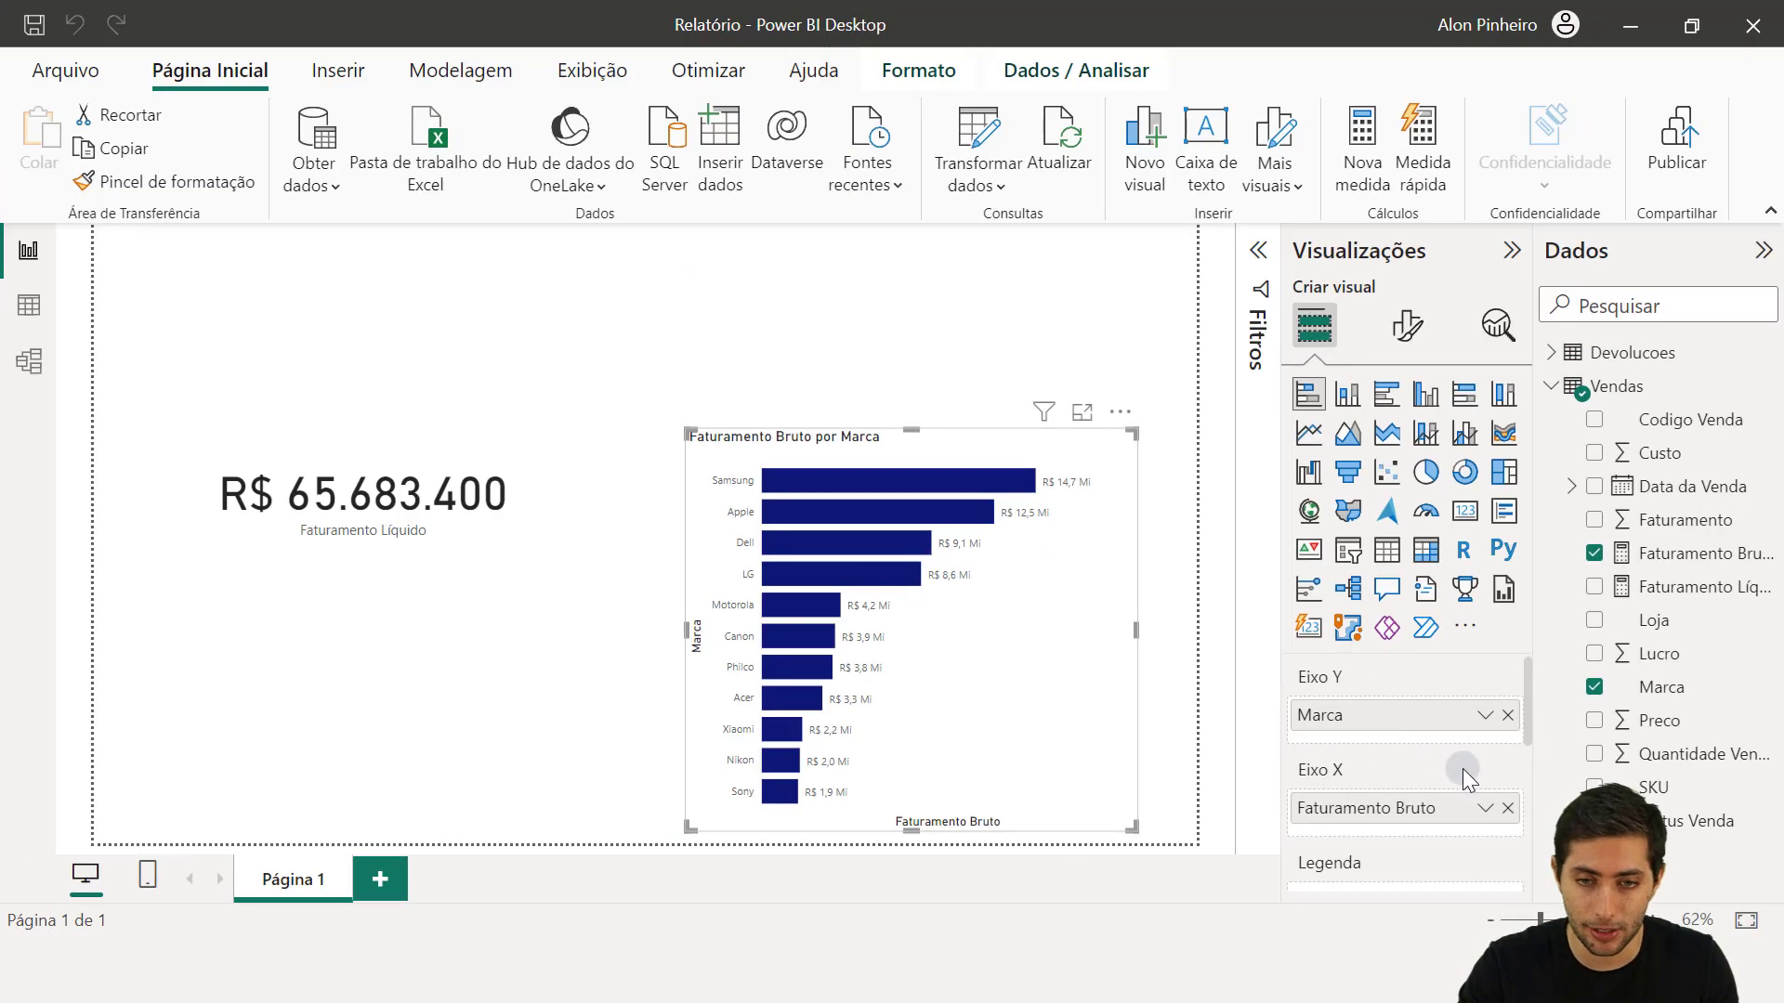
left_click(1507, 807)
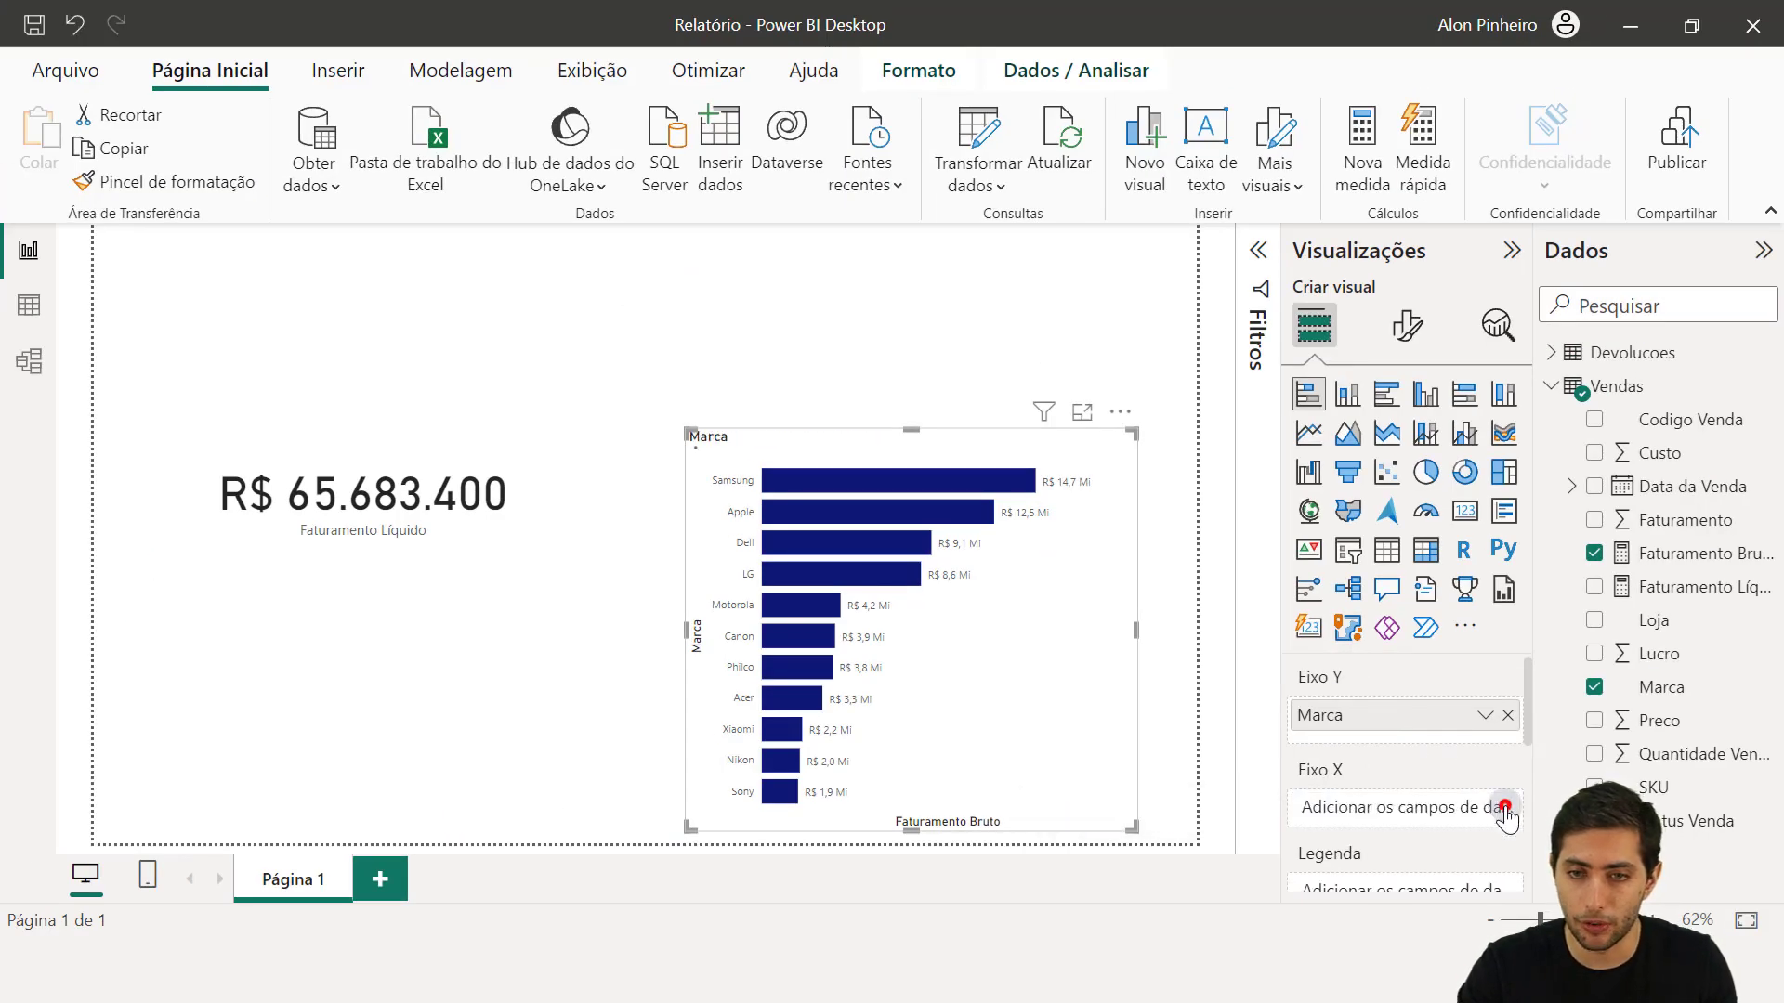
left_click_drag(1700, 588, 1440, 808)
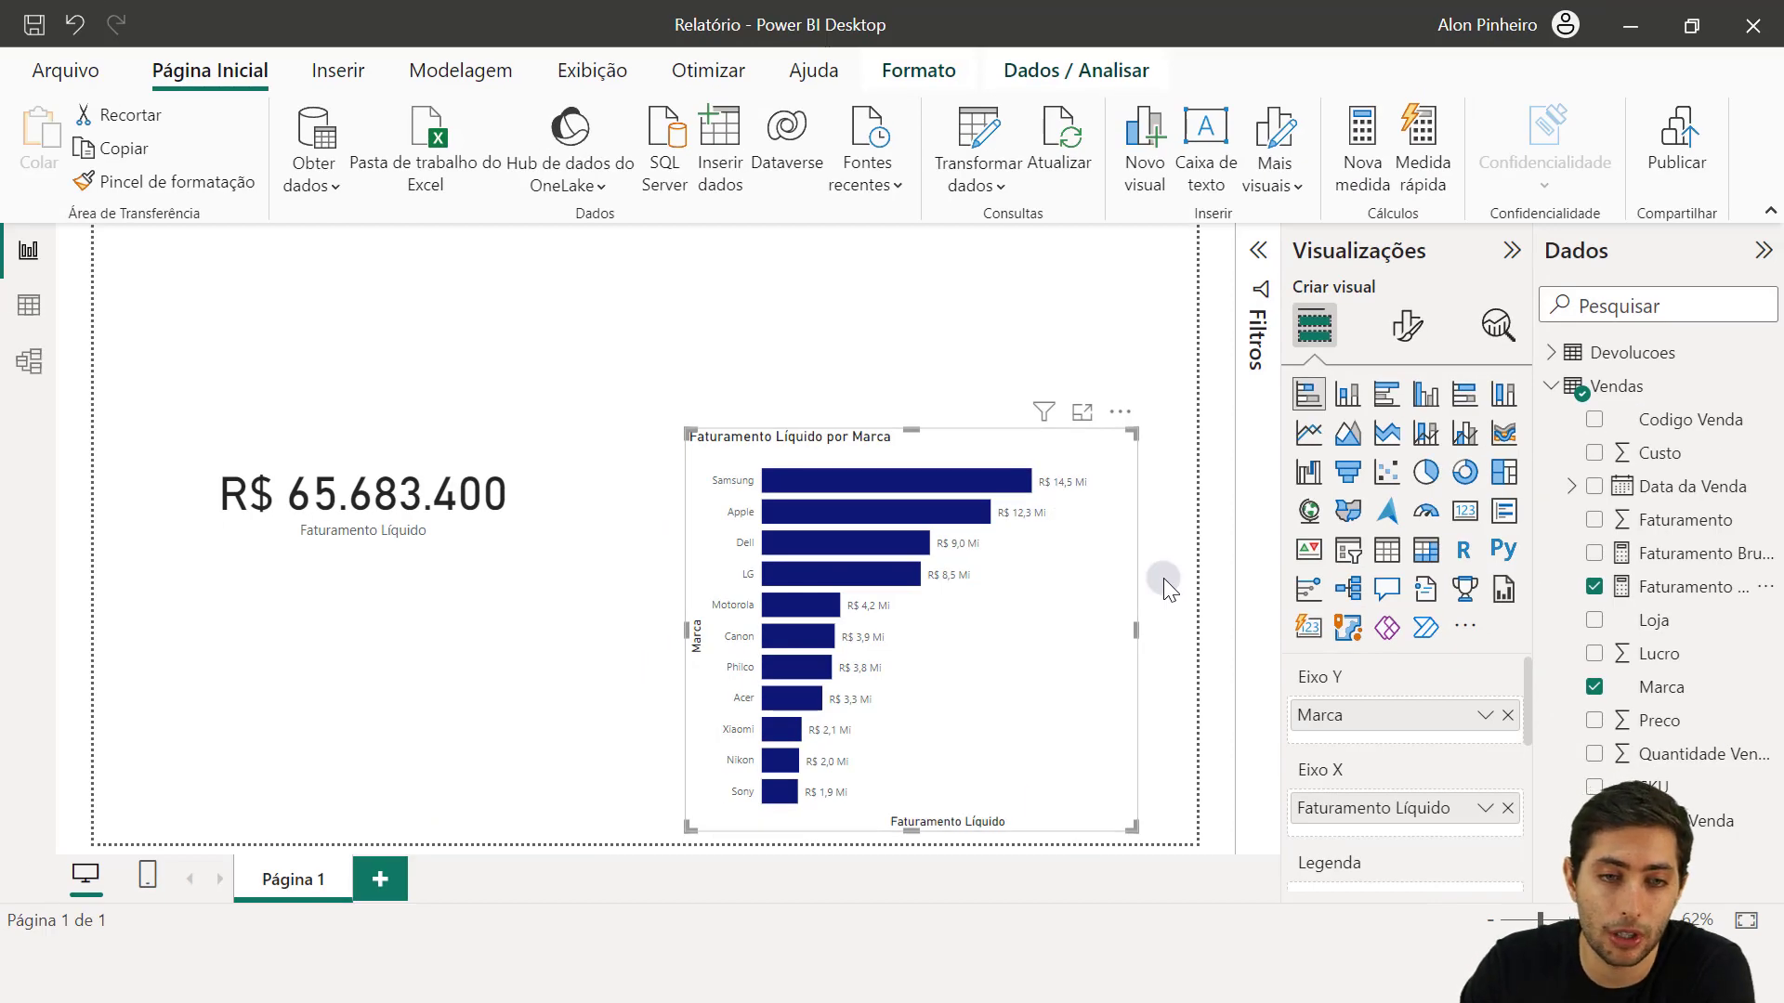
left_click(1163, 580)
Step: Examine the Status Venda column and its formula in the Vendas data view
left_click(32, 292)
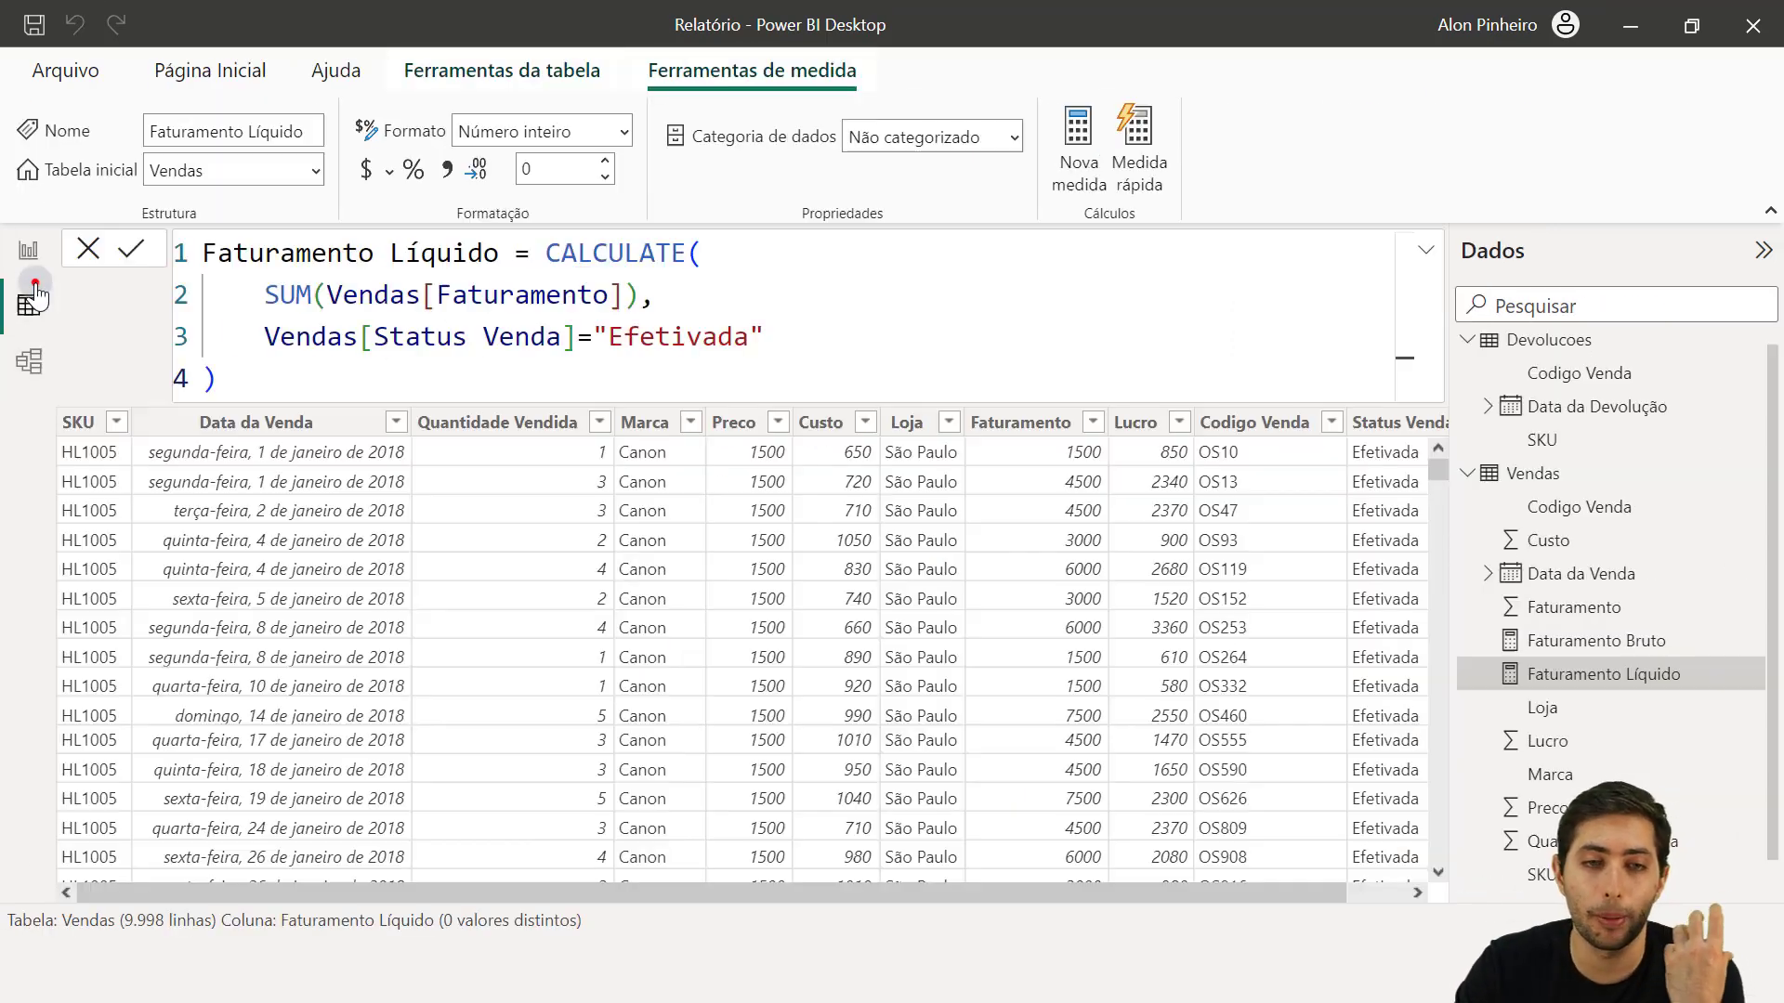
scroll(1336, 549, "right", 1)
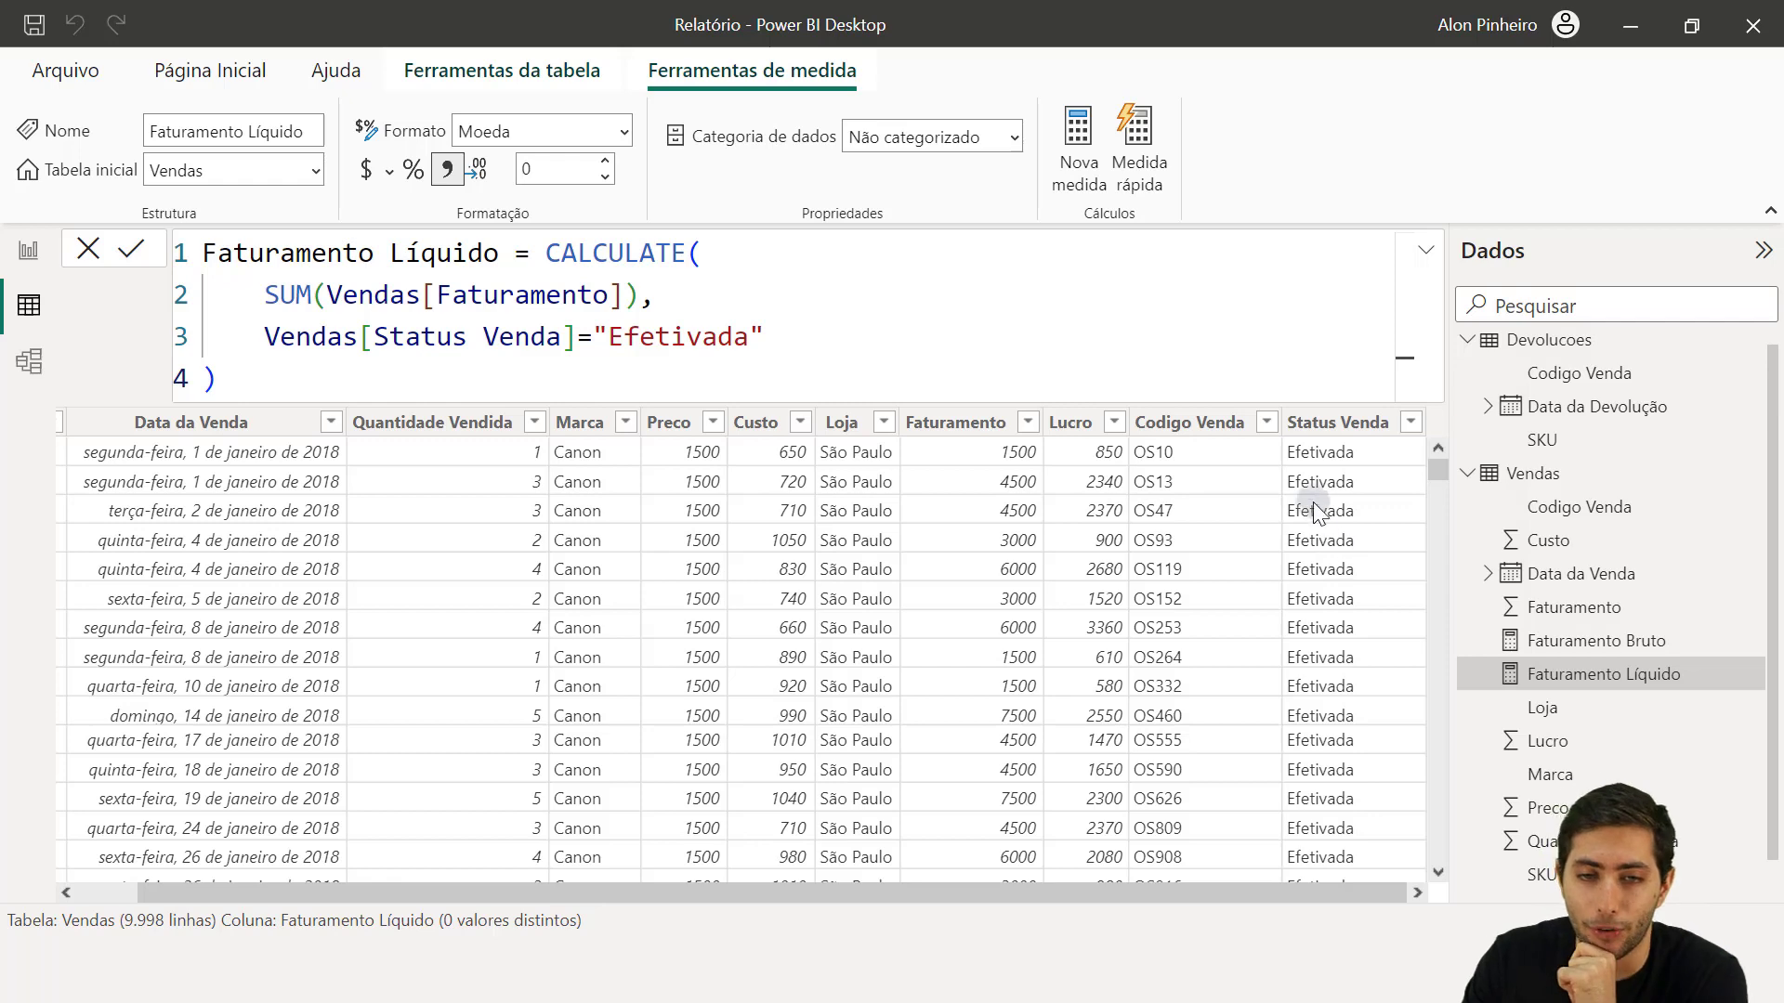
left_click(1341, 422)
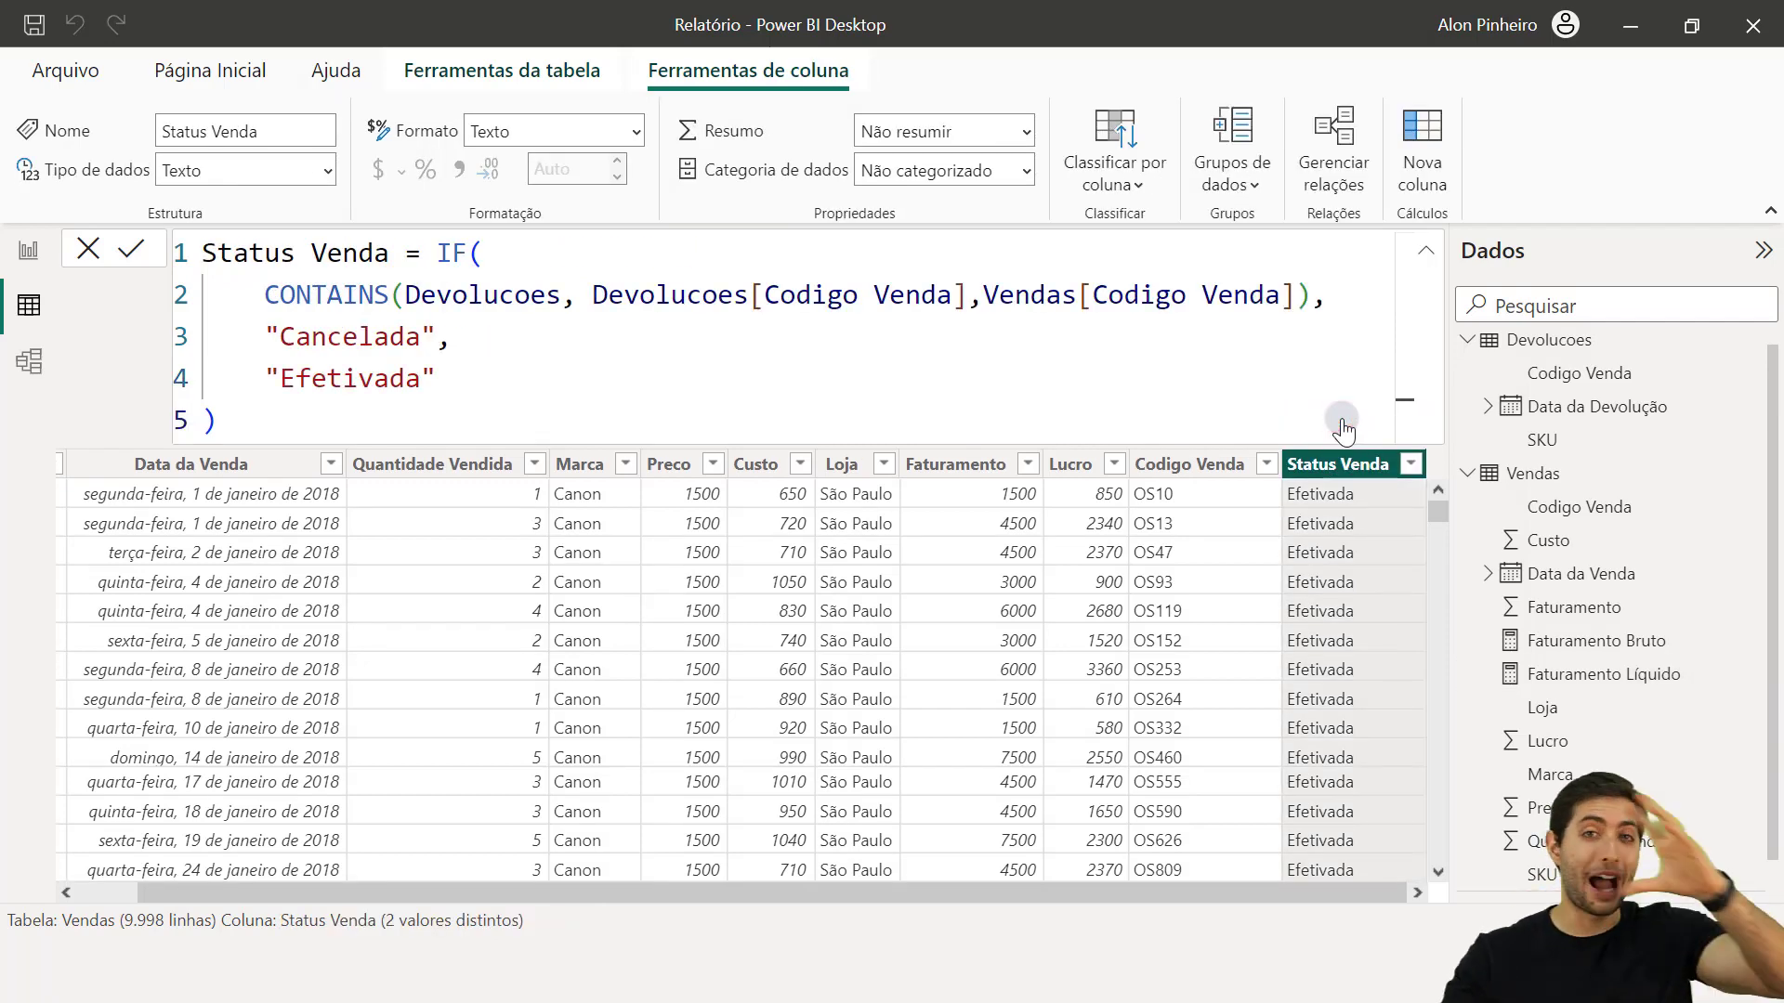